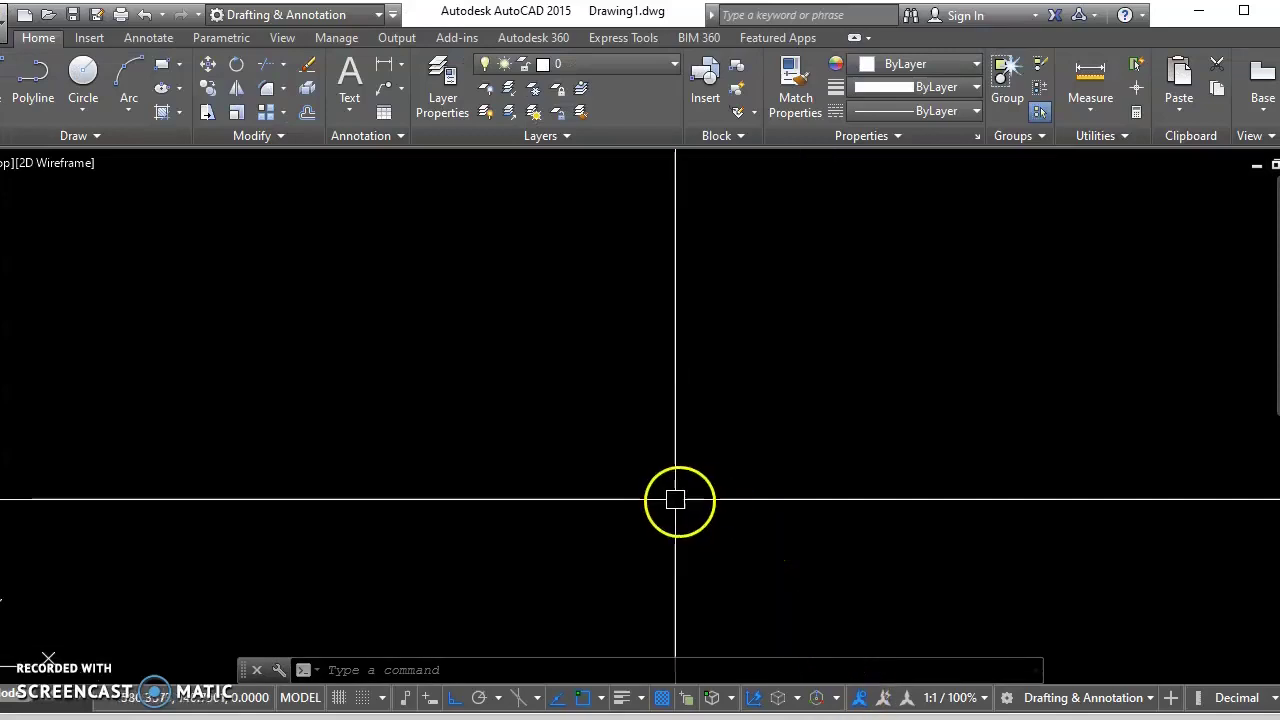
Draw a 3000 by 3000 square with RECTANG from a picked first corner.
click(515, 459)
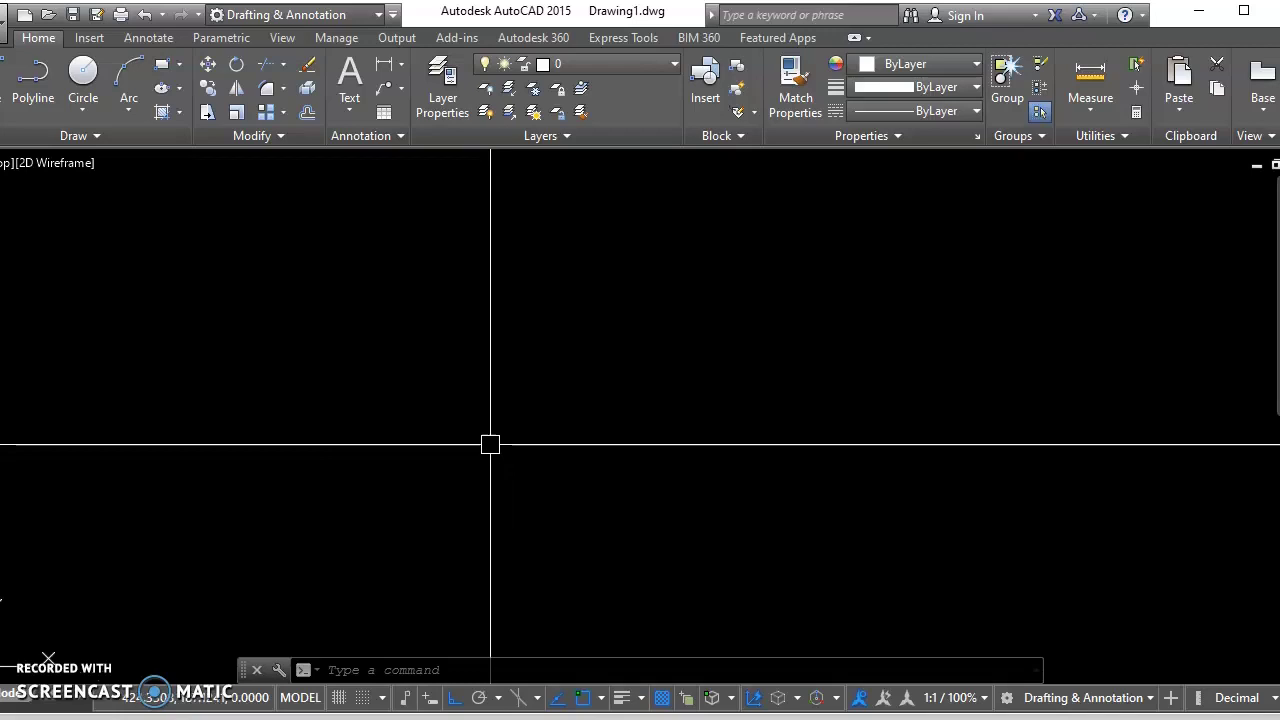
click(488, 449)
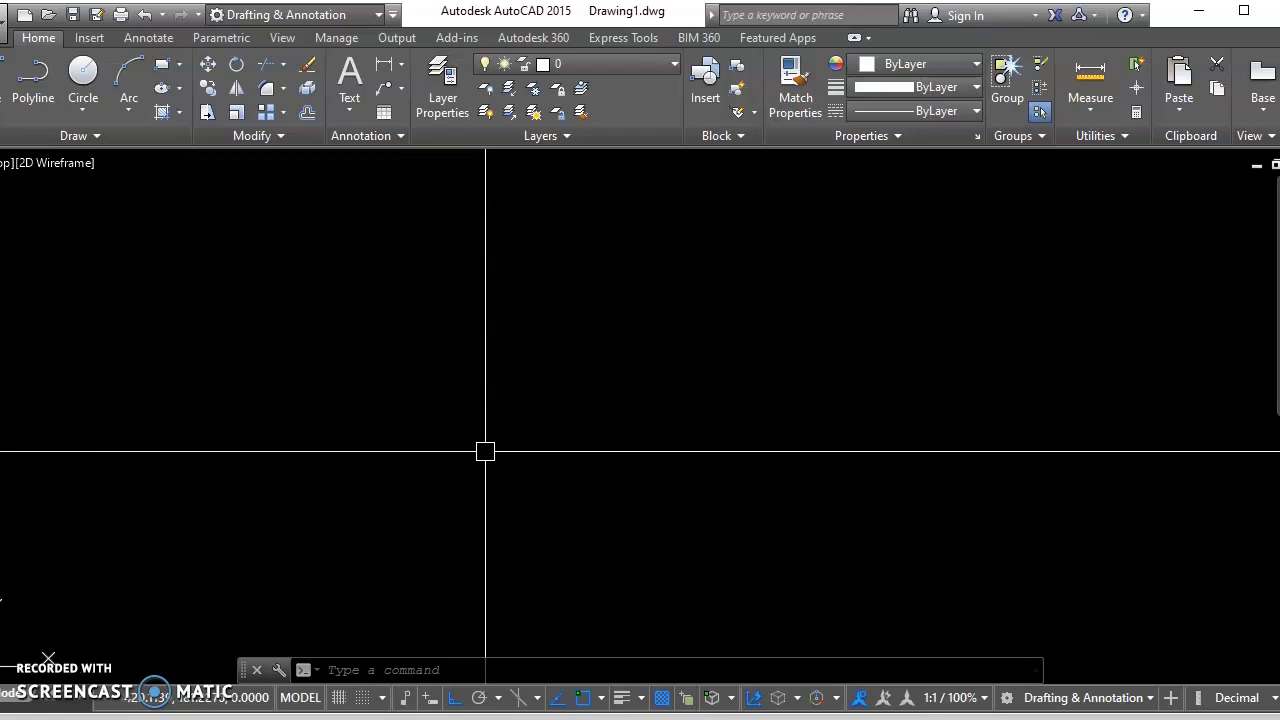
text(rec)
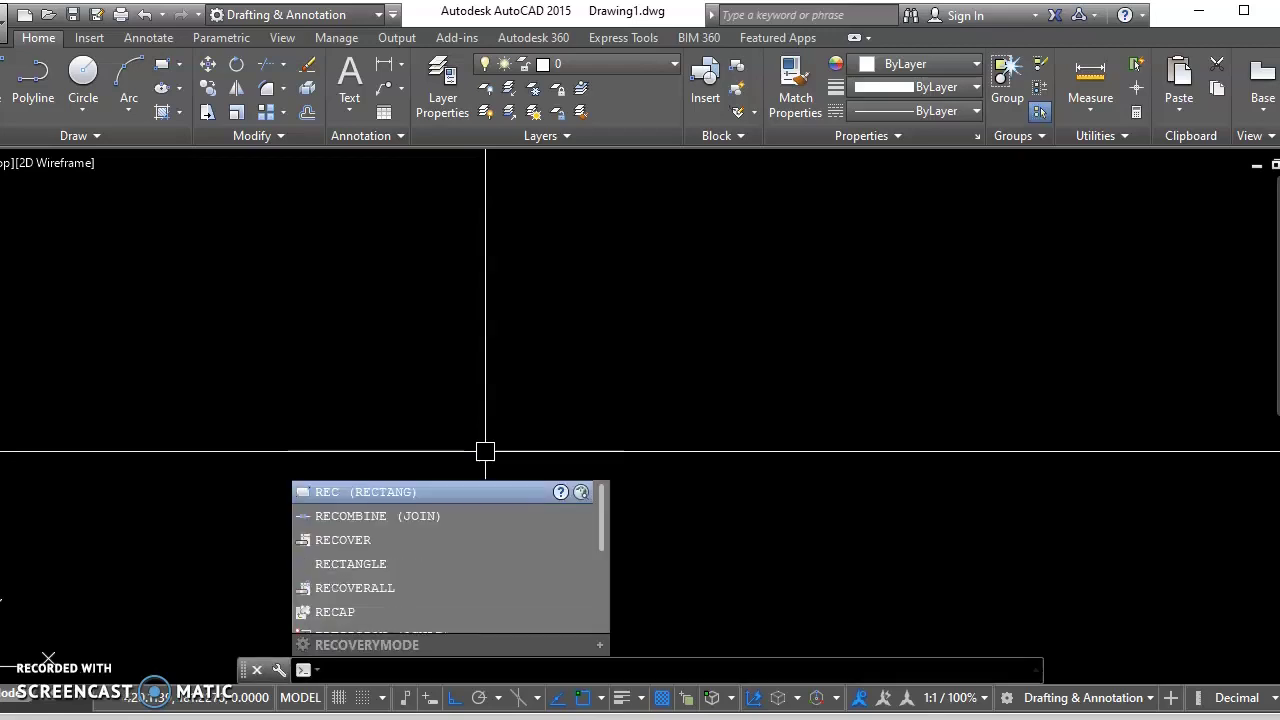
key(Return)
click(375, 282)
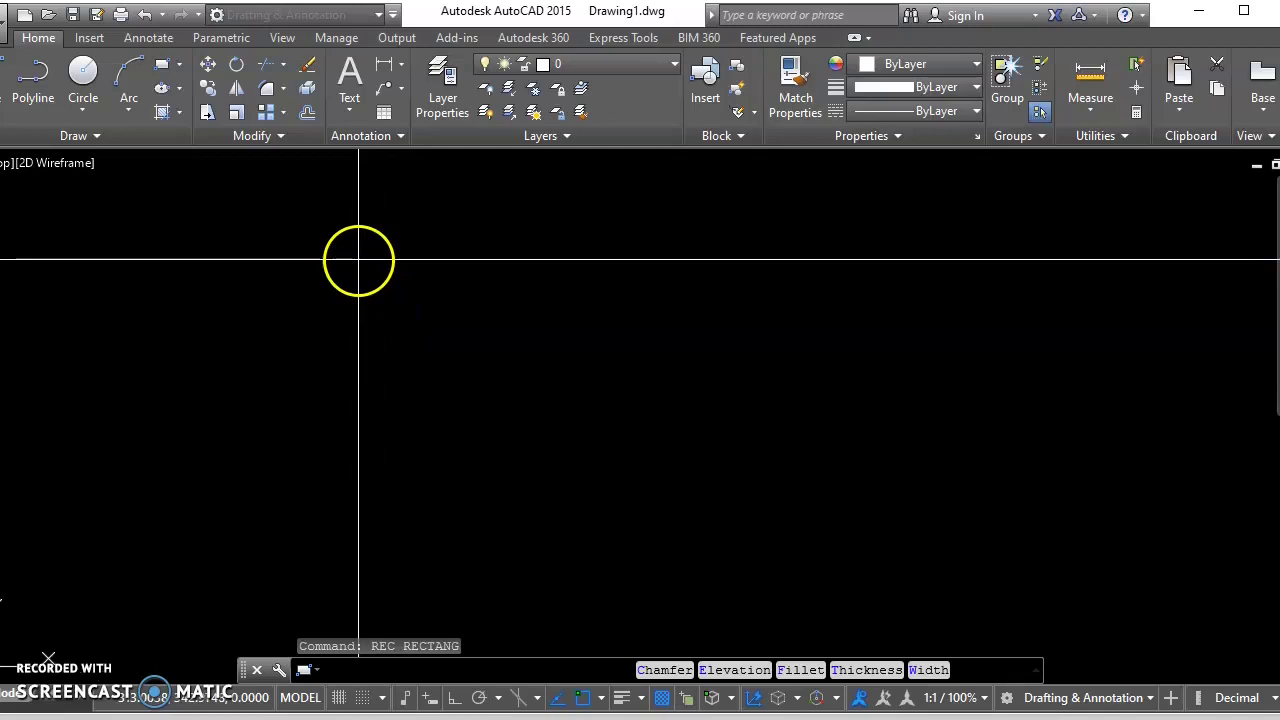
click(359, 260)
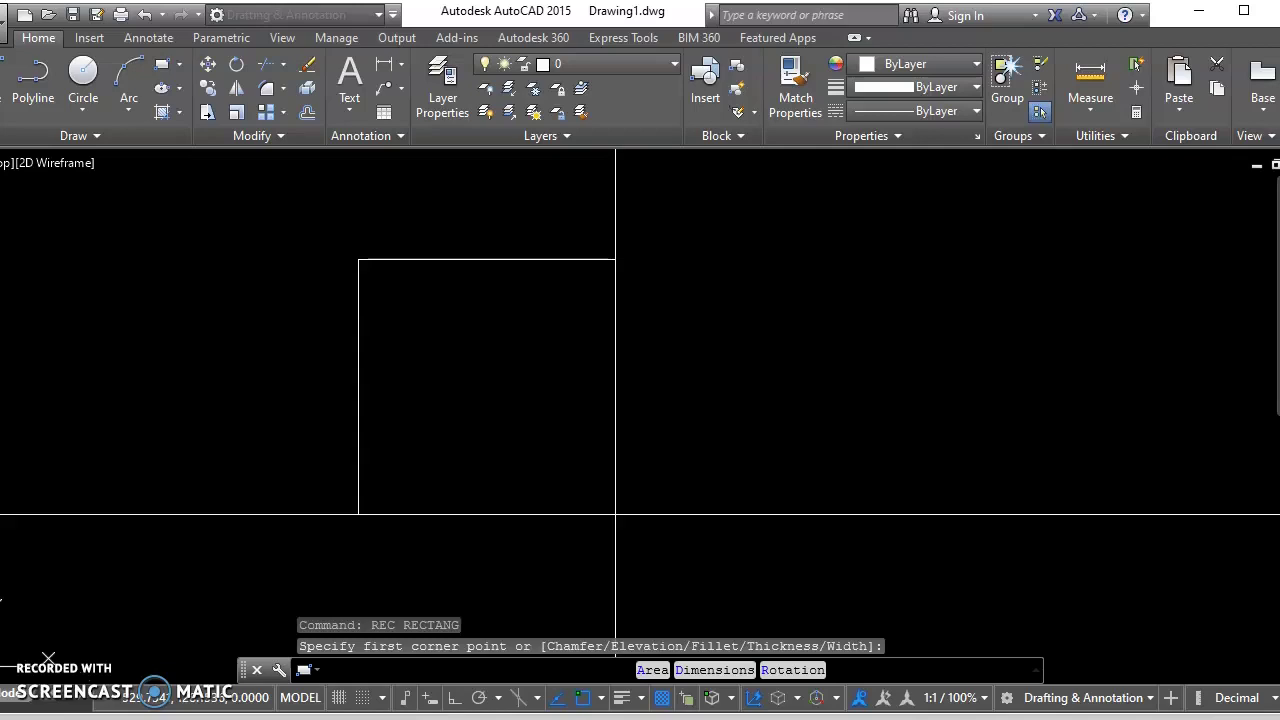
text(@3000,3000)
key(Return)
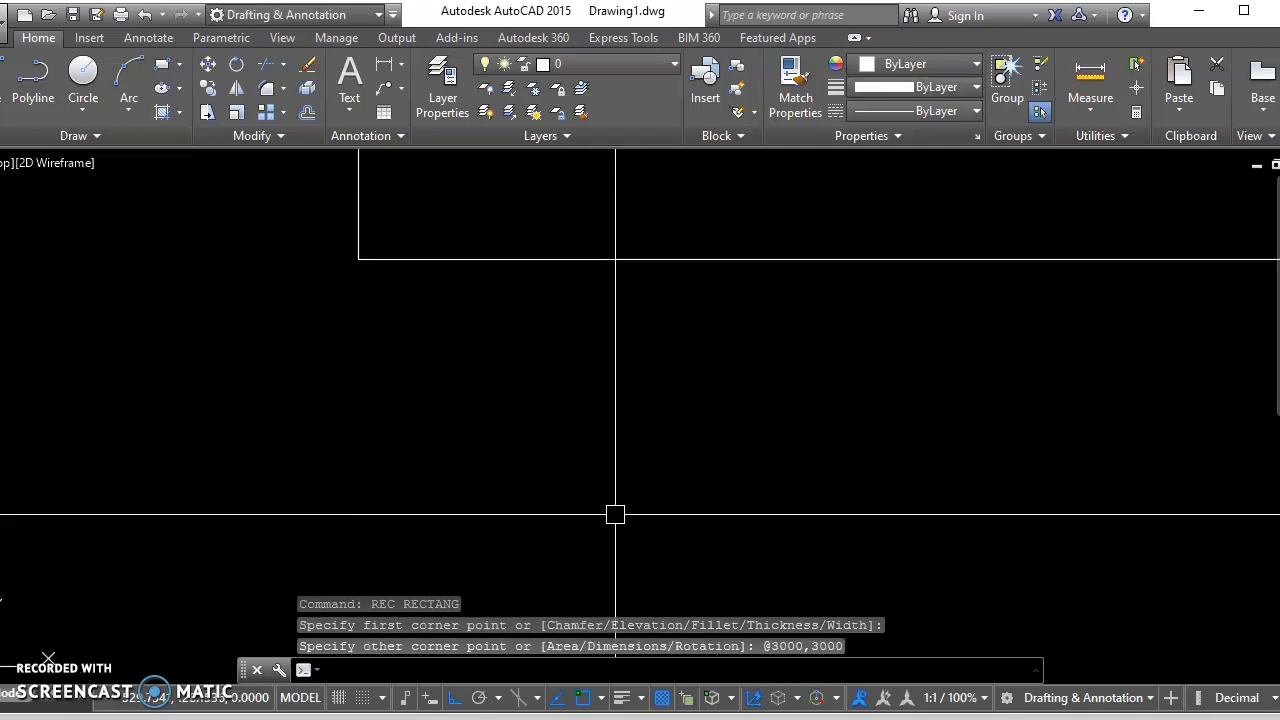
Zoom to extents, then zoom out and pan so the square sits centred.
text(z)
key(Return)
text(e)
key(Return)
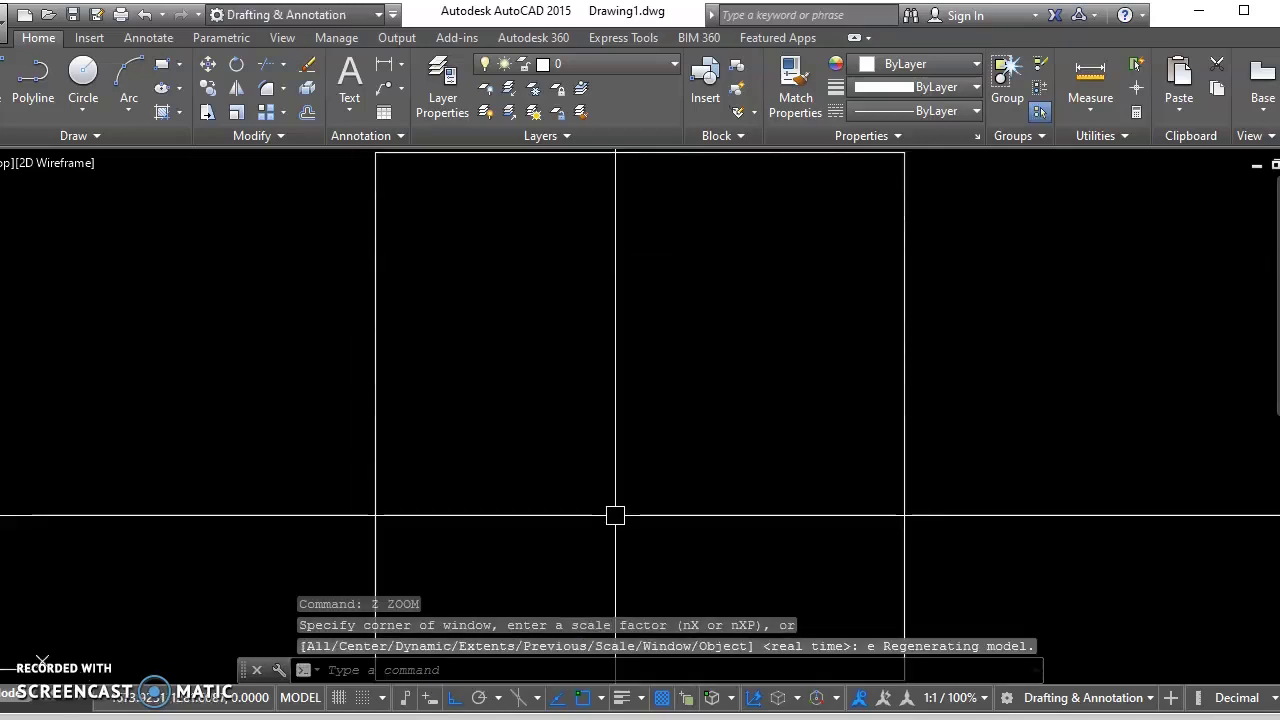
scroll(612, 365, down, 2)
middle_drag(620, 343, 622, 362)
Add a 3000 linear dimension above the square's top edge.
text(dli)
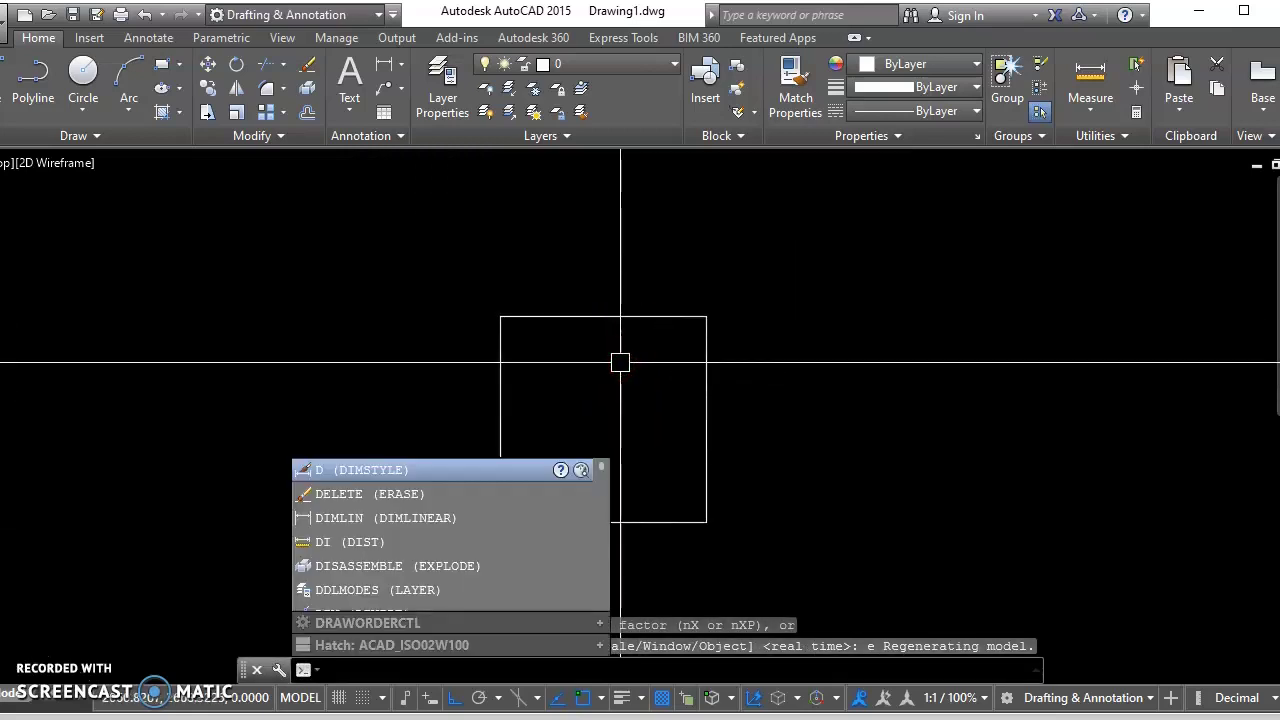
key(Return)
click(505, 321)
click(706, 318)
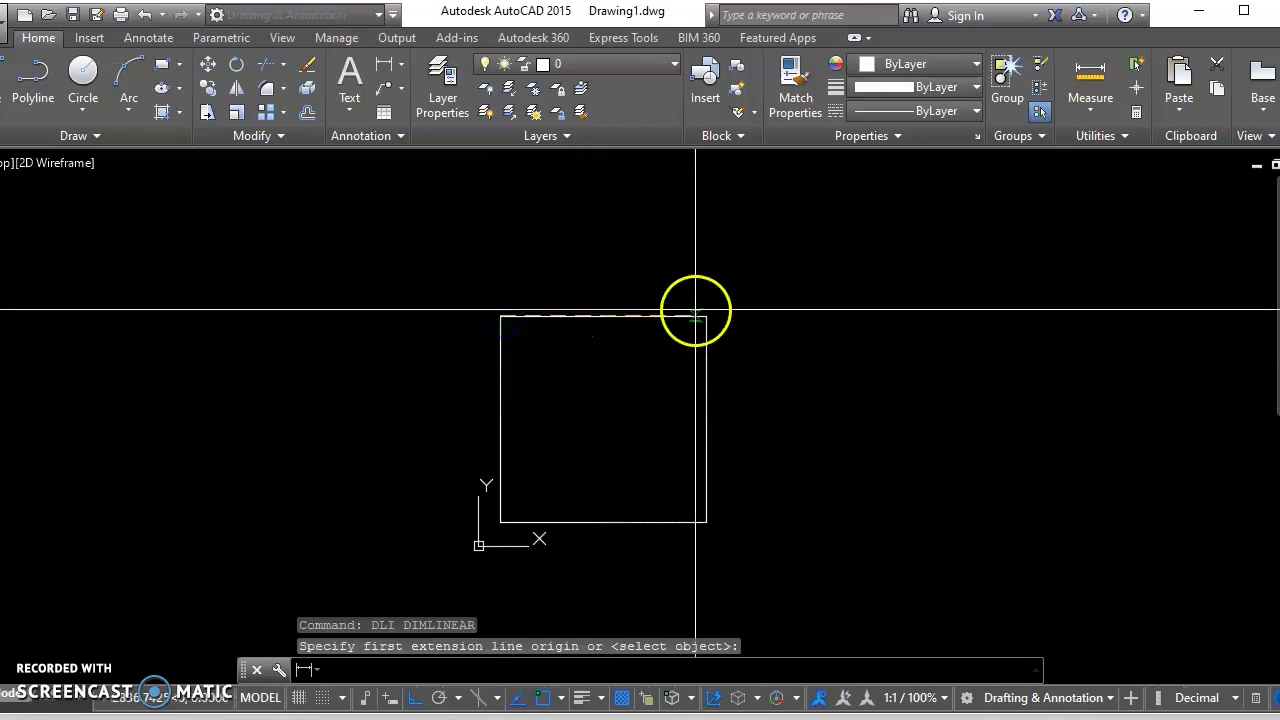
click(697, 275)
key(Escape)
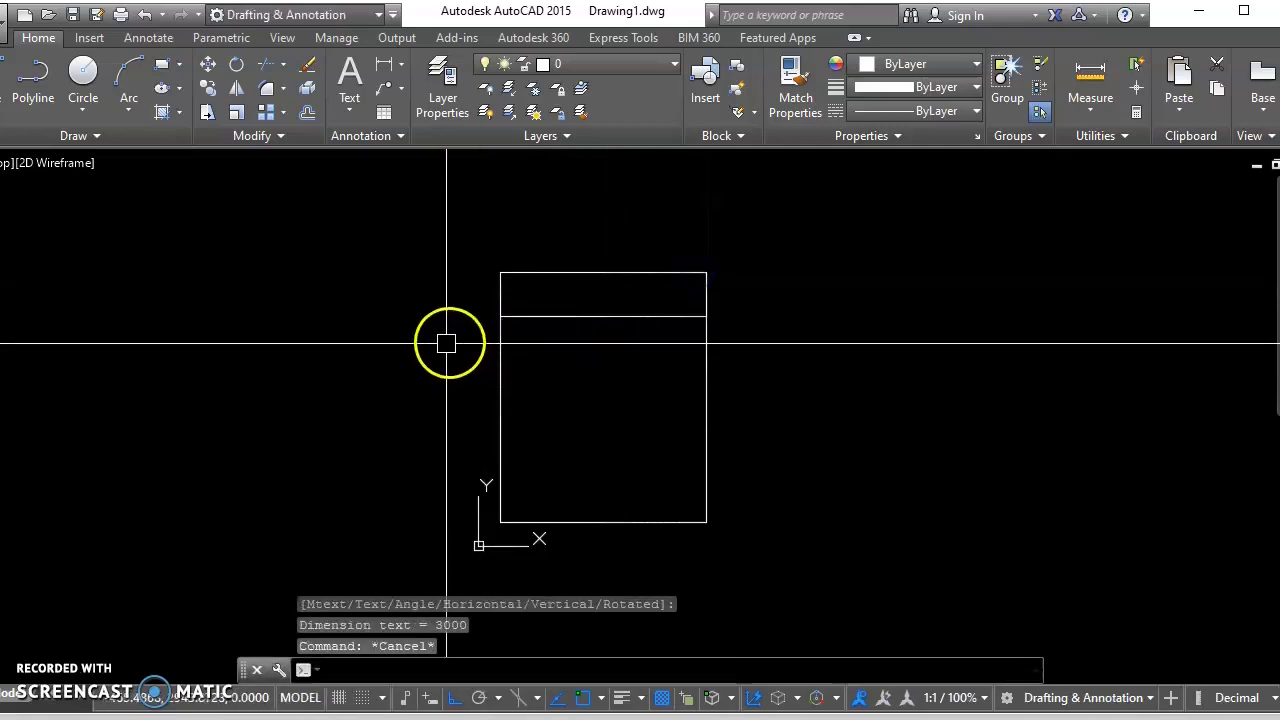
Add a vertical 3000 dimension to the left of the square's left side.
key(Return)
click(500, 521)
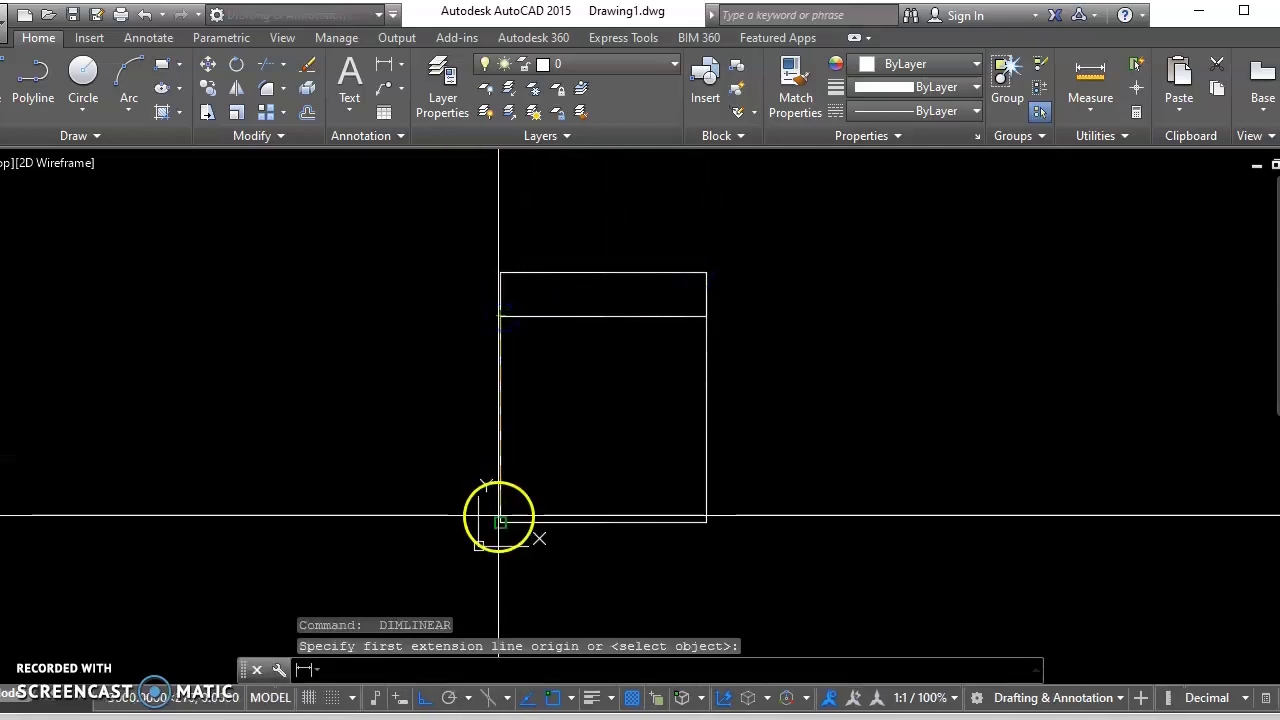
click(500, 317)
click(456, 513)
key(Escape)
scroll(623, 274, up, 2)
scroll(571, 263, up, 3)
scroll(386, 234, up, 3)
scroll(501, 287, up, 2)
scroll(501, 287, down, 2)
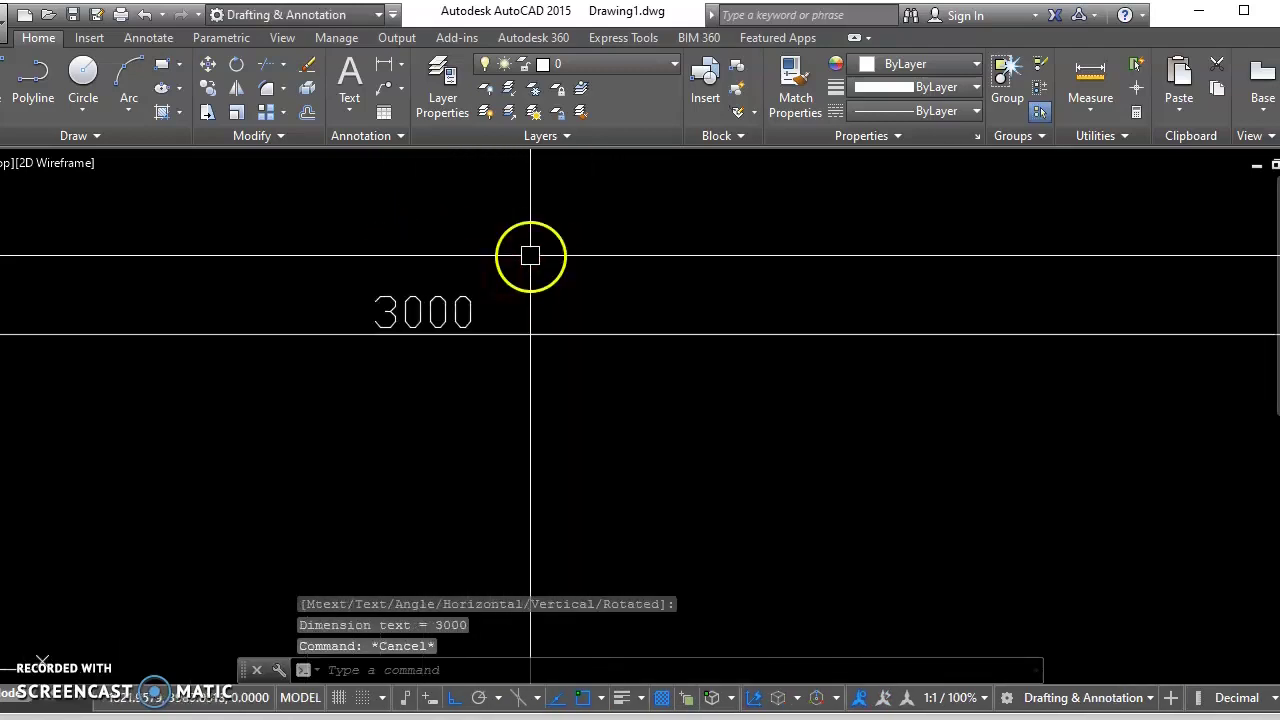
scroll(600, 300, down, 2)
scroll(602, 337, down, 1)
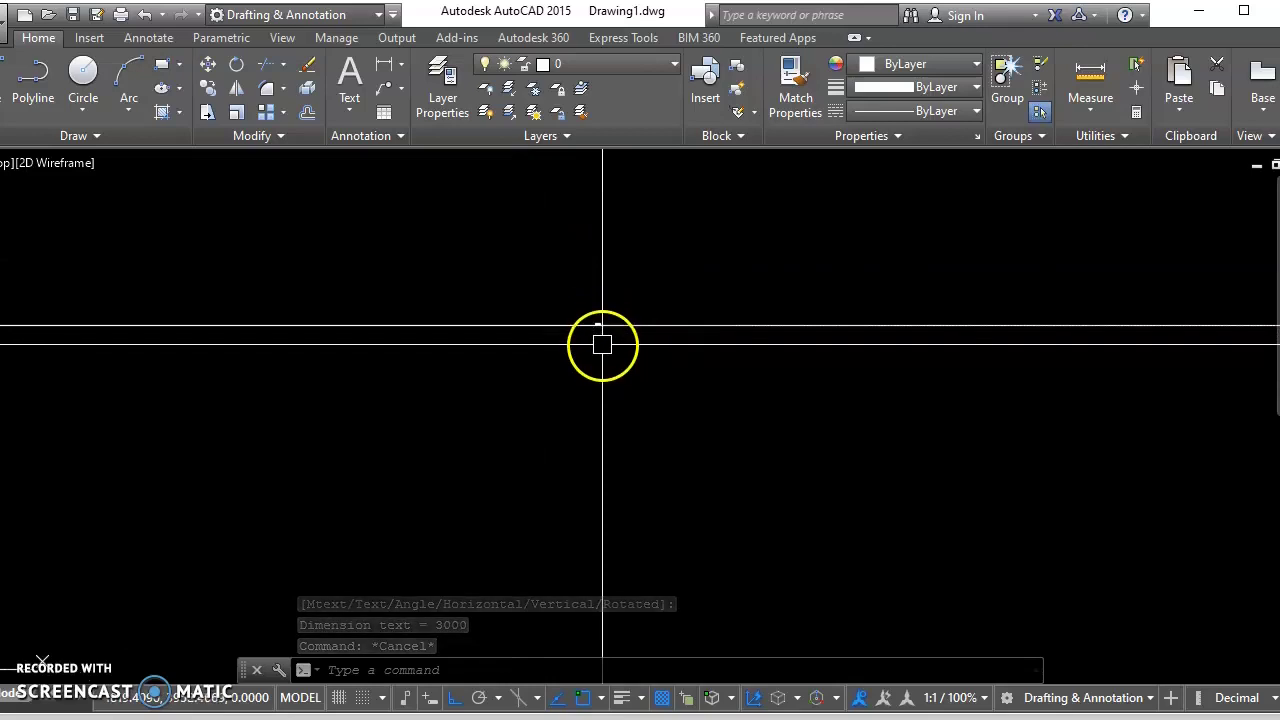
scroll(602, 337, down, 1)
Set the ISO-25 dimension style's dimension line colour to Red.
text(d)
key(Return)
click(845, 323)
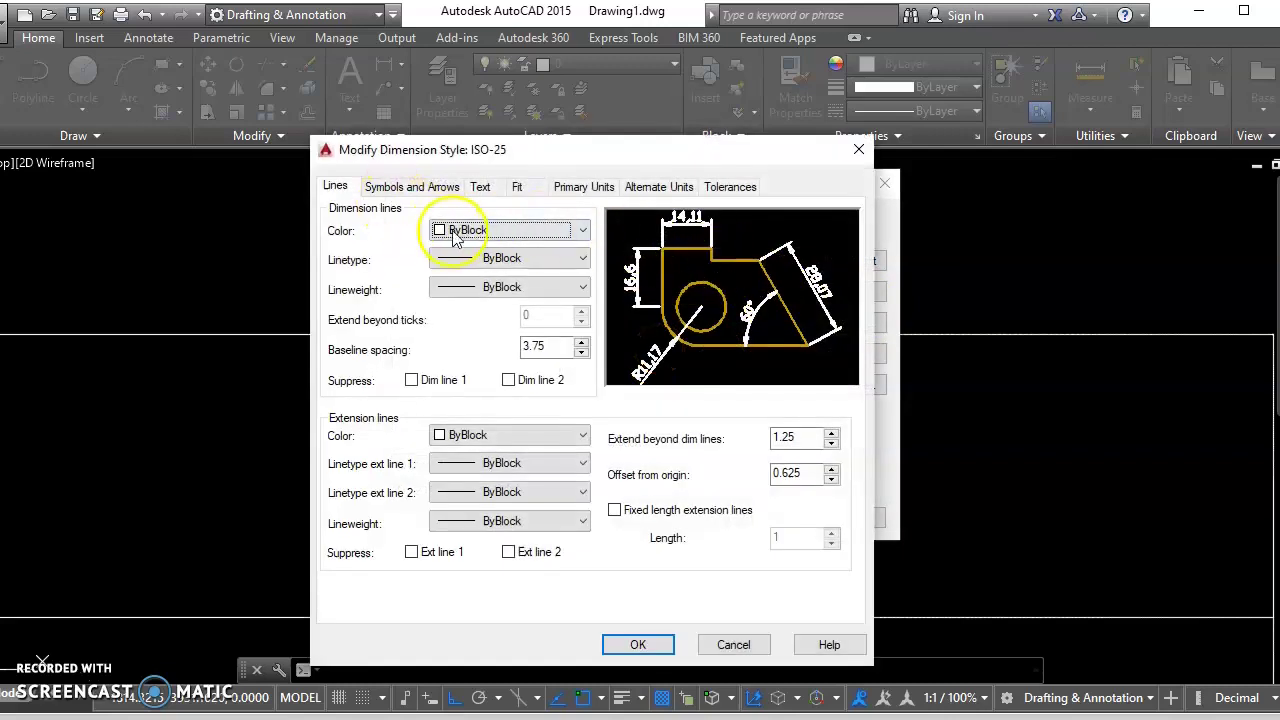
click(460, 231)
click(470, 277)
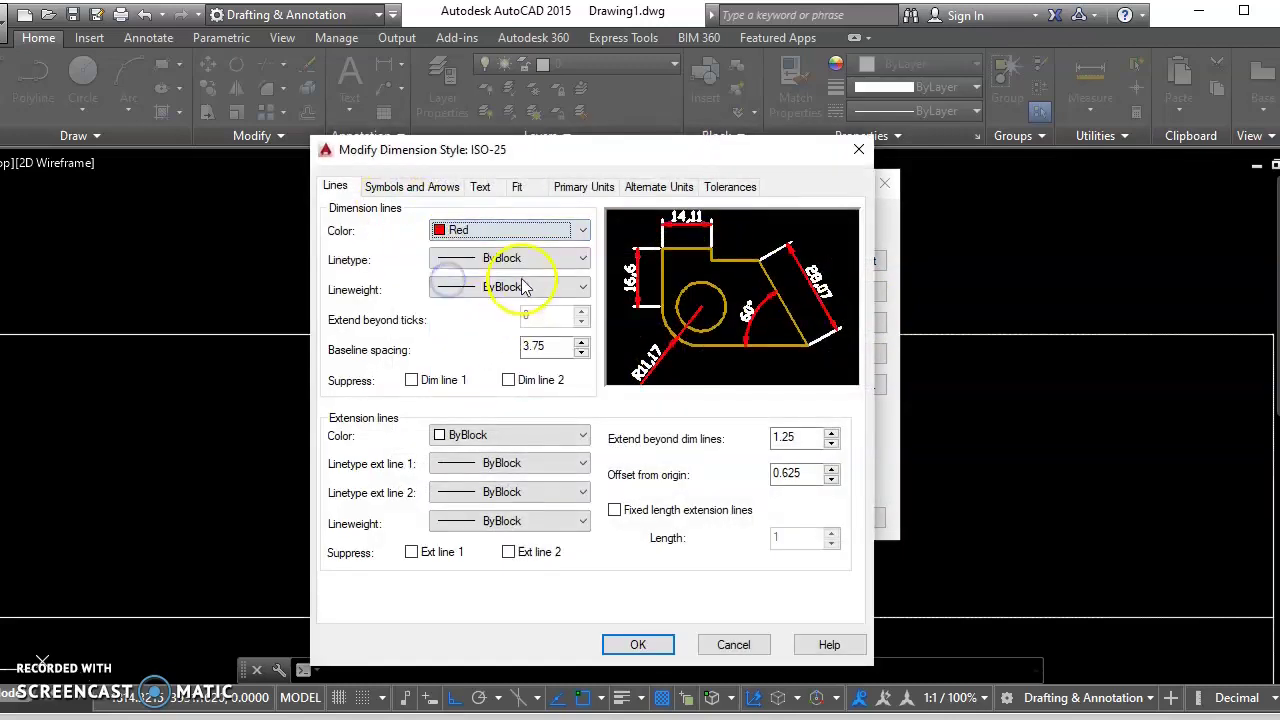
Change the Standard text style's font to Arial and apply it.
click(482, 188)
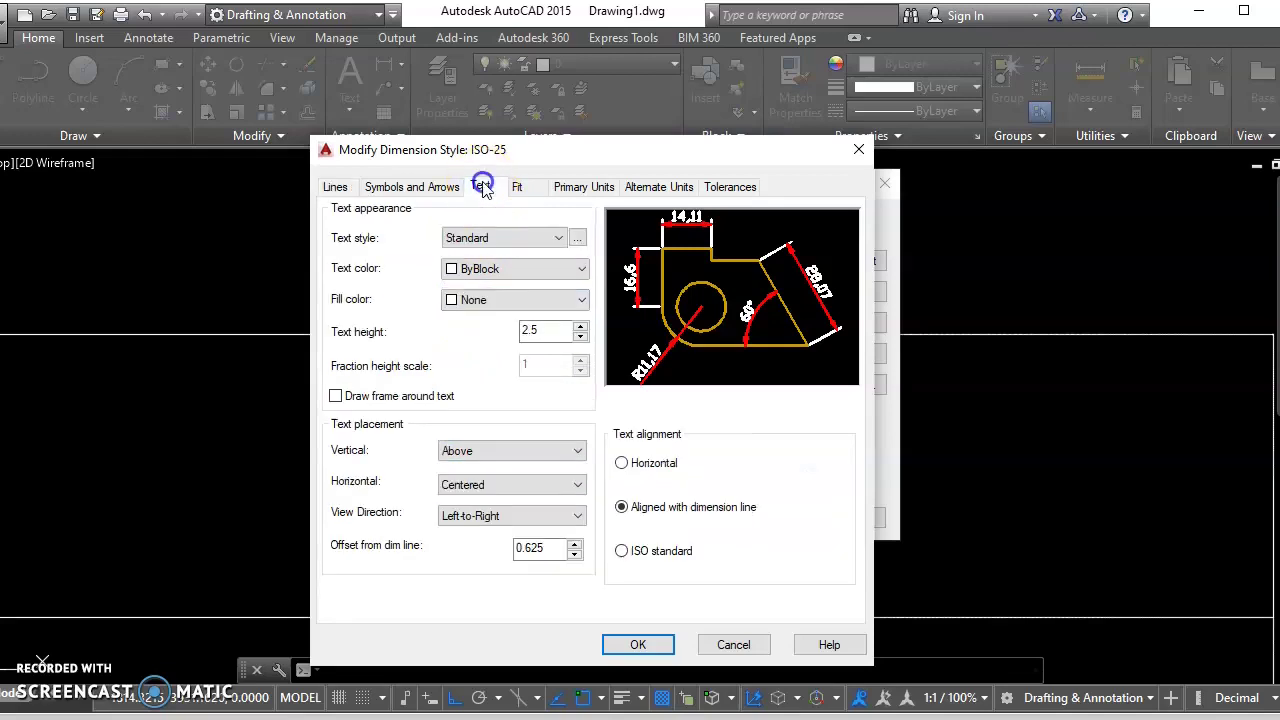
click(578, 240)
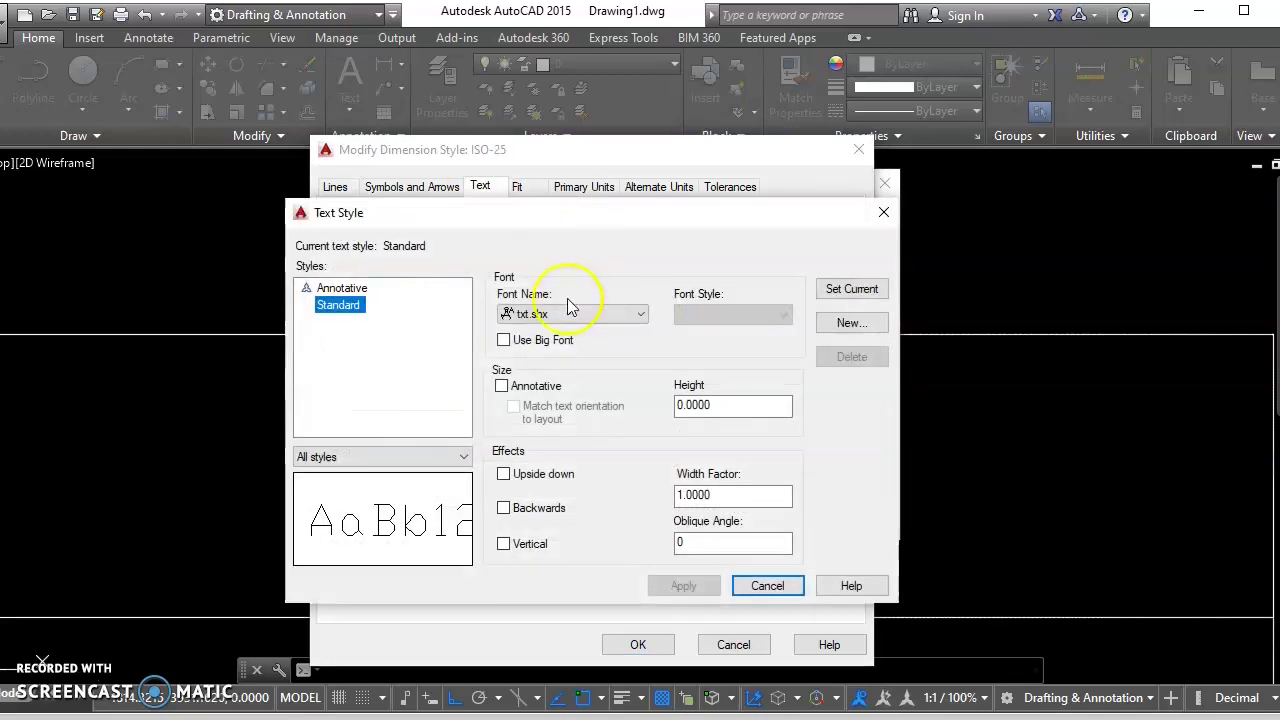
click(566, 314)
key(a)
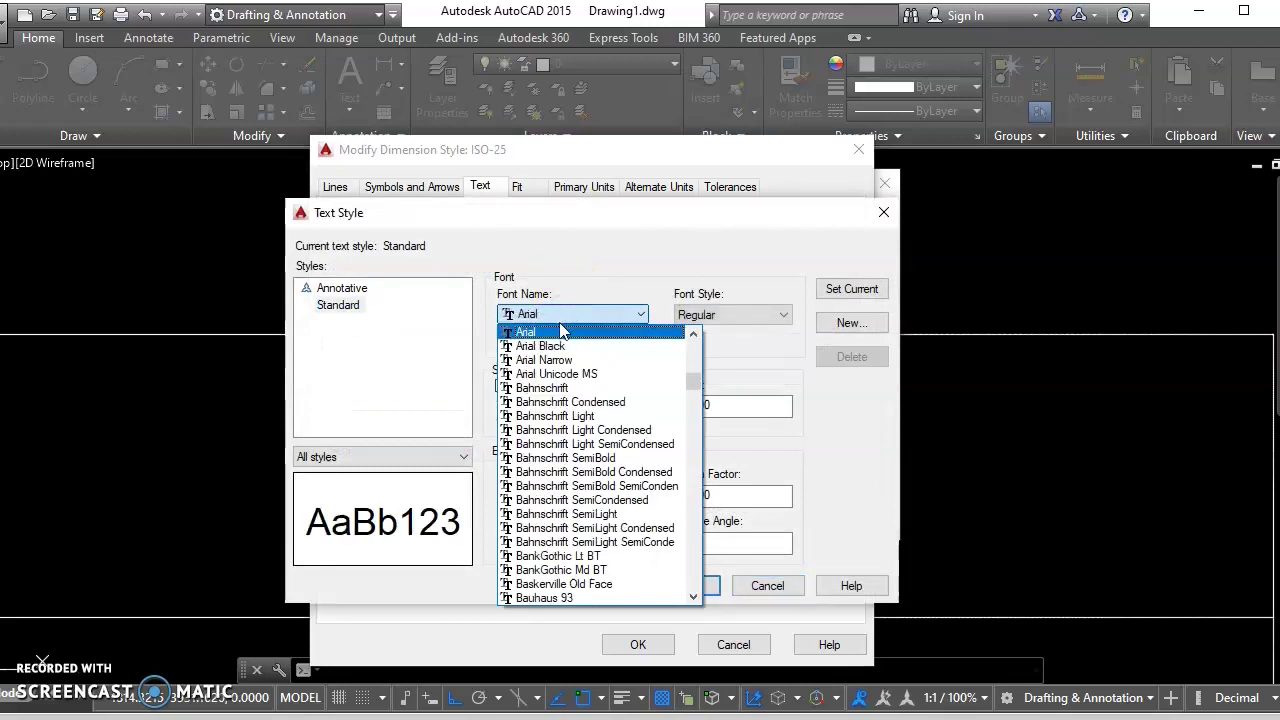
click(560, 330)
click(836, 292)
click(606, 453)
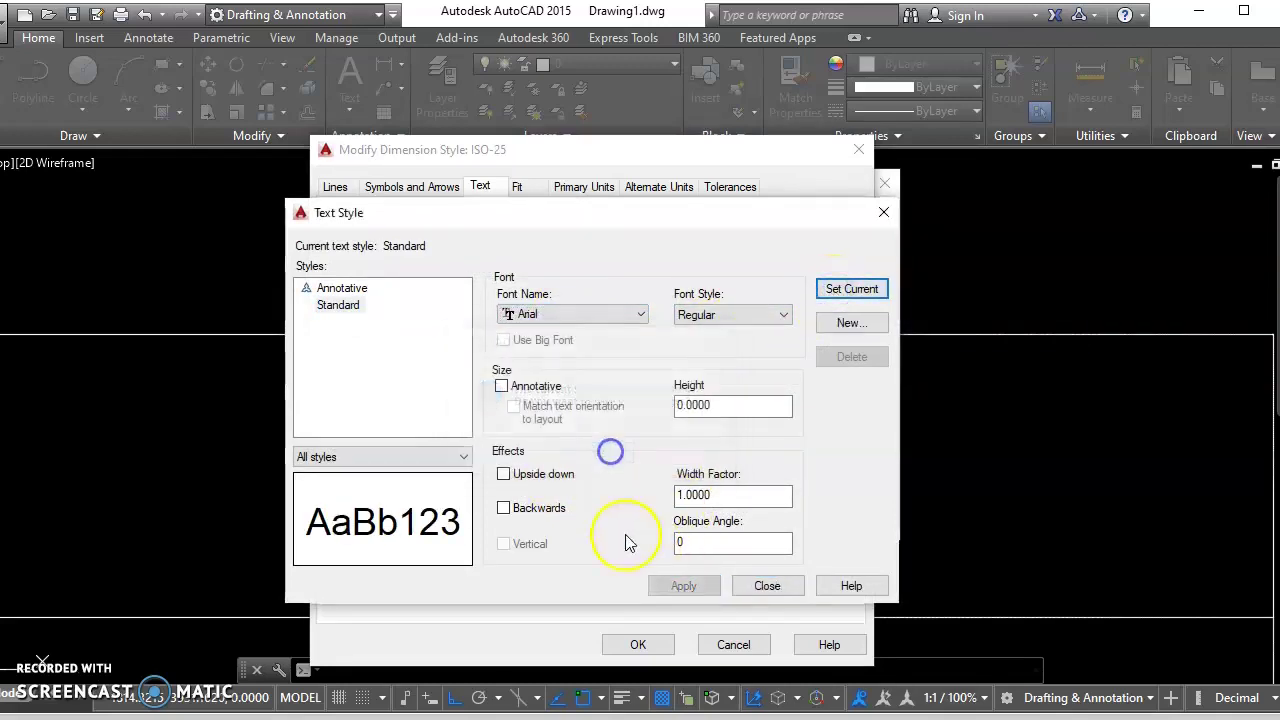
click(761, 588)
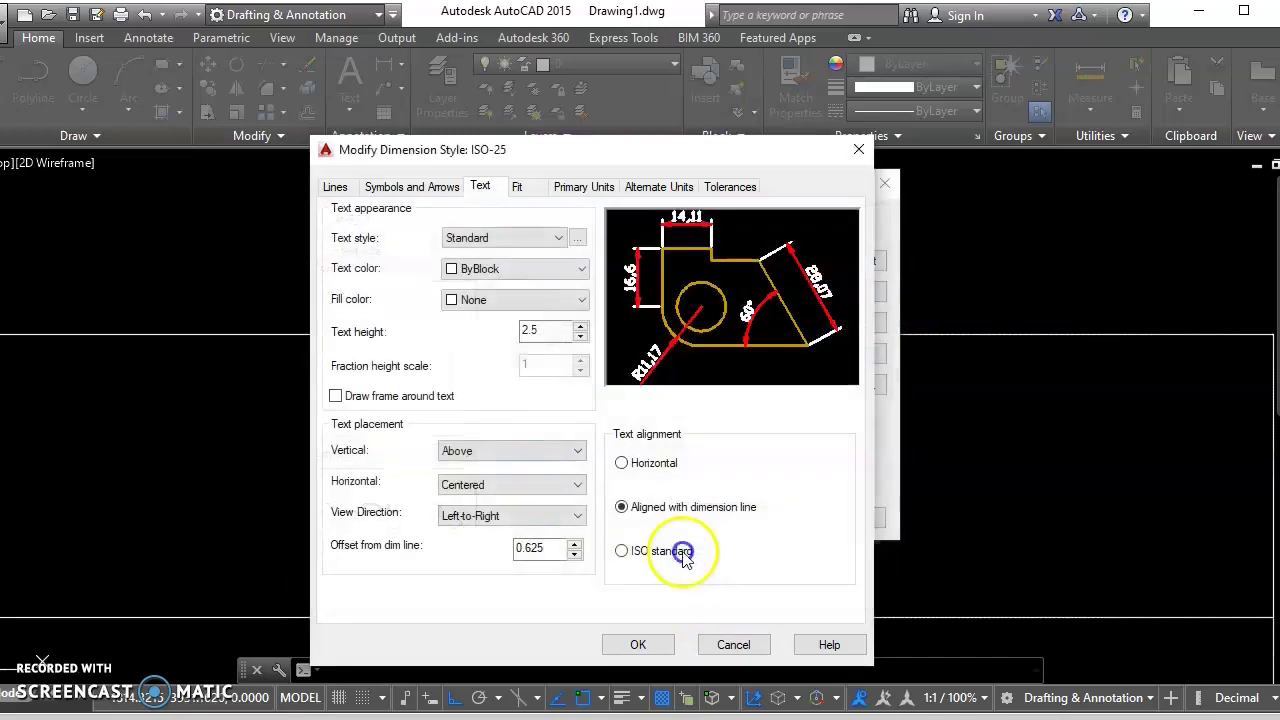
Make ISO-25 dimension text green and set primary units precision to 0.
click(498, 278)
click(484, 346)
click(478, 447)
click(520, 188)
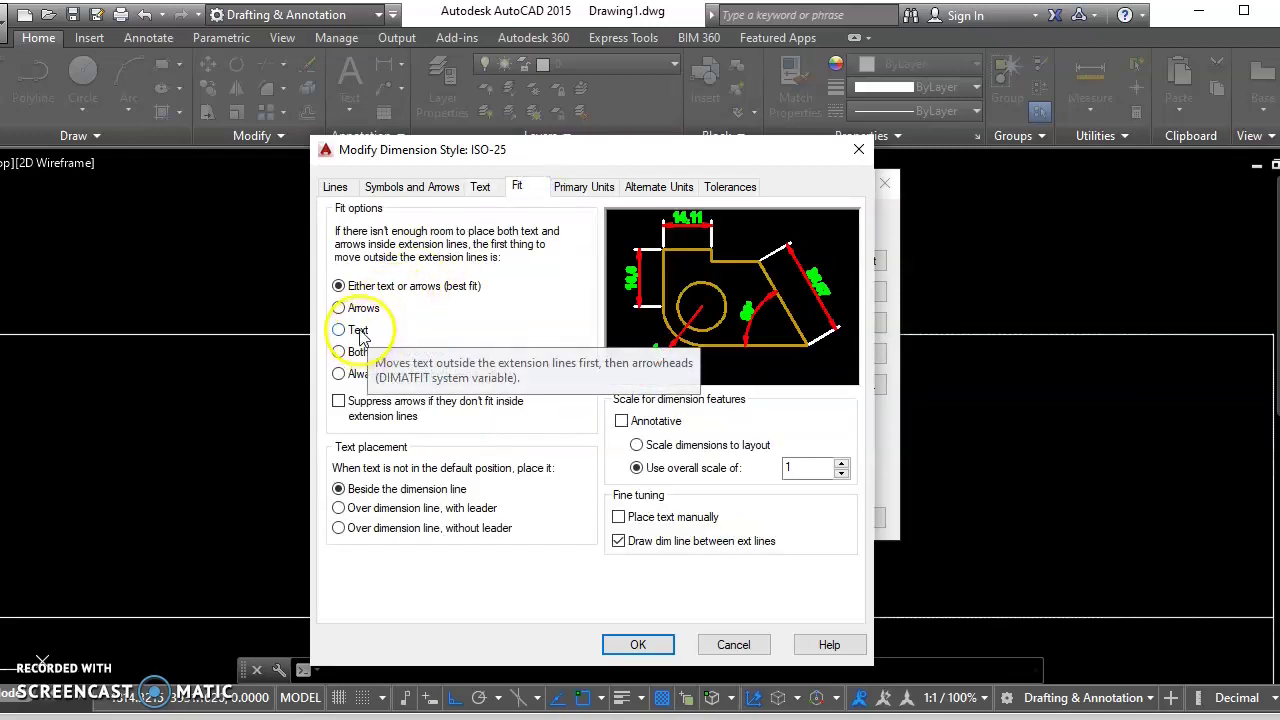
click(585, 189)
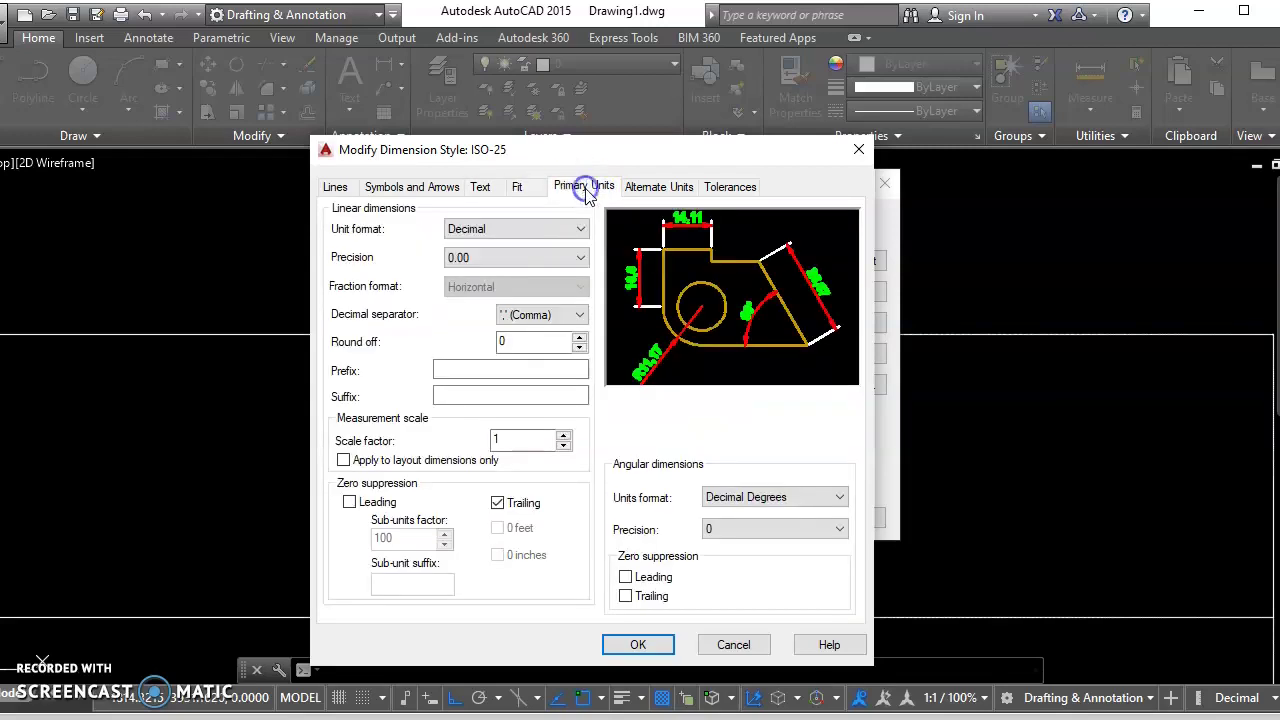
click(495, 258)
click(472, 273)
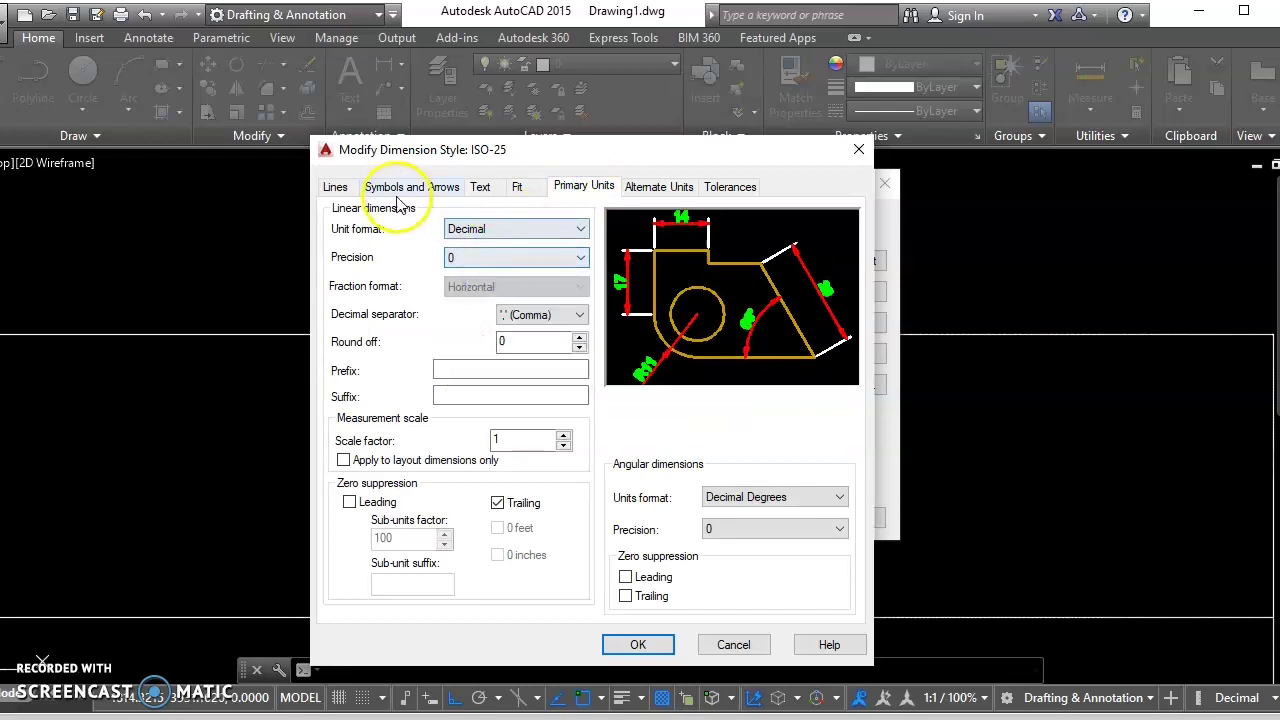
Set the first, second and leader arrowheads to Architectural tick.
click(334, 187)
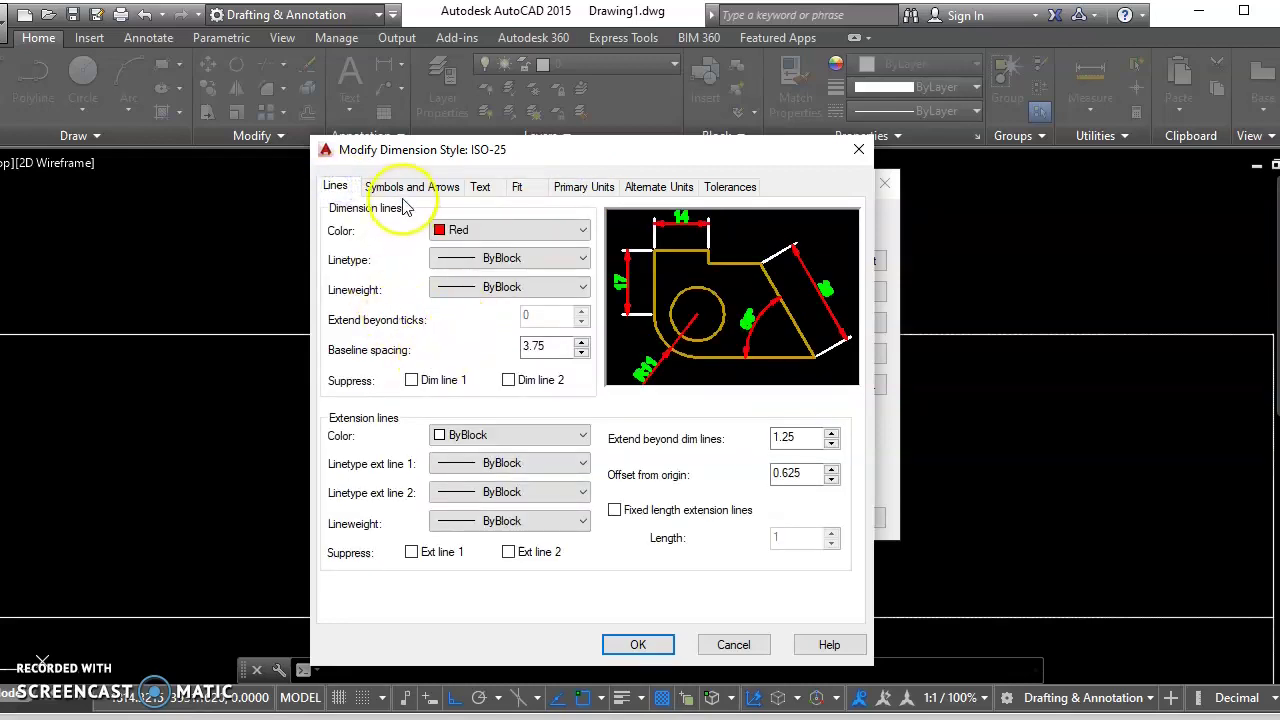
click(413, 190)
click(378, 248)
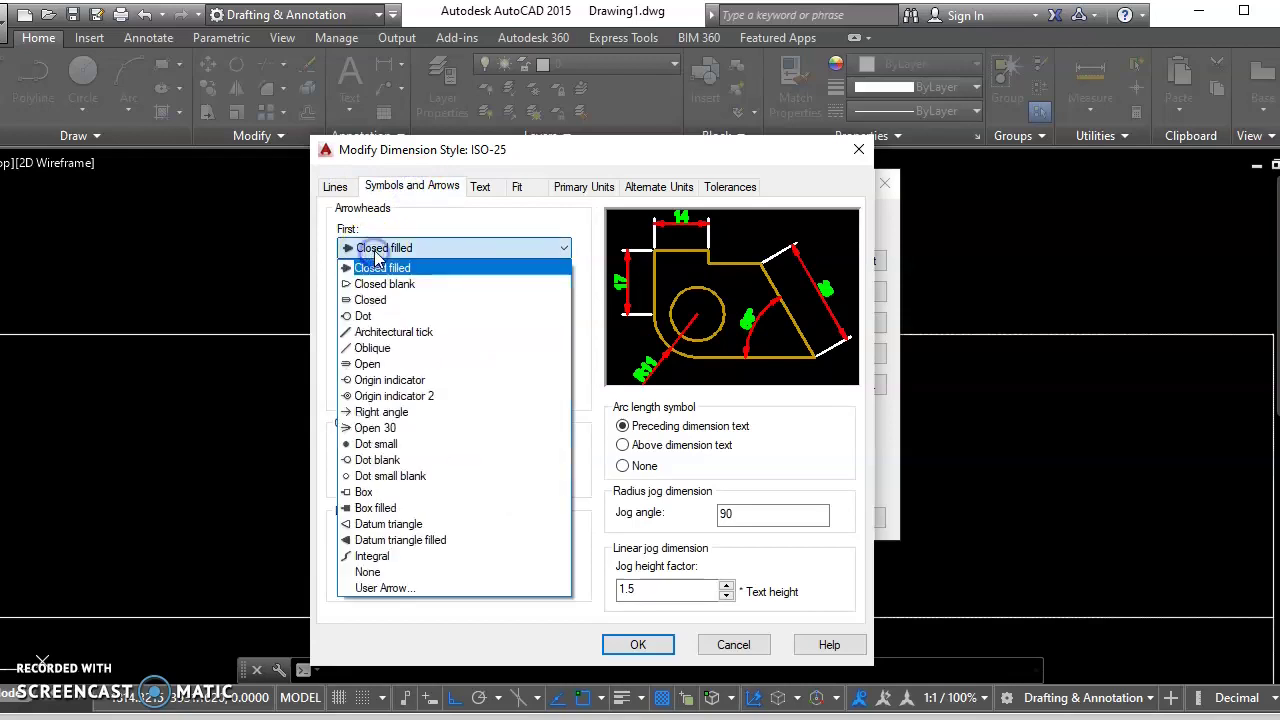
click(390, 332)
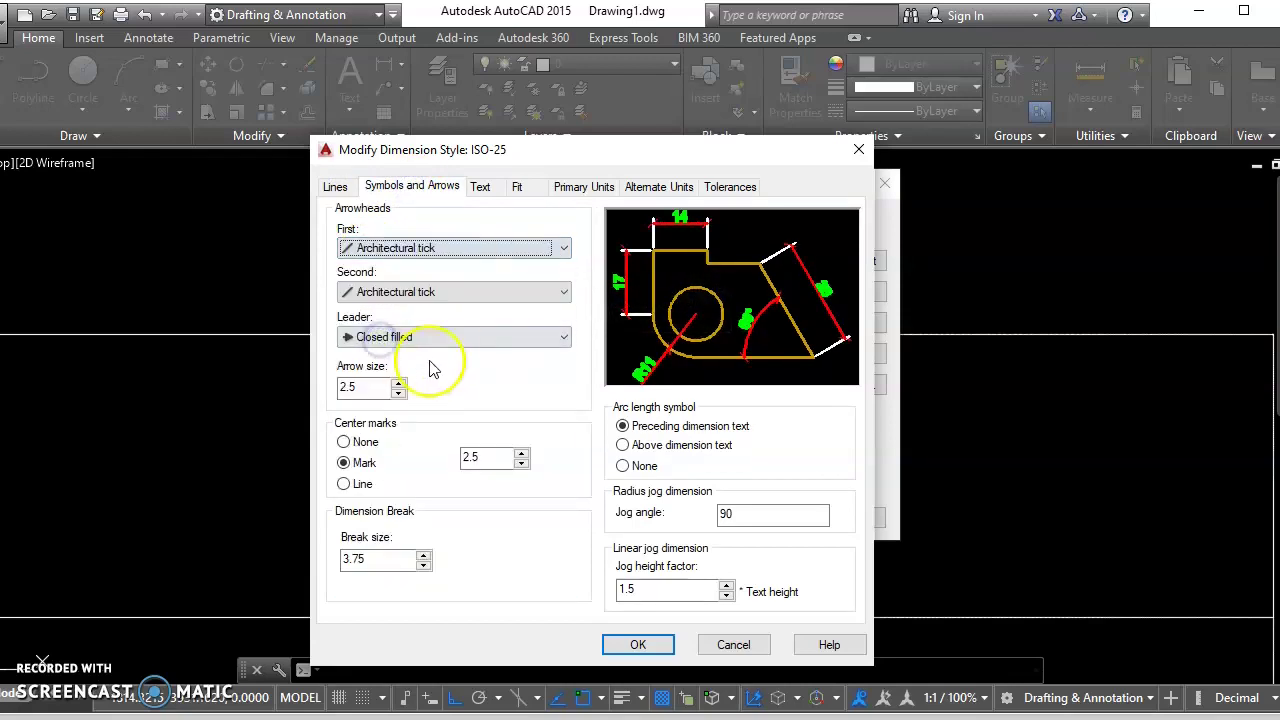
click(439, 345)
click(420, 417)
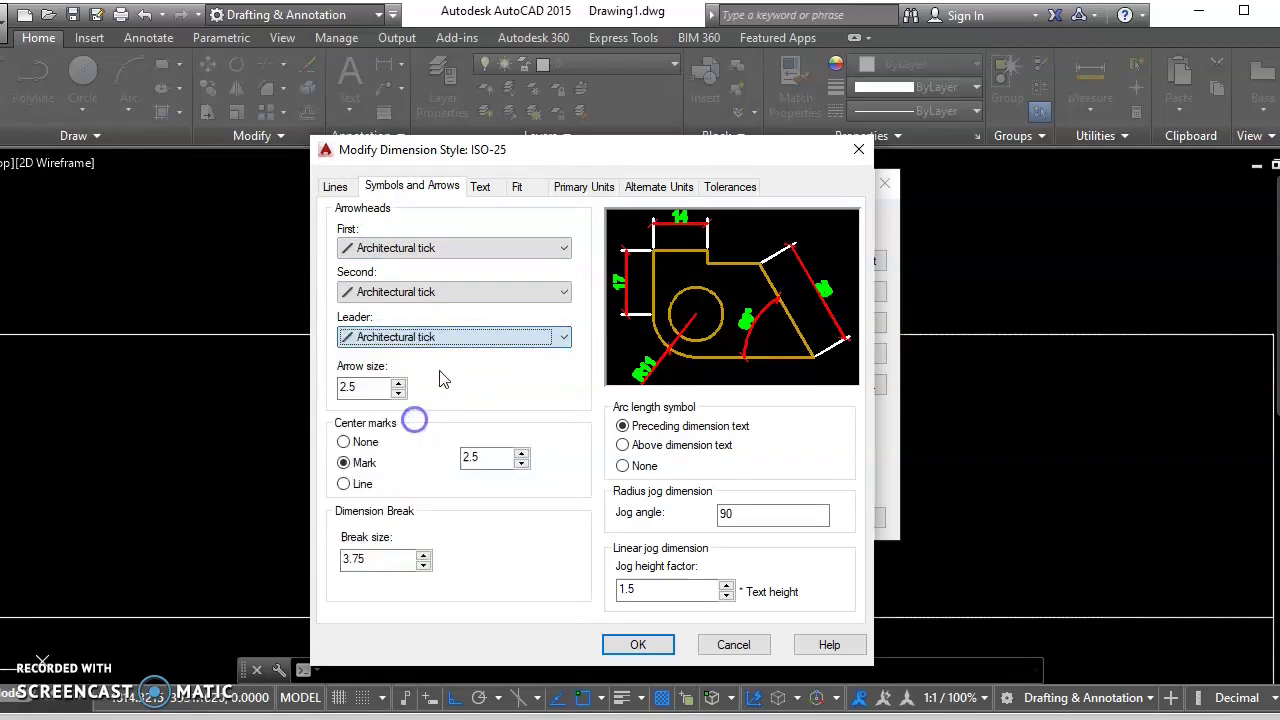
click(378, 390)
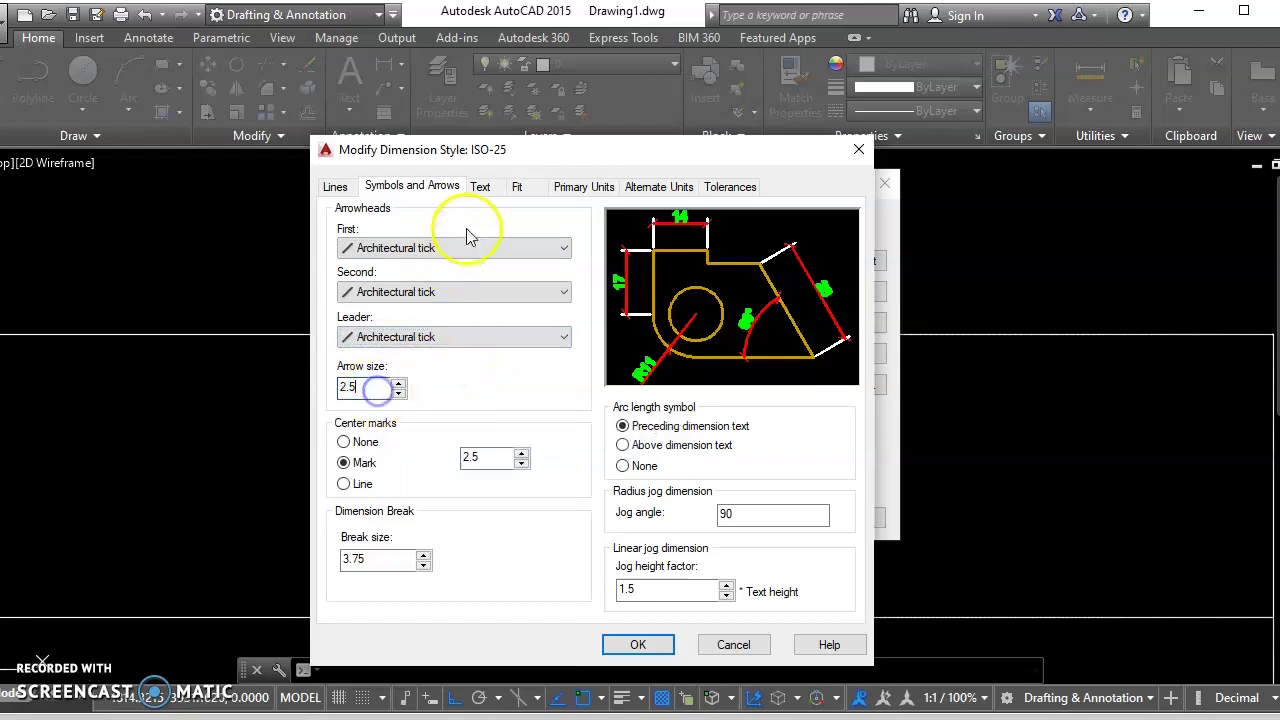
click(481, 187)
Set text height 200, arrow size 150, centre mark 100 and text offset 50, then save ISO-25.
drag(553, 340, 474, 326)
text(200)
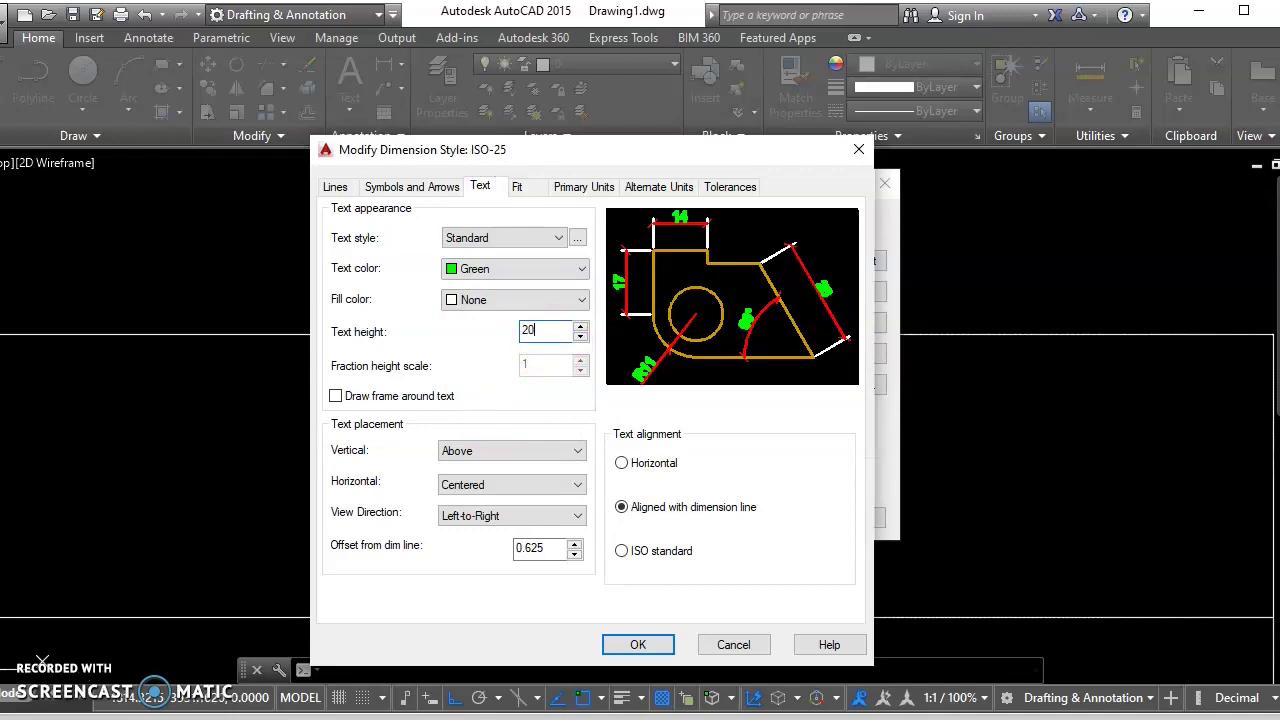
click(410, 193)
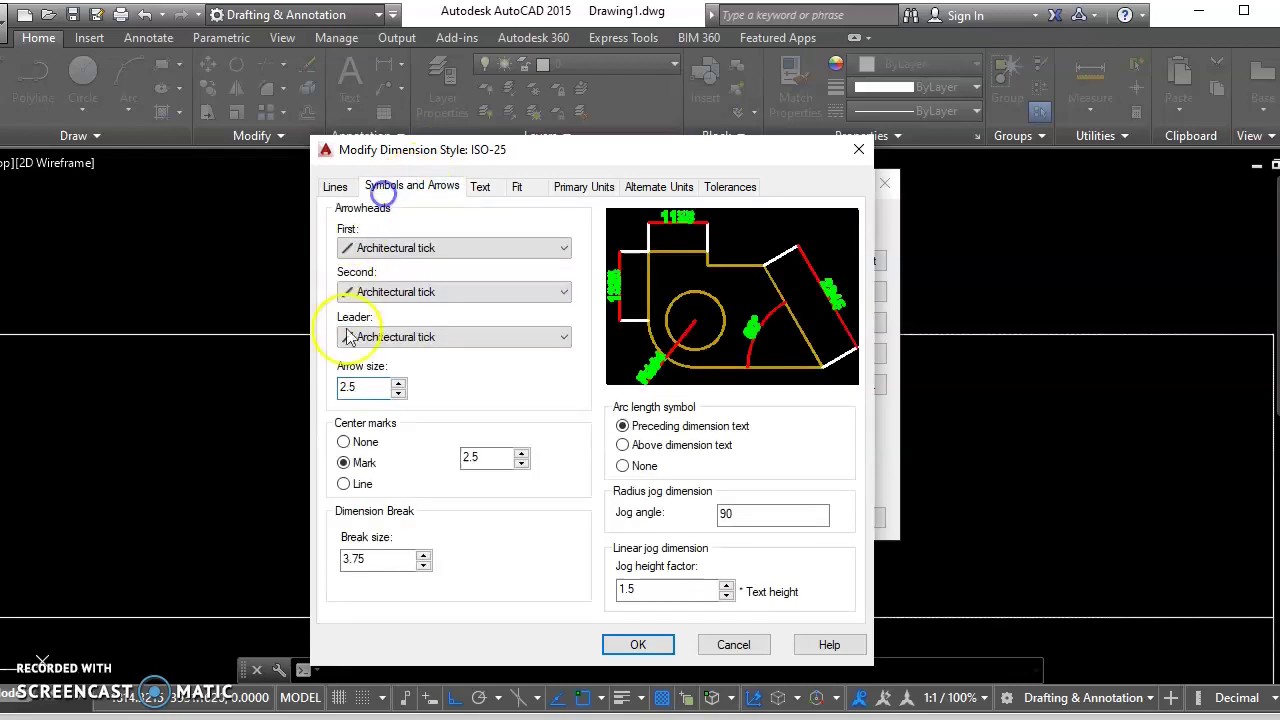
drag(390, 387, 281, 387)
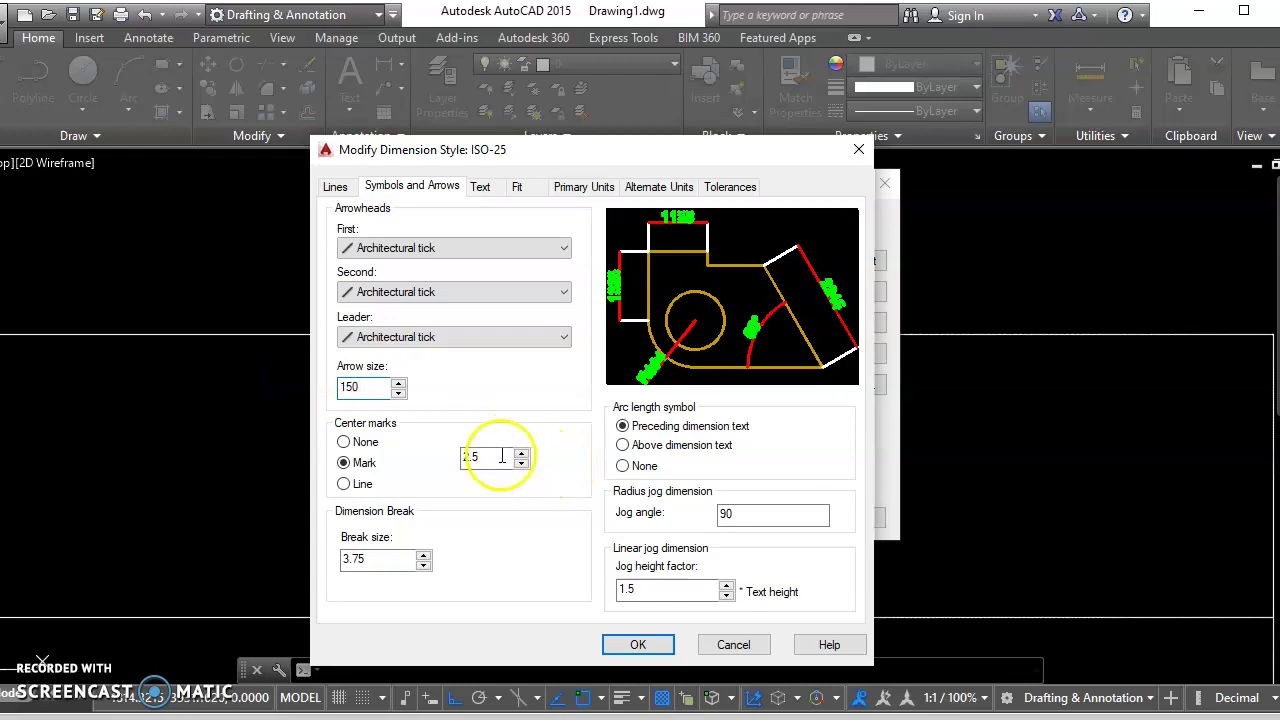
drag(502, 456, 413, 455)
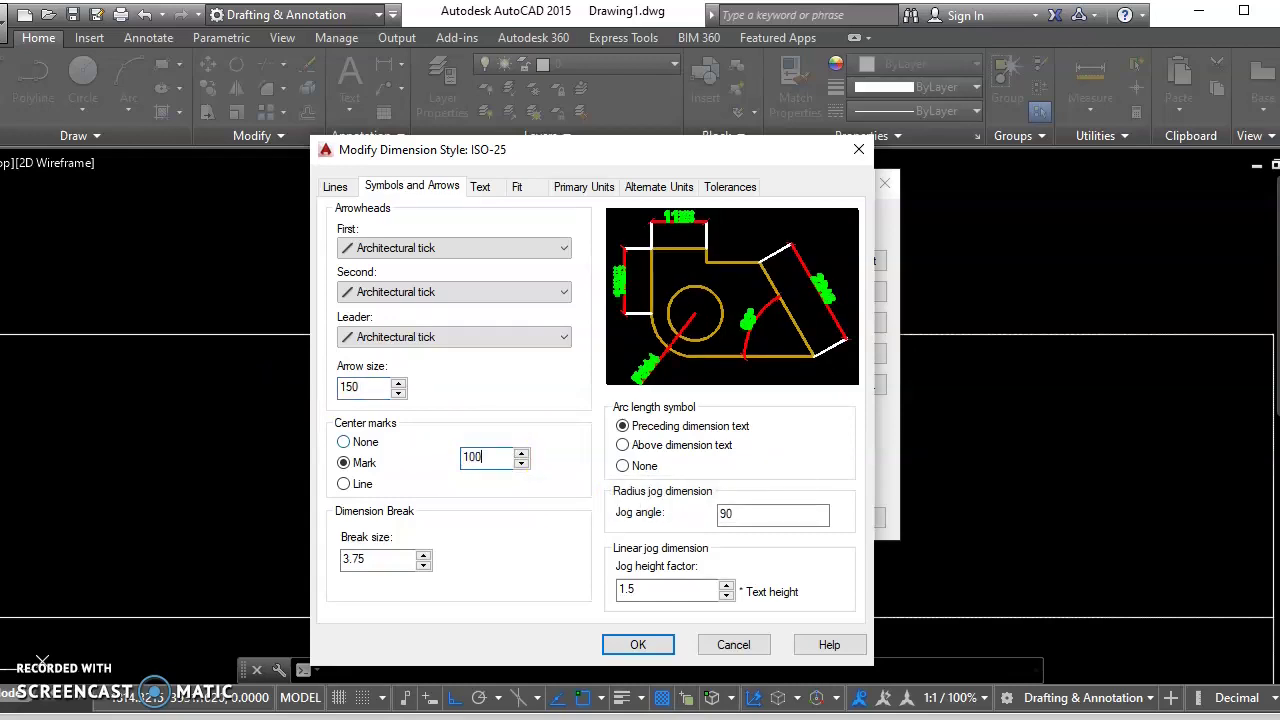
click(581, 187)
click(481, 187)
drag(558, 543, 532, 541)
text(50)
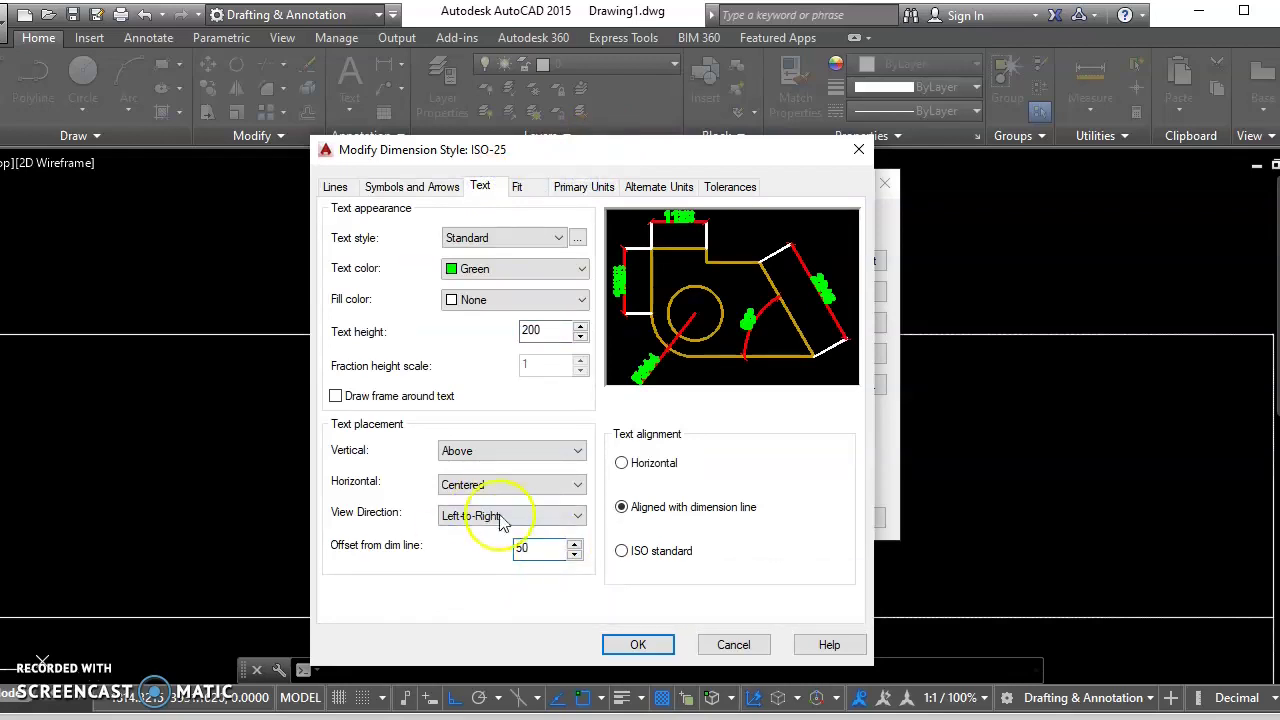
click(624, 645)
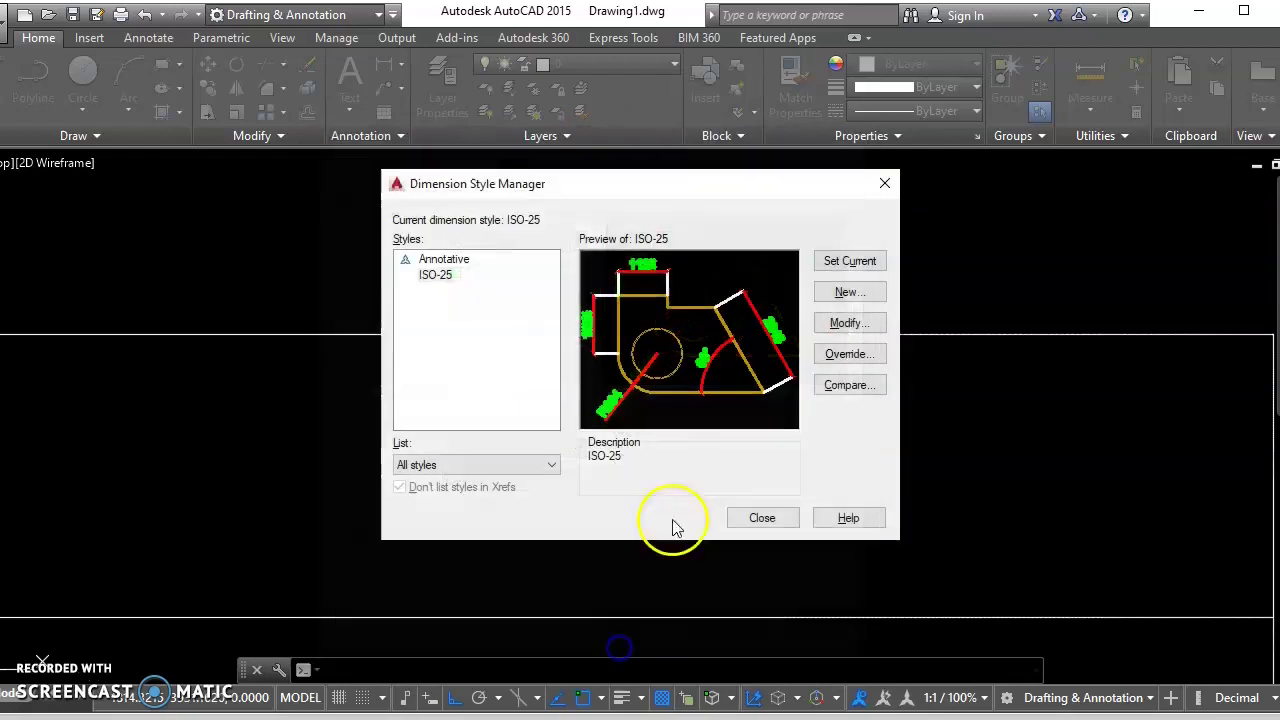
click(778, 522)
Pan and zoom to bring the square's dimensions into view.
scroll(712, 360, down, 5)
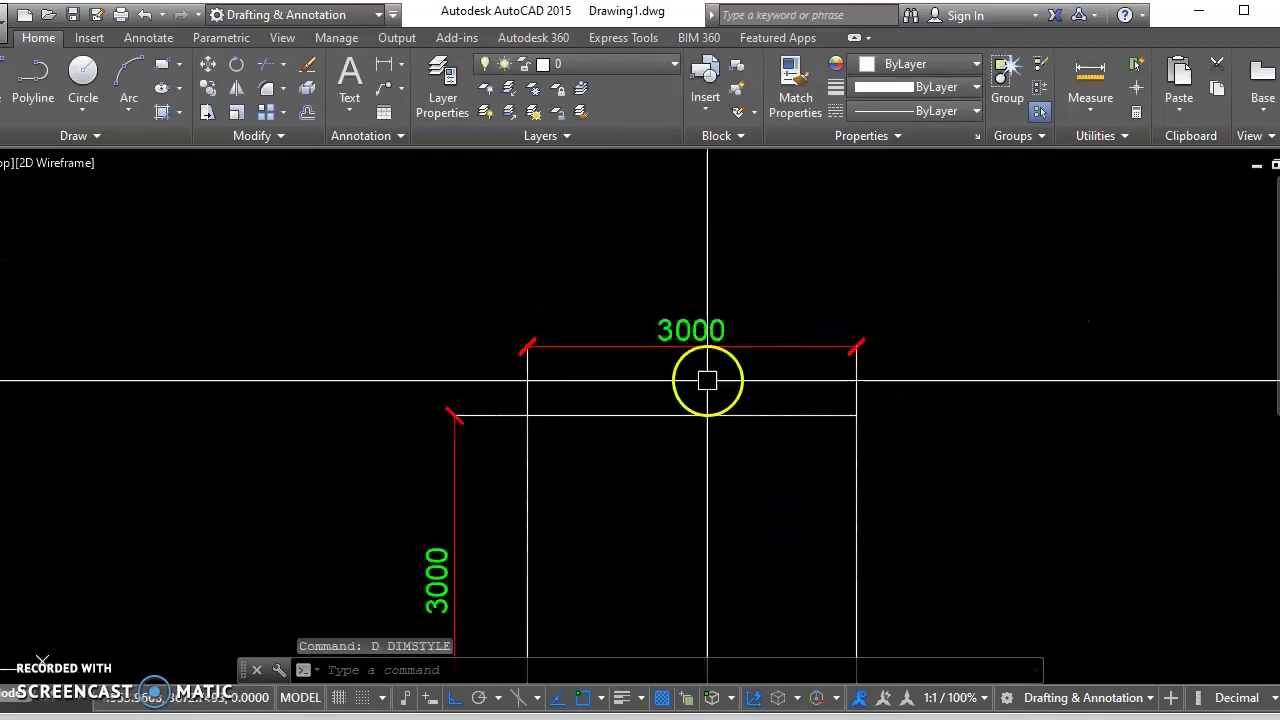
middle_drag(666, 449, 700, 366)
scroll(475, 310, up, 2)
click(500, 285)
key(Escape)
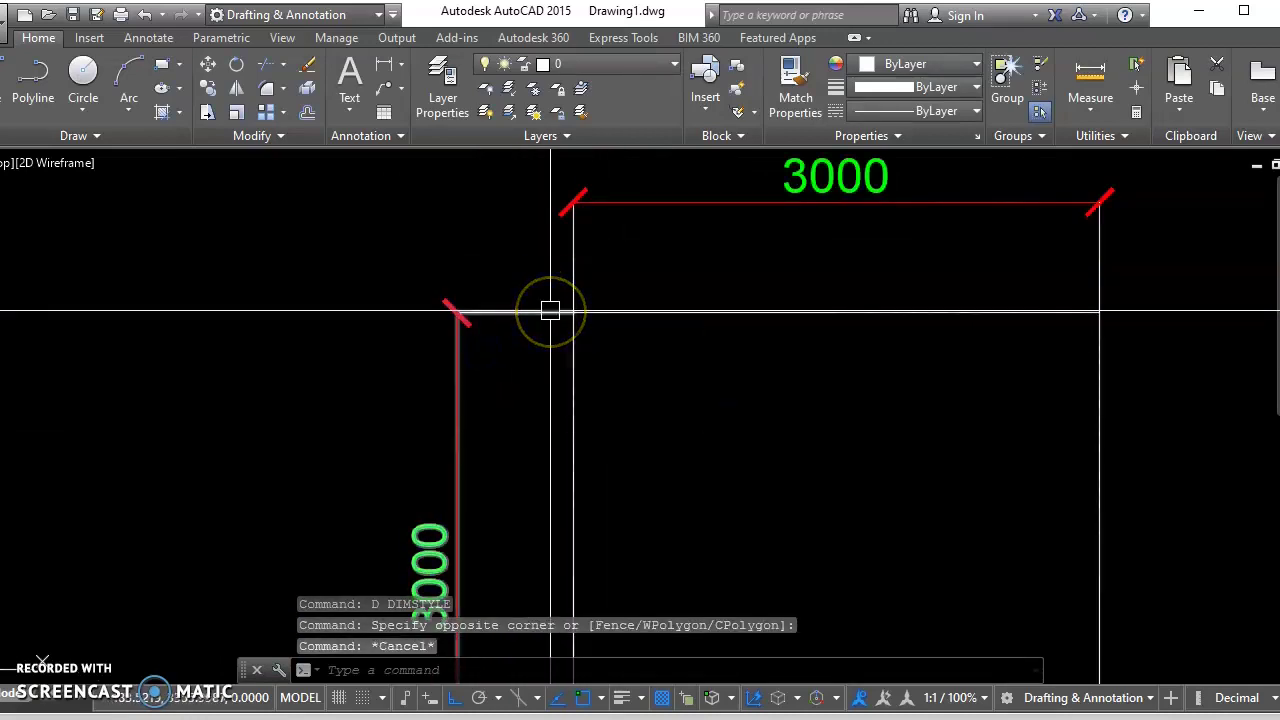
Set the ISO-25 extension line colour to Red and save the style.
text(d)
key(Return)
click(848, 323)
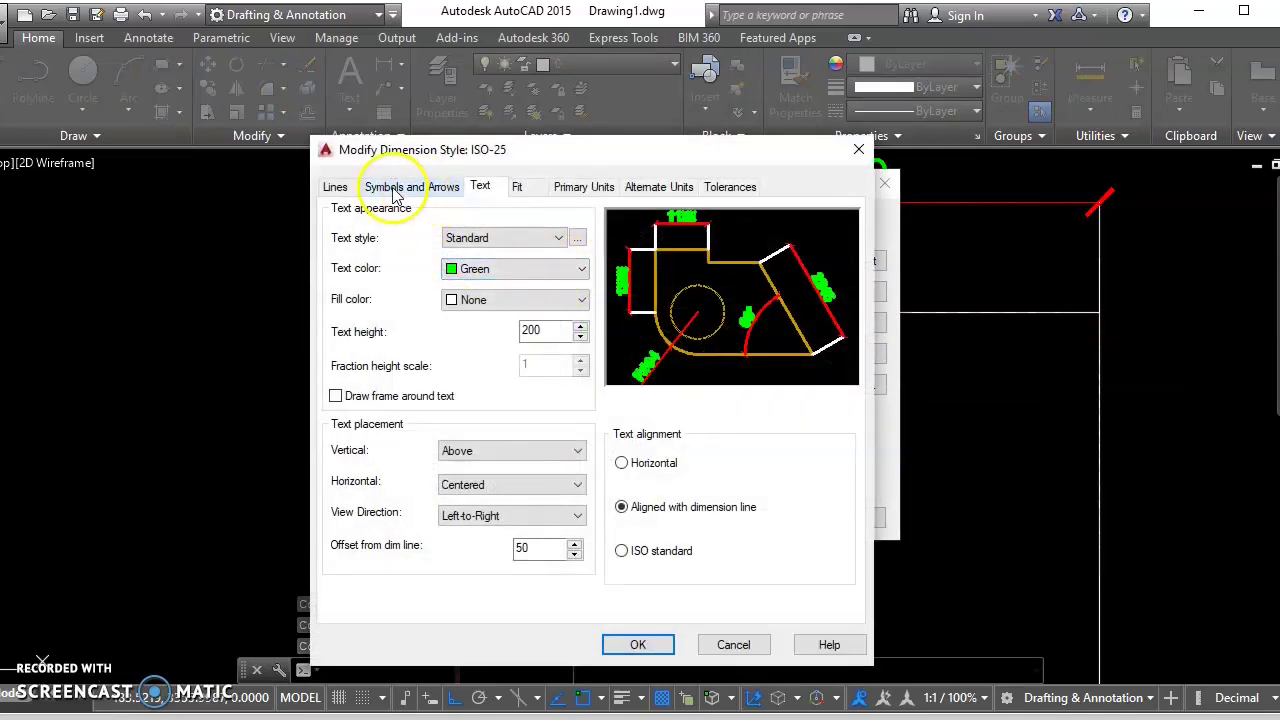
click(395, 190)
click(332, 188)
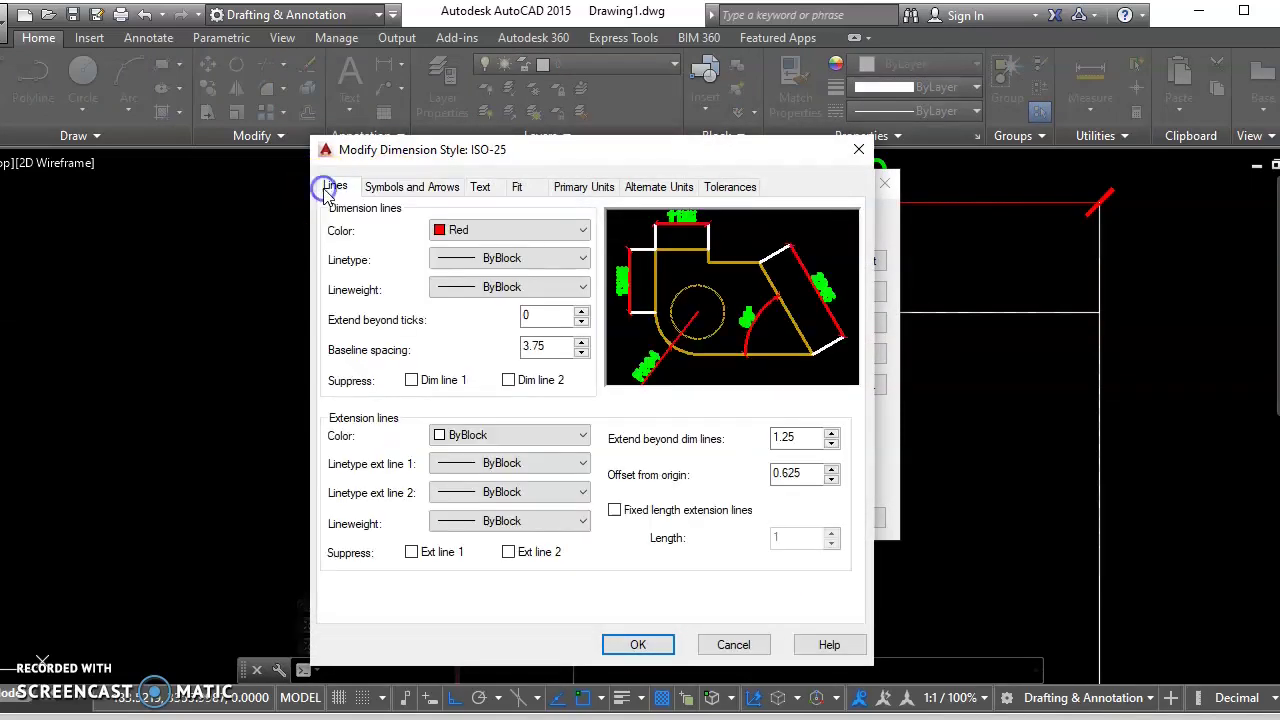
click(488, 435)
click(470, 489)
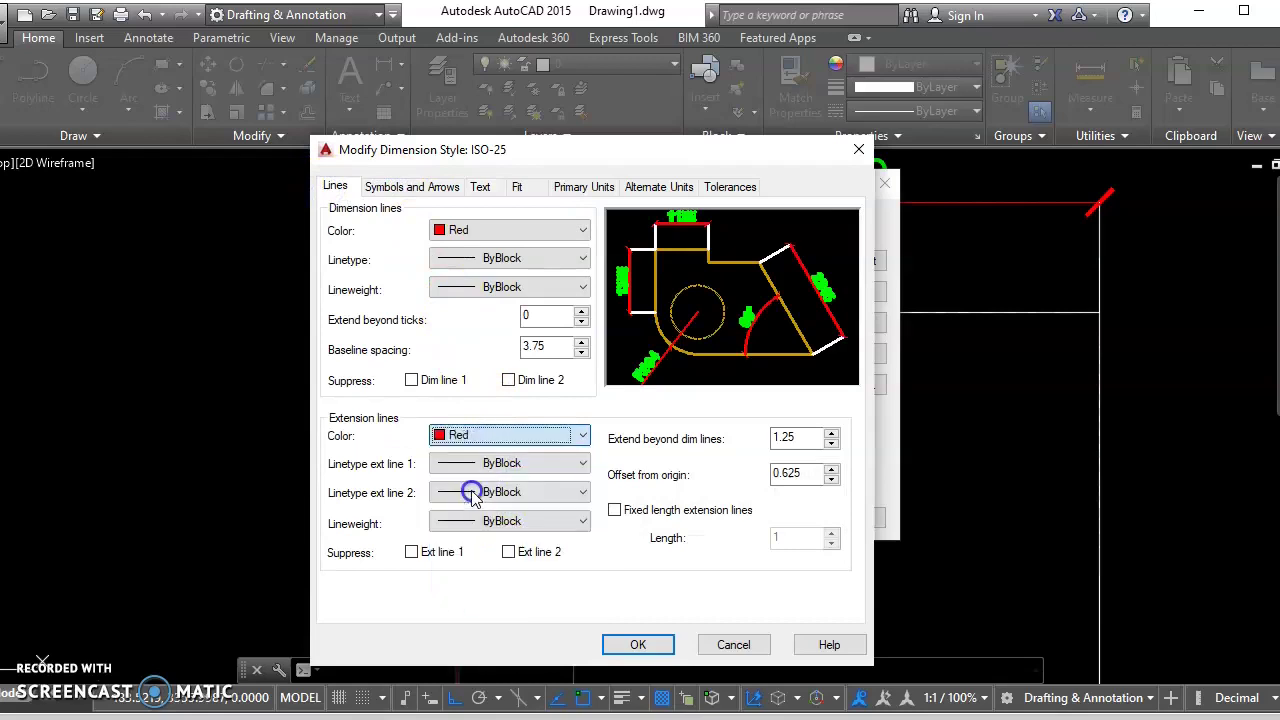
click(638, 645)
click(761, 517)
scroll(700, 300, up, 1)
scroll(671, 327, down, 4)
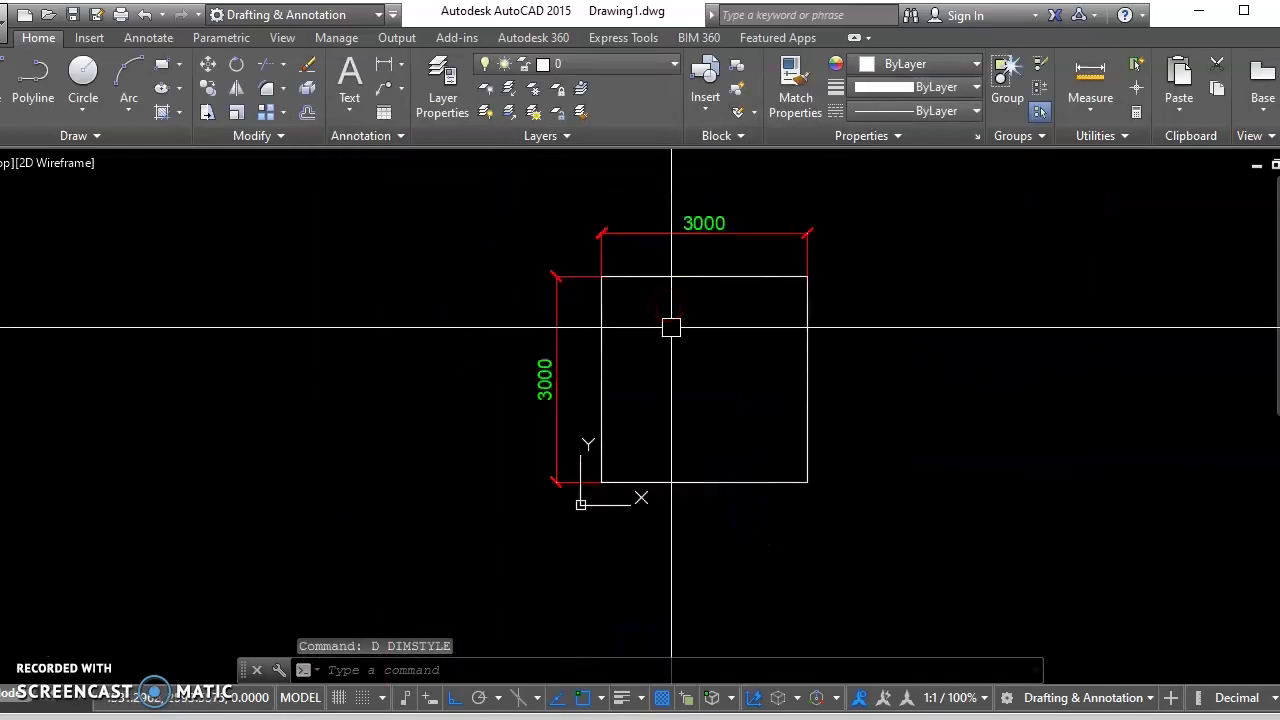
Window-select the square's outline and change its colour to Blue.
middle_drag(642, 388, 572, 399)
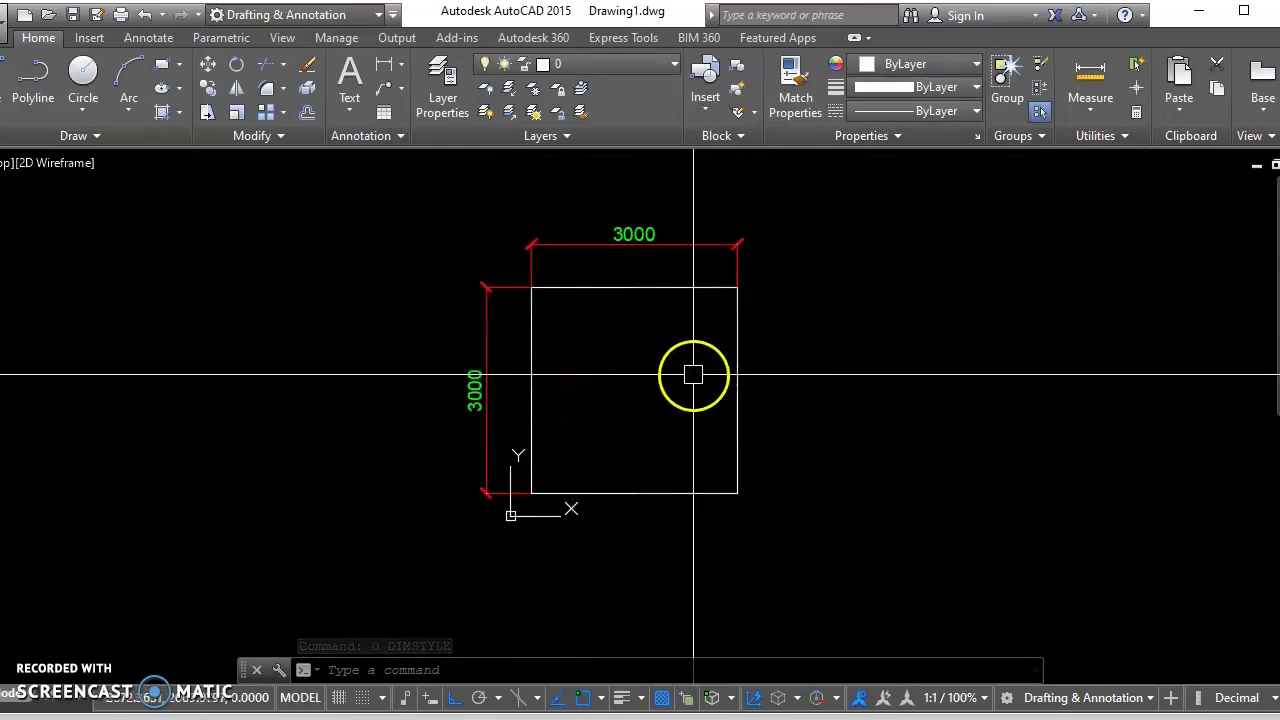
click(776, 354)
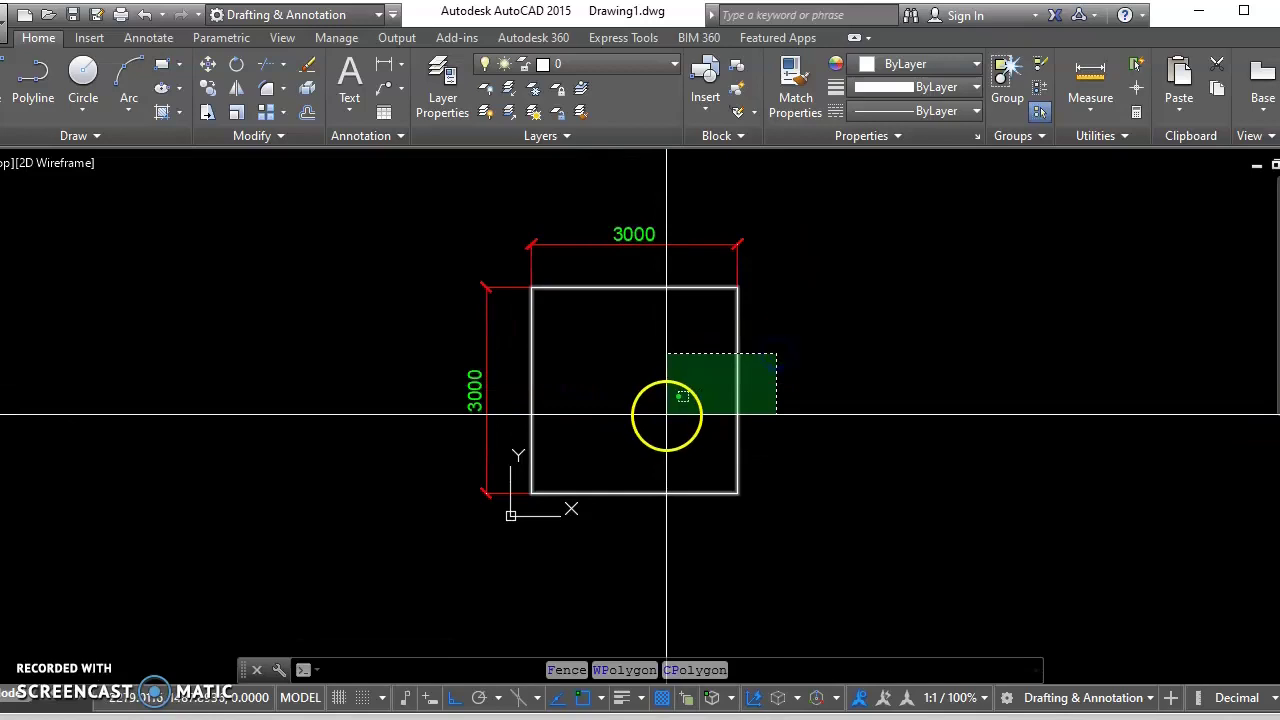
click(669, 408)
click(916, 72)
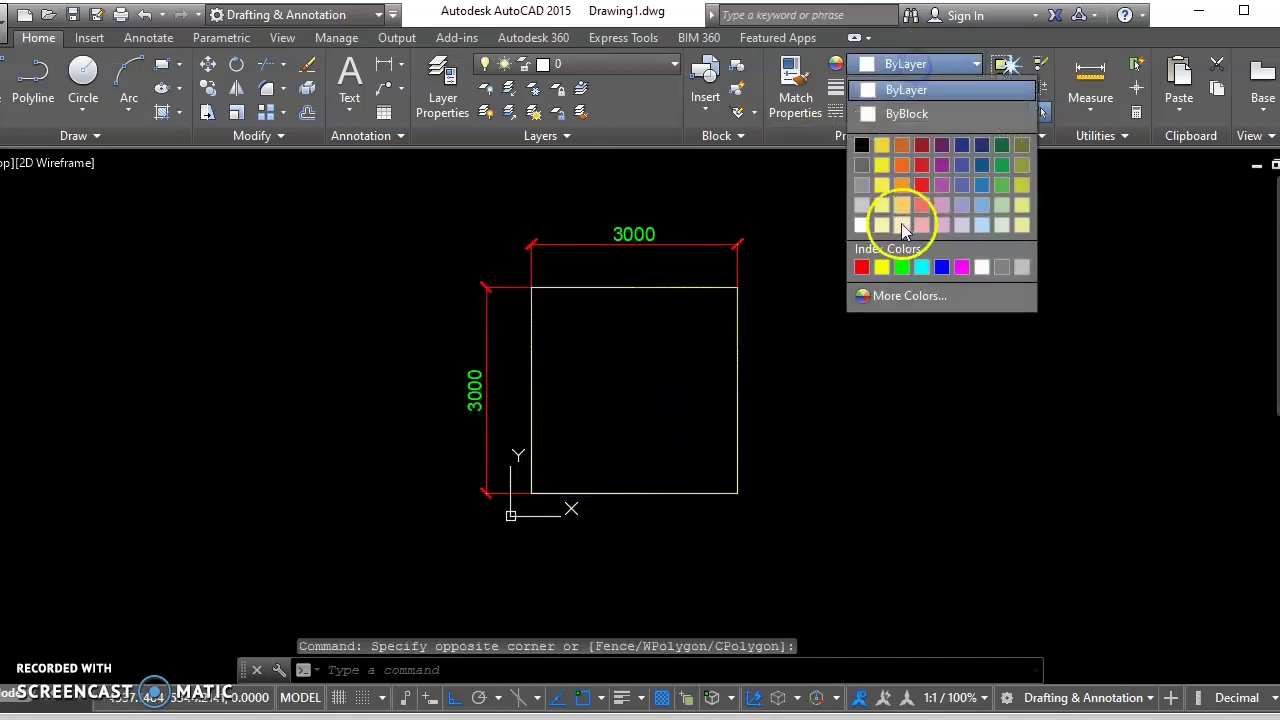
click(943, 265)
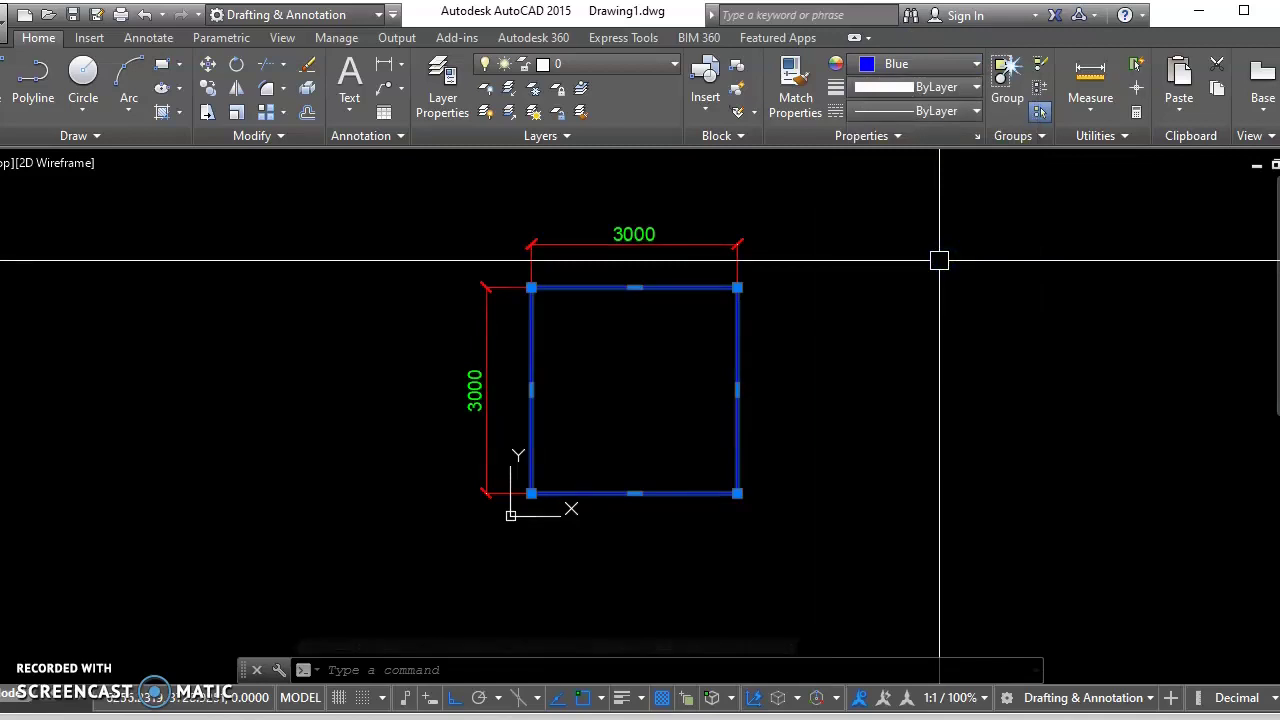
key(Escape)
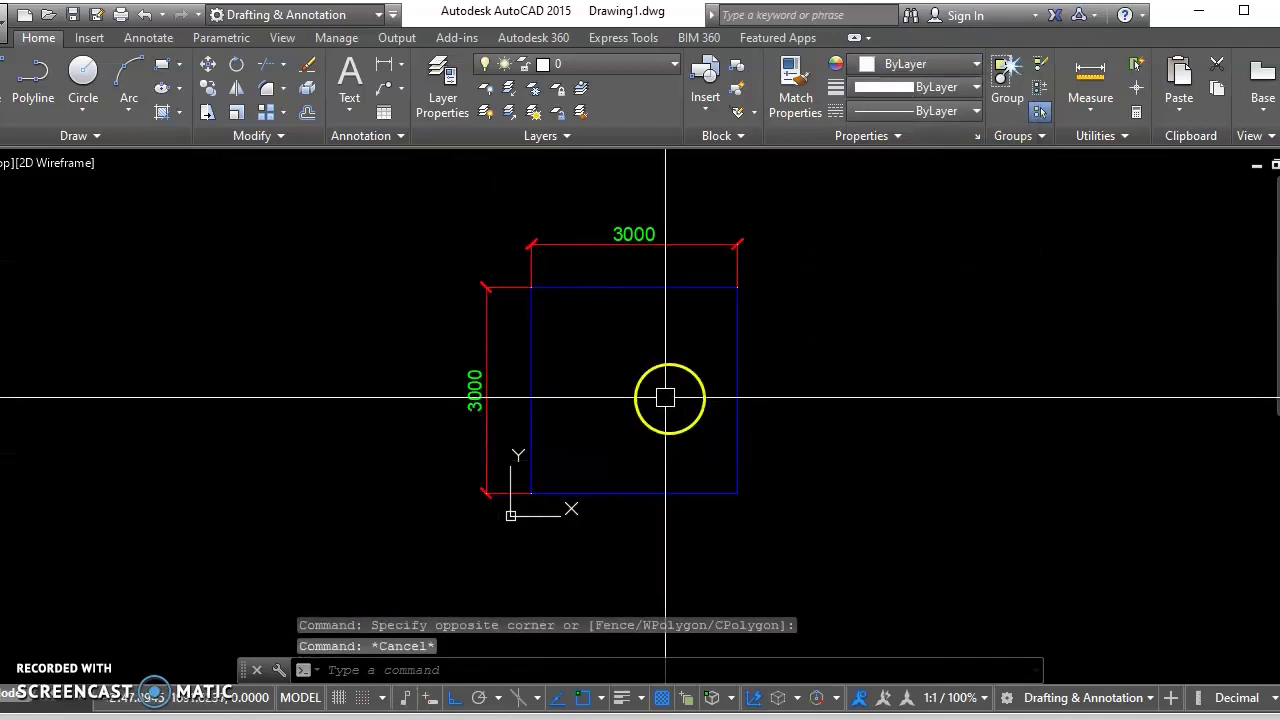
middle_drag(666, 391, 603, 411)
Copy the square with its dimensions twice to the right, forming a row of three.
text(co)
key(Return)
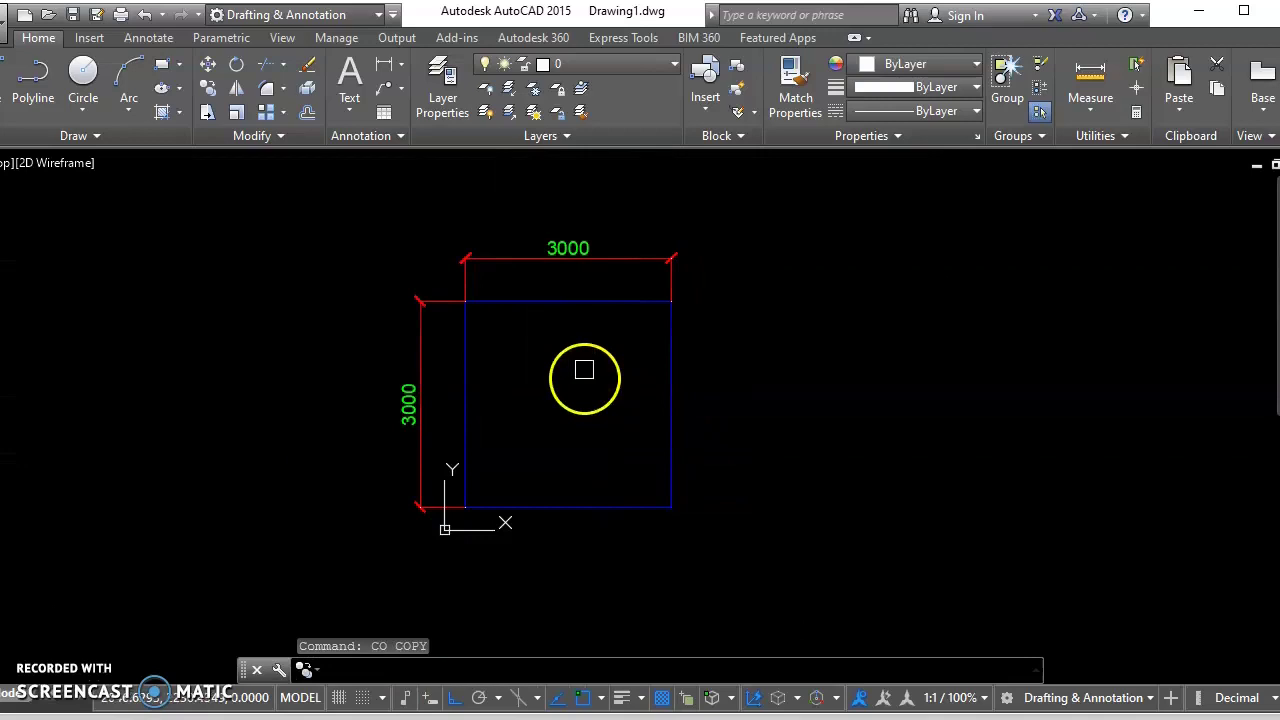
scroll(666, 291, down, 3)
click(700, 250)
click(660, 305)
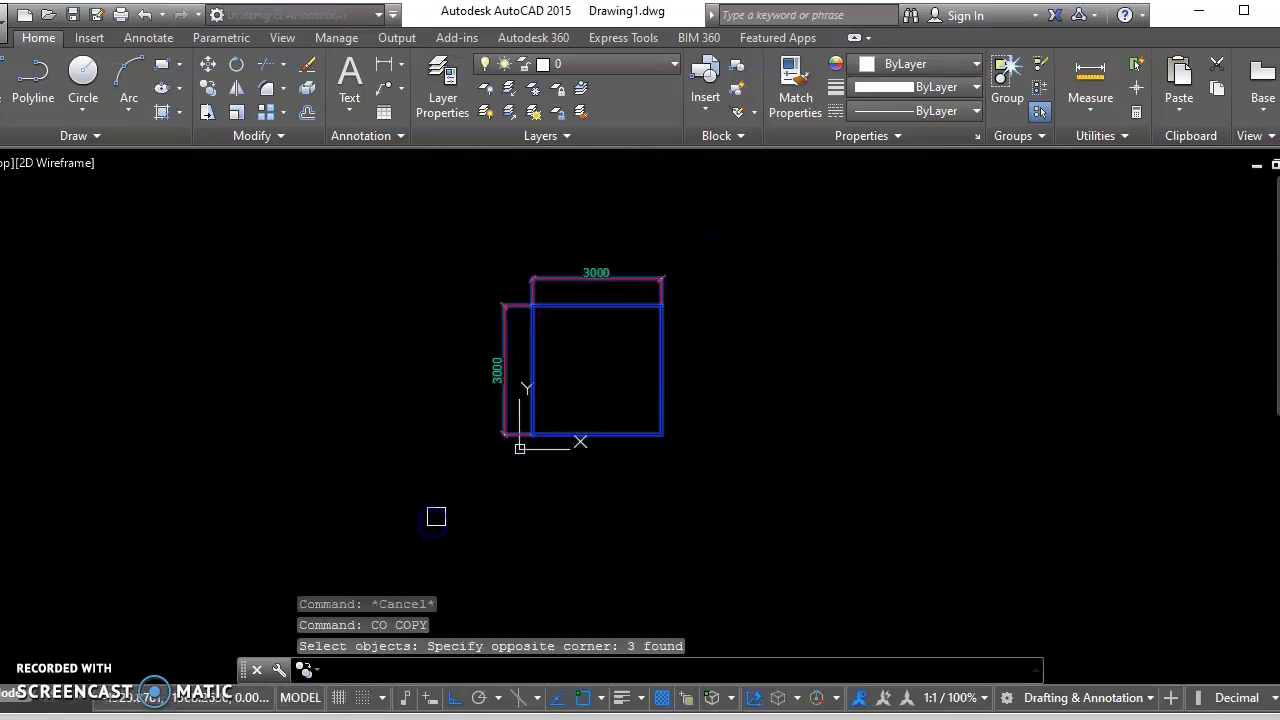
key(Return)
click(352, 497)
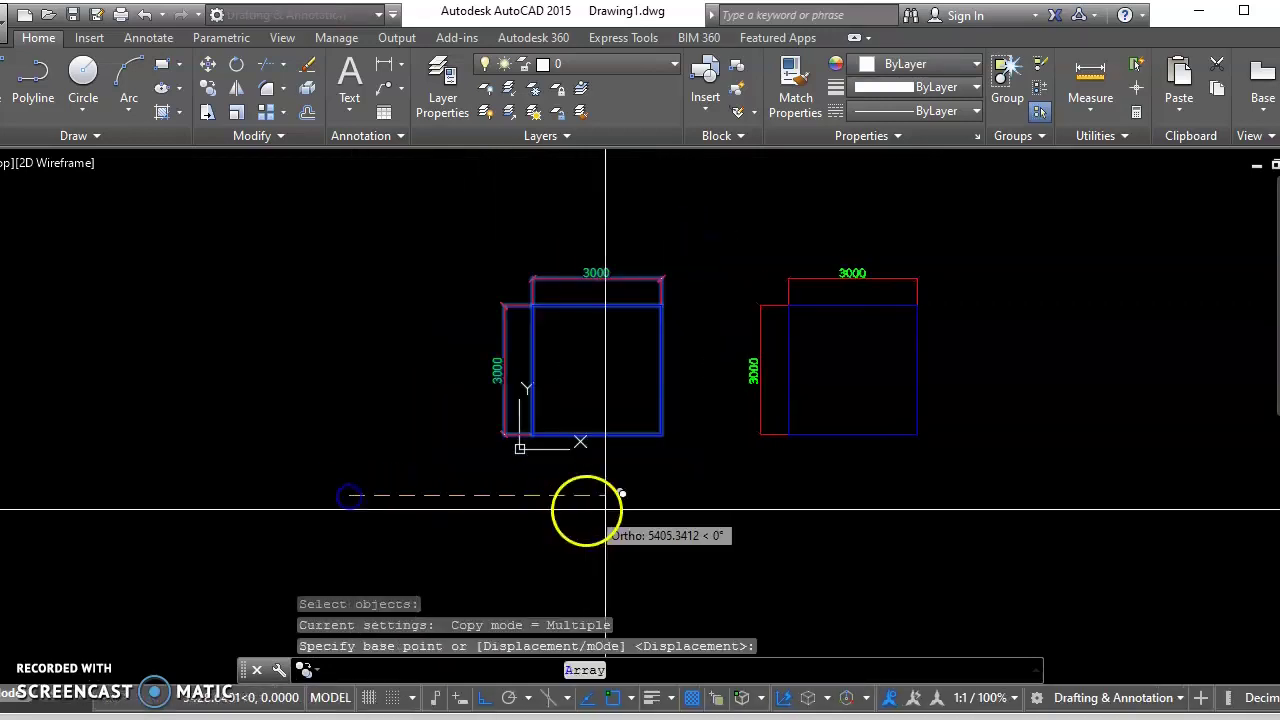
click(570, 508)
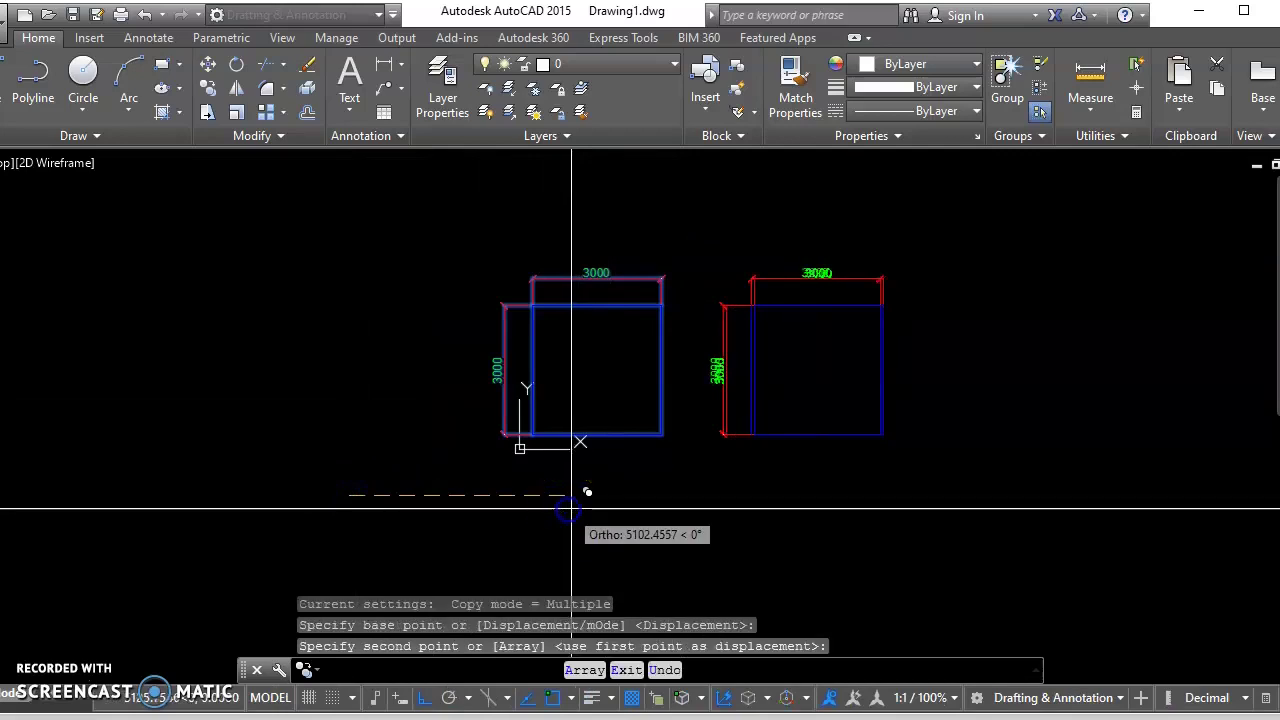
click(794, 523)
key(Return)
key(Escape)
middle_drag(757, 453, 715, 441)
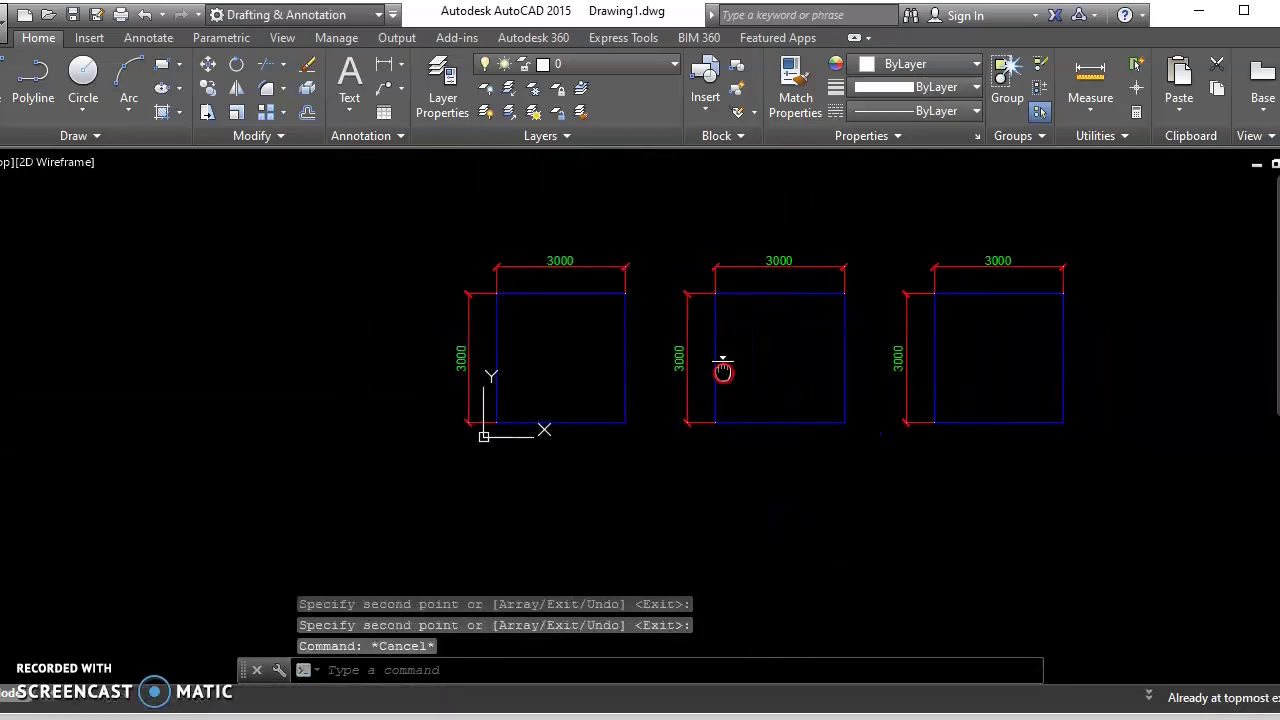
Copy the row of three squares downward to form a second row.
text(co)
key(Return)
click(1128, 214)
click(343, 530)
key(Return)
click(326, 357)
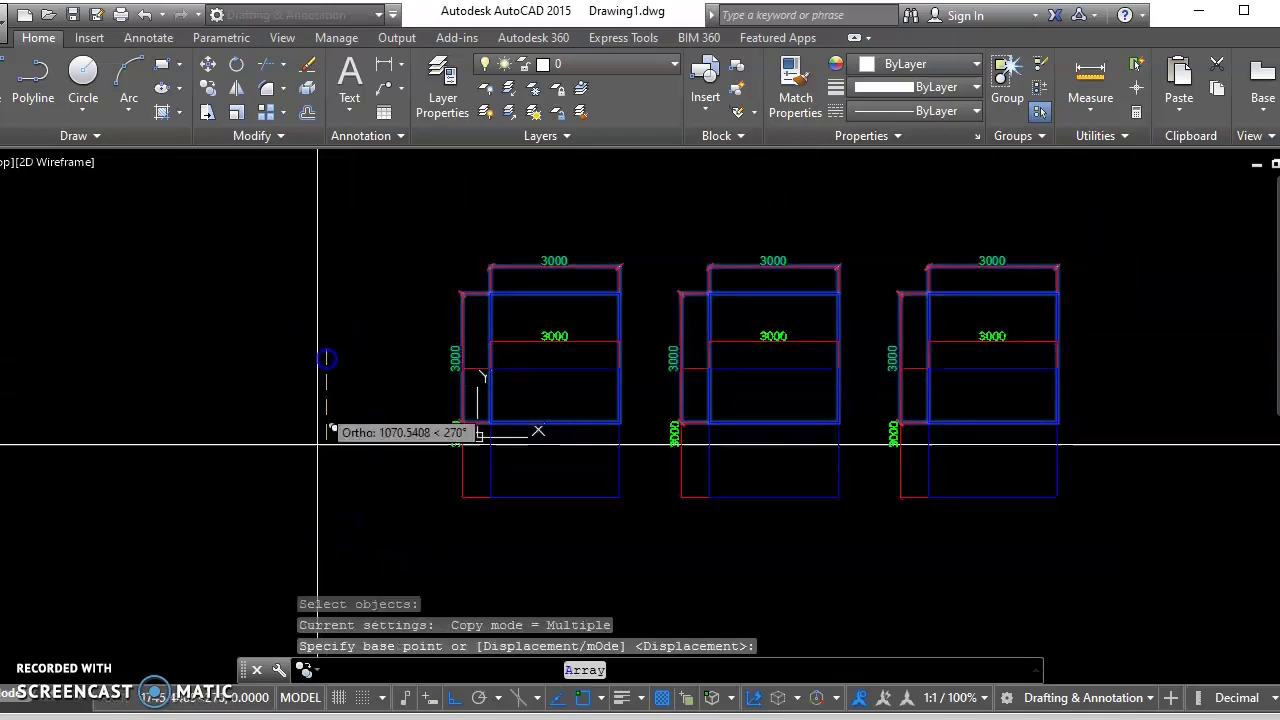
click(317, 551)
key(Escape)
middle_drag(526, 358, 518, 358)
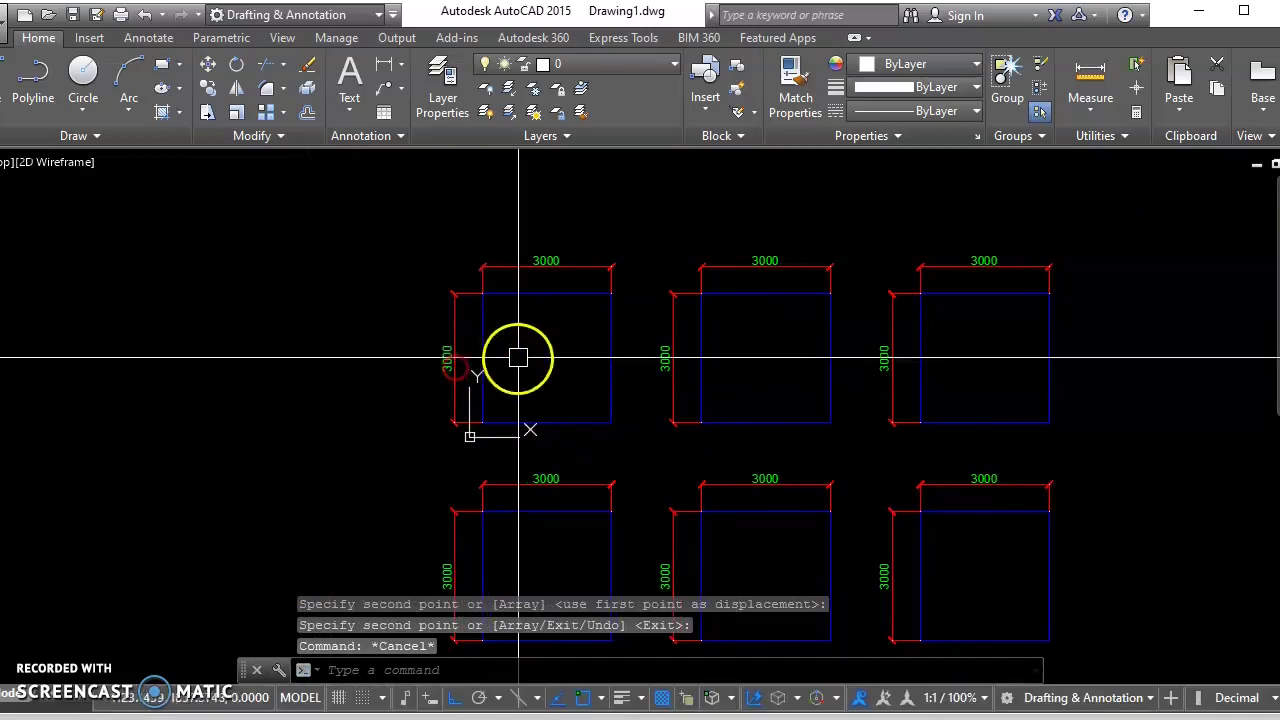
scroll(518, 358, up, 2)
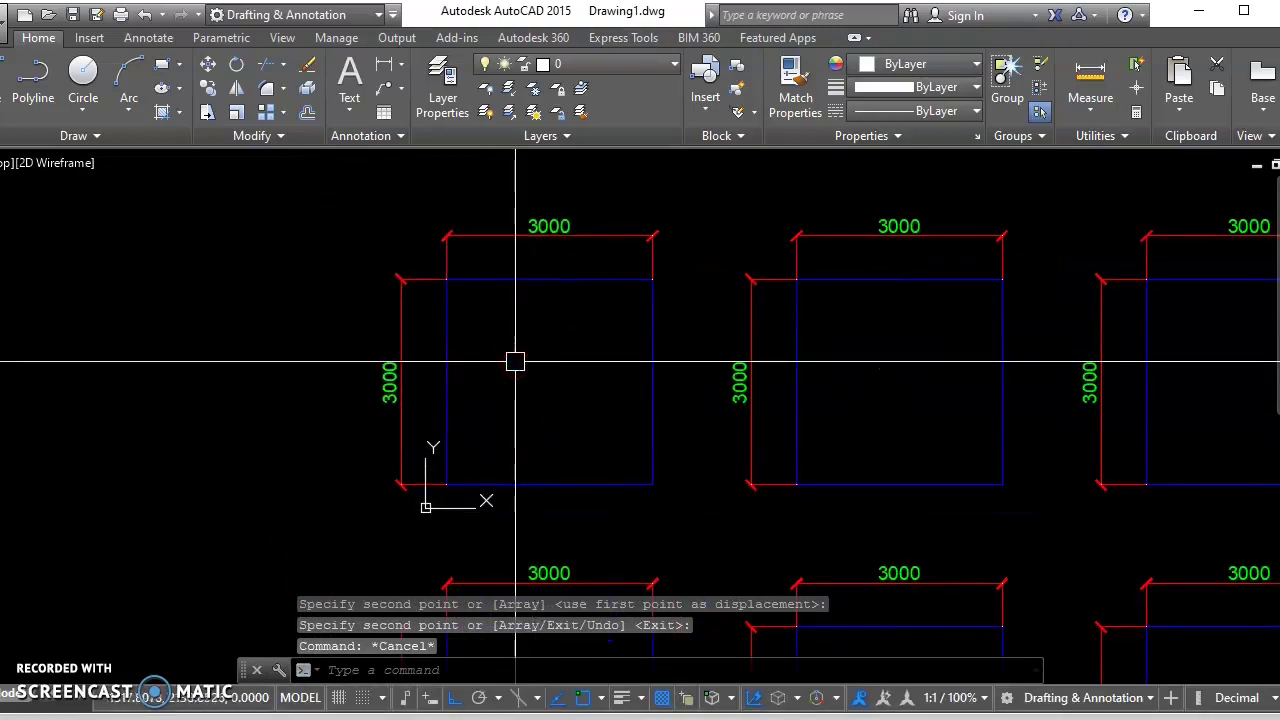
Hatch the top-left 3000 square with BHATCH.
text(bh)
key(Return)
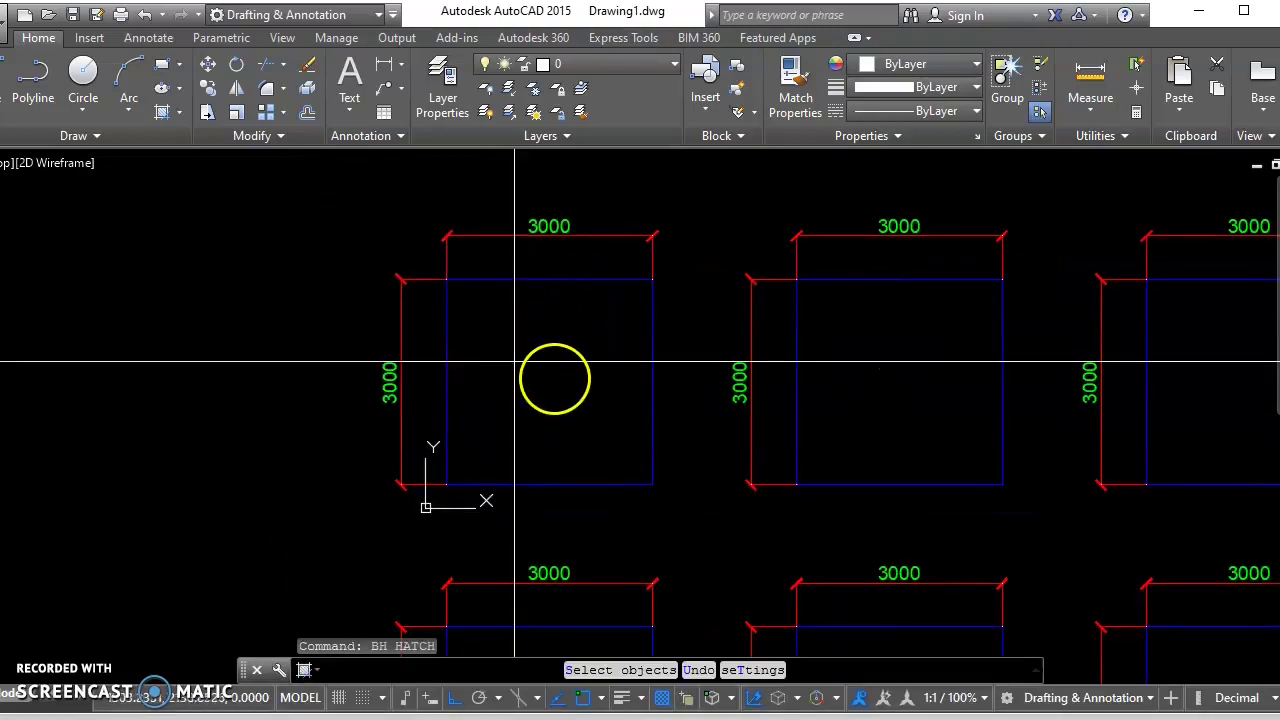
click(554, 374)
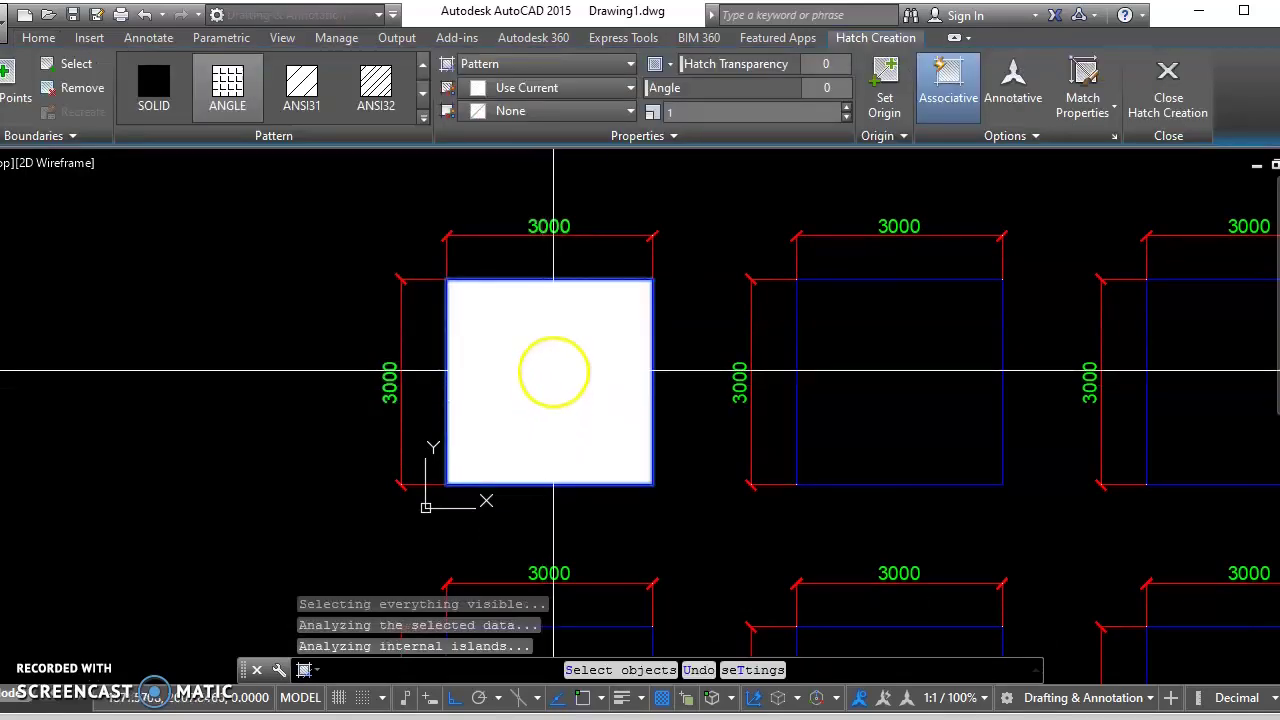
key(Return)
Change the new hatch's pattern to ANSI31 in Hatch Edit.
click(549, 352)
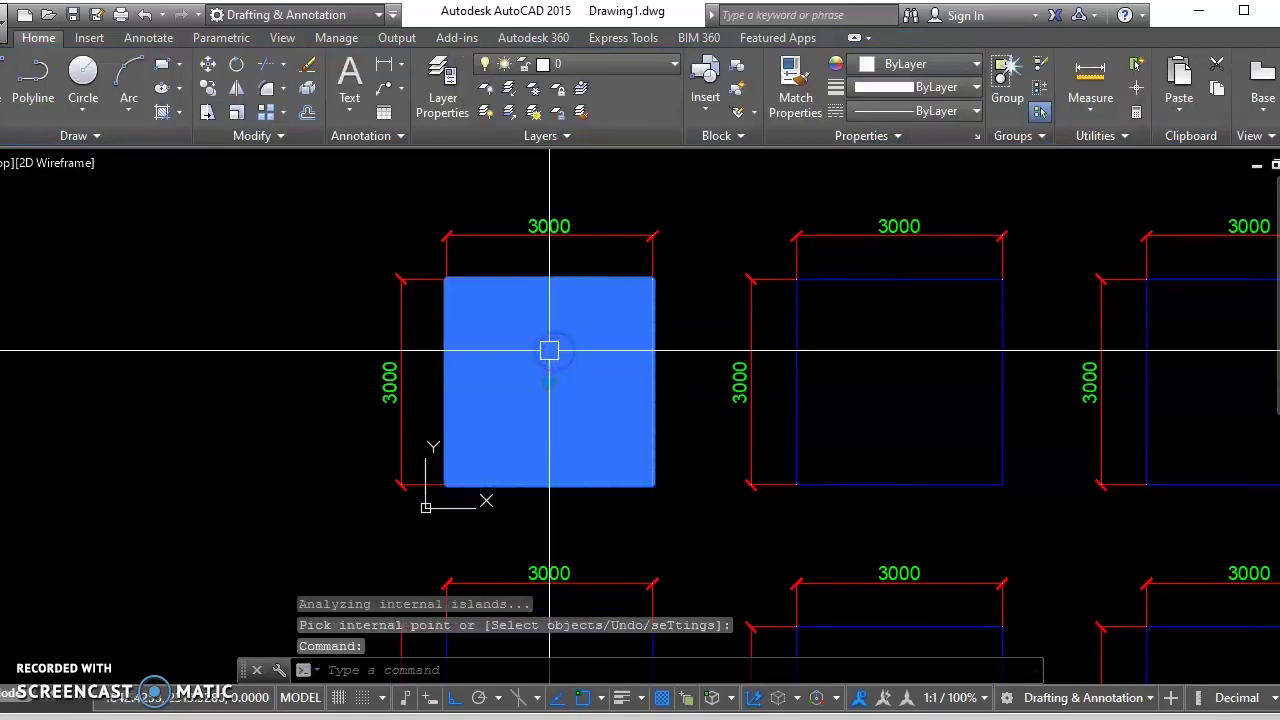
right_click(549, 351)
click(609, 184)
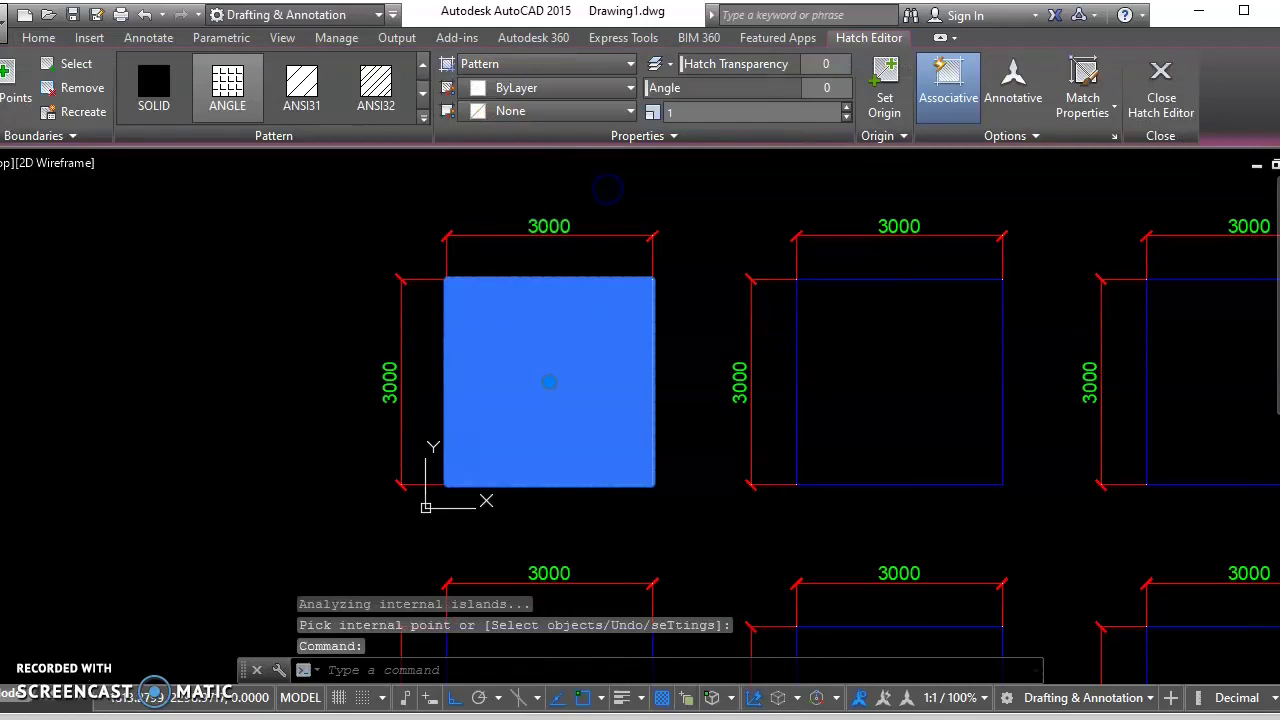
click(327, 234)
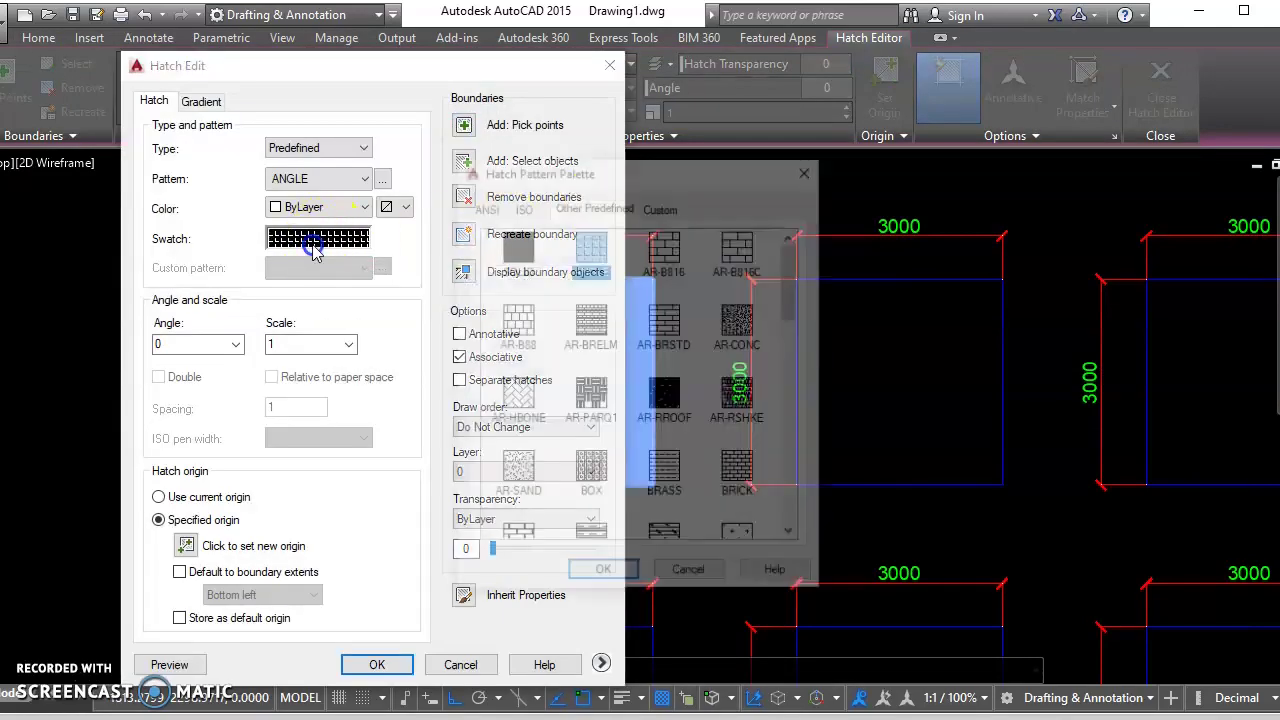
click(486, 210)
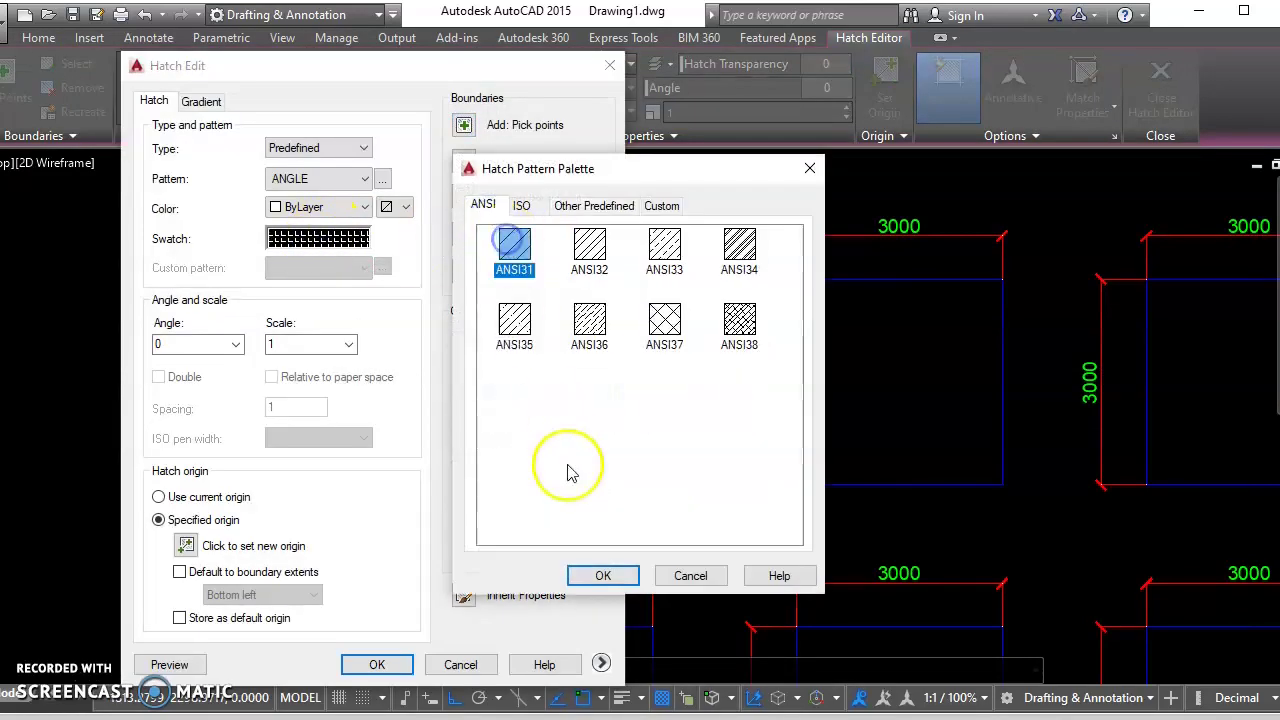
click(603, 577)
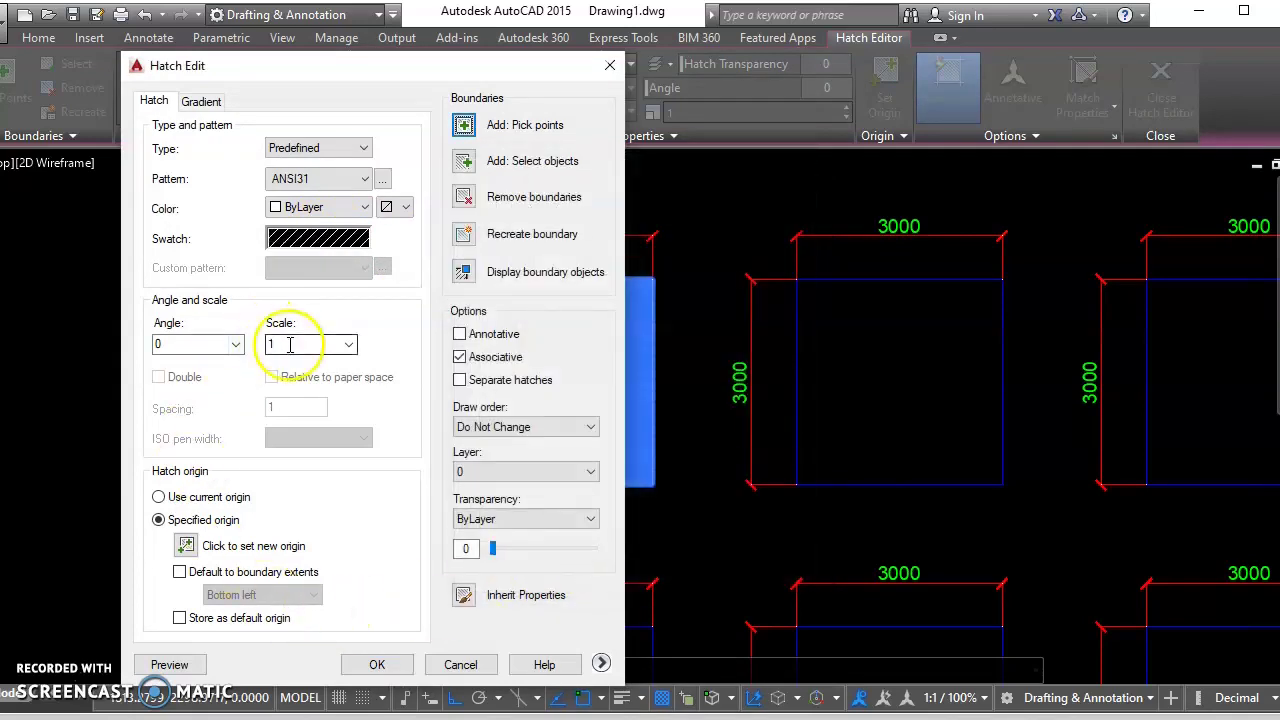
Preview the hatch at angle 45, then settle on angle 15.
click(235, 346)
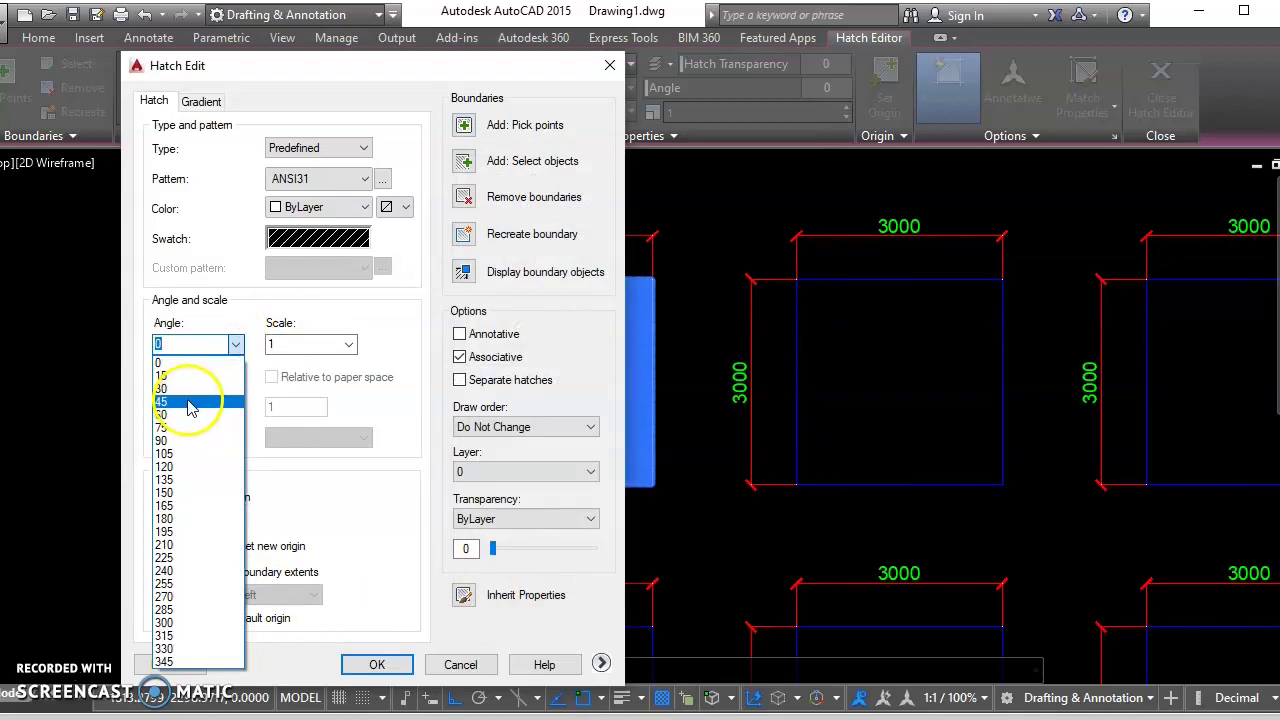
click(187, 400)
click(193, 665)
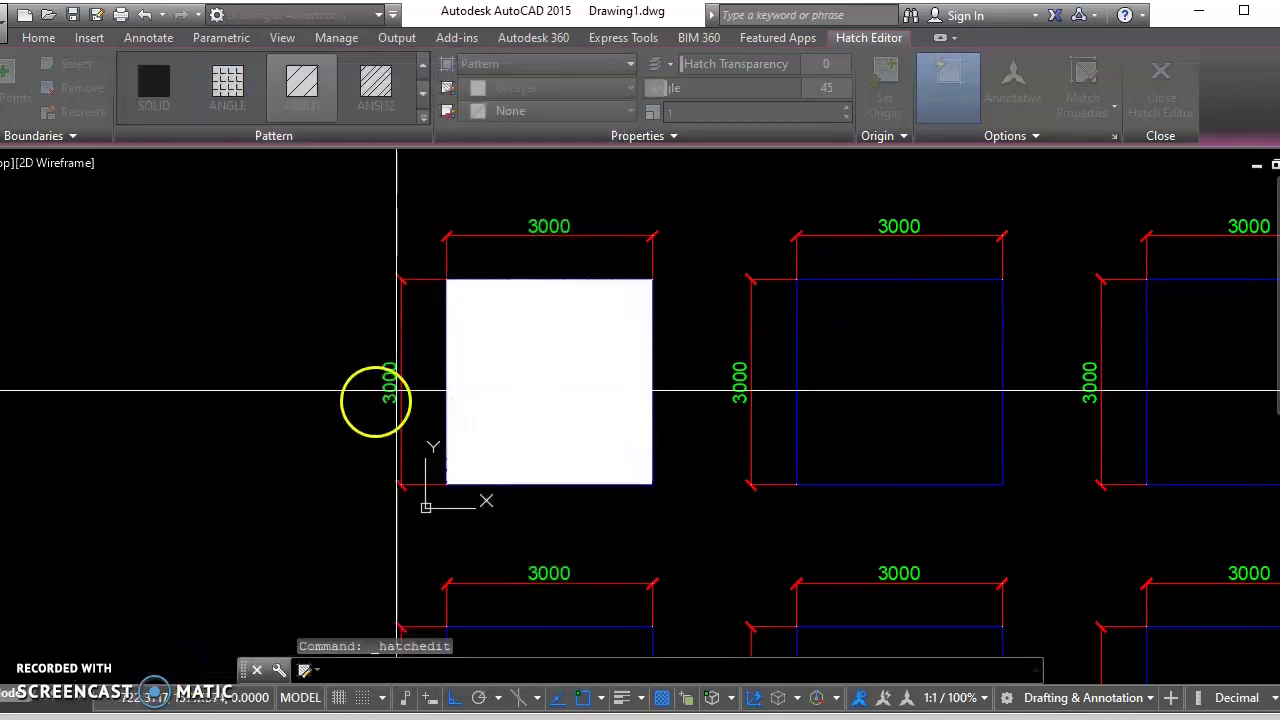
scroll(518, 346, up, 3)
scroll(525, 338, up, 2)
click(528, 336)
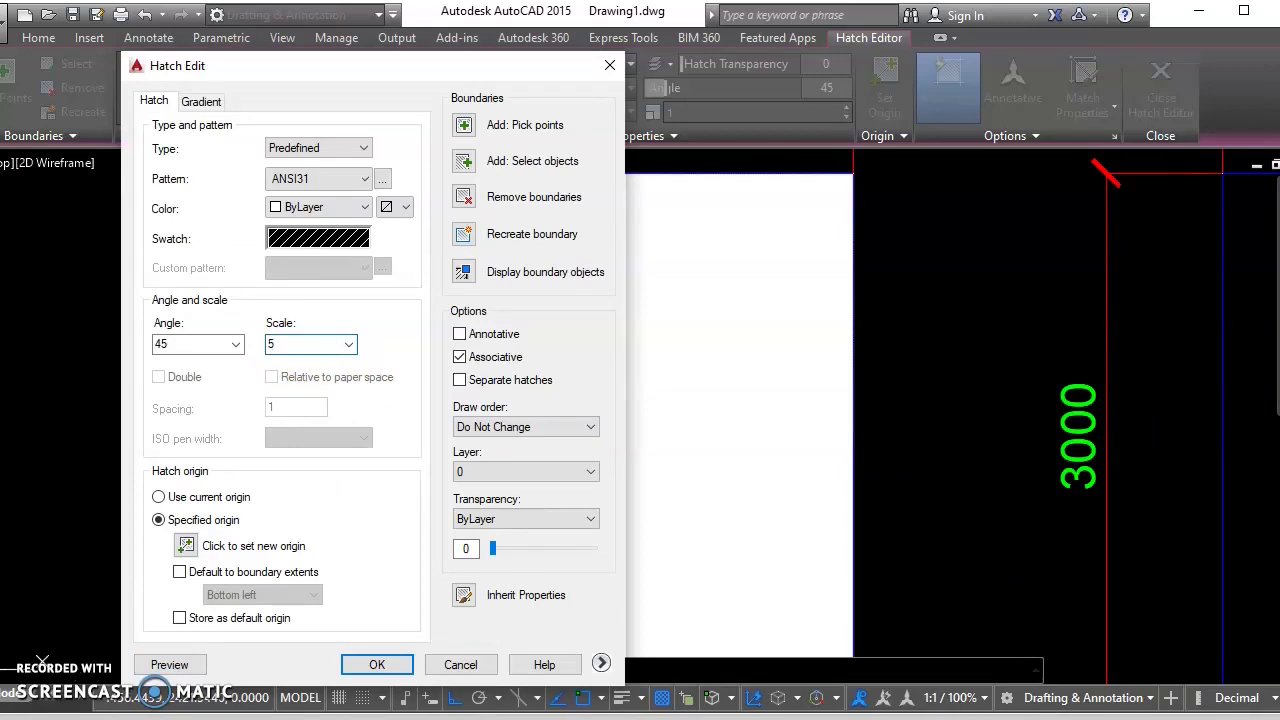
click(186, 670)
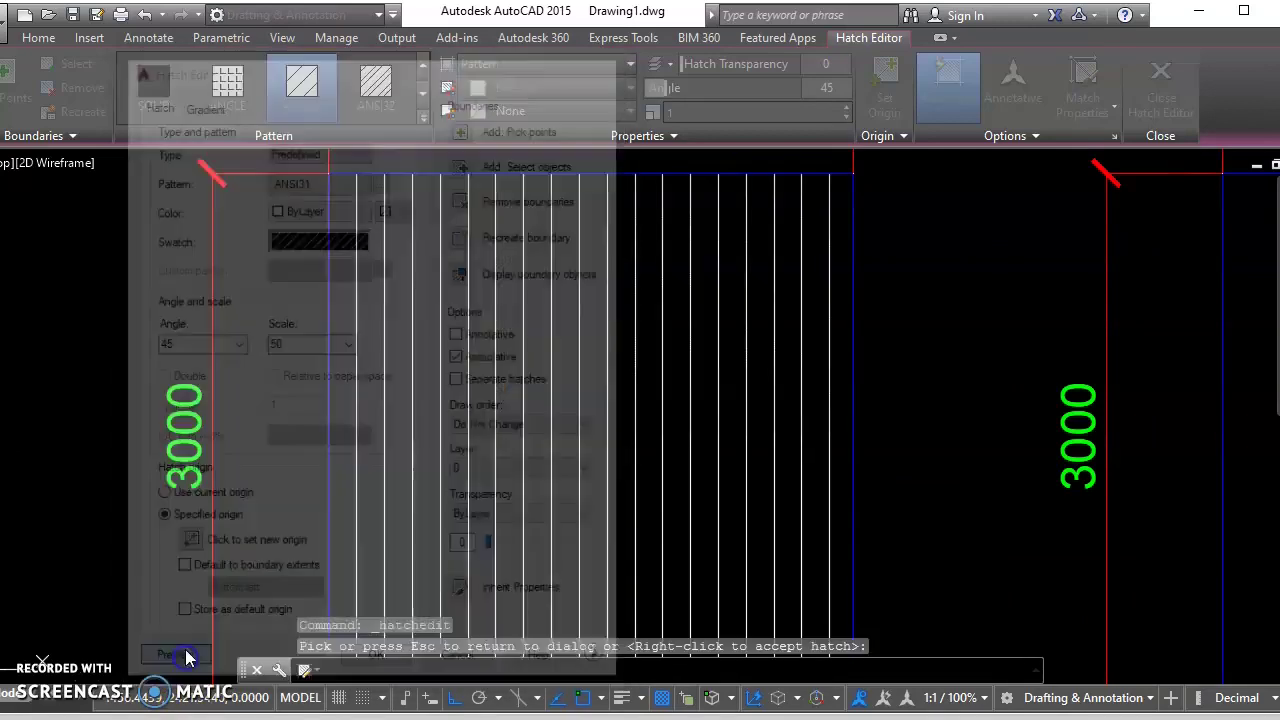
scroll(546, 277, down, 2)
click(546, 277)
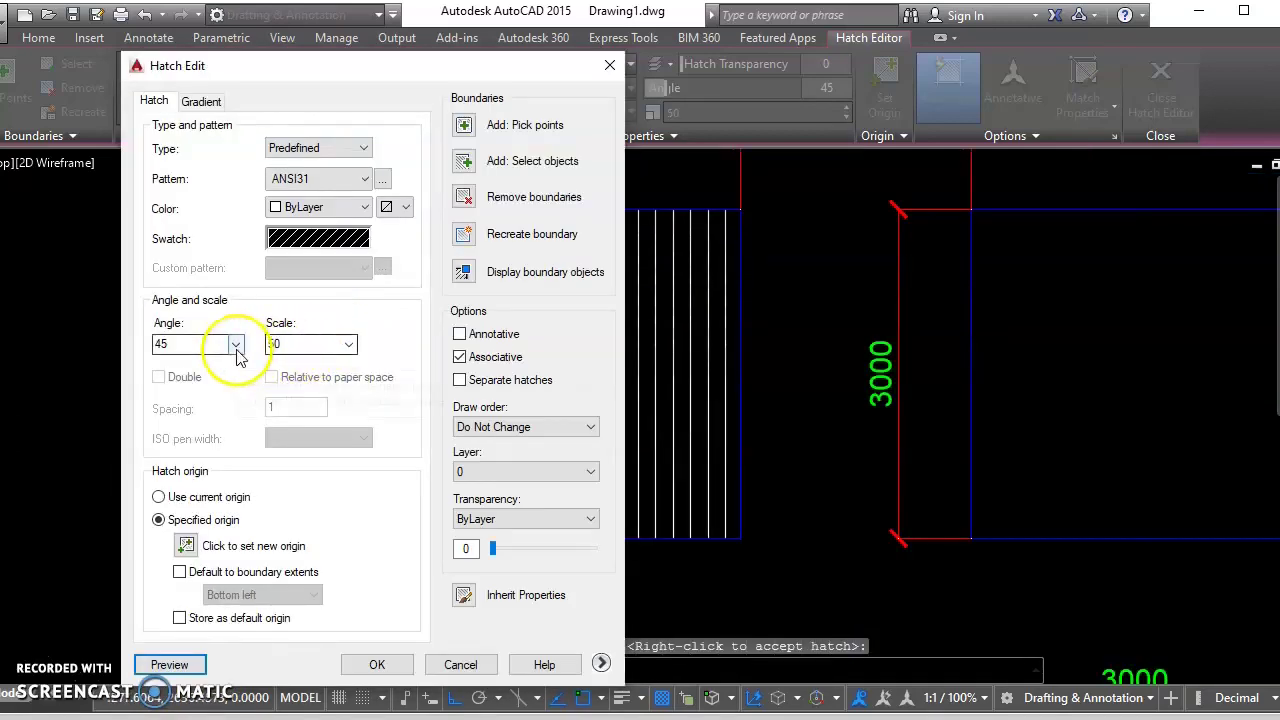
click(236, 344)
click(186, 375)
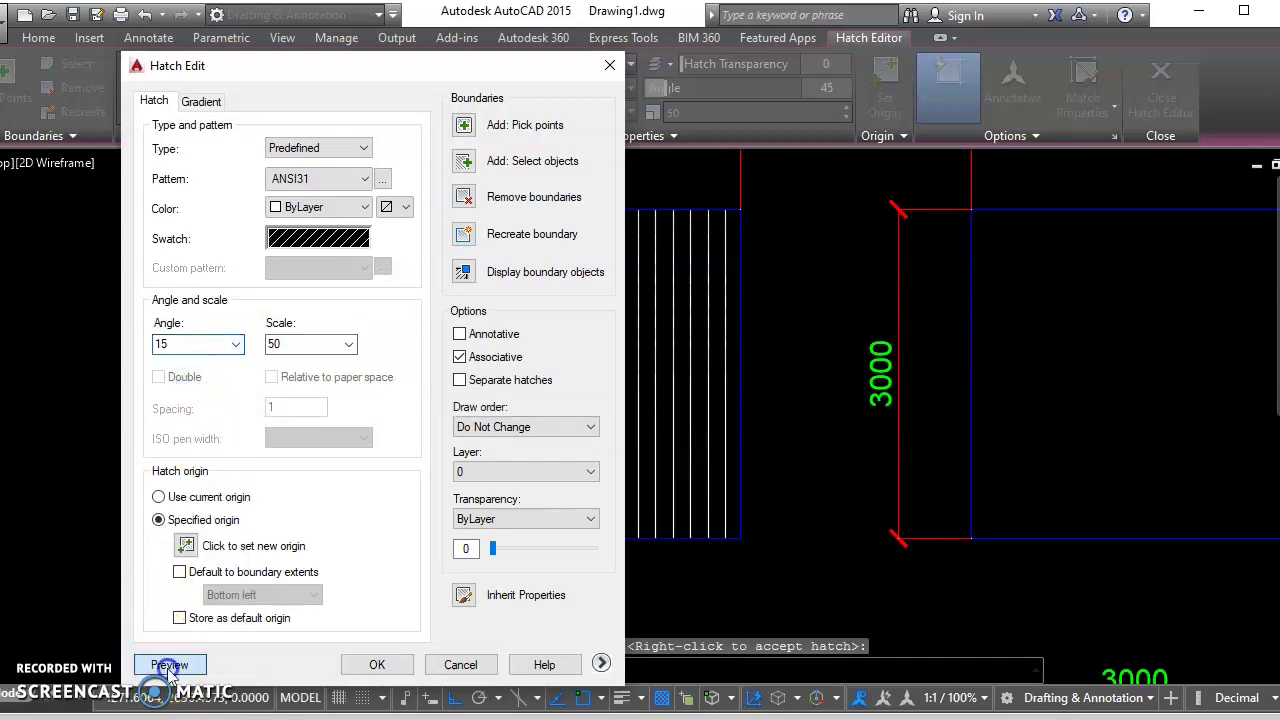
click(168, 666)
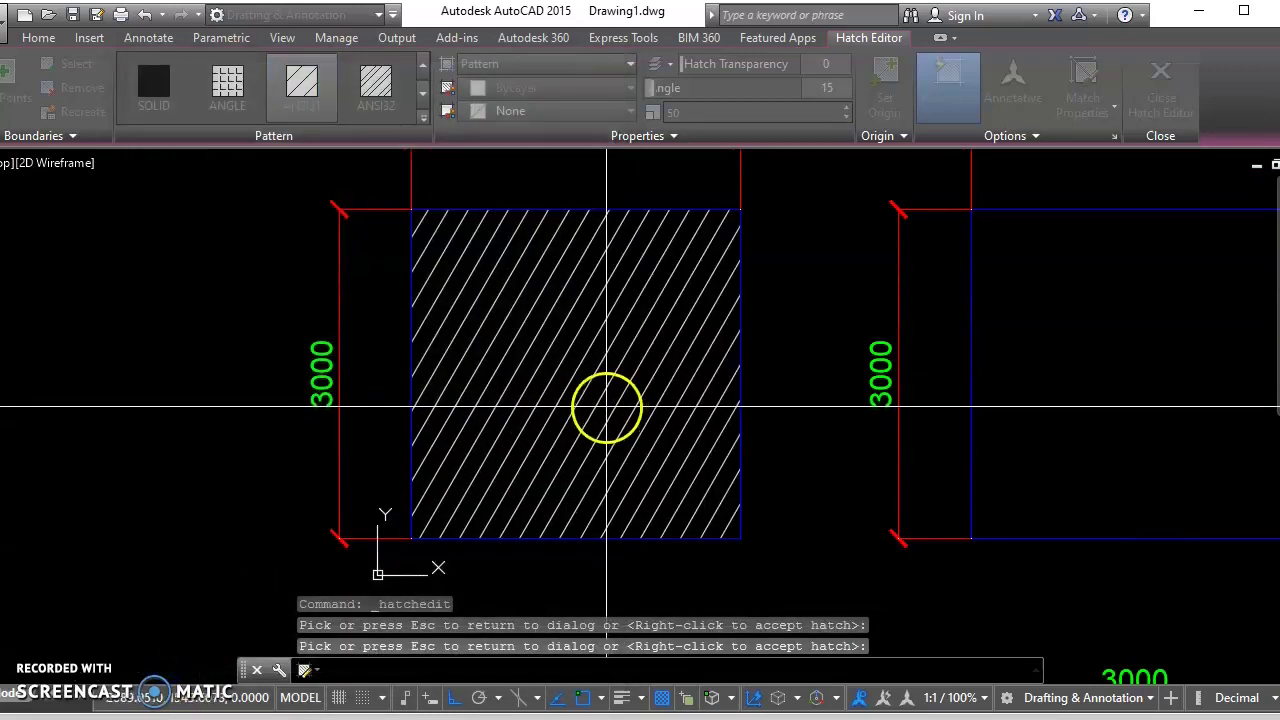
scroll(613, 377, down, 3)
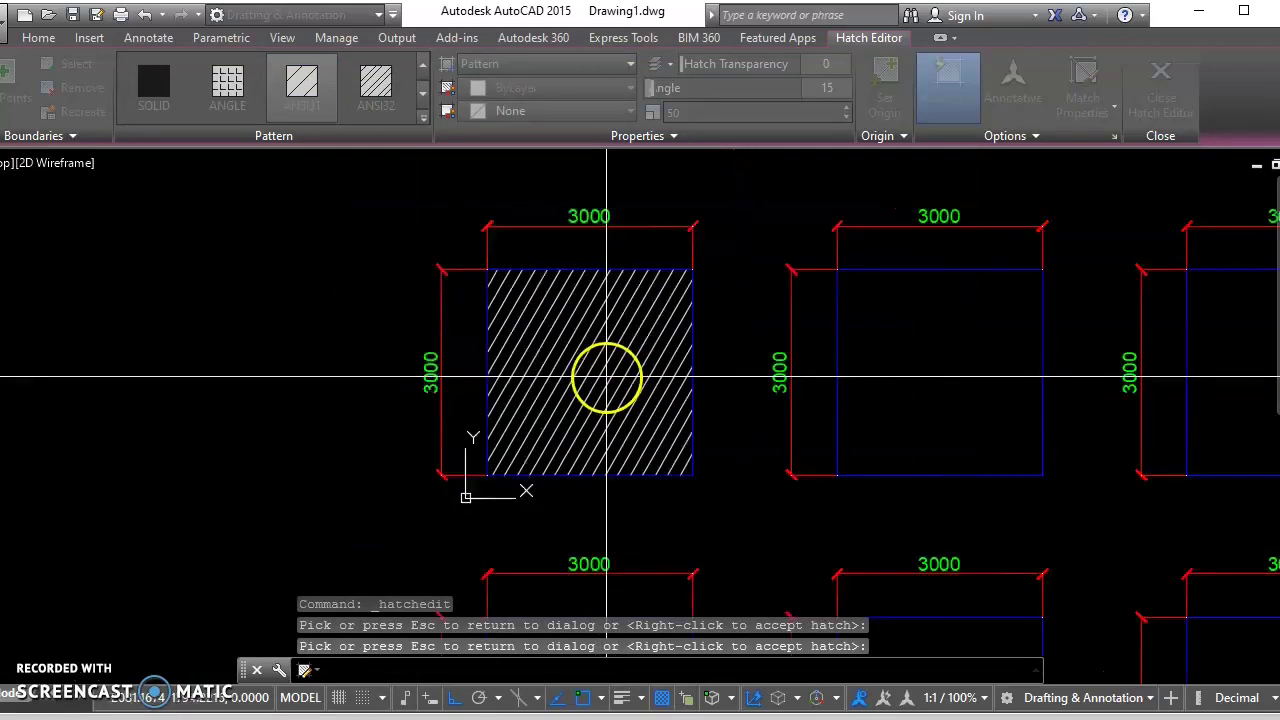
scroll(600, 377, down, 1)
key(Escape)
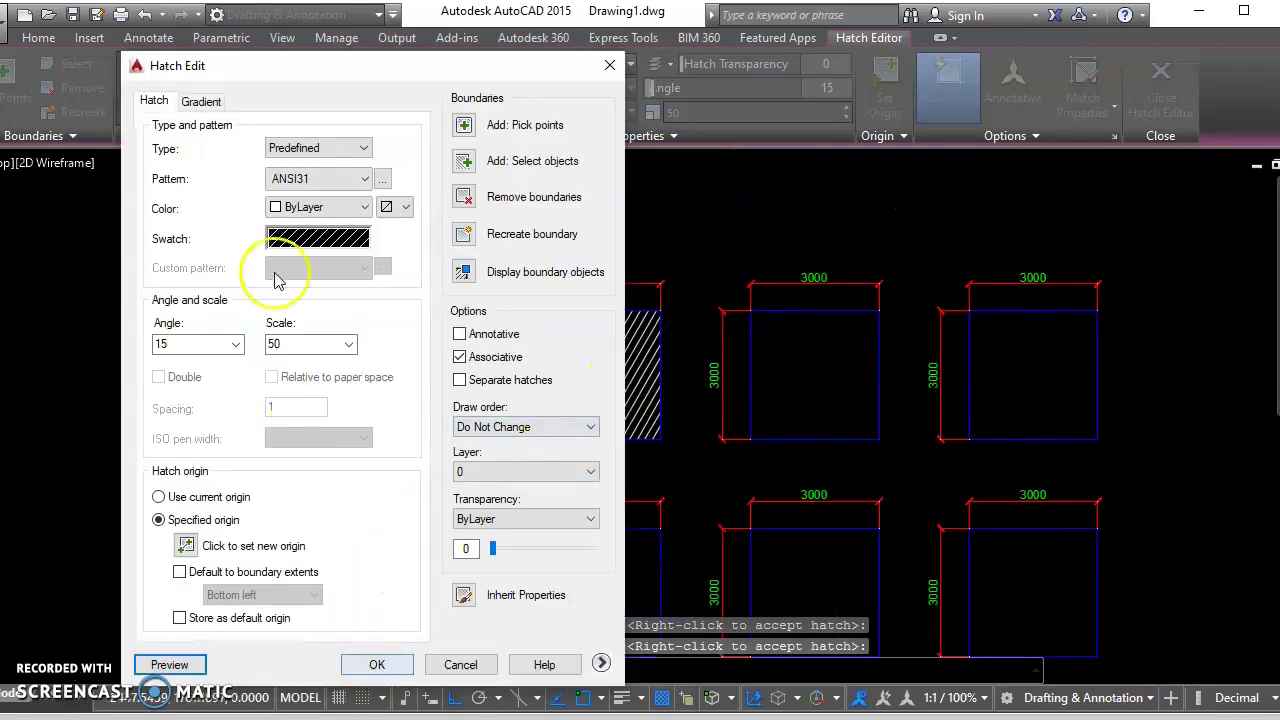
Make the hatch red and apply the edit.
click(312, 207)
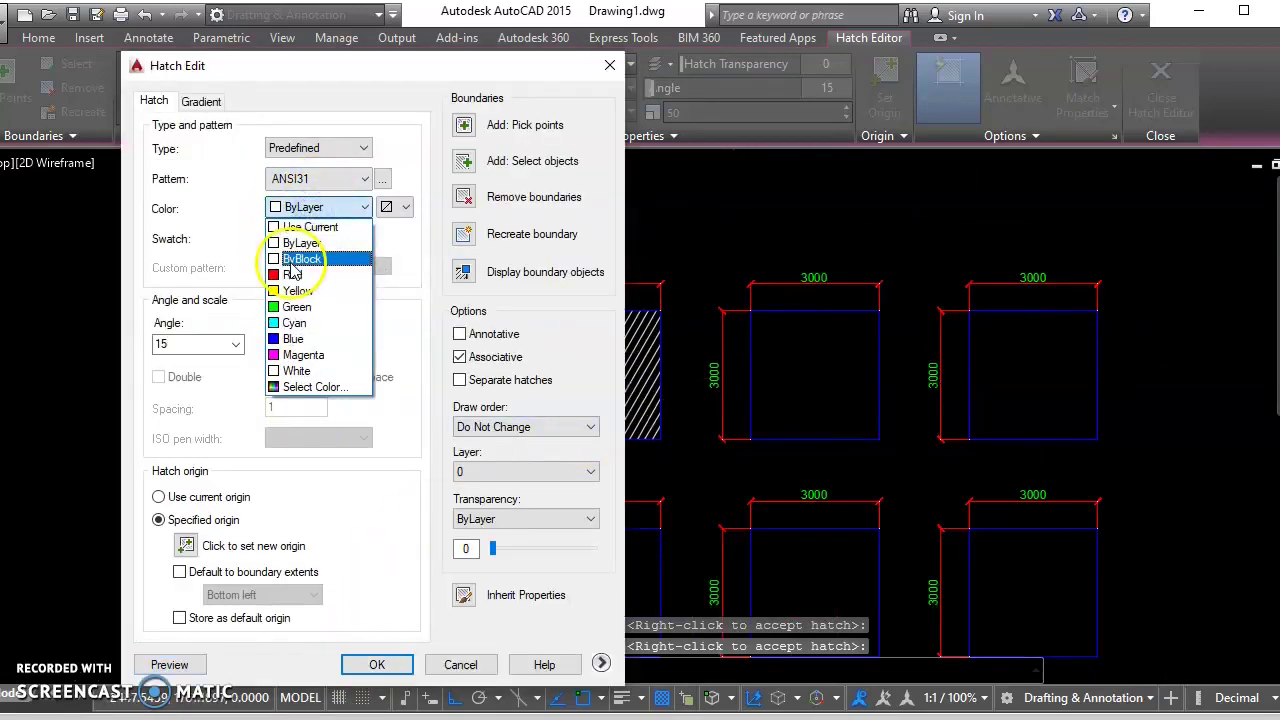
click(292, 275)
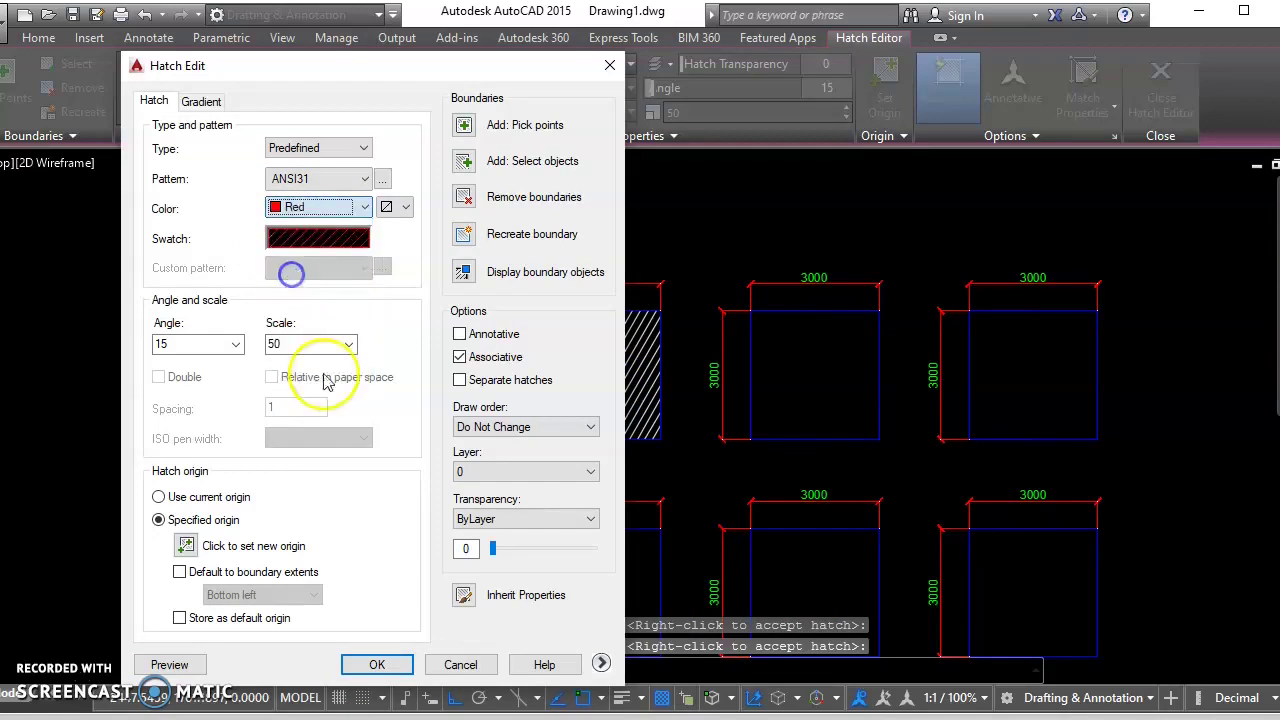
click(379, 666)
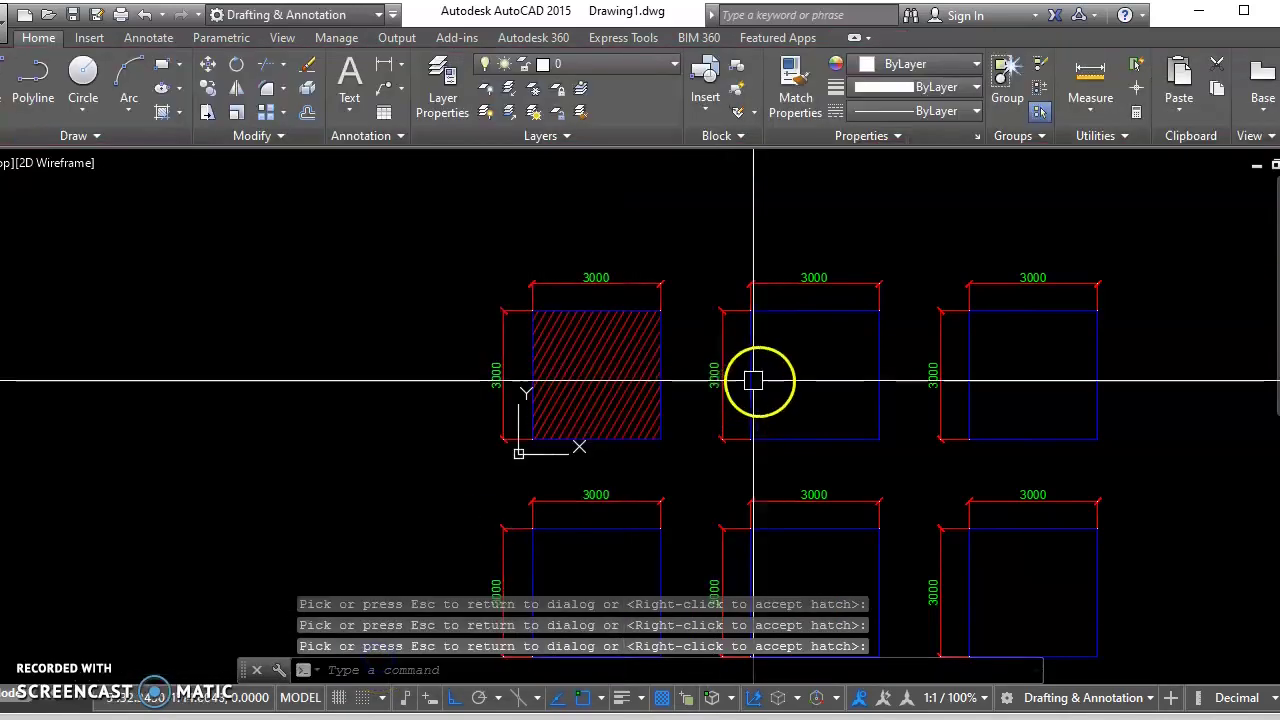
Draw a vertical line from the middle square's top edge to its bottom edge.
middle_drag(749, 374, 706, 389)
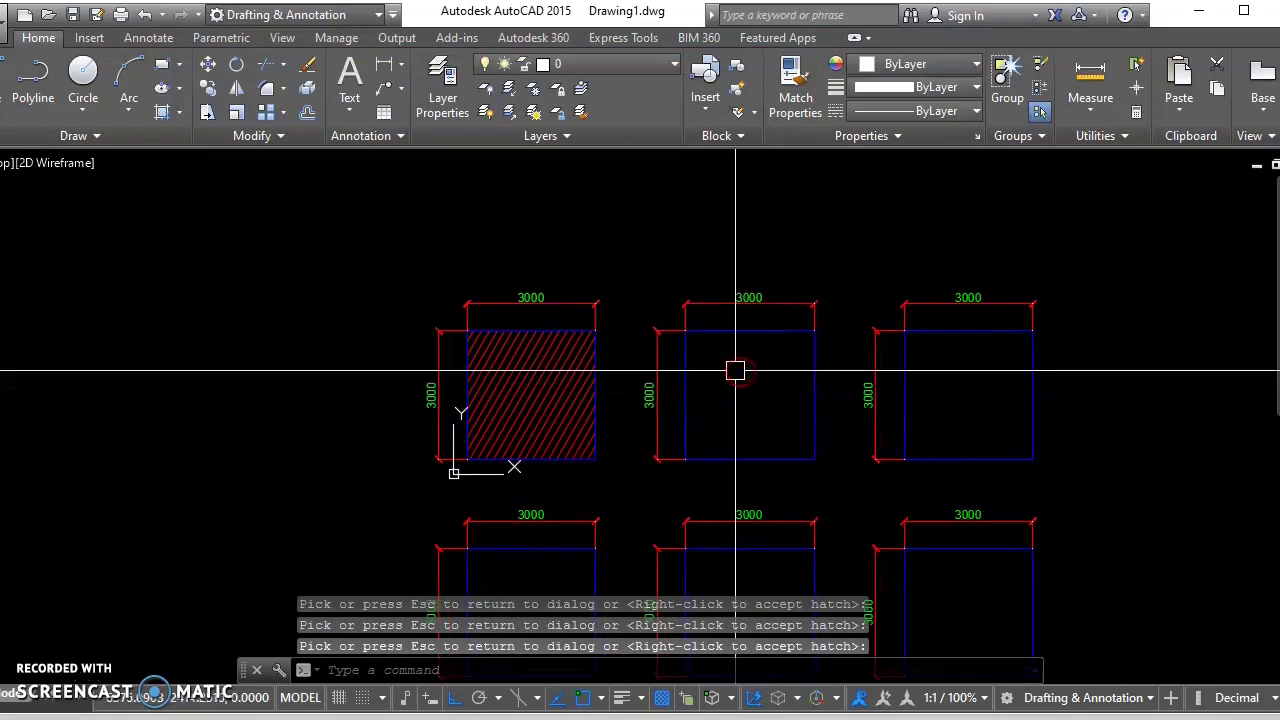
text(l)
key(Return)
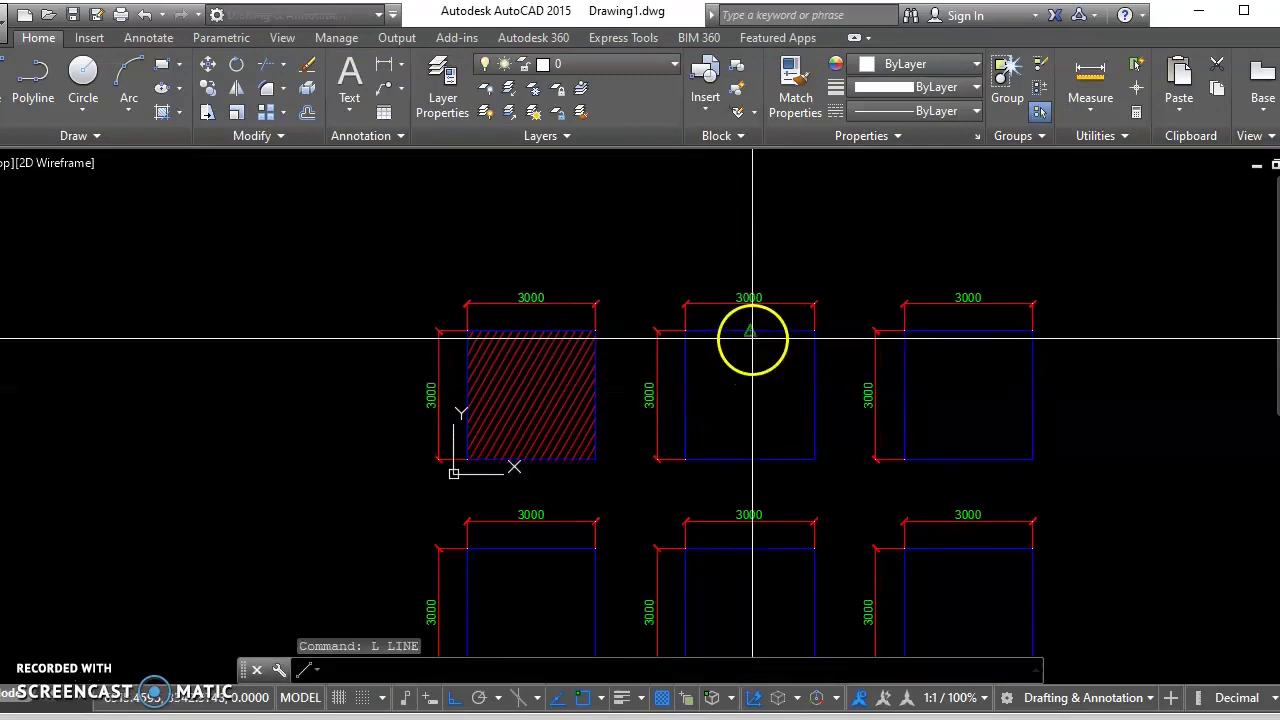
click(749, 331)
click(749, 459)
key(Escape)
Change the new vertical line's colour to blue.
scroll(720, 423, up, 5)
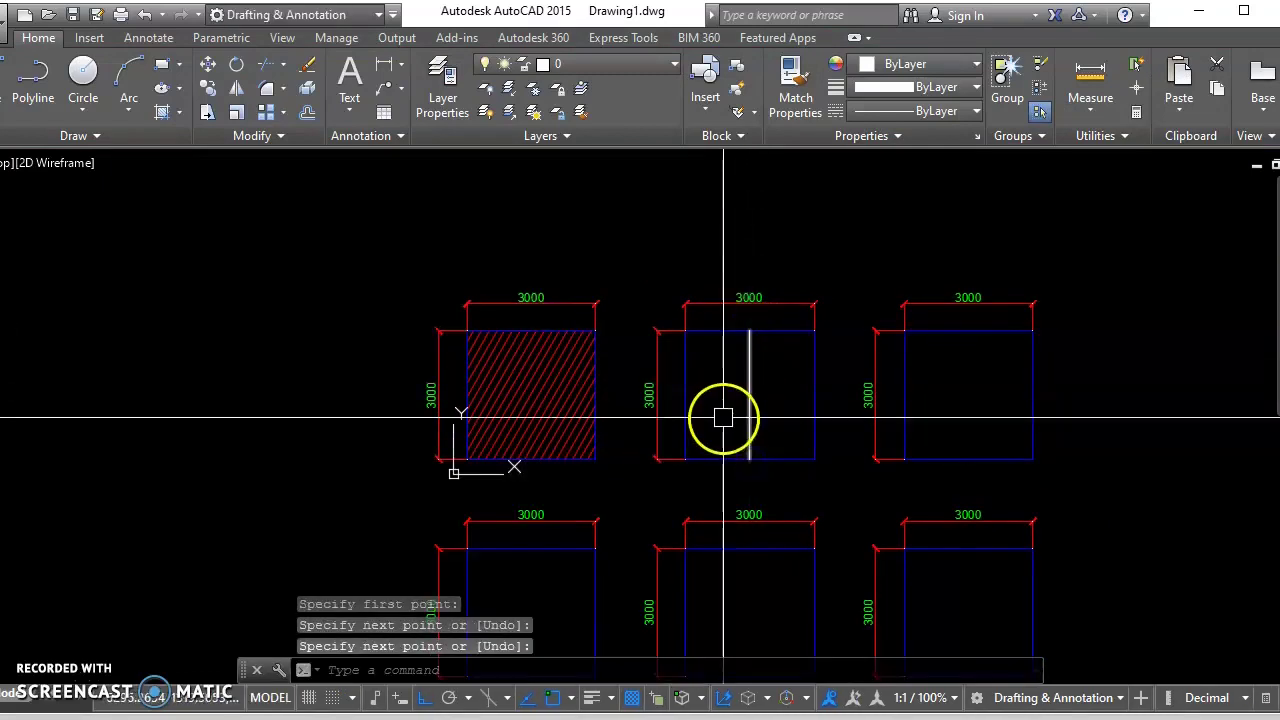
click(803, 355)
click(686, 409)
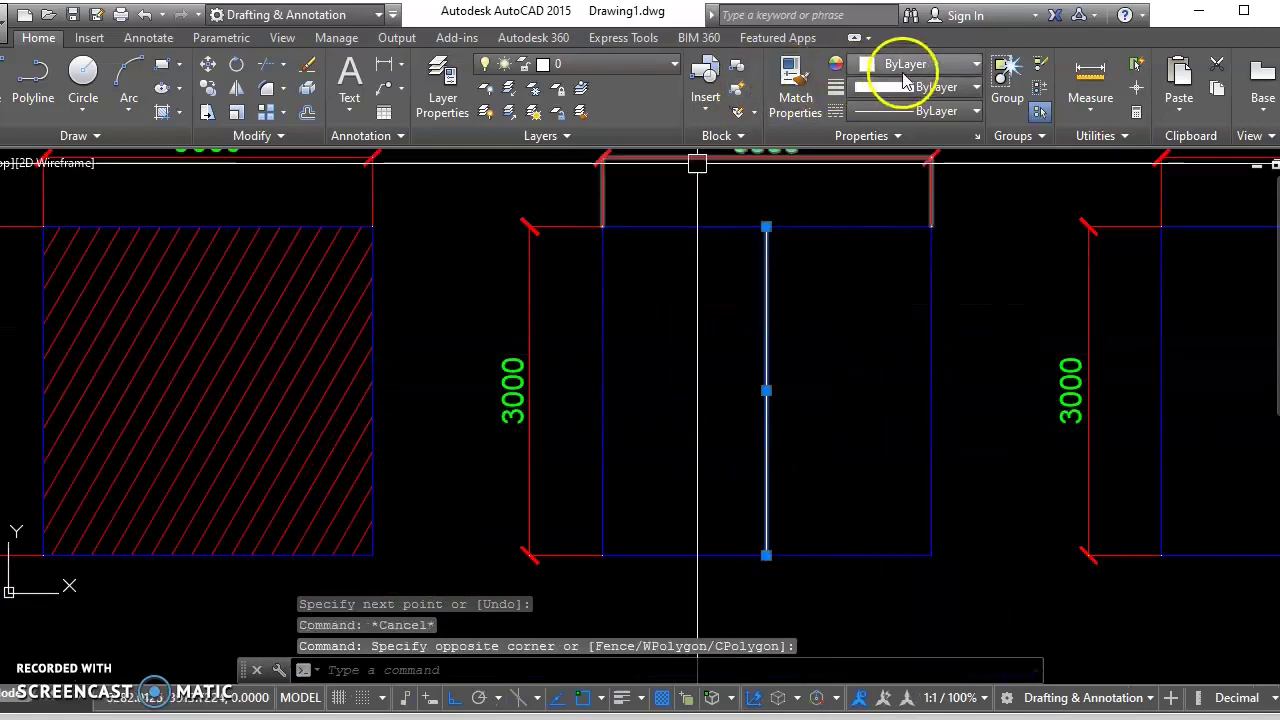
click(908, 63)
click(933, 266)
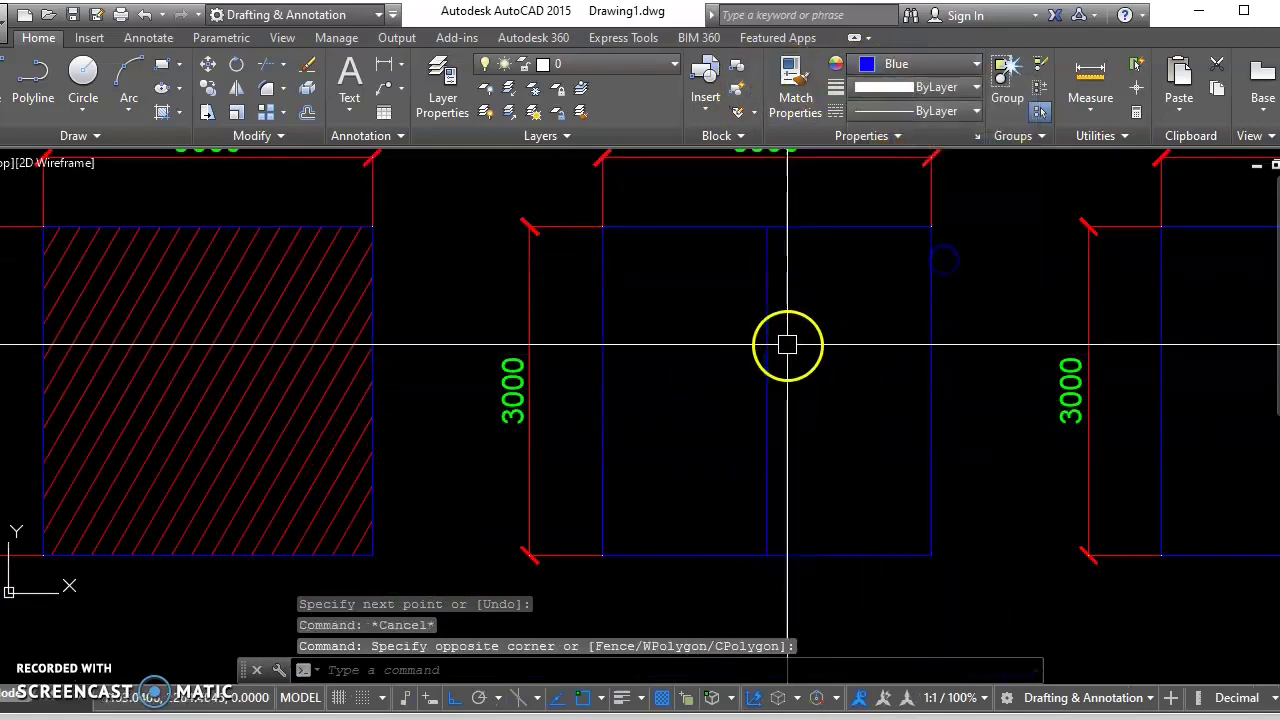
key(Escape)
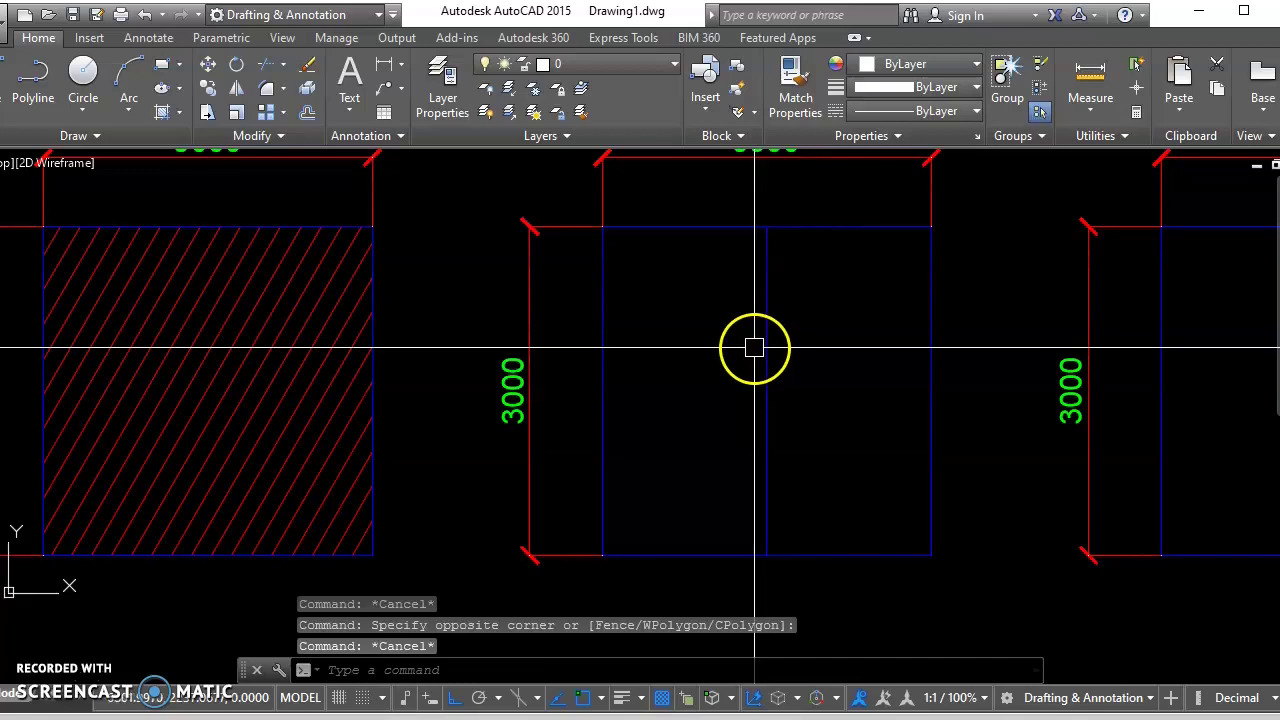
Hatch the left half of the split square.
text(h)
key(Return)
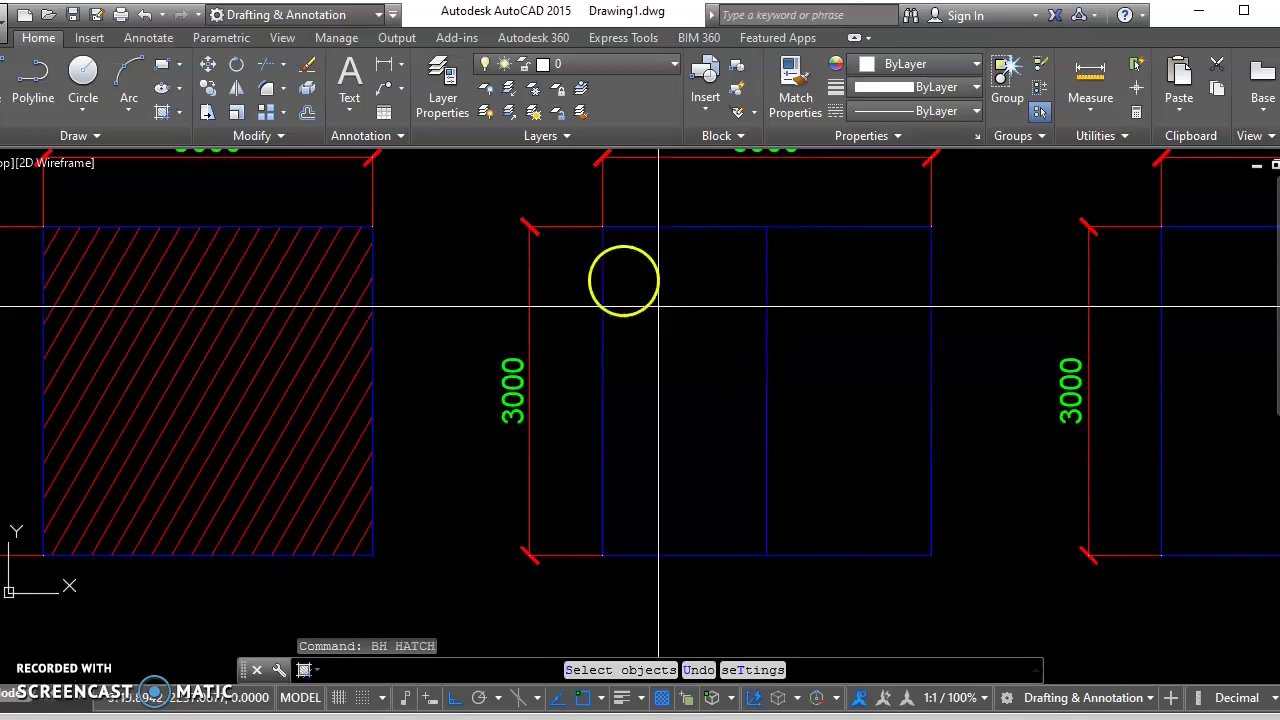
click(666, 300)
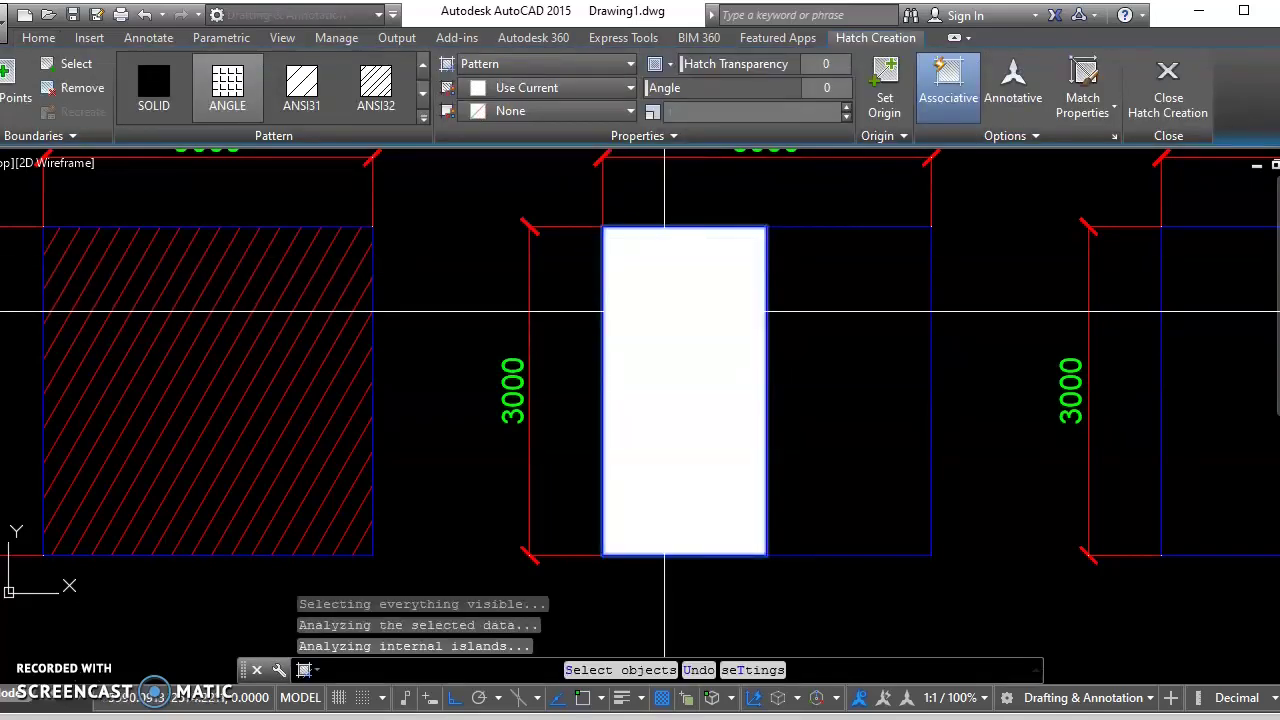
key(Return)
Switch the left-half hatch to the ANSI31 pattern in Hatch Edit.
click(687, 300)
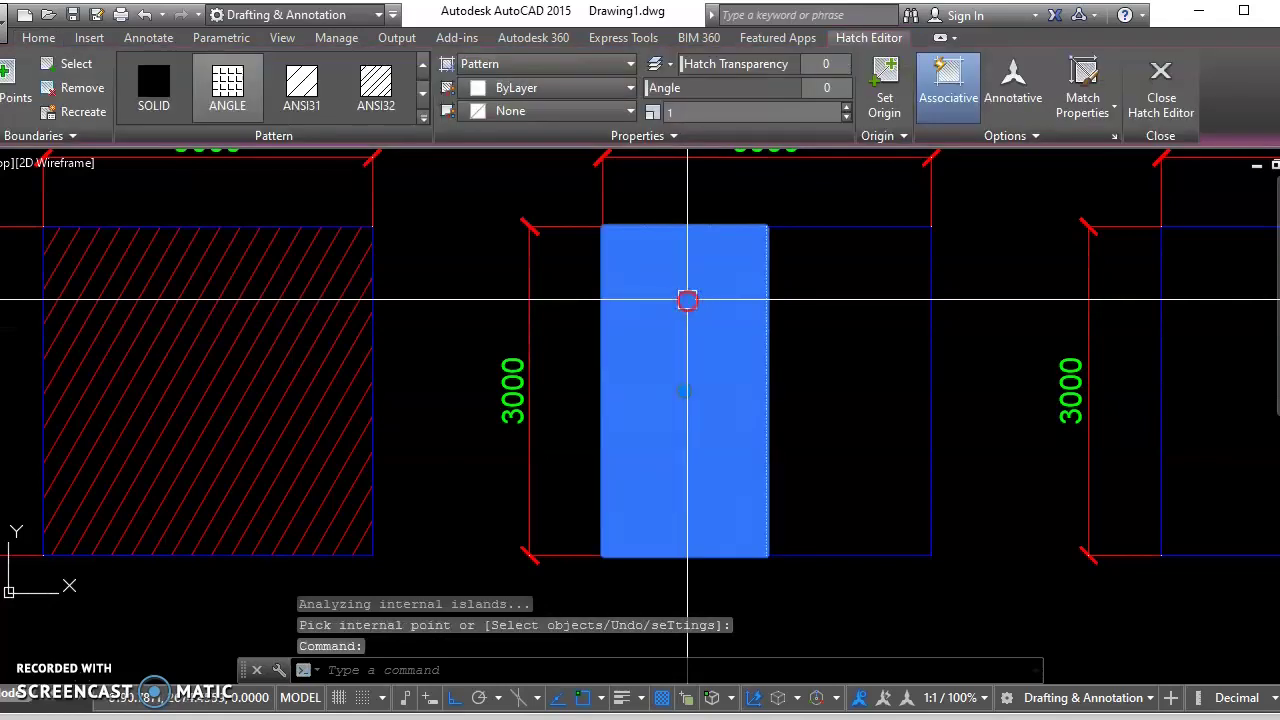
right_click(687, 300)
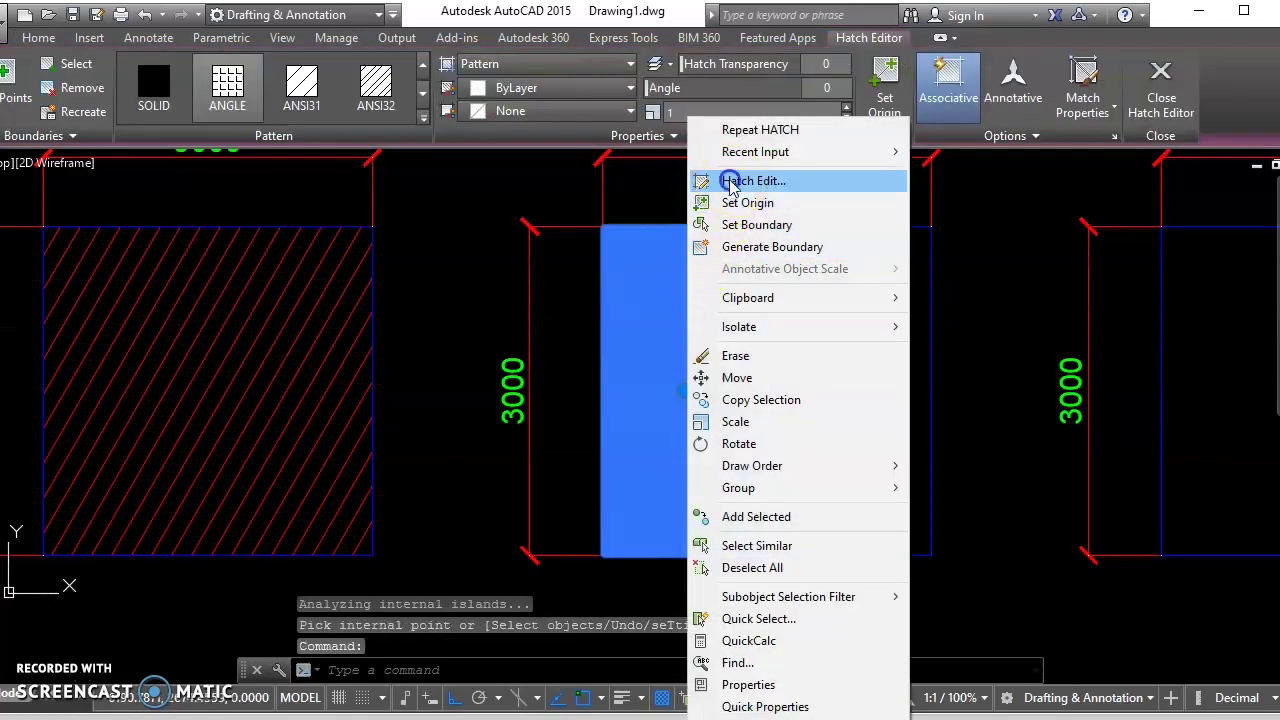
click(740, 180)
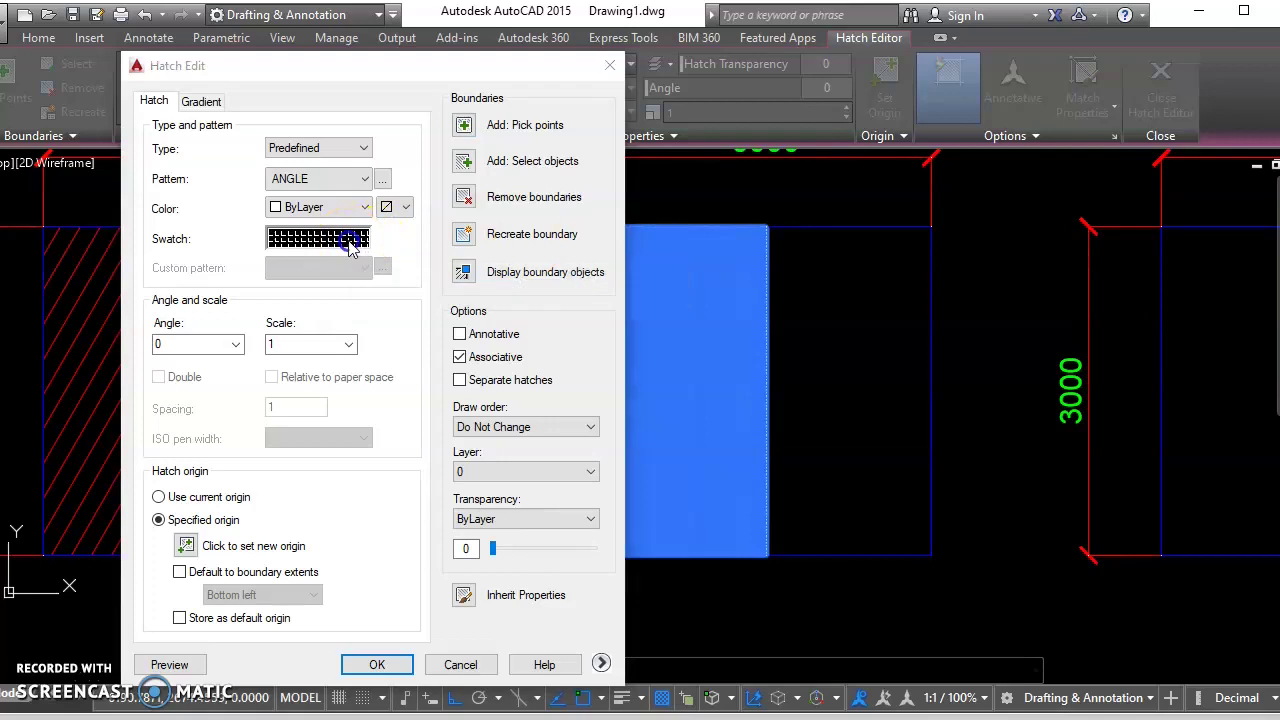
click(345, 243)
click(484, 208)
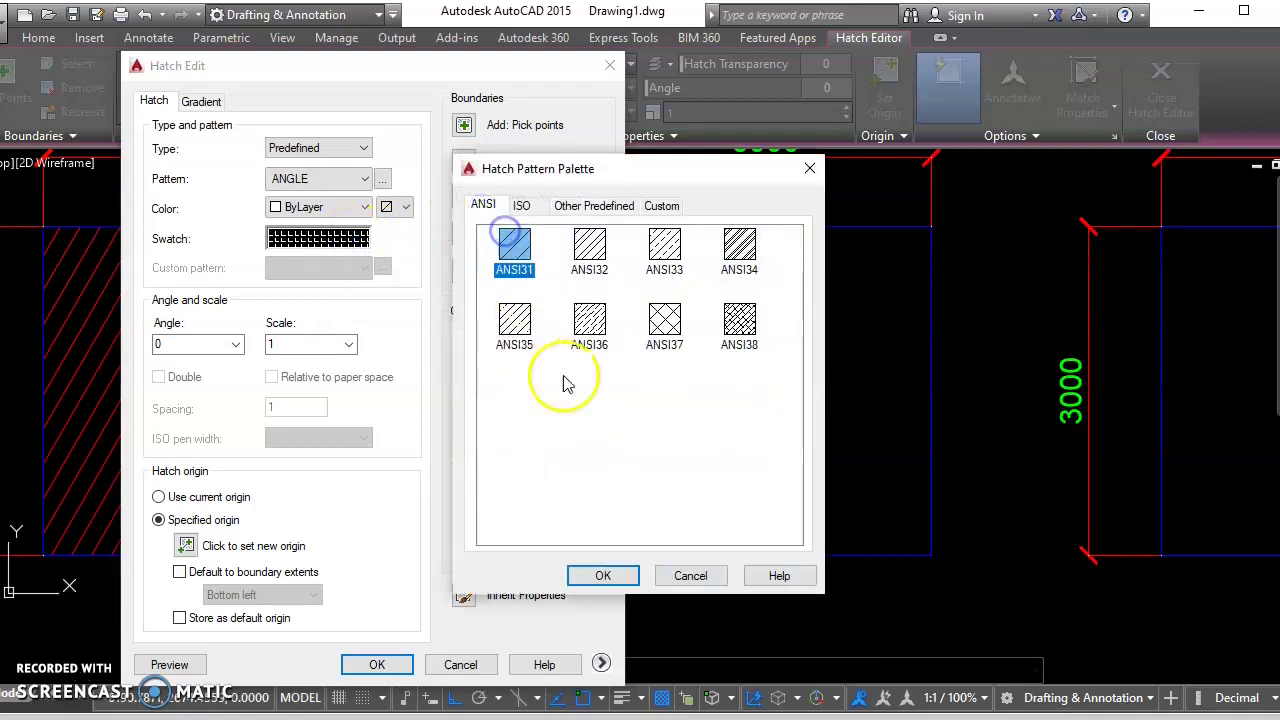
click(603, 576)
text(50)
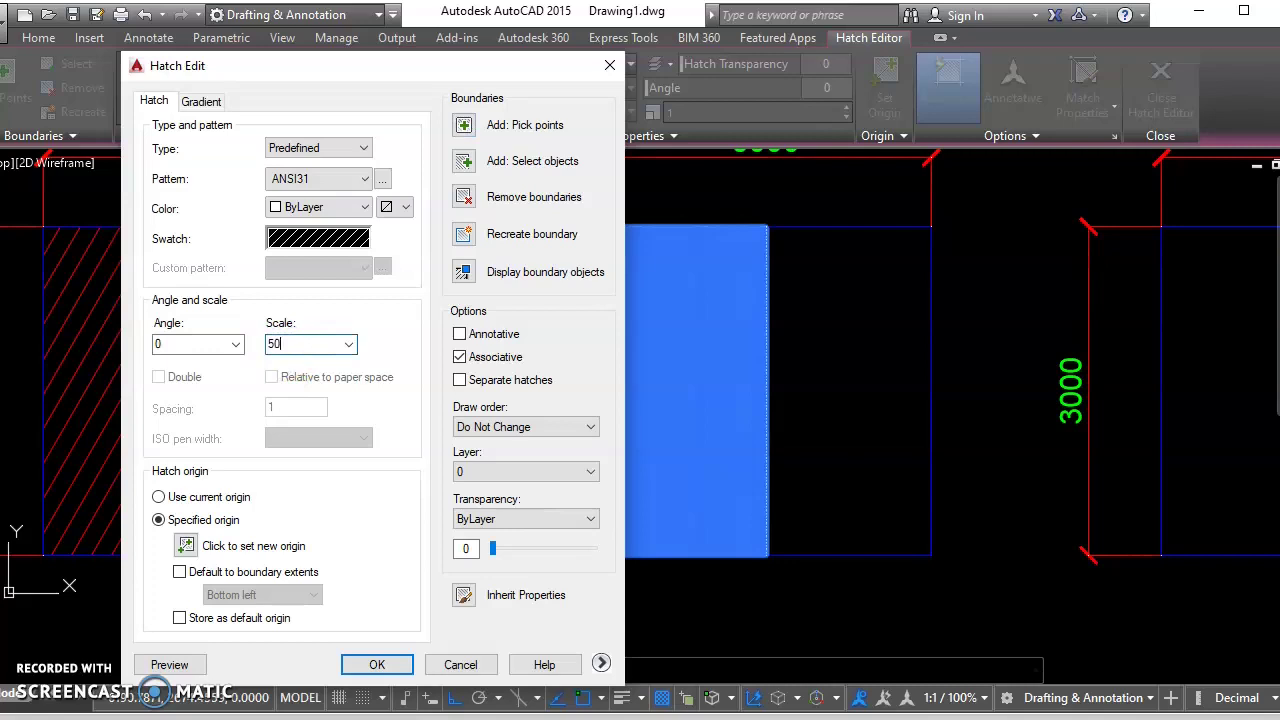
Preview the hatch at angles 30 and 45, keeping 45.
click(172, 664)
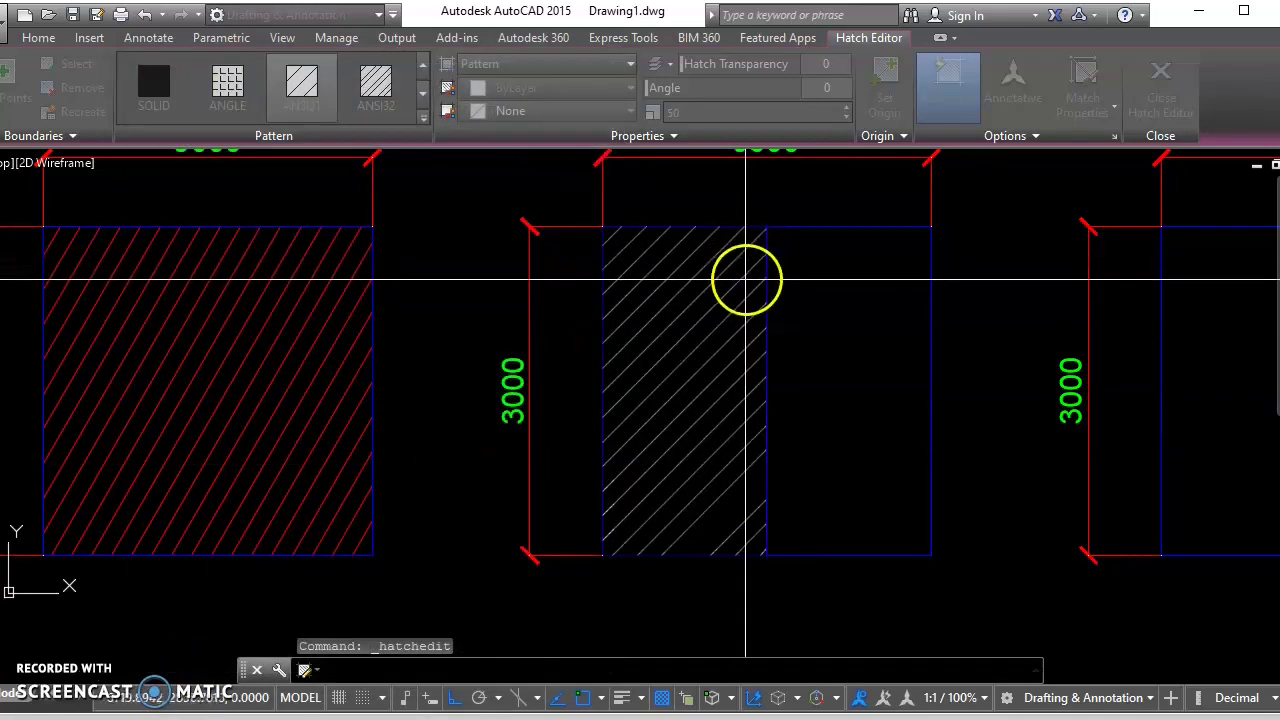
click(746, 280)
click(197, 386)
click(172, 665)
text(30)
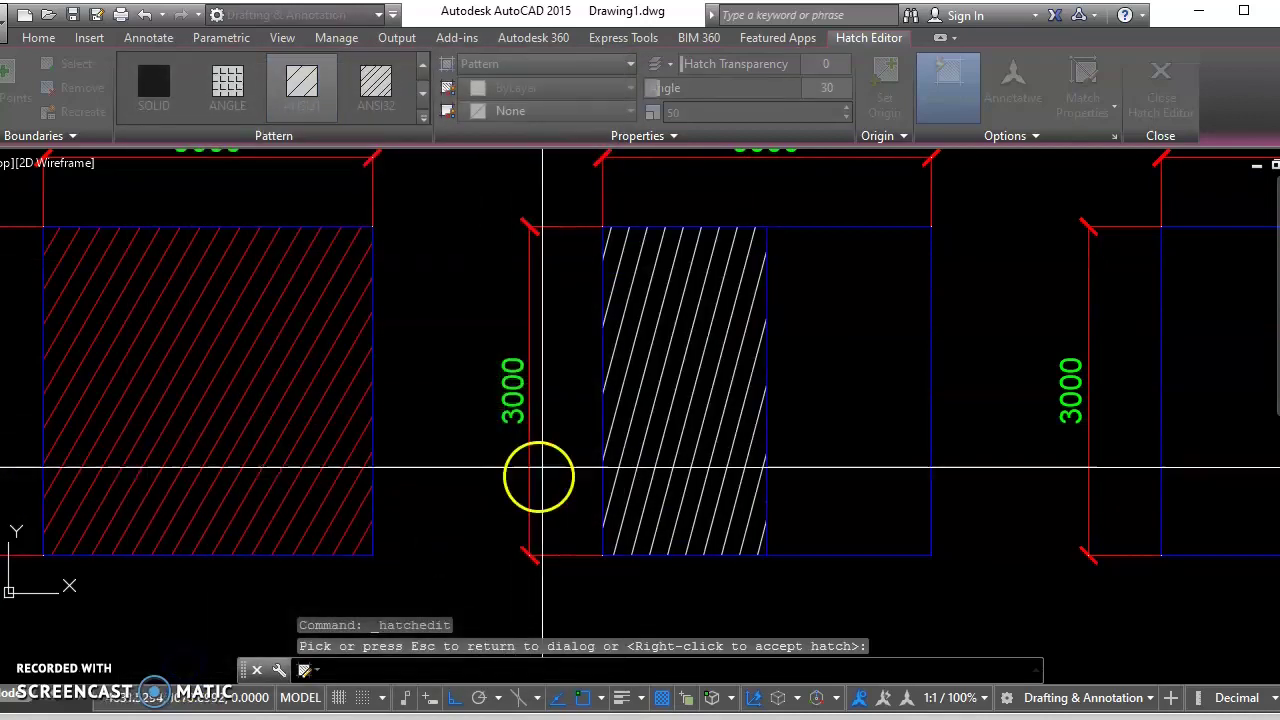
click(353, 313)
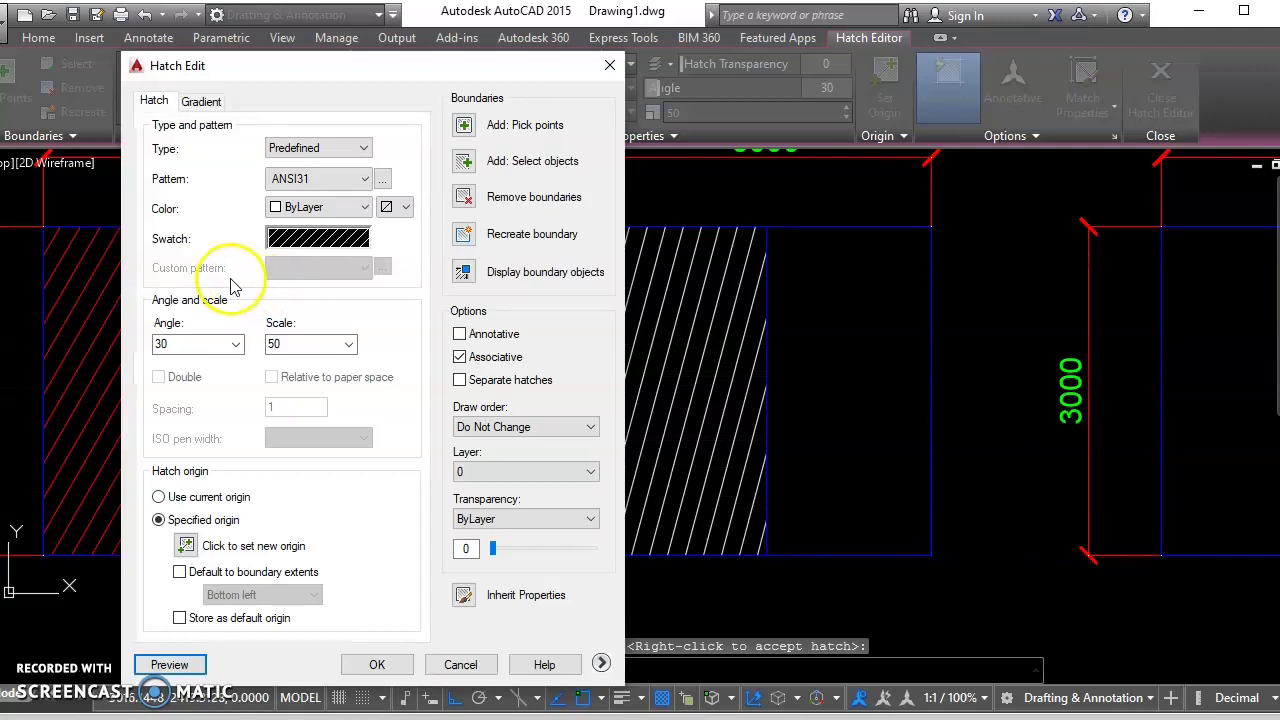
click(236, 345)
click(183, 402)
click(175, 665)
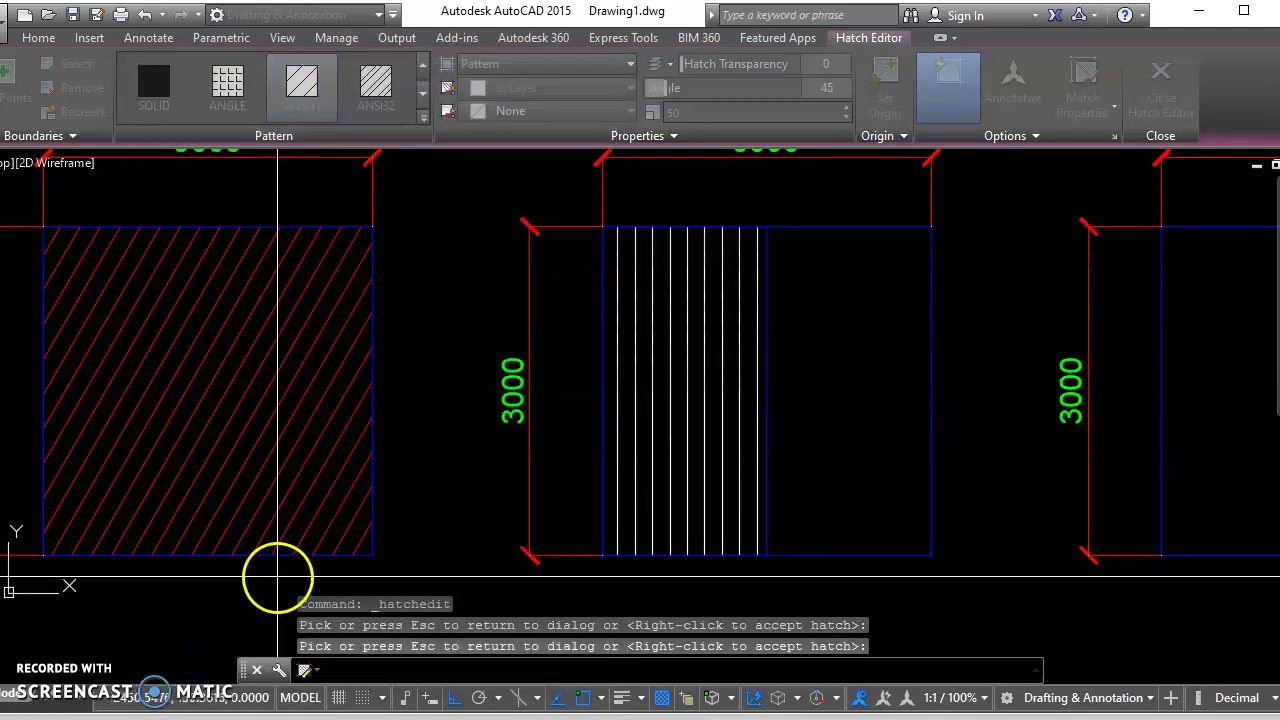
click(748, 417)
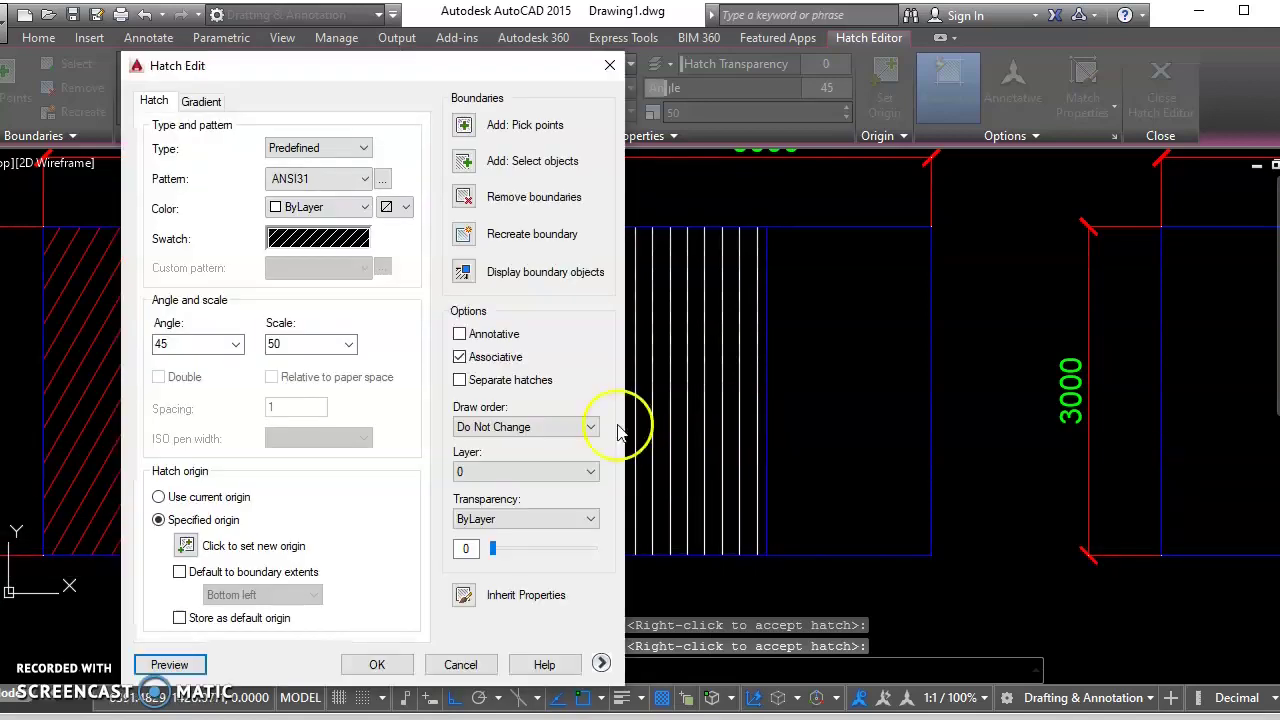
Make the left-half hatch red and apply the edit.
click(314, 207)
click(300, 272)
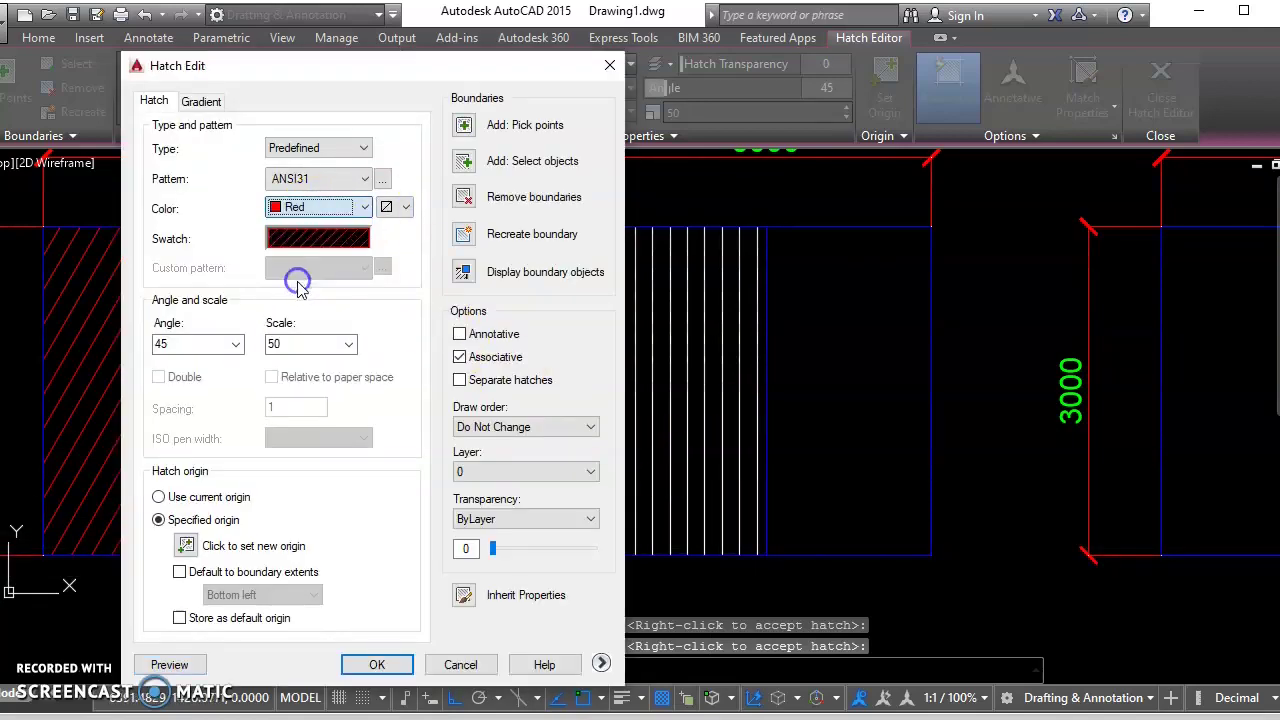
click(366, 668)
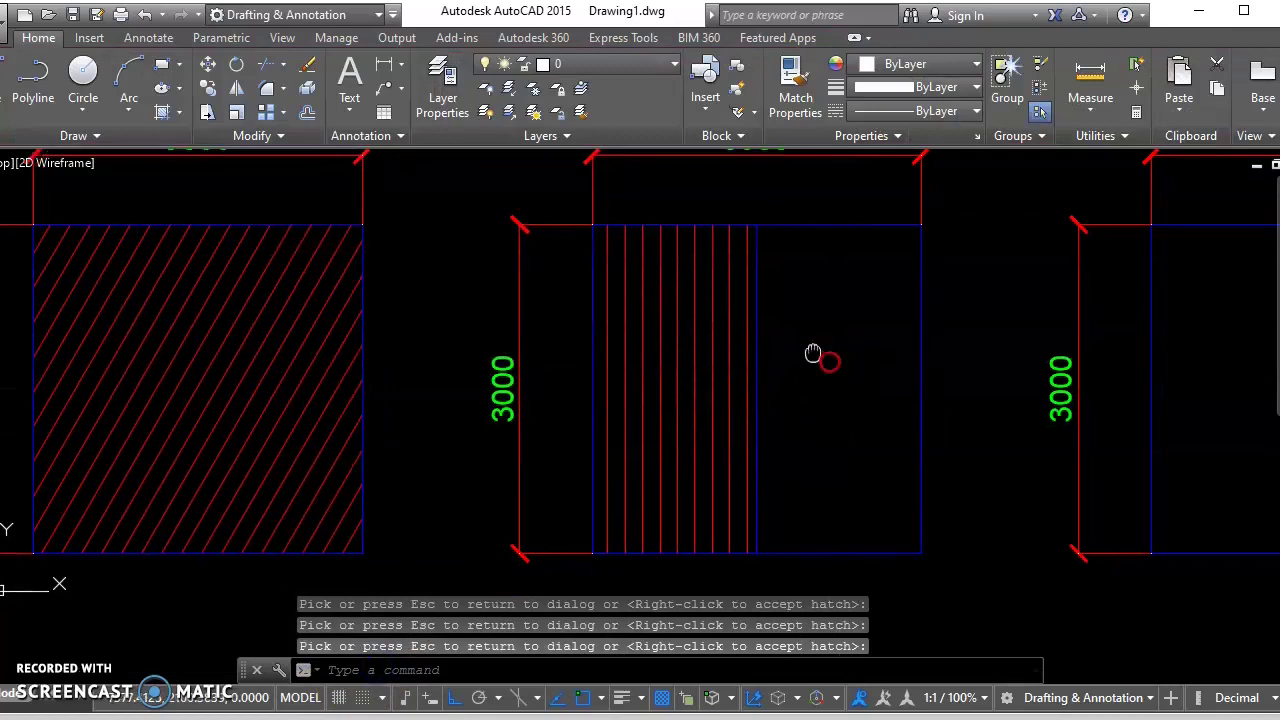
middle_drag(814, 357, 755, 333)
text(bh)
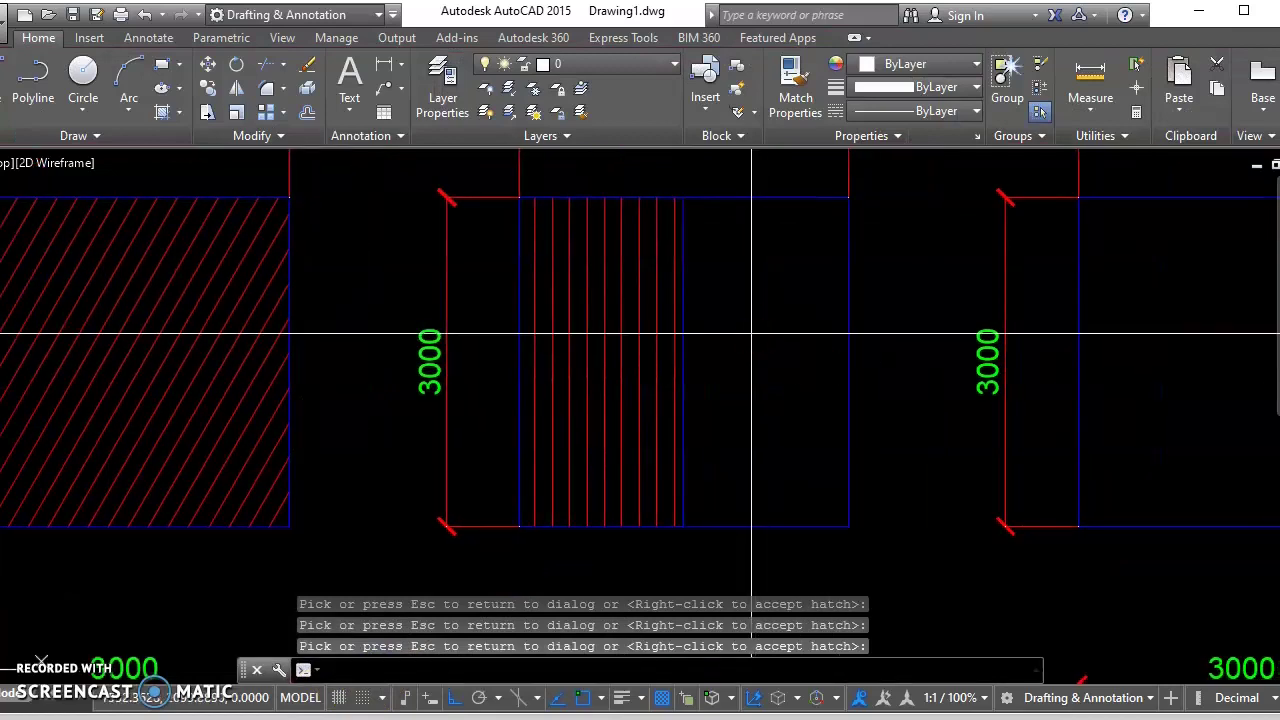
key(Return)
Hatch the right half of the split square and set its pattern to ANSI31.
click(717, 310)
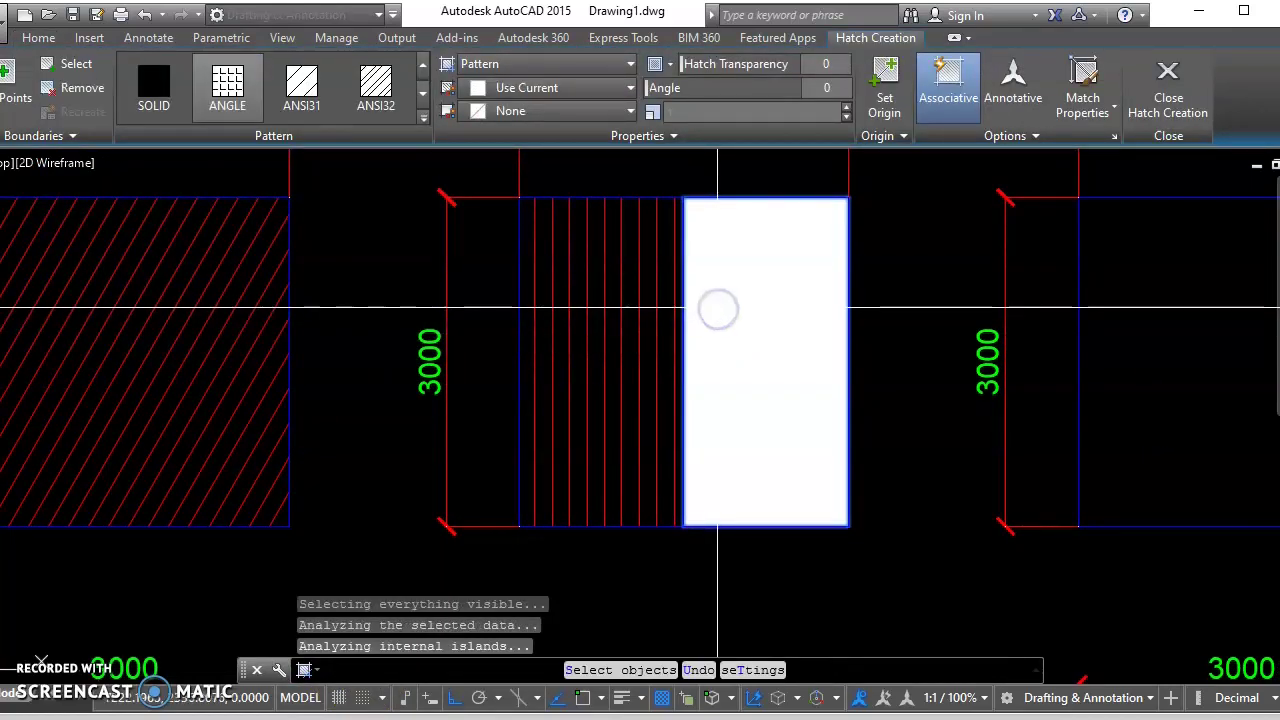
key(Return)
click(771, 302)
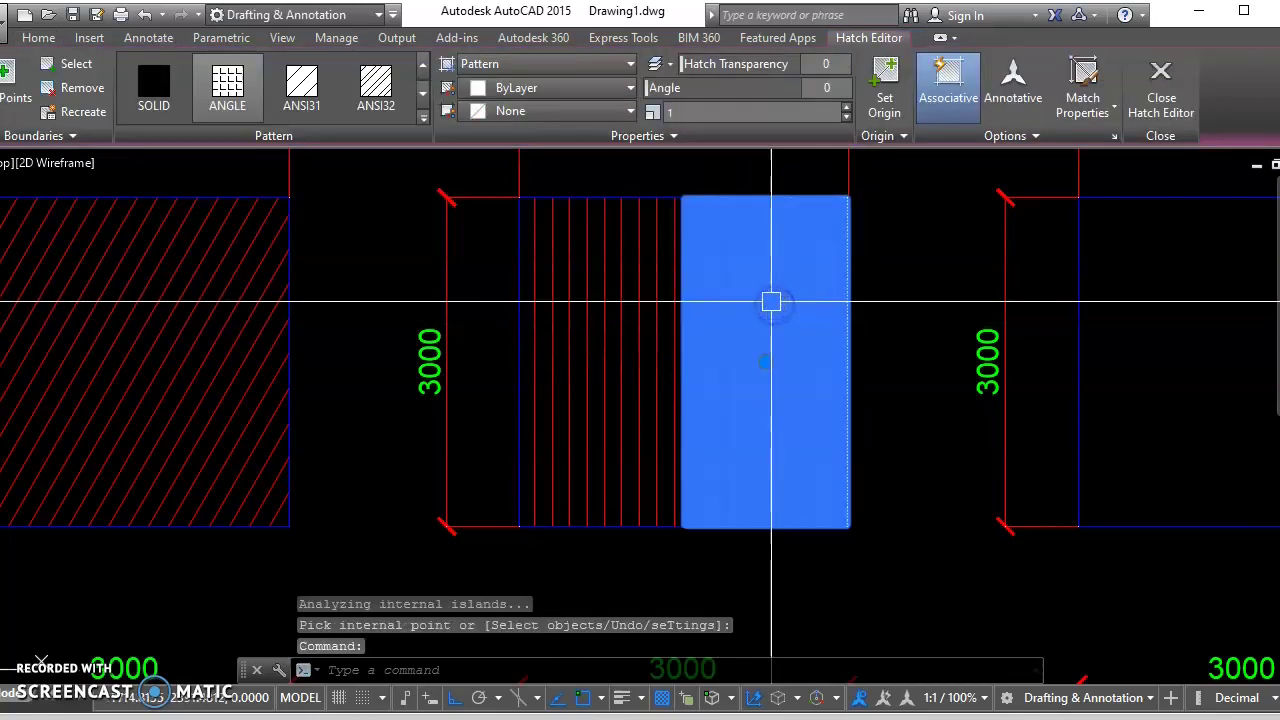
right_click(771, 300)
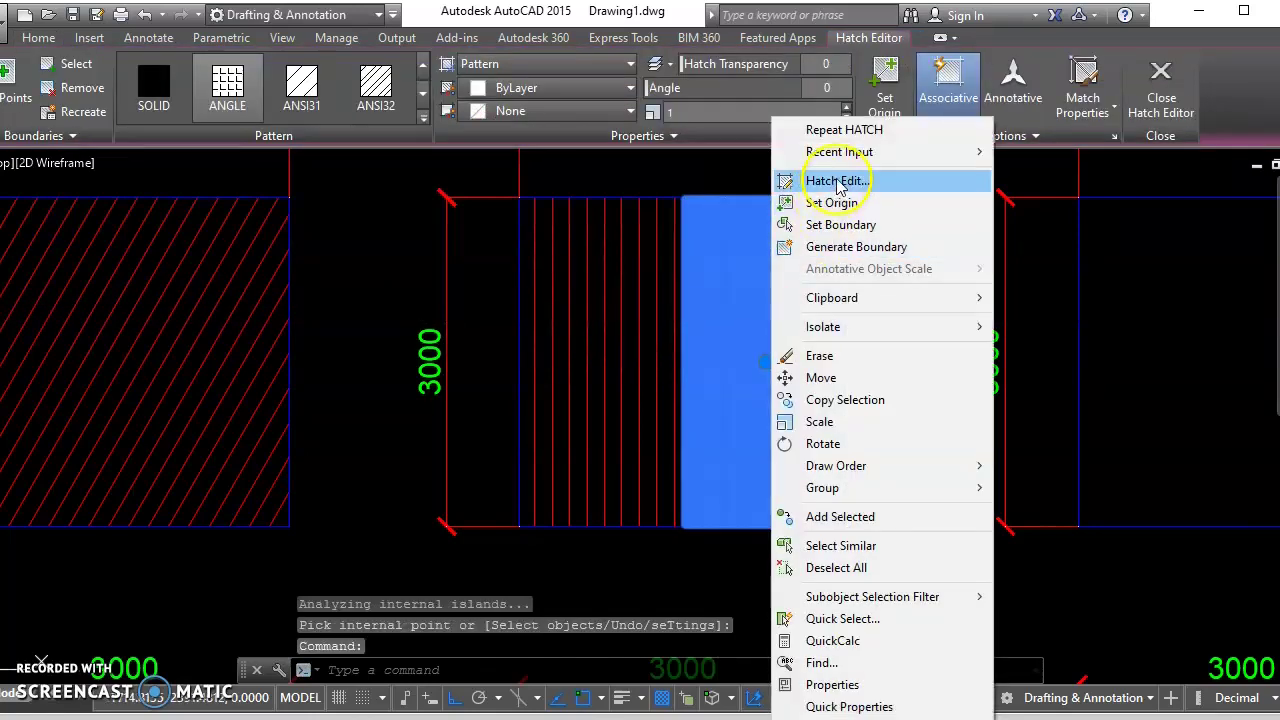
click(838, 182)
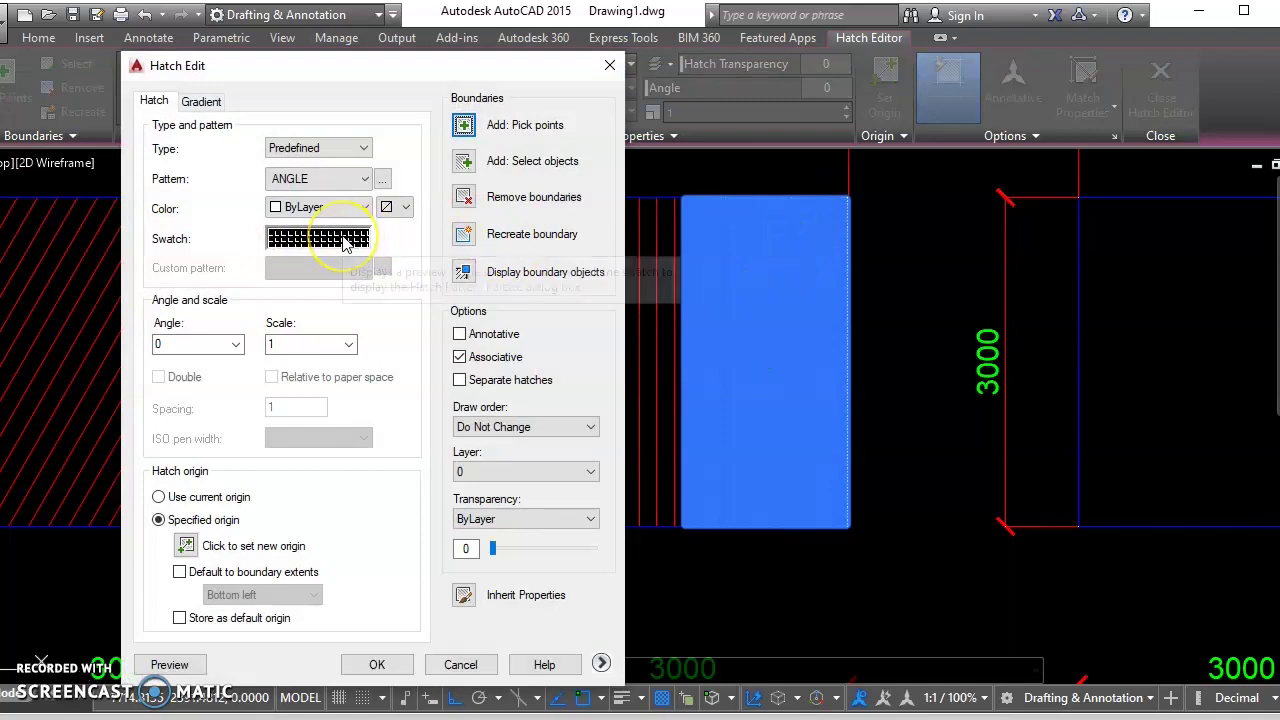
click(343, 240)
click(476, 206)
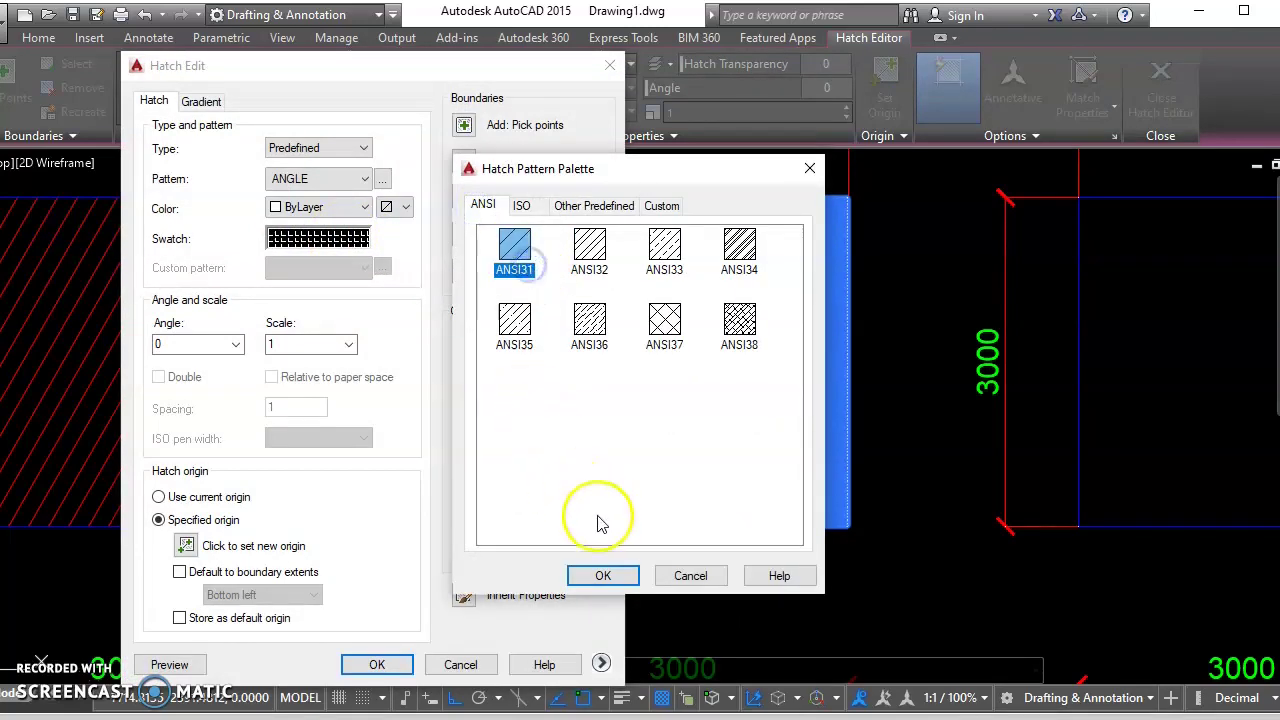
click(605, 577)
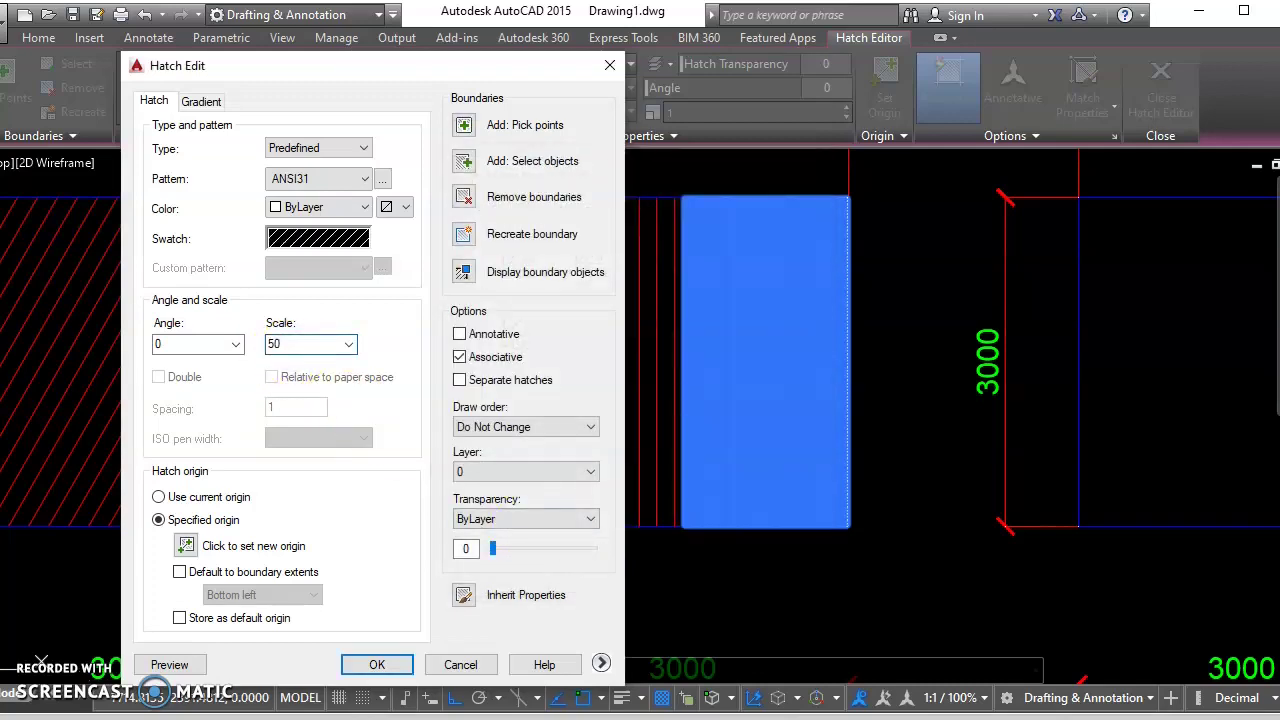
Preview the hatch at trial angles 75, 105 and 120.
click(237, 344)
click(182, 421)
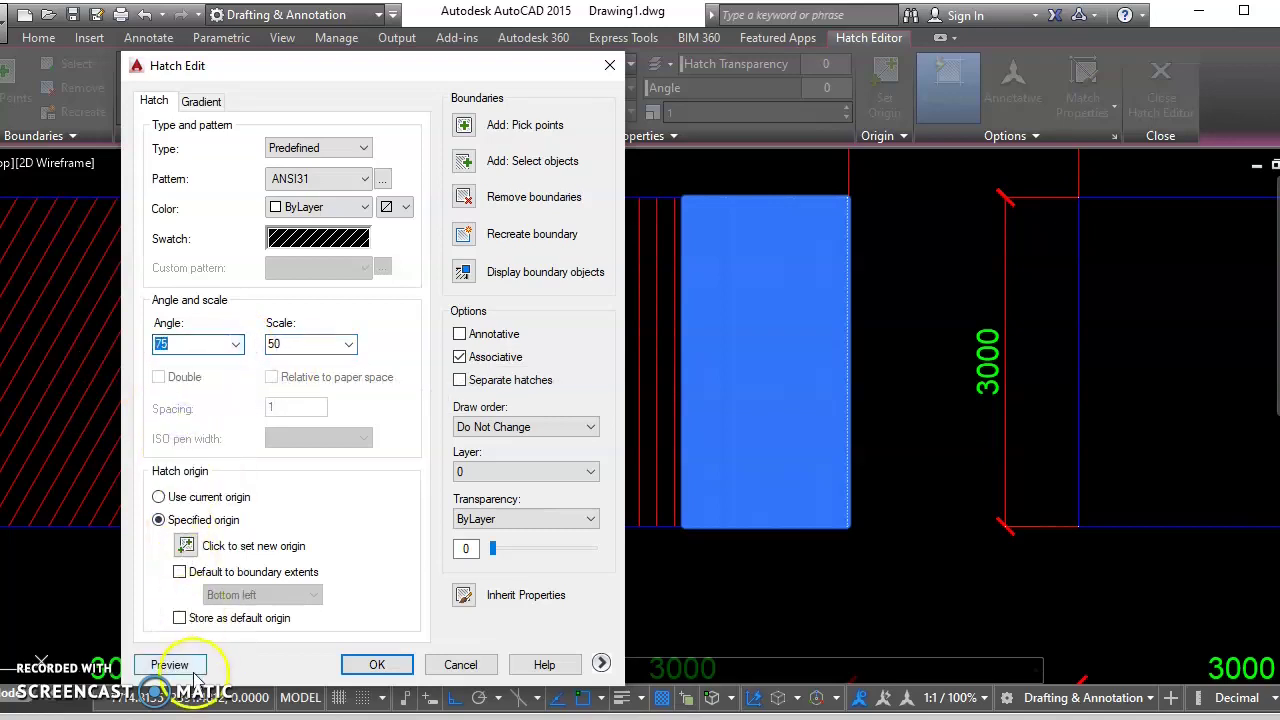
click(190, 668)
click(314, 486)
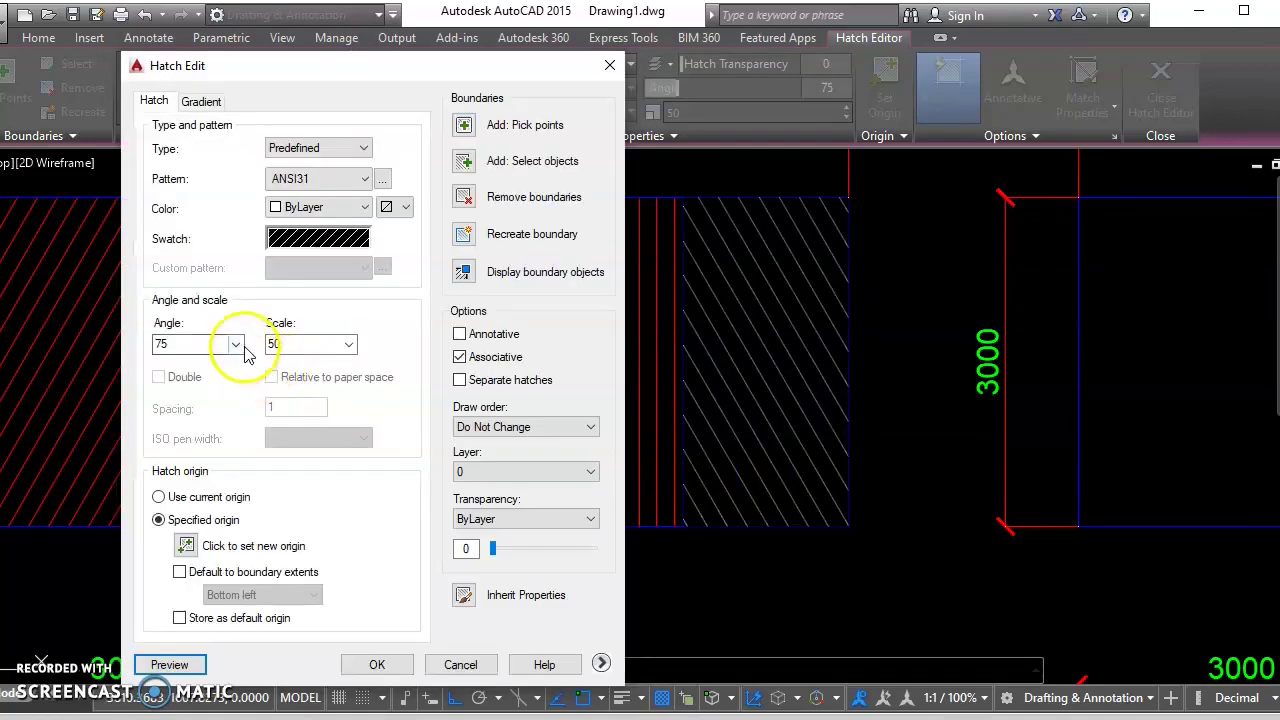
click(237, 344)
click(187, 455)
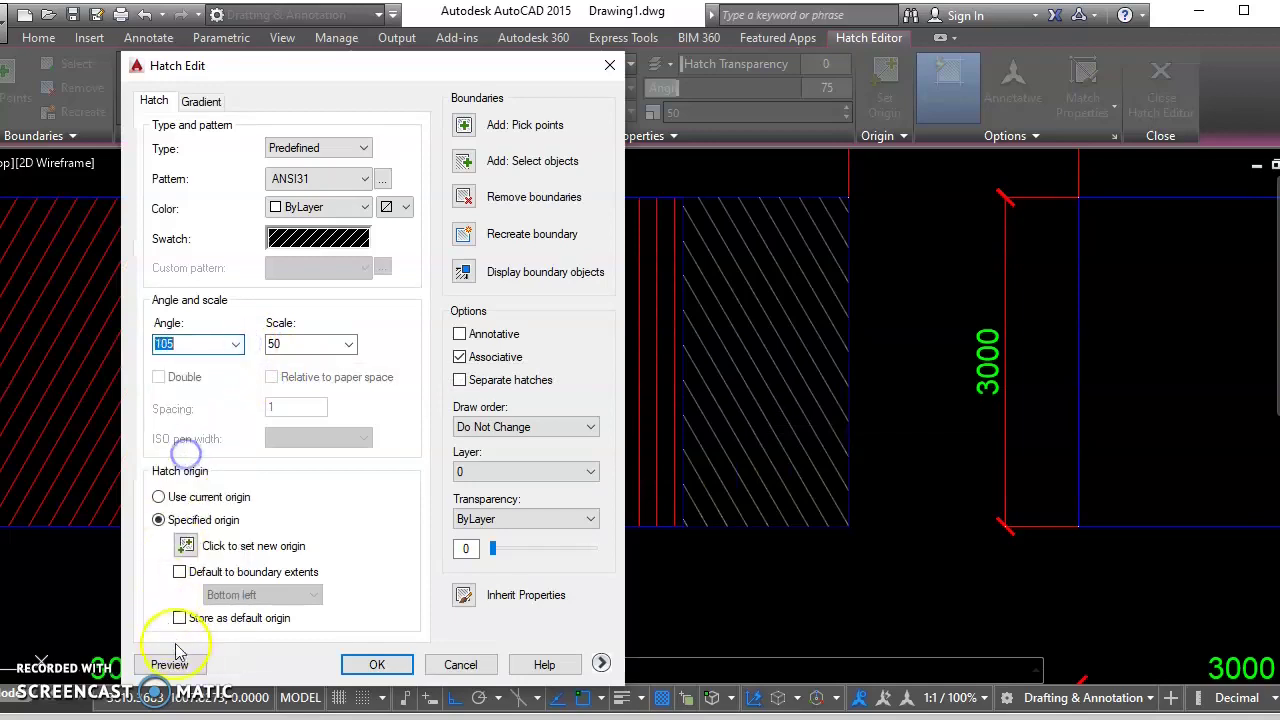
click(165, 668)
click(191, 344)
click(237, 344)
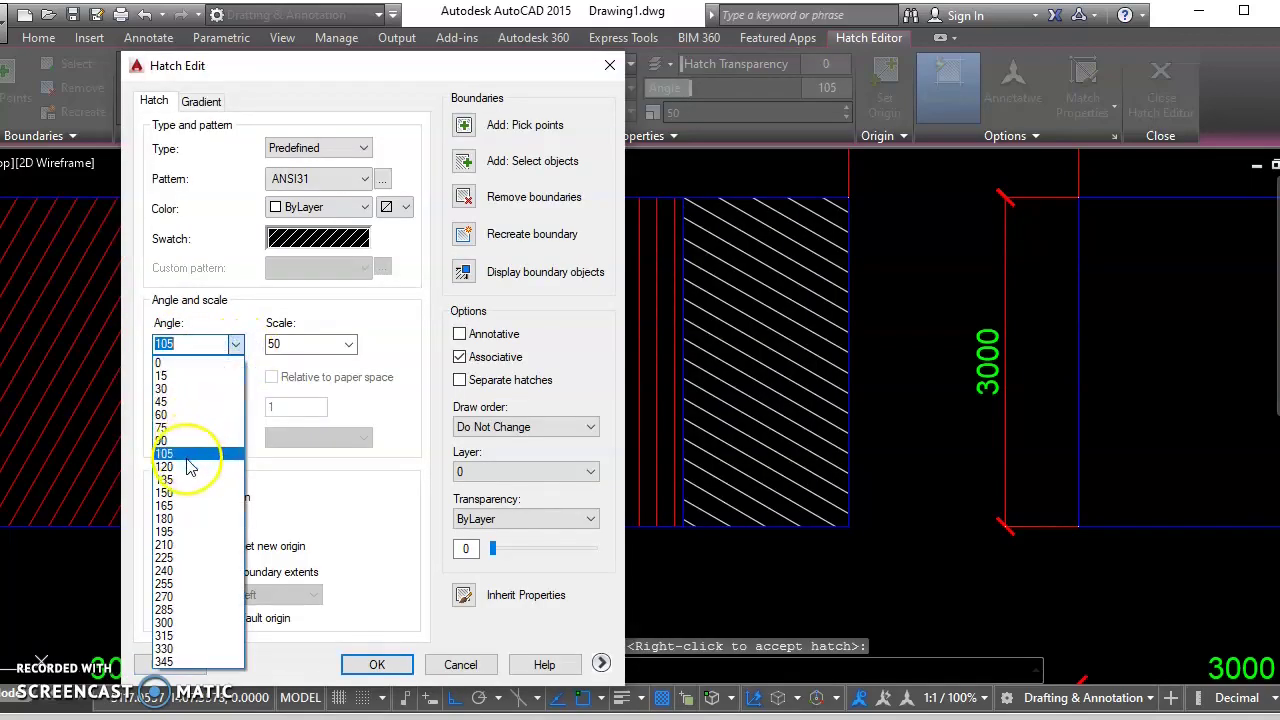
click(190, 467)
click(169, 668)
click(320, 423)
Set the right-half hatch to angle 135 and colour red, then apply.
click(237, 345)
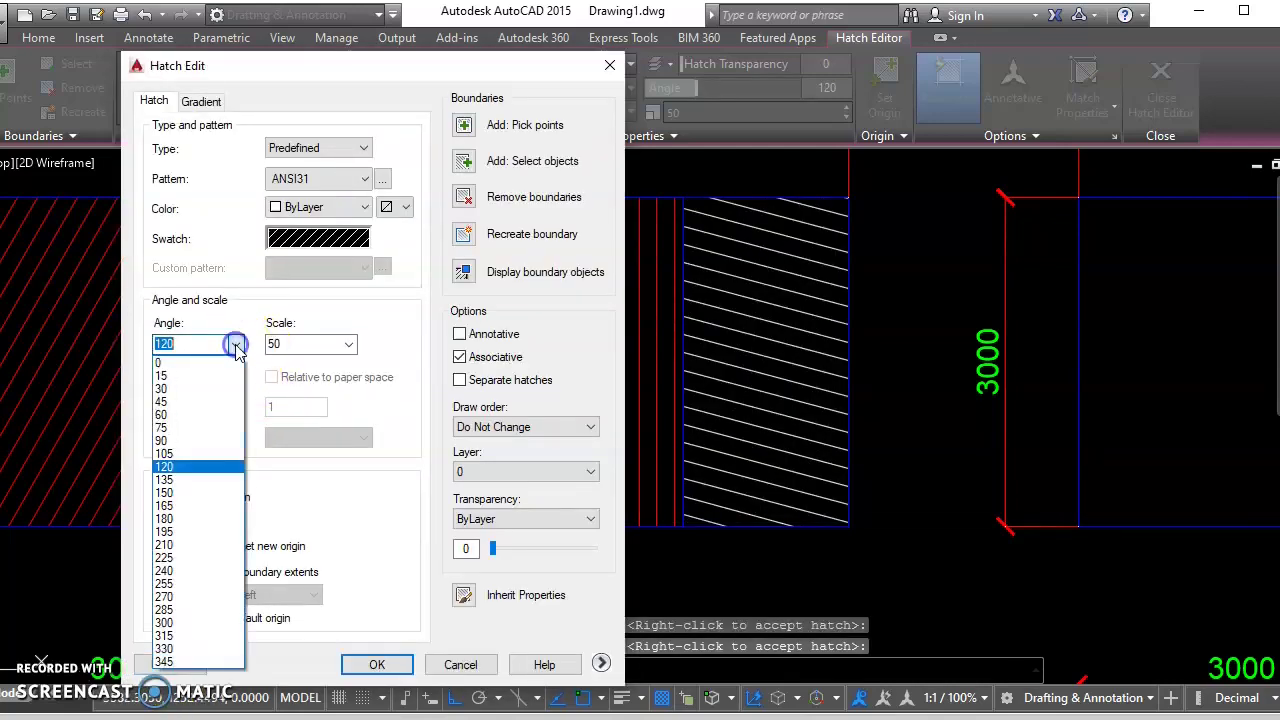
click(184, 481)
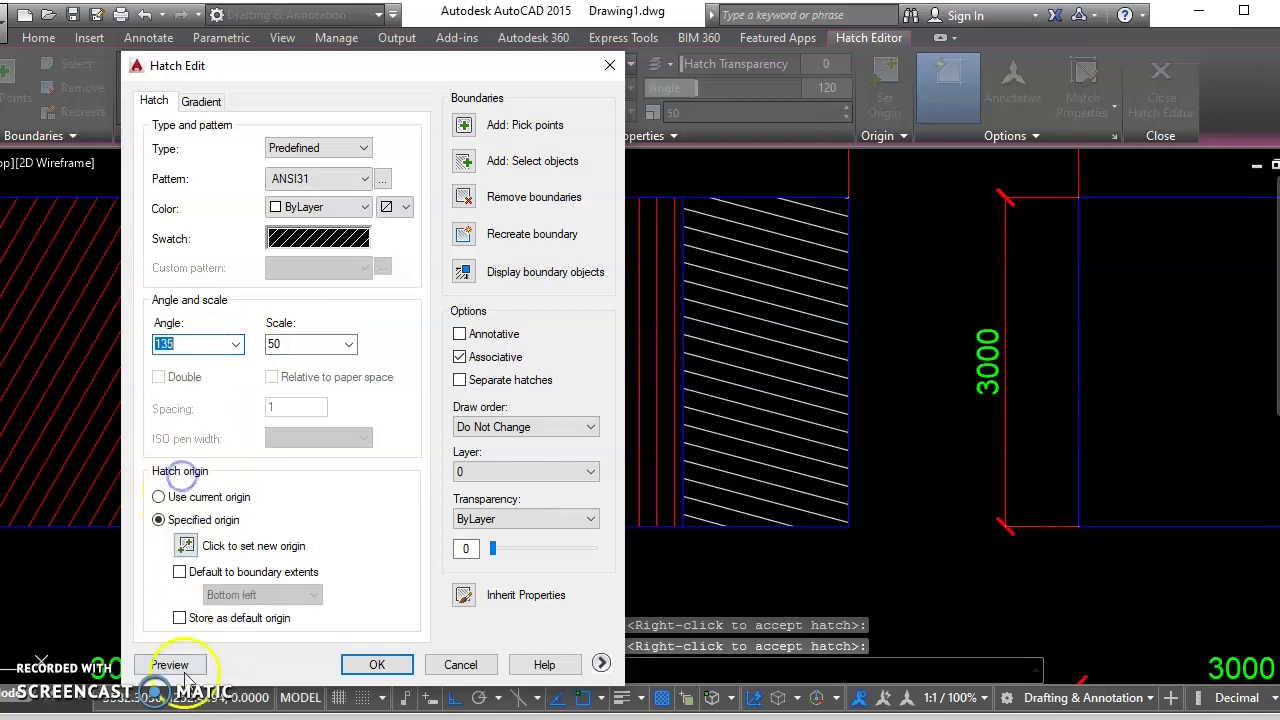
click(184, 665)
key(Escape)
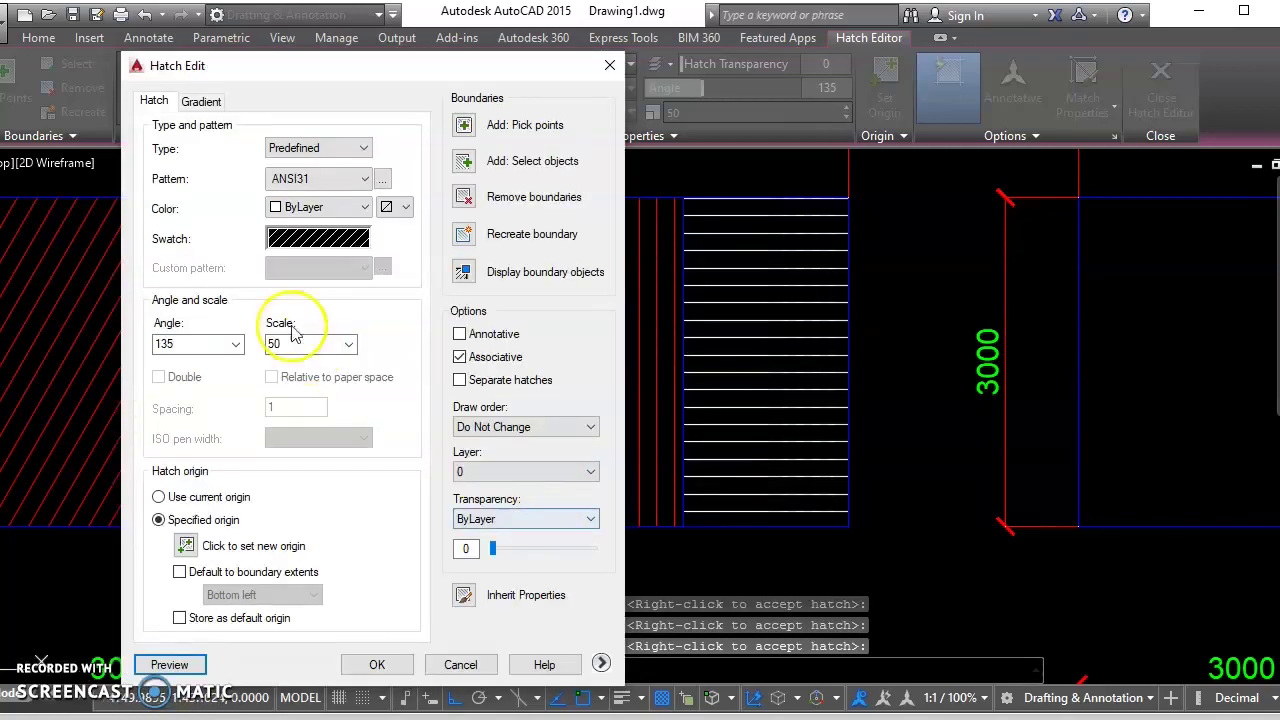
click(317, 208)
click(288, 277)
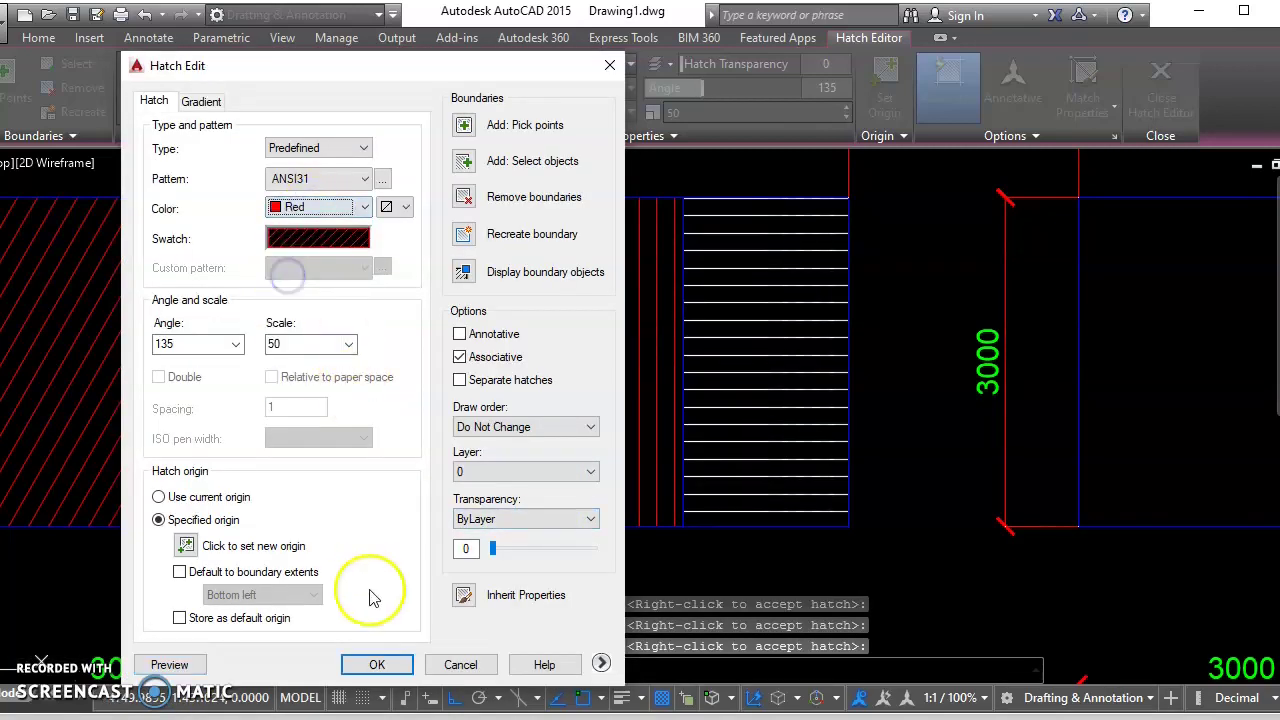
click(377, 665)
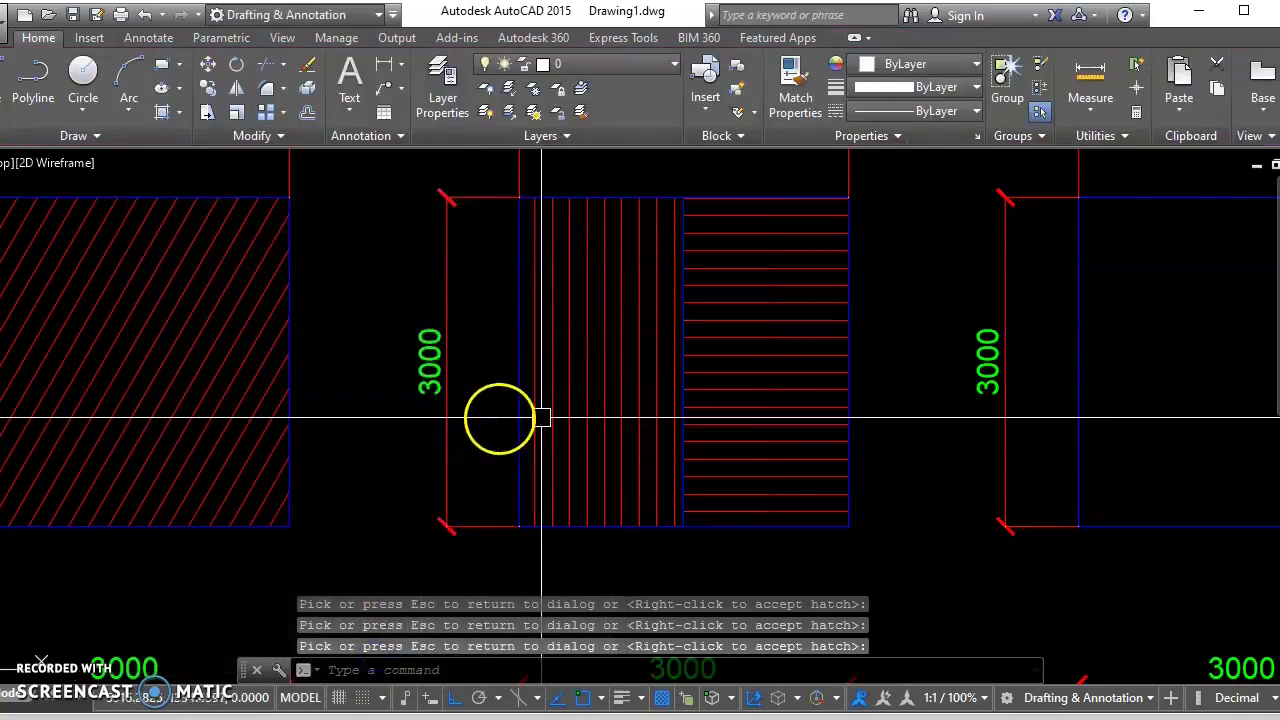
Fill the empty top-right square with a hatch.
middle_drag(903, 380, 708, 384)
scroll(830, 370, down, 3)
scroll(826, 366, up, 1)
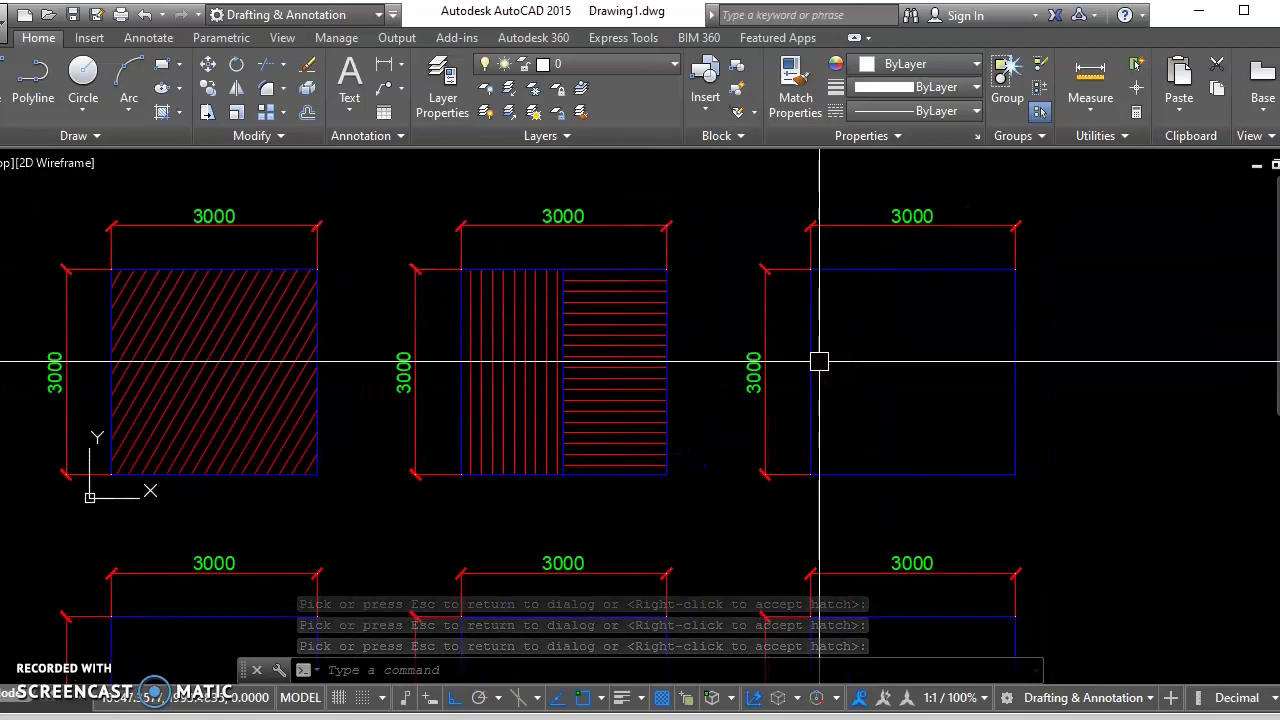
text(h)
key(Return)
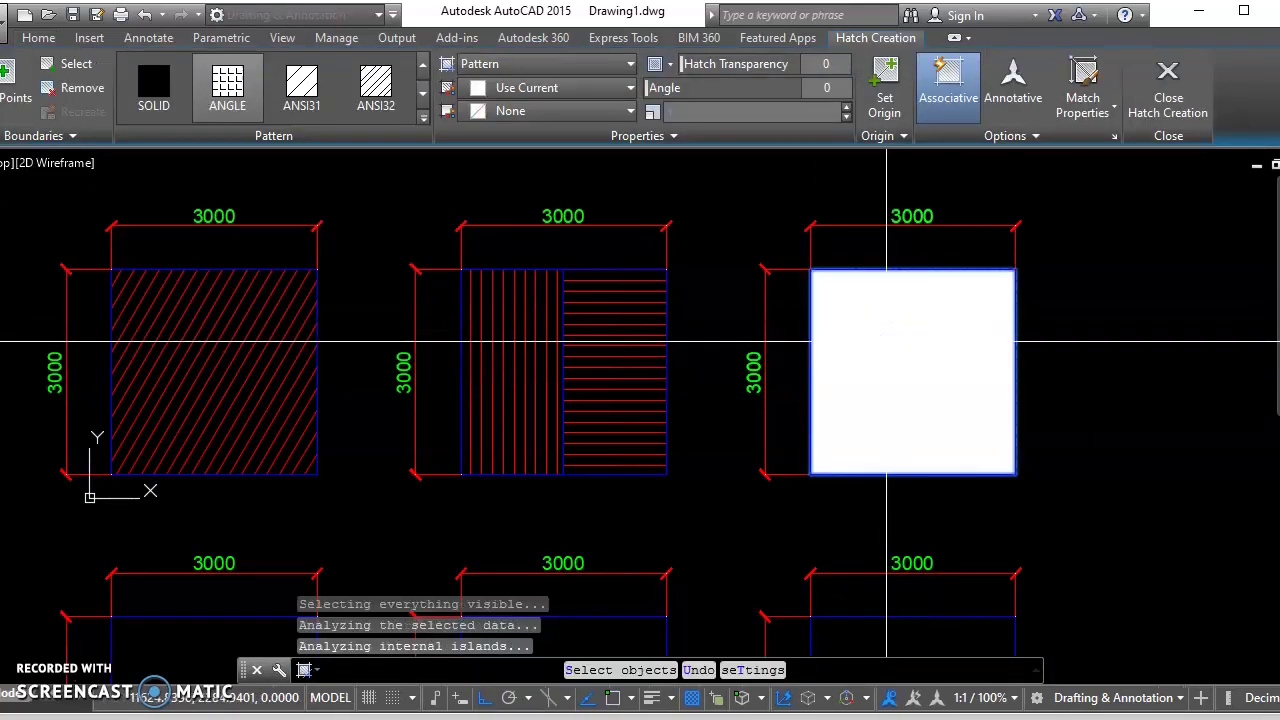
click(880, 371)
right_click(894, 329)
Change the top-right hatch to ANSI31 in Hatch Edit and preview it.
click(894, 330)
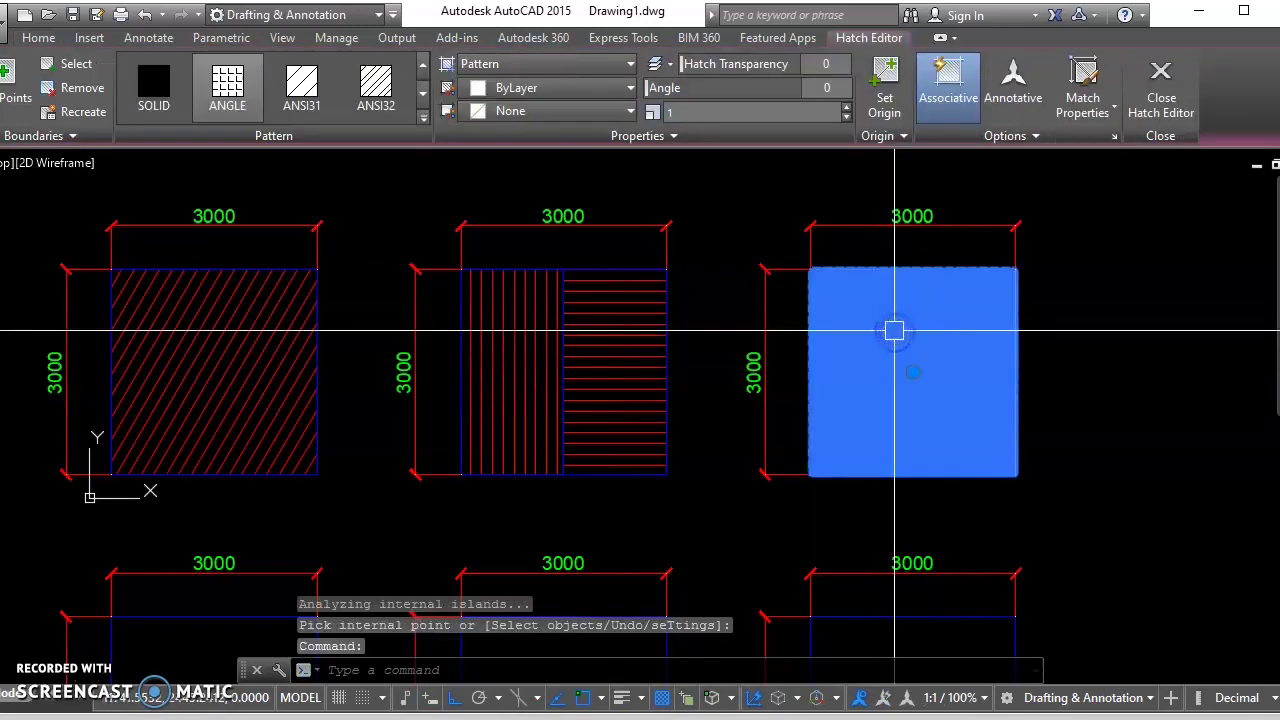
right_click(894, 330)
click(946, 180)
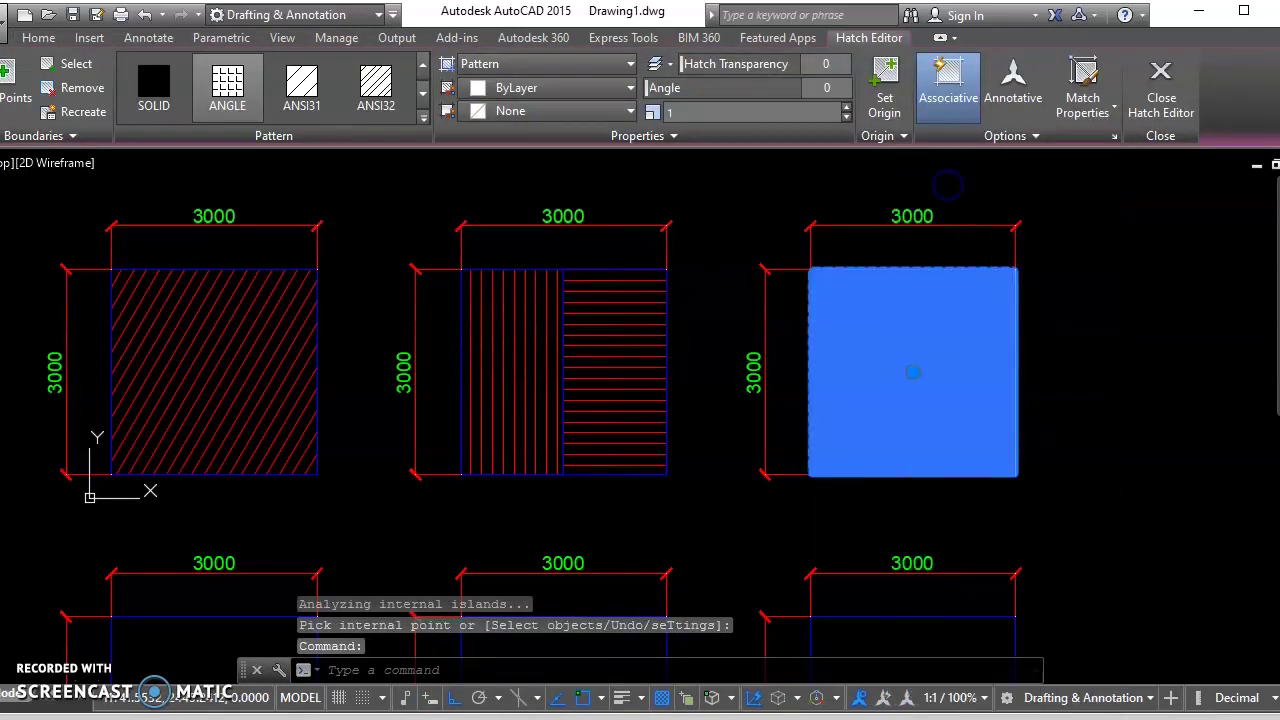
click(305, 240)
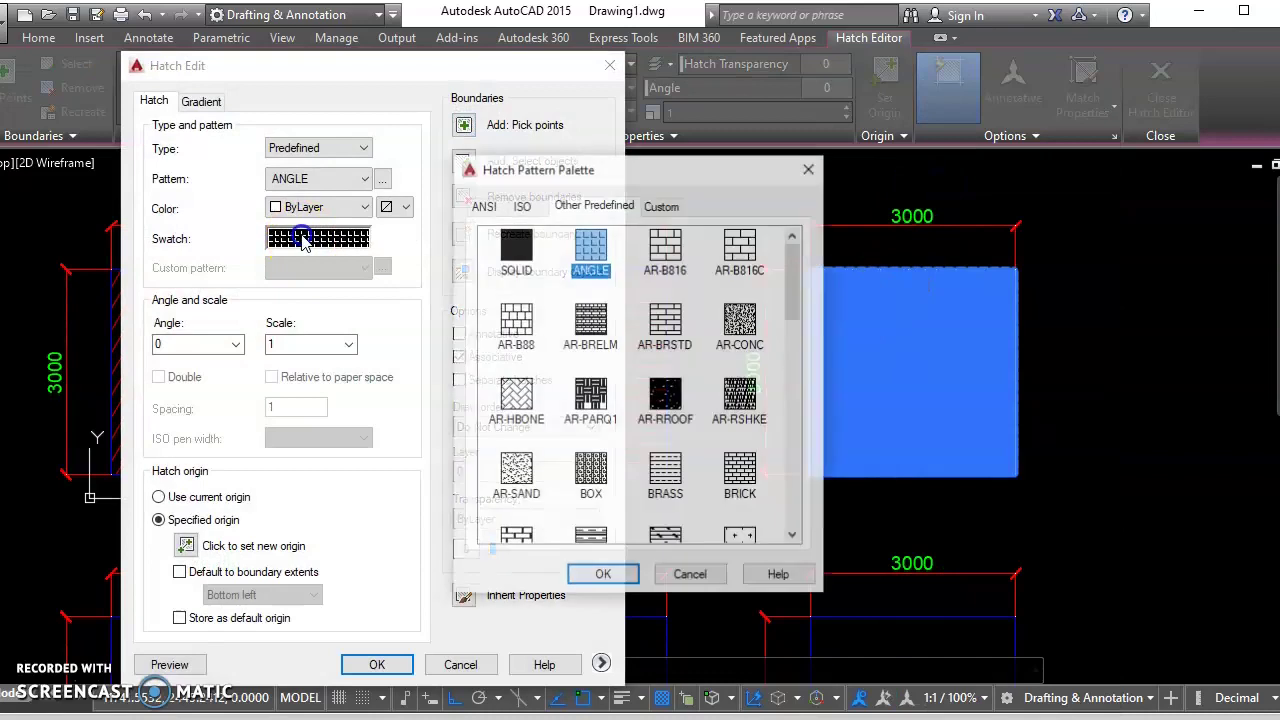
click(484, 208)
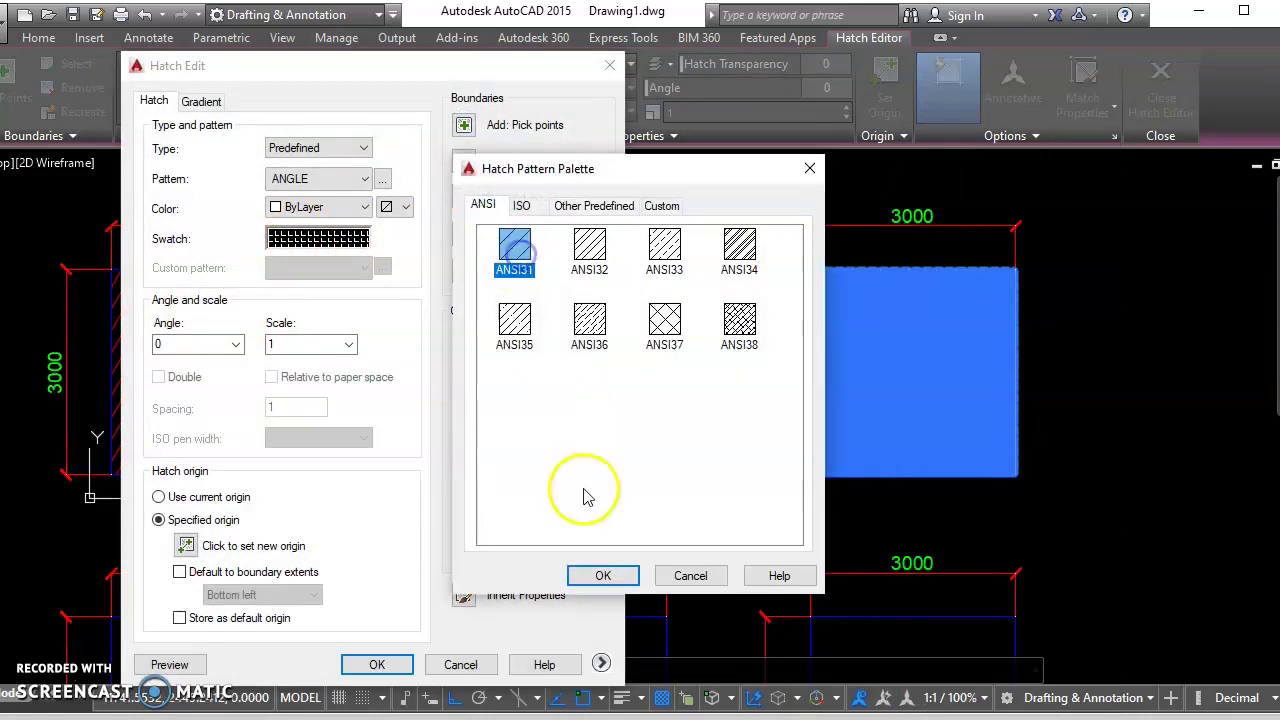
click(605, 577)
text(50)
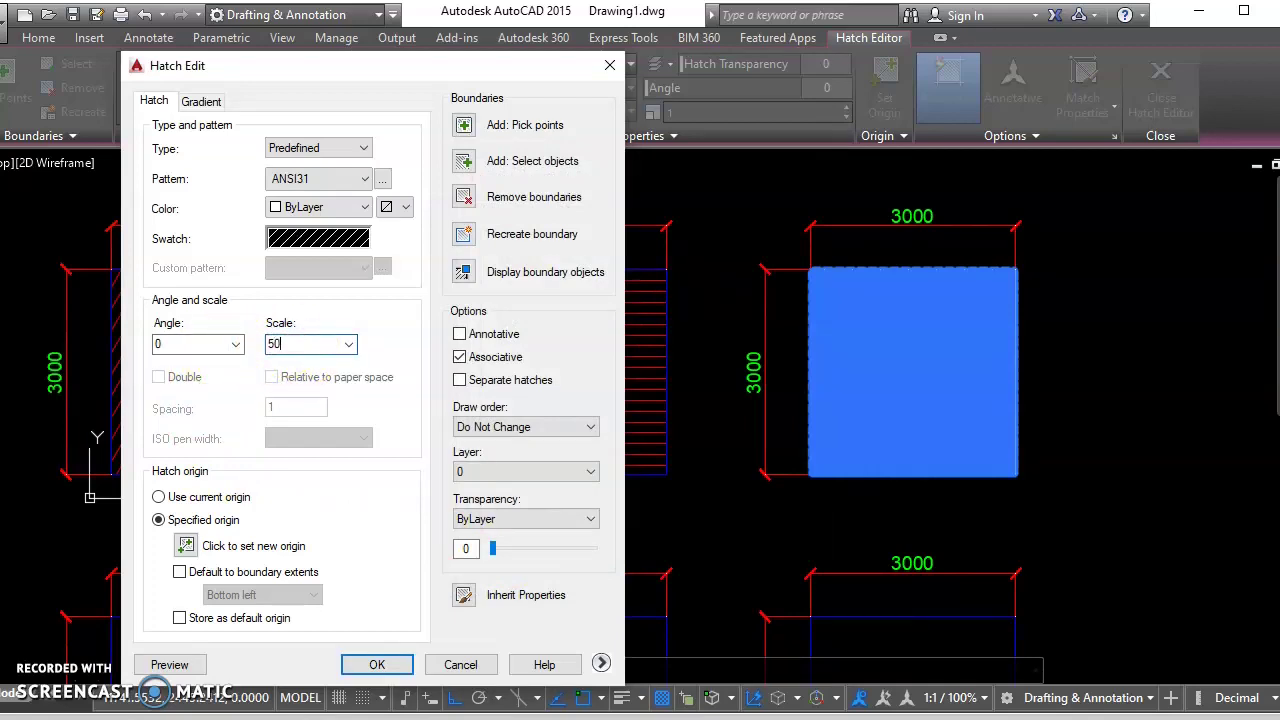
click(170, 665)
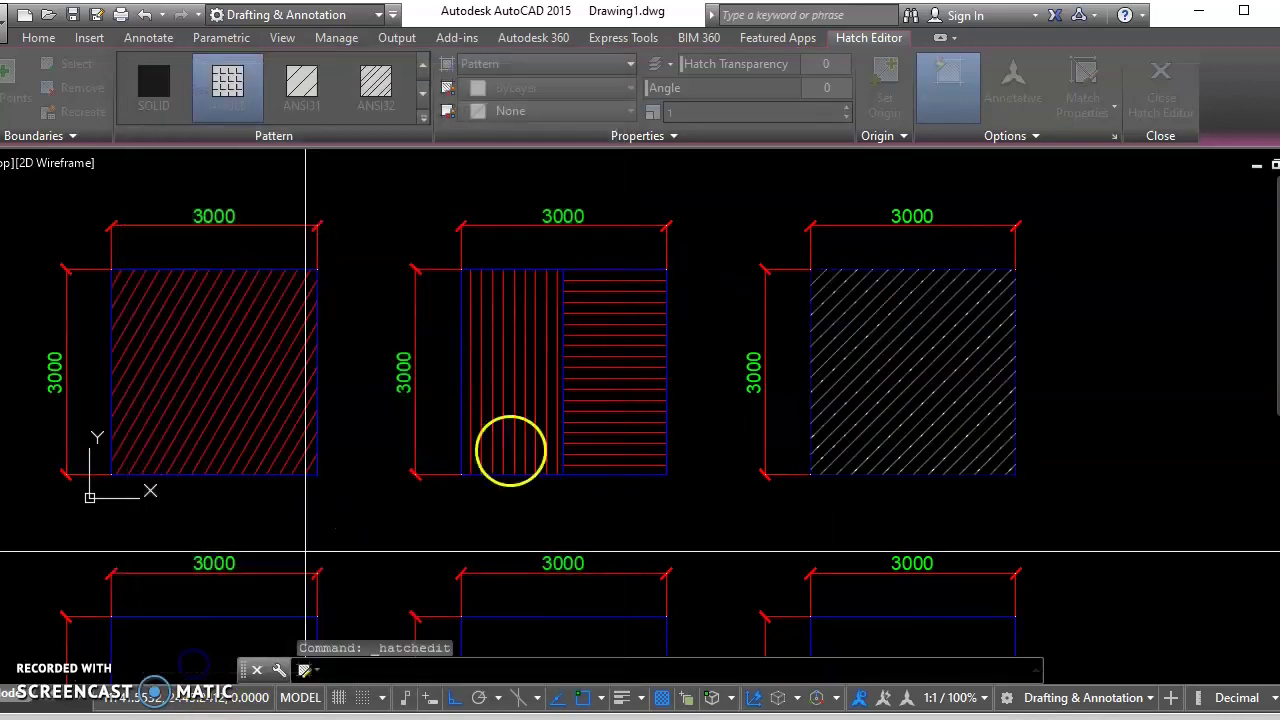
Preview the top-right hatch at trial angles 45 and 105.
scroll(933, 271, up, 2)
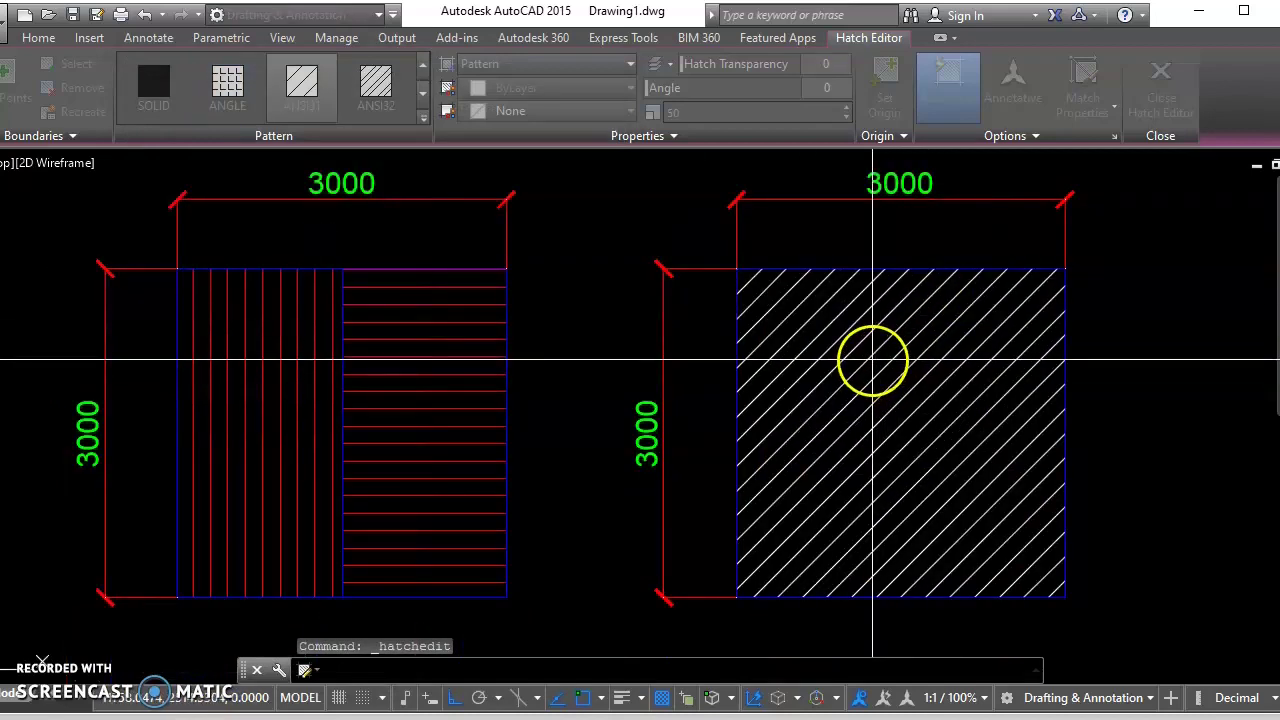
click(873, 360)
click(238, 350)
click(189, 410)
click(182, 662)
click(434, 466)
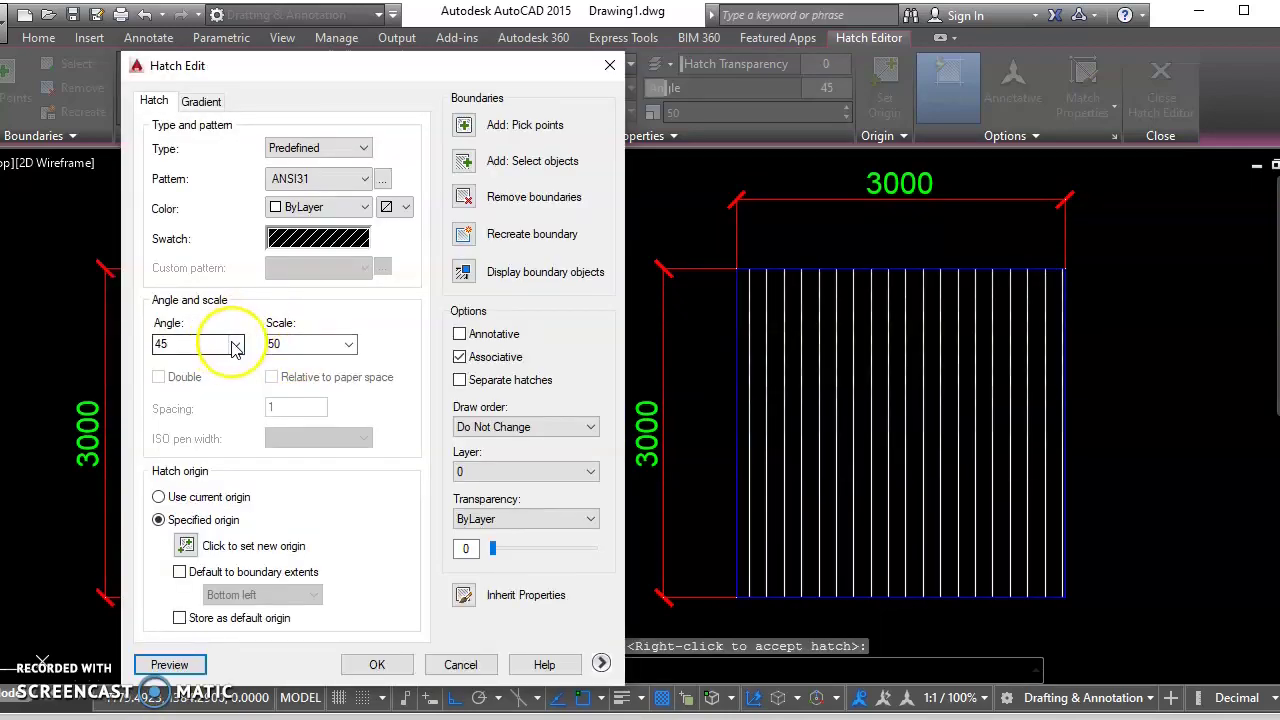
click(235, 345)
click(199, 455)
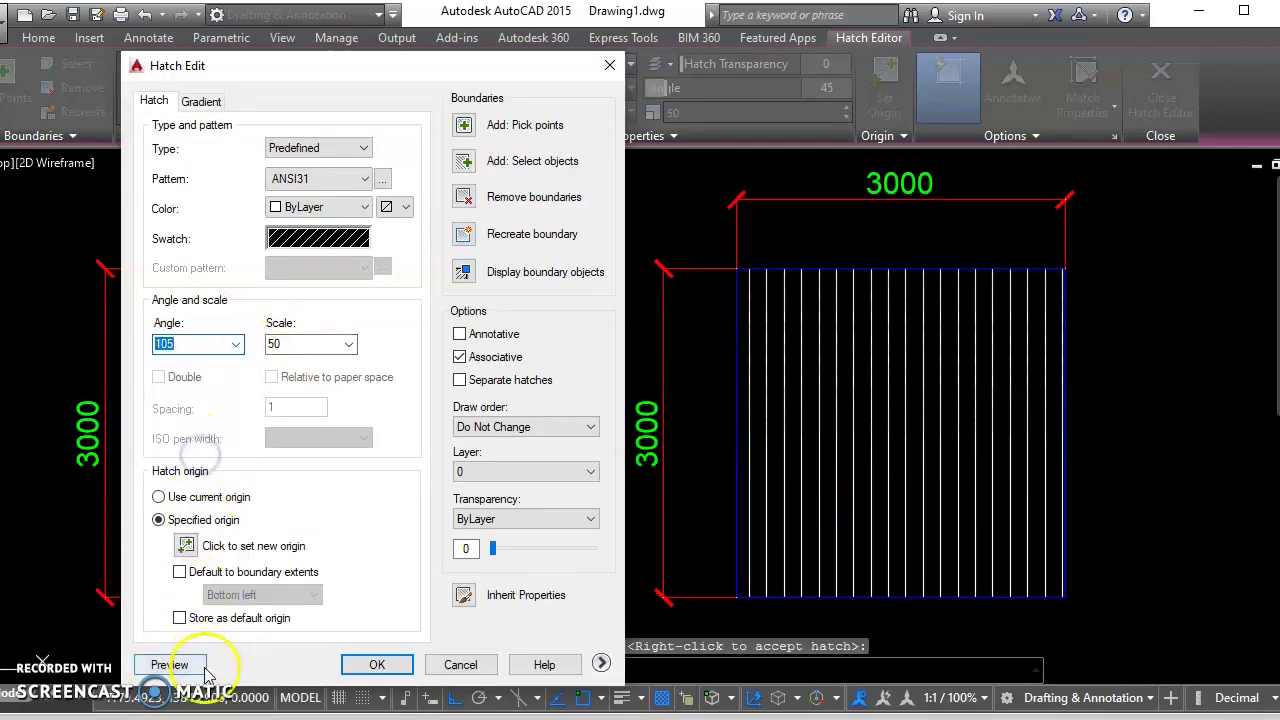
click(207, 672)
scroll(805, 372, down, 2)
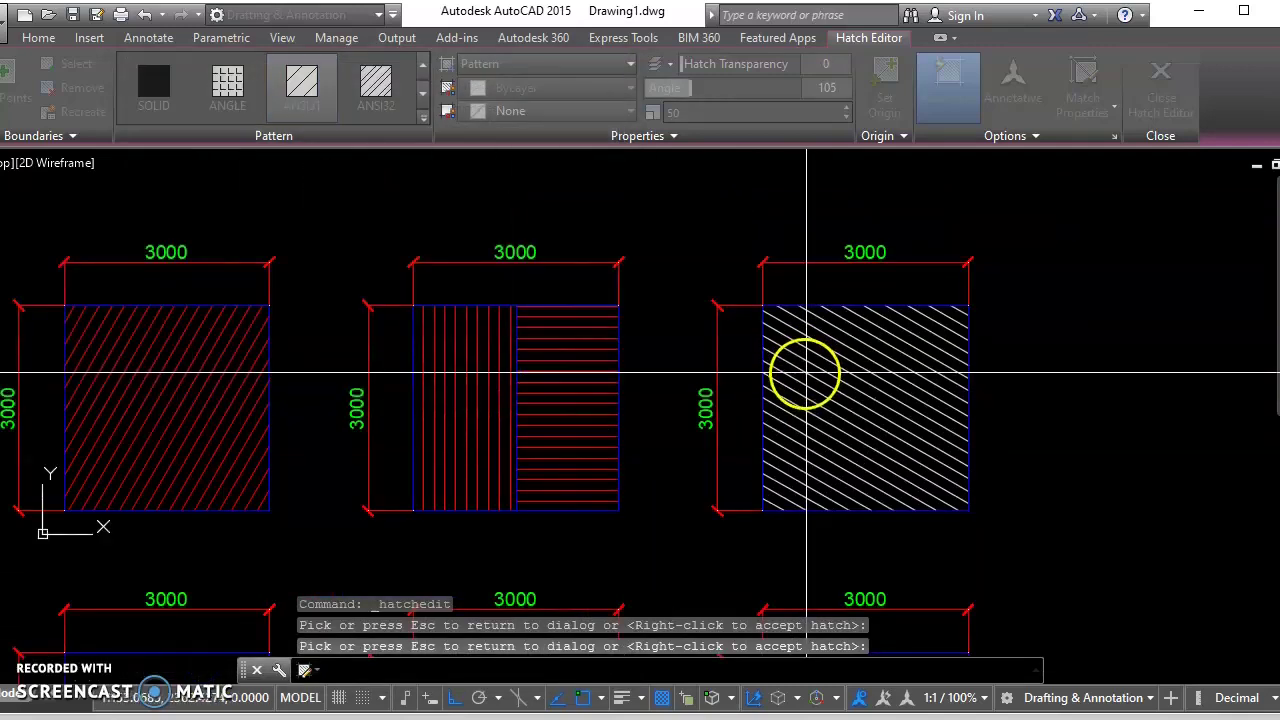
click(805, 372)
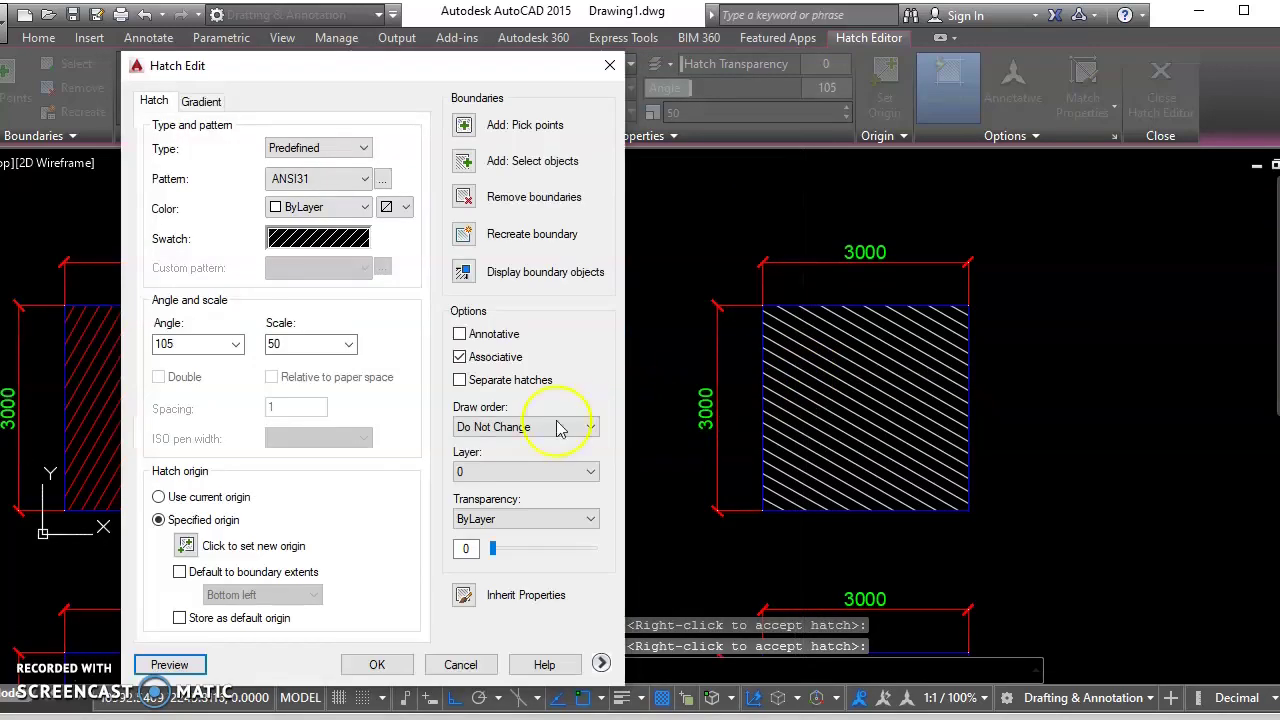
Set the hatch to angle 90 and colour red, then apply.
click(237, 345)
click(175, 440)
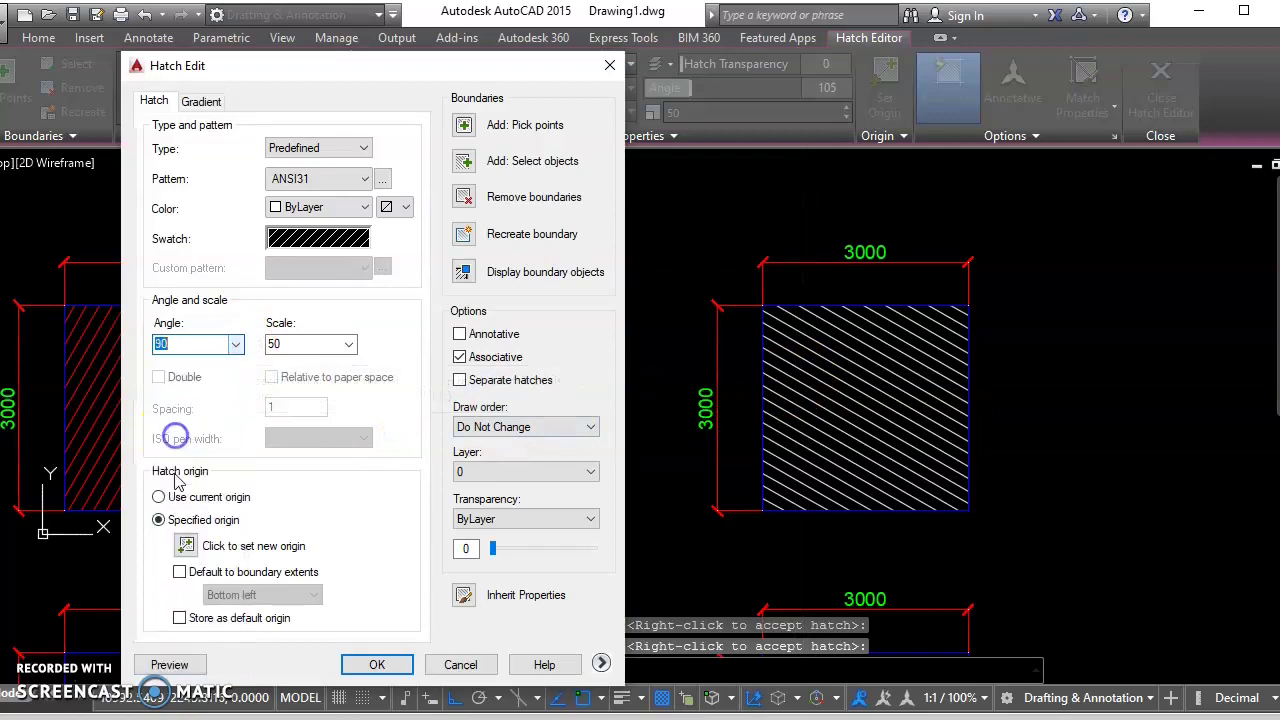
click(180, 668)
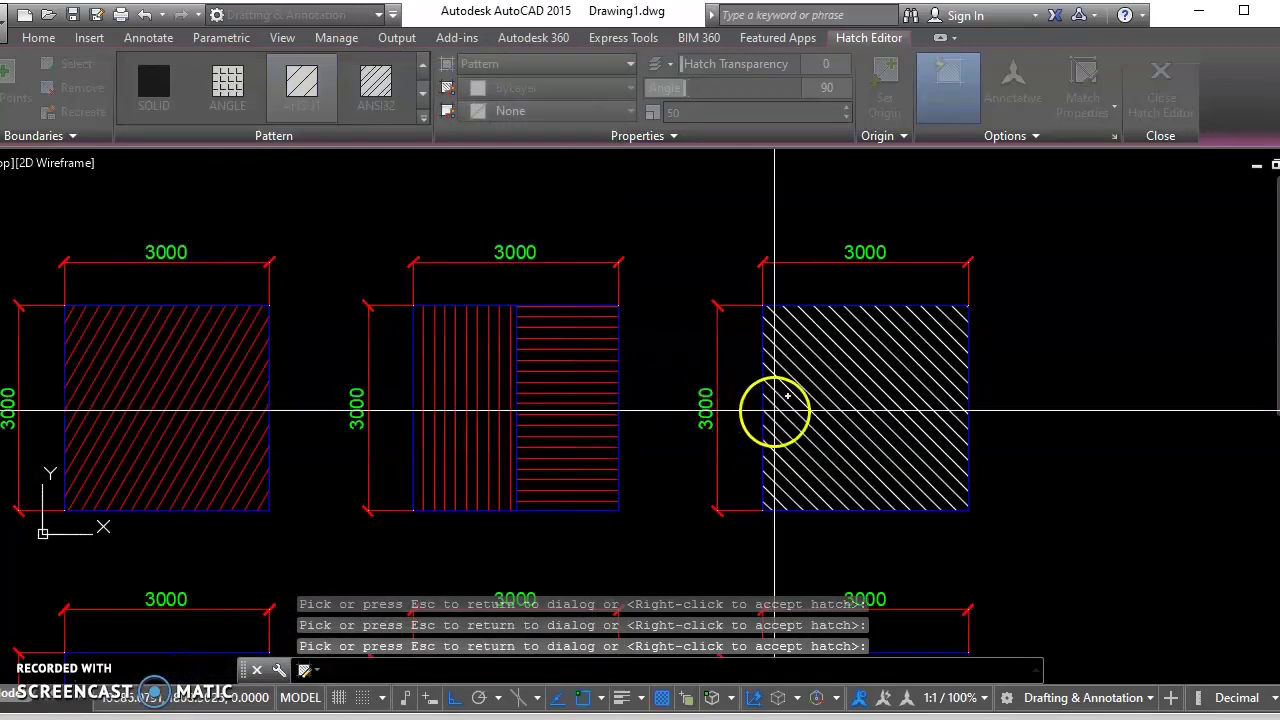
click(750, 395)
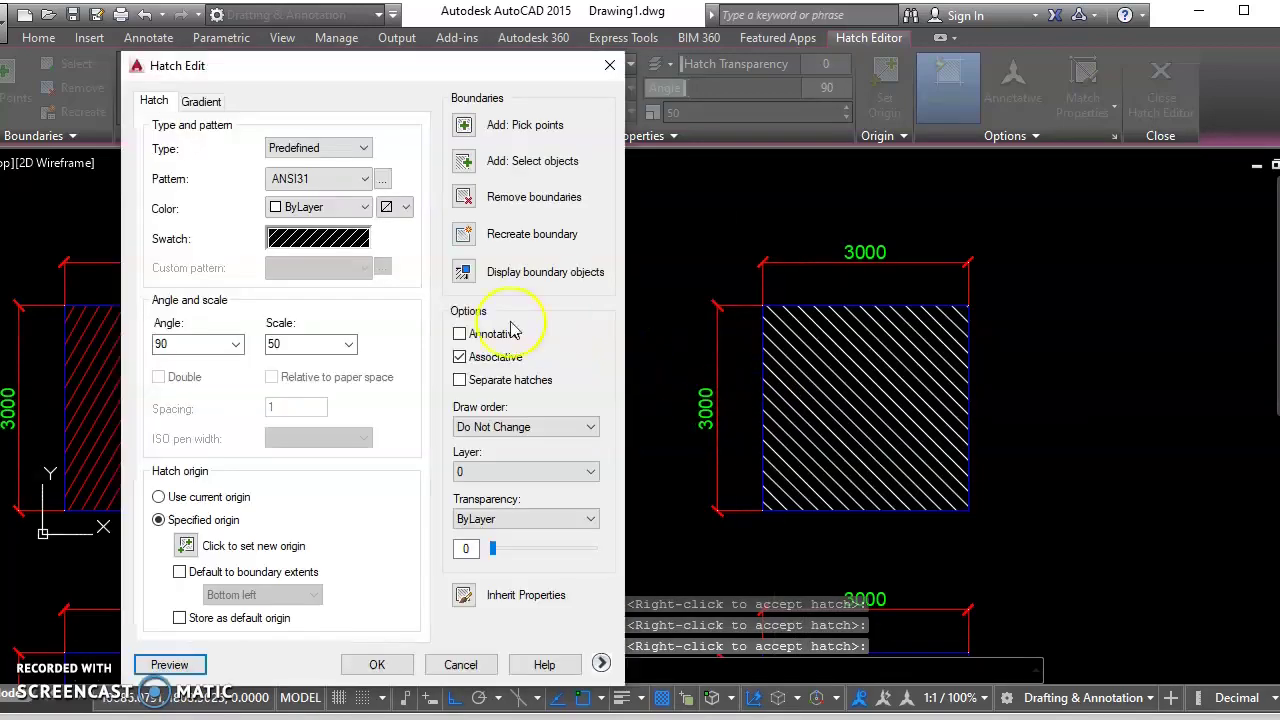
click(335, 210)
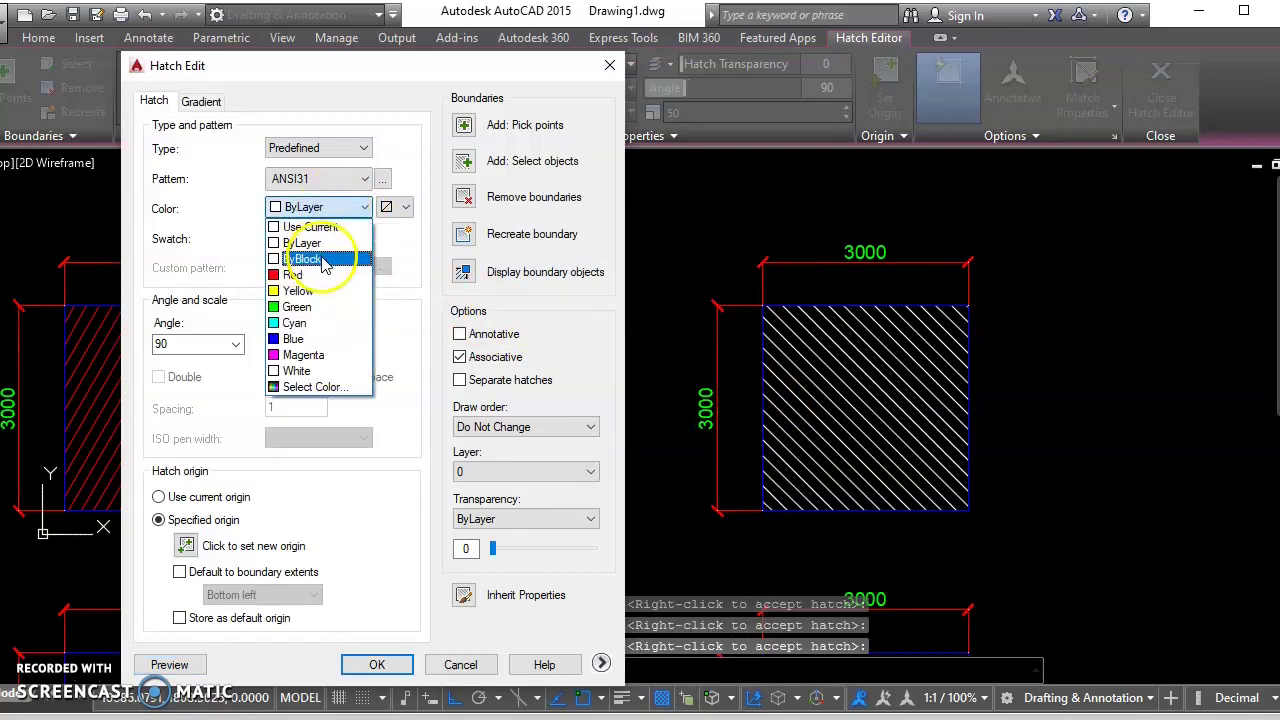
click(318, 276)
click(378, 664)
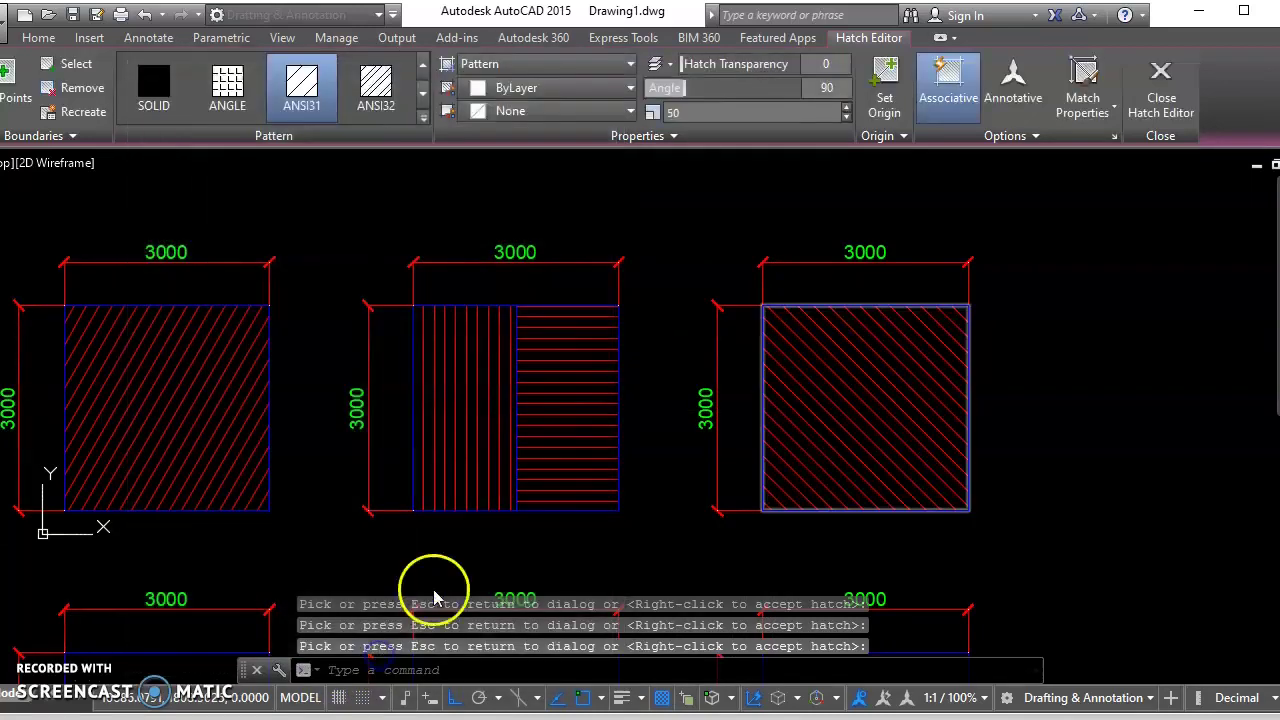
scroll(832, 345, down, 2)
Close Help and draw a horizontal line across the lower-left 3000 square between its side edges.
middle_drag(832, 345, 693, 328)
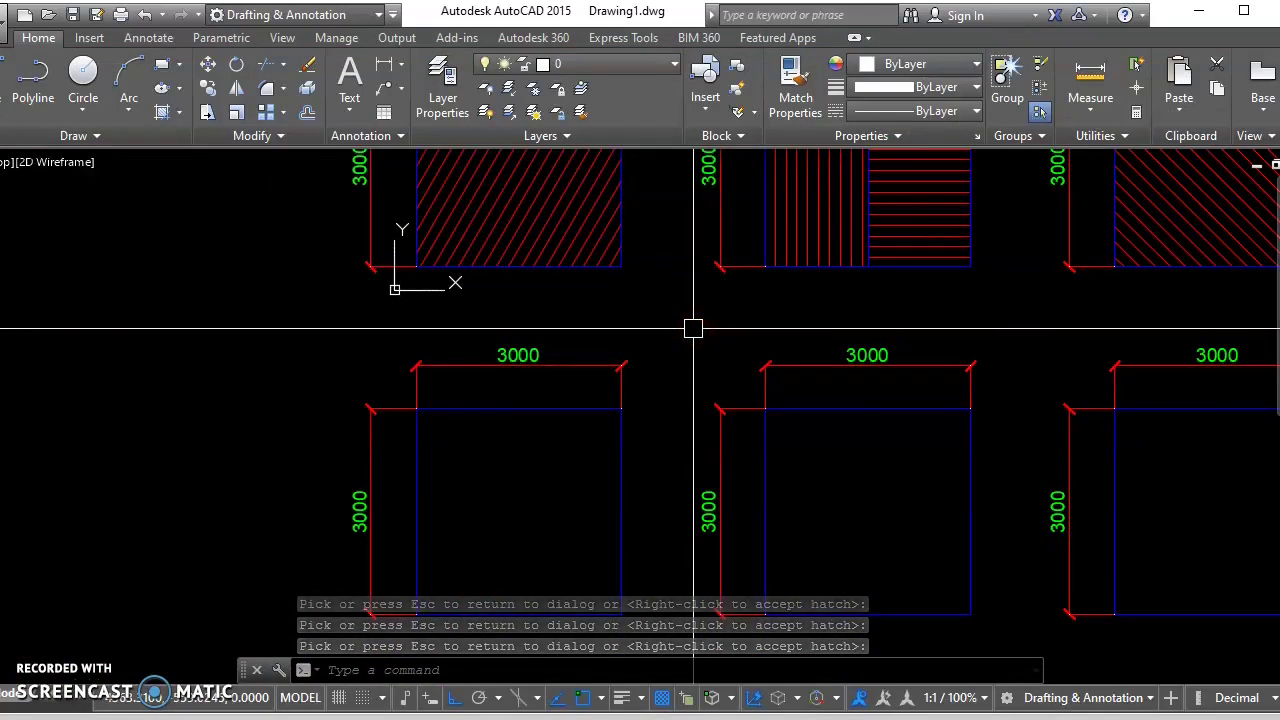
key(F1)
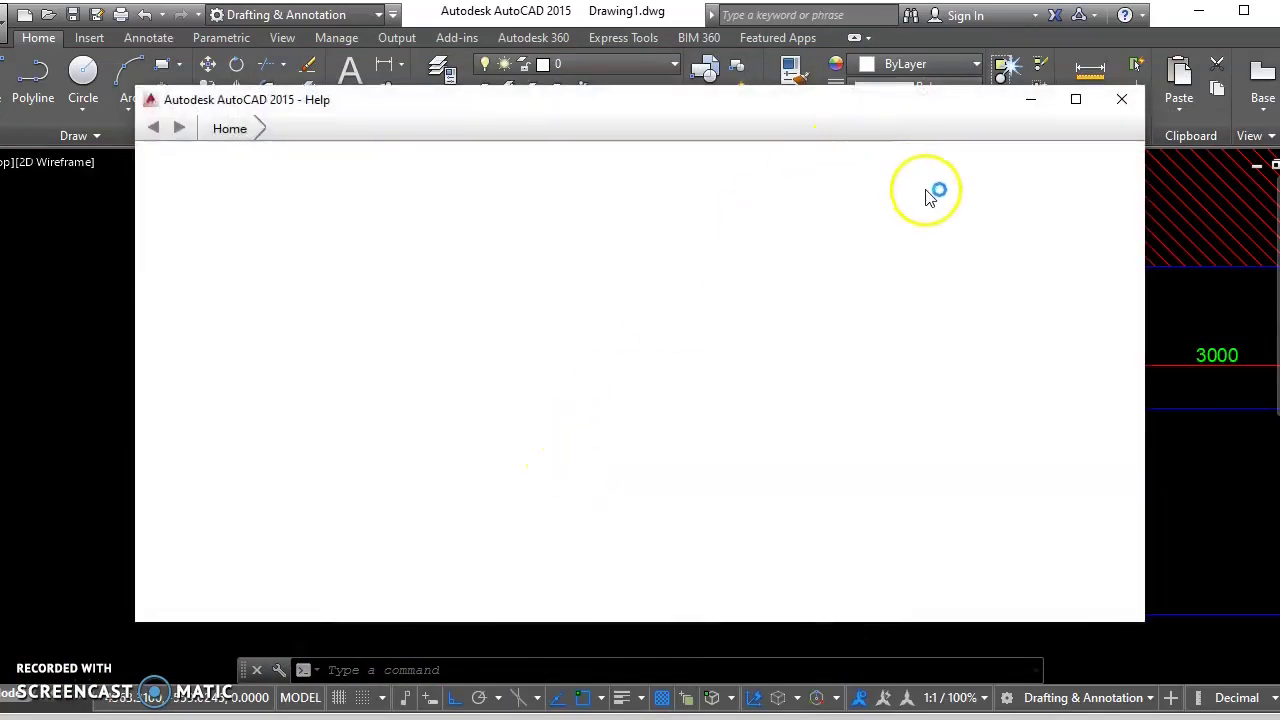
click(1122, 106)
middle_drag(766, 437, 530, 459)
text(l)
key(Return)
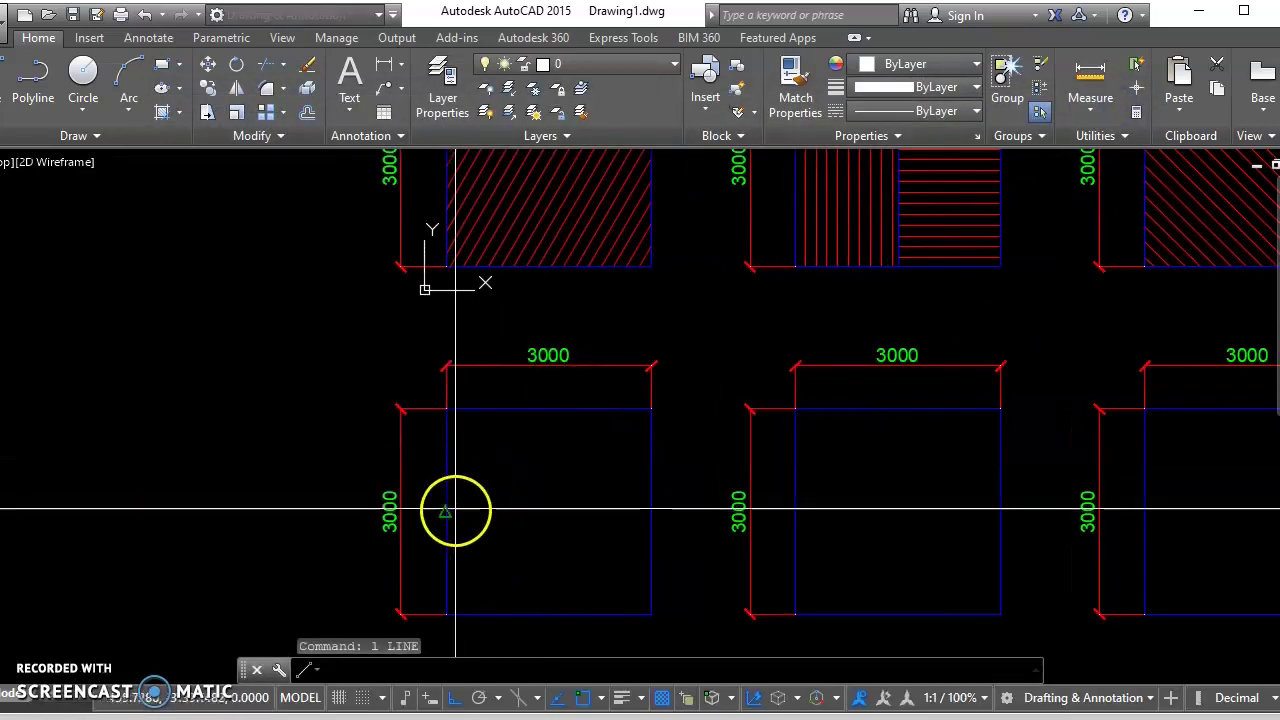
click(447, 511)
click(647, 501)
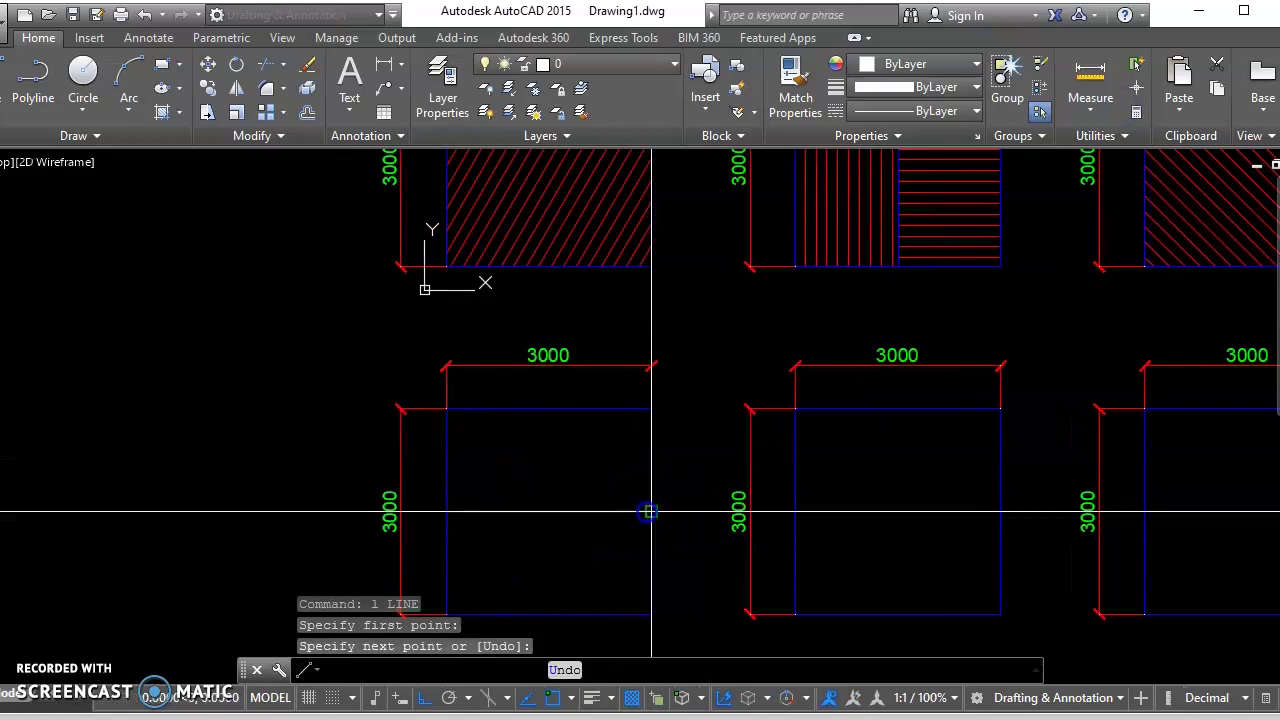
key(Escape)
Use MATCHPROP to give the new line the square's blue properties.
middle_drag(584, 494, 576, 494)
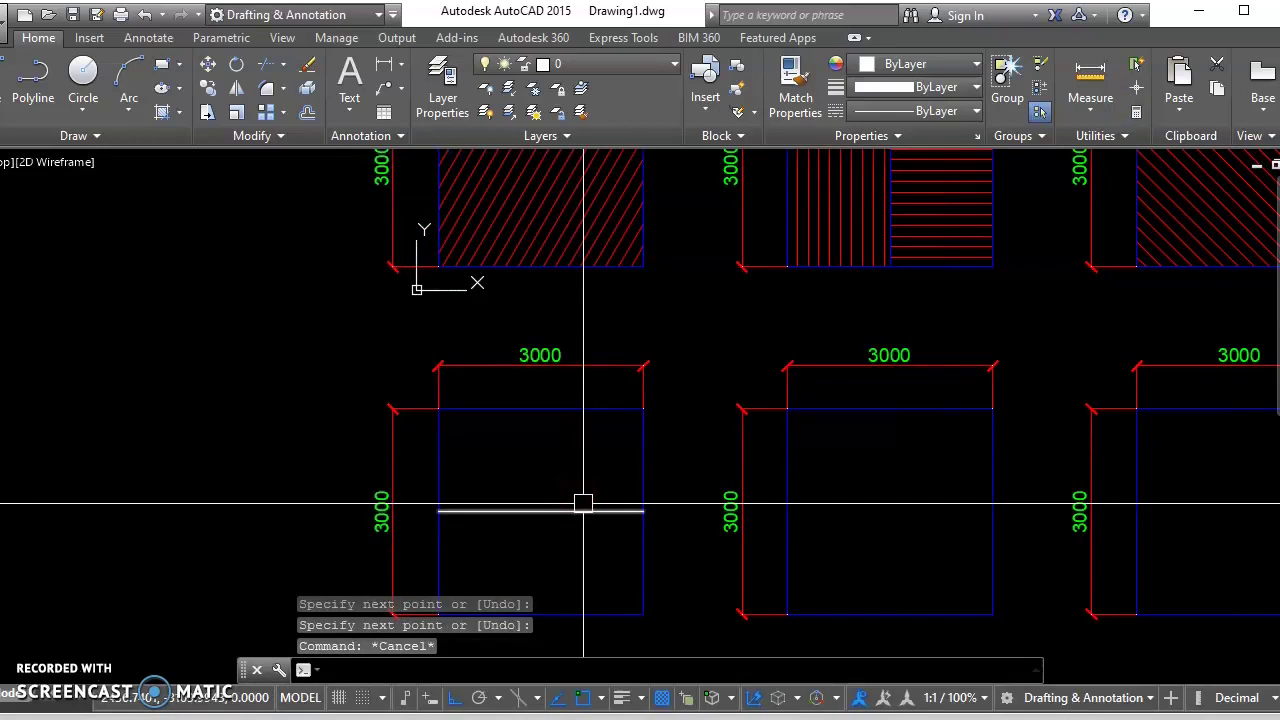
text(ma)
key(Return)
click(640, 537)
click(586, 530)
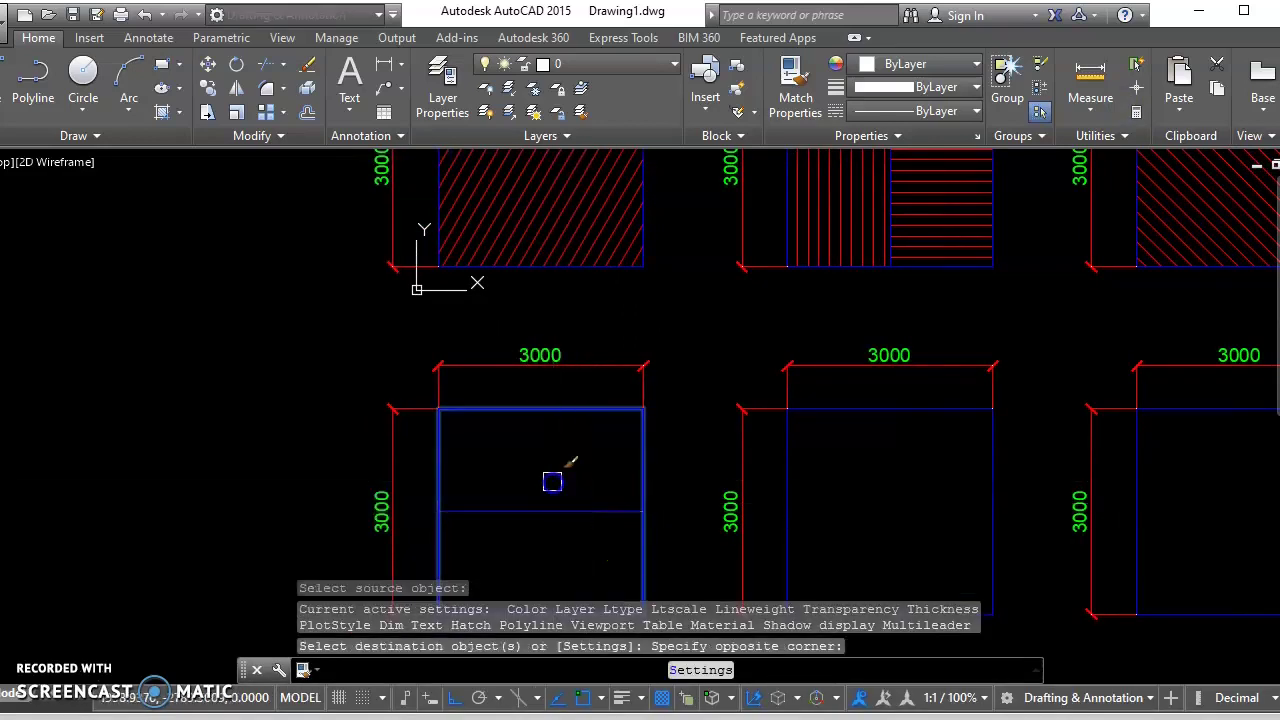
click(545, 490)
key(Escape)
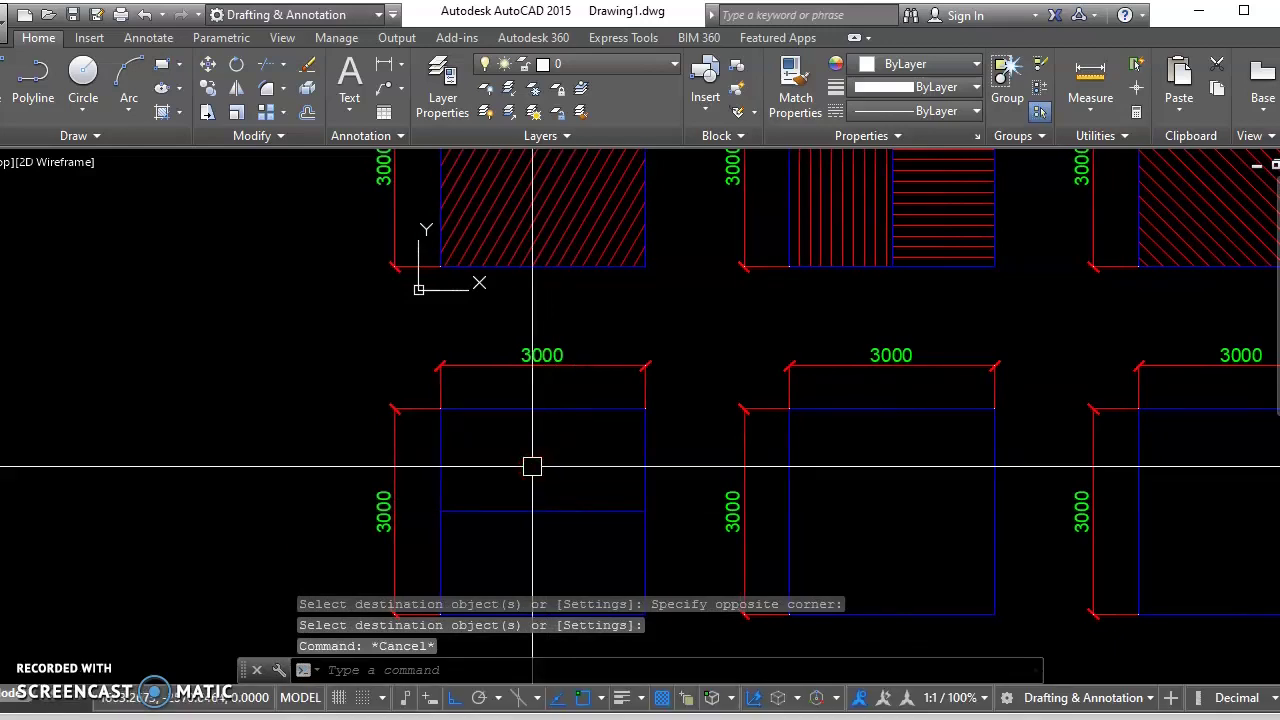
Hatch the upper part of the divided square with the default pattern.
text(h)
right_click(530, 467)
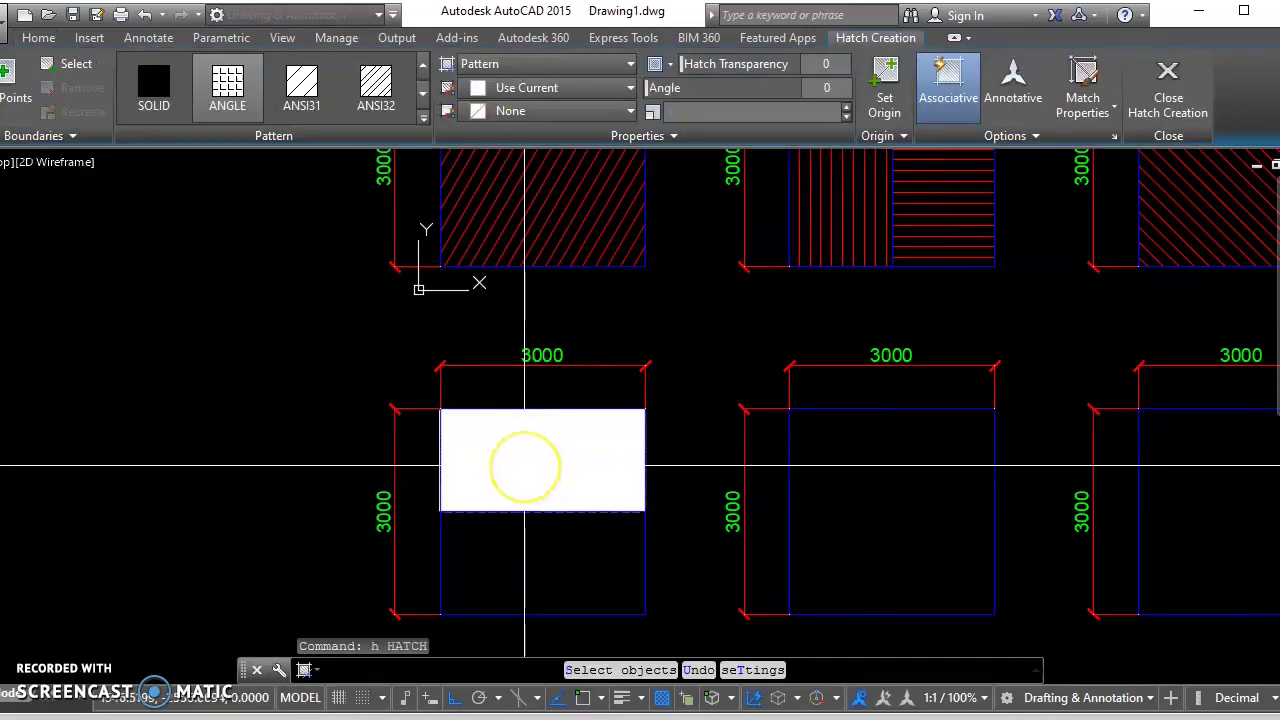
click(525, 466)
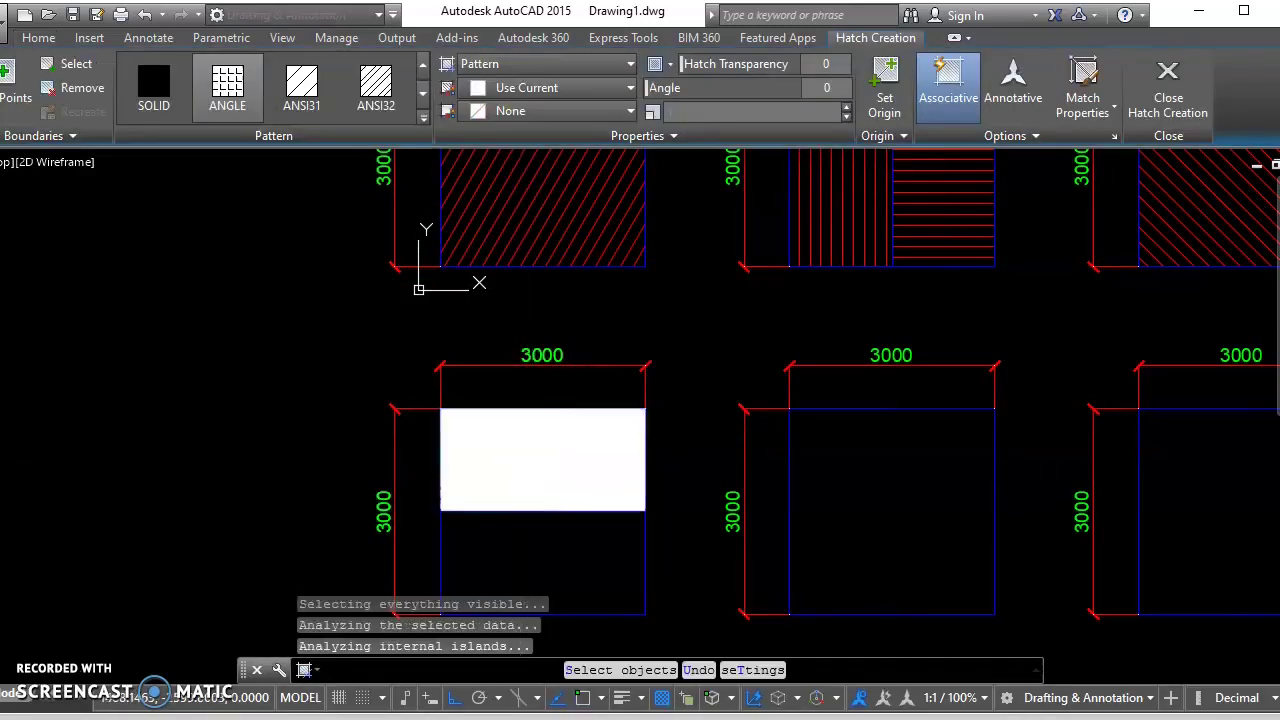
right_click(536, 446)
Change the upper hatch's pattern to AR-HBONE herringbone in Hatch Edit.
click(534, 443)
right_click(536, 446)
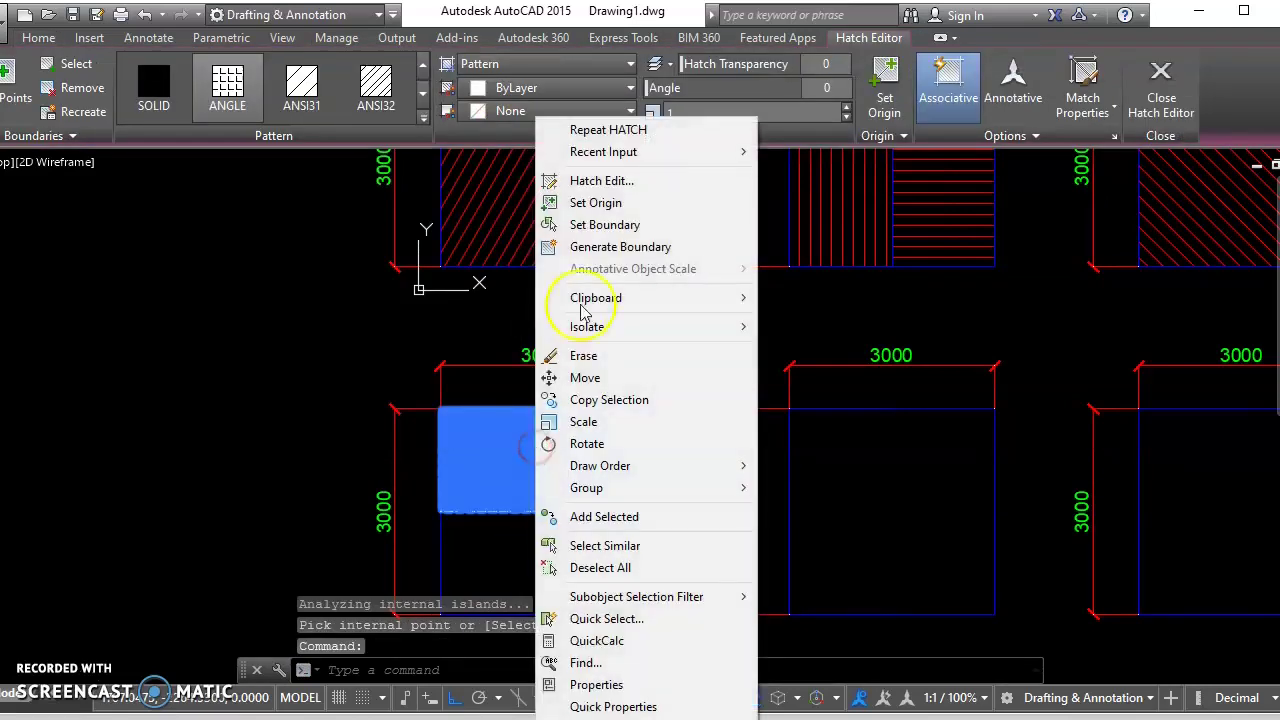
click(605, 181)
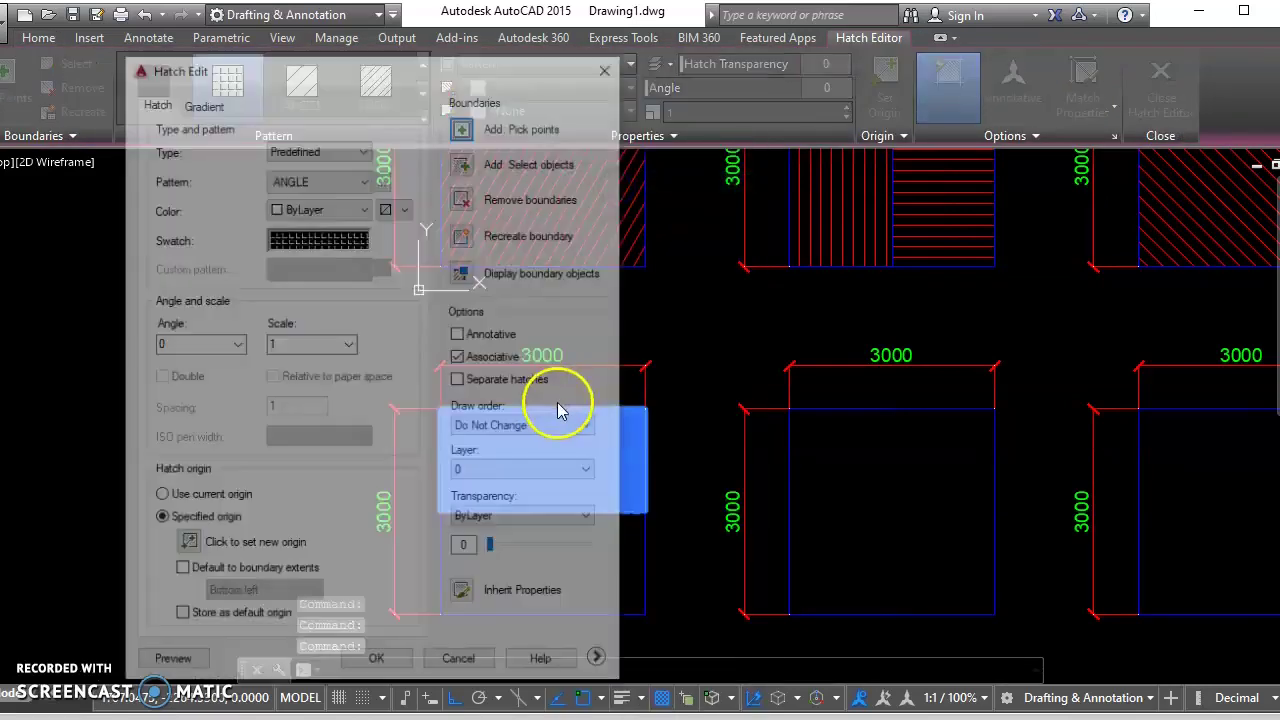
click(326, 243)
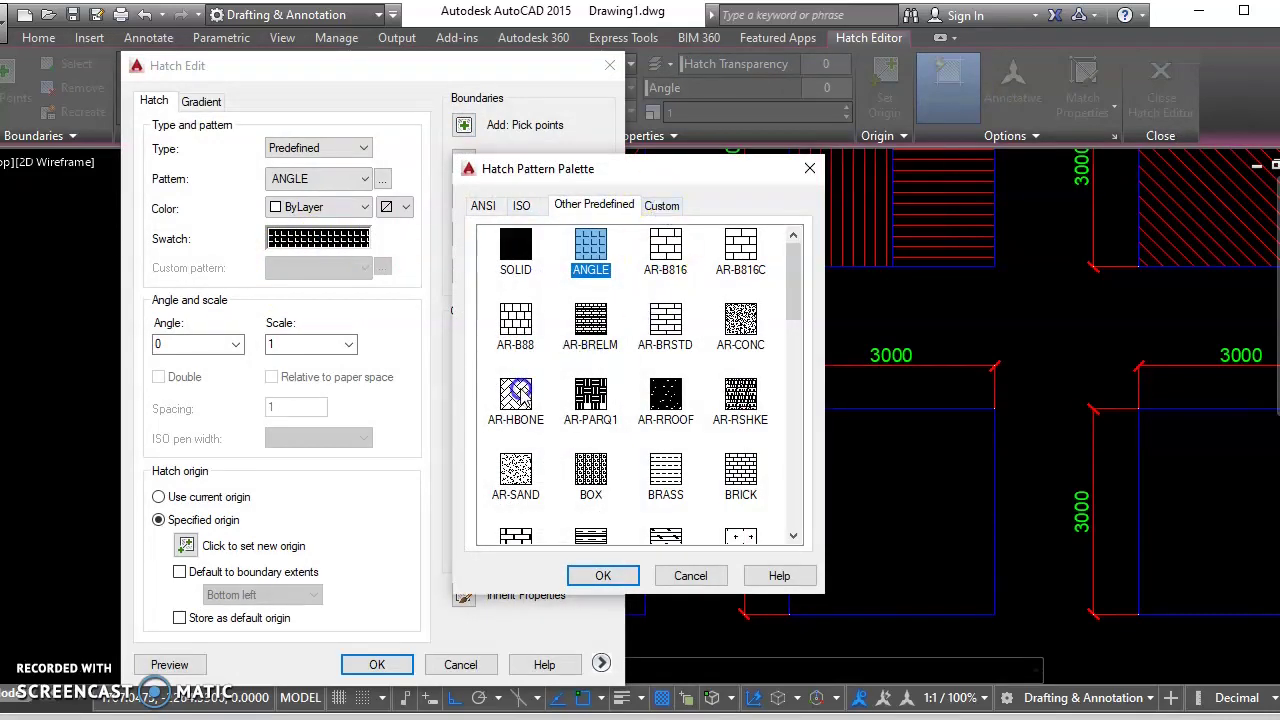
click(597, 575)
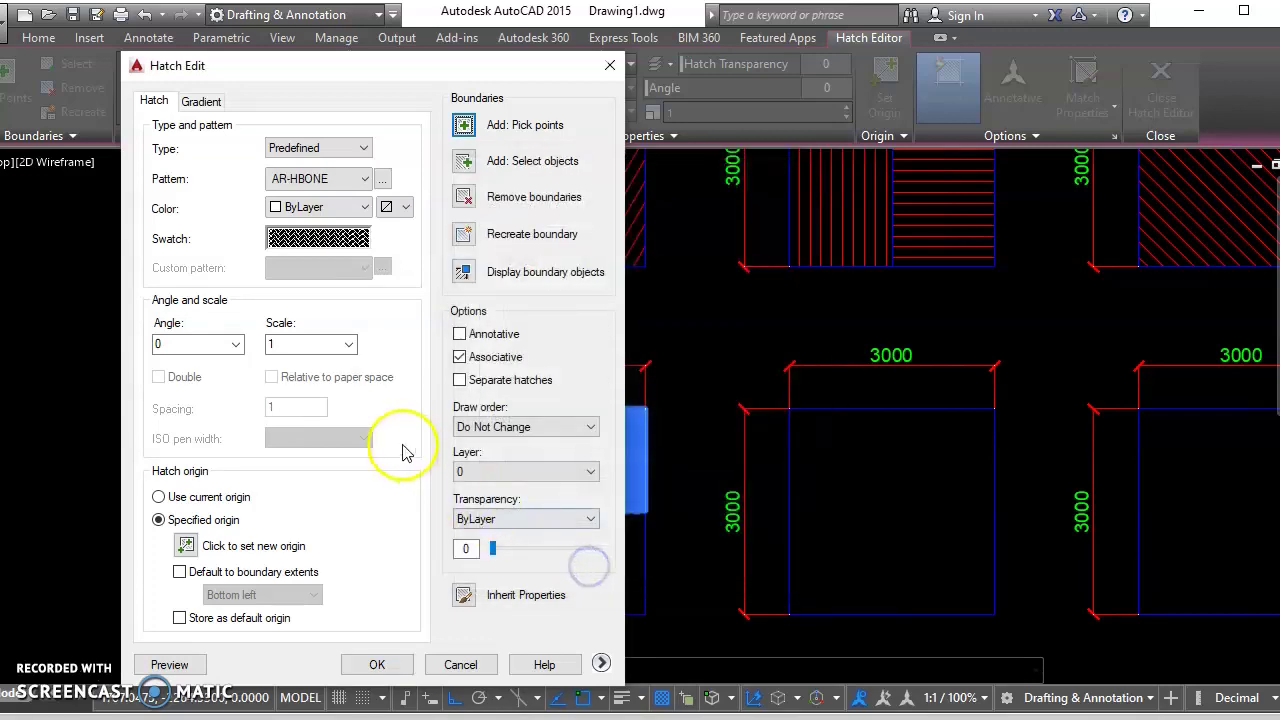
Settle the herringbone hatch on scale 2 after previewing, colour it red and apply.
click(170, 665)
scroll(580, 460, up, 2)
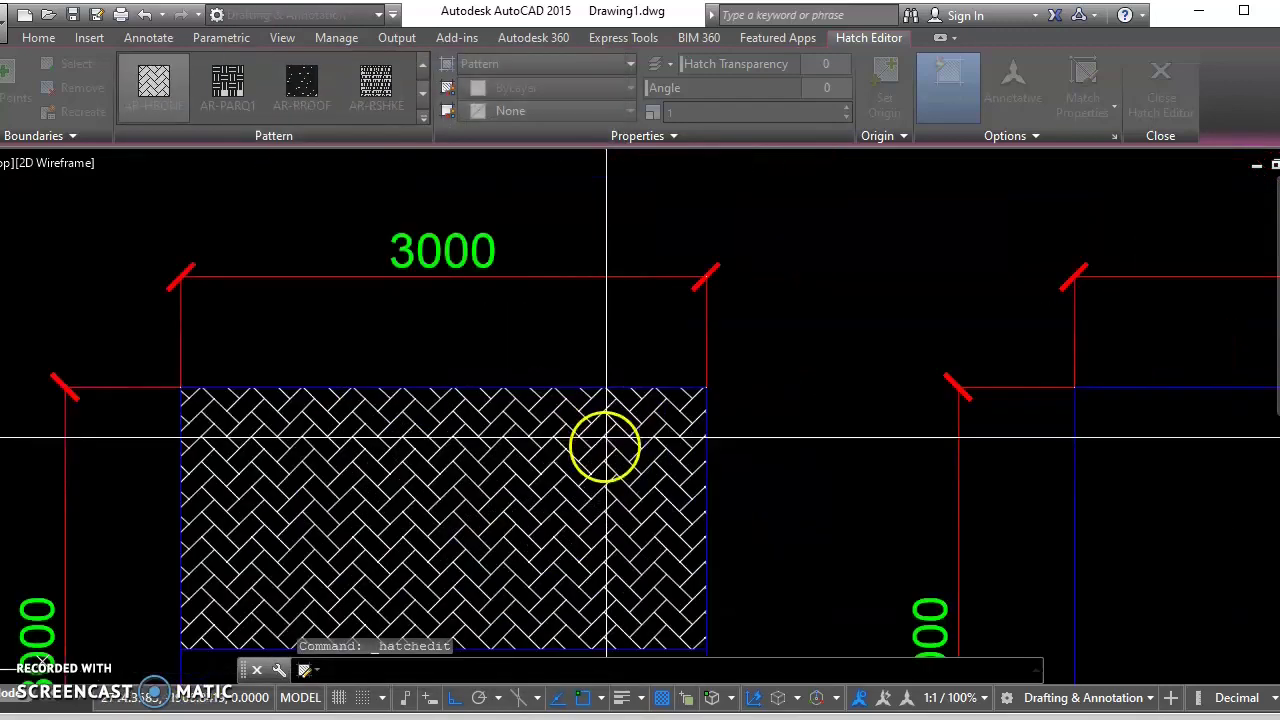
click(552, 489)
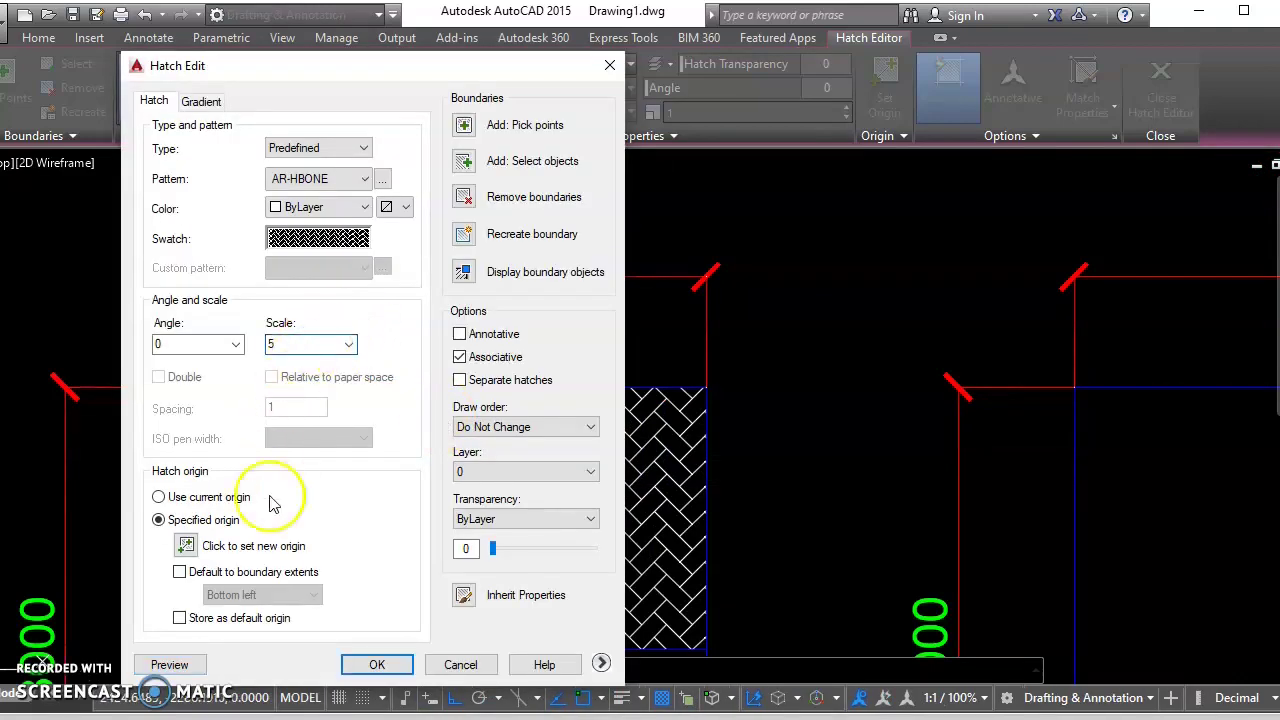
click(190, 665)
click(420, 466)
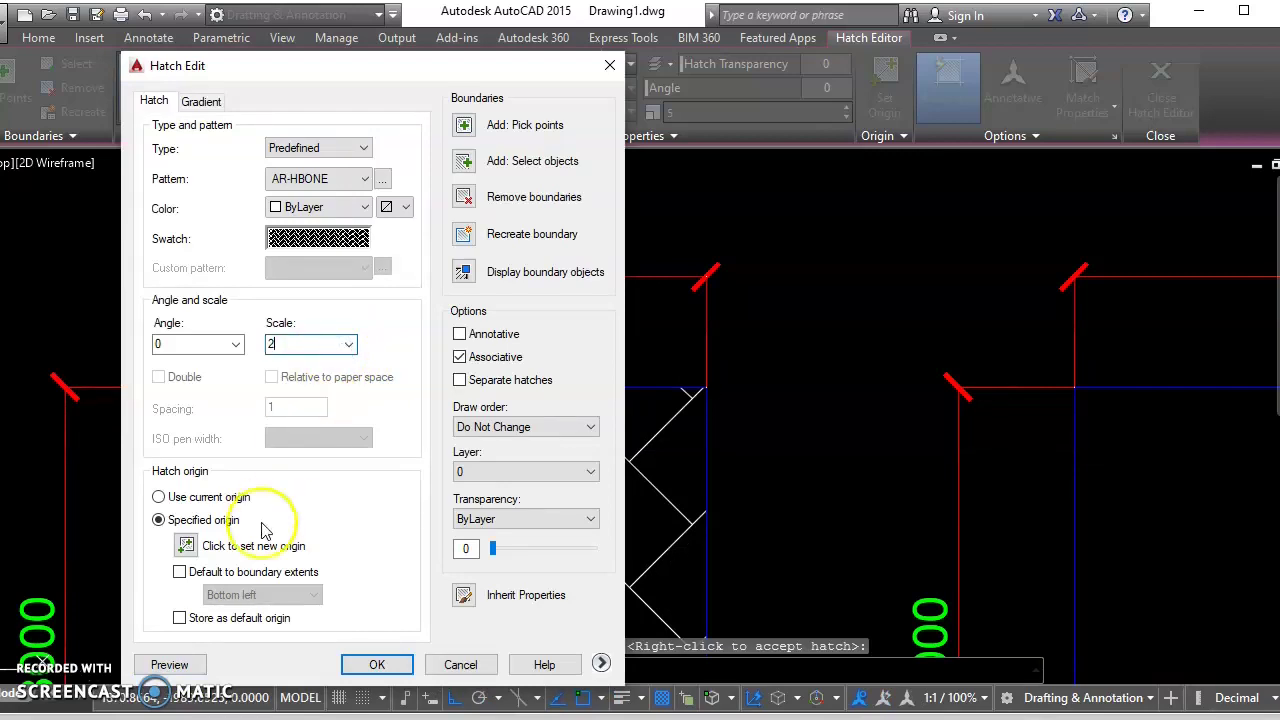
click(170, 665)
scroll(466, 400, down, 2)
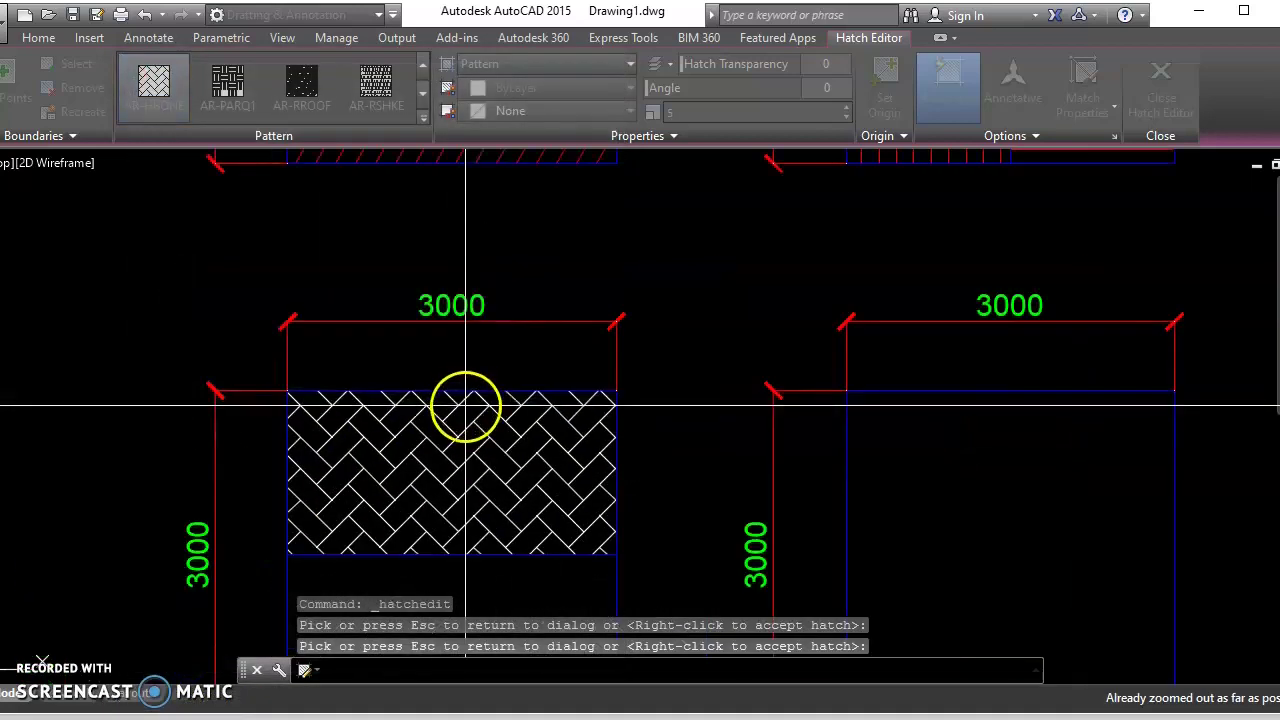
click(510, 480)
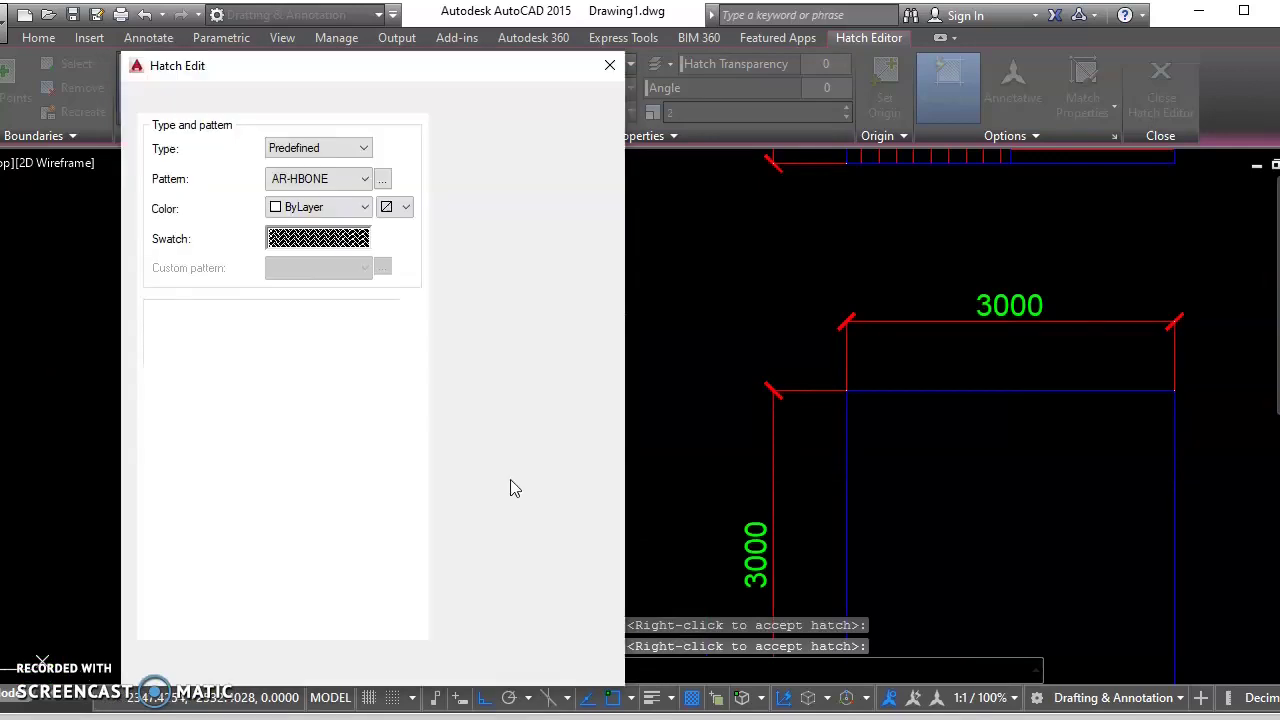
click(330, 208)
click(294, 272)
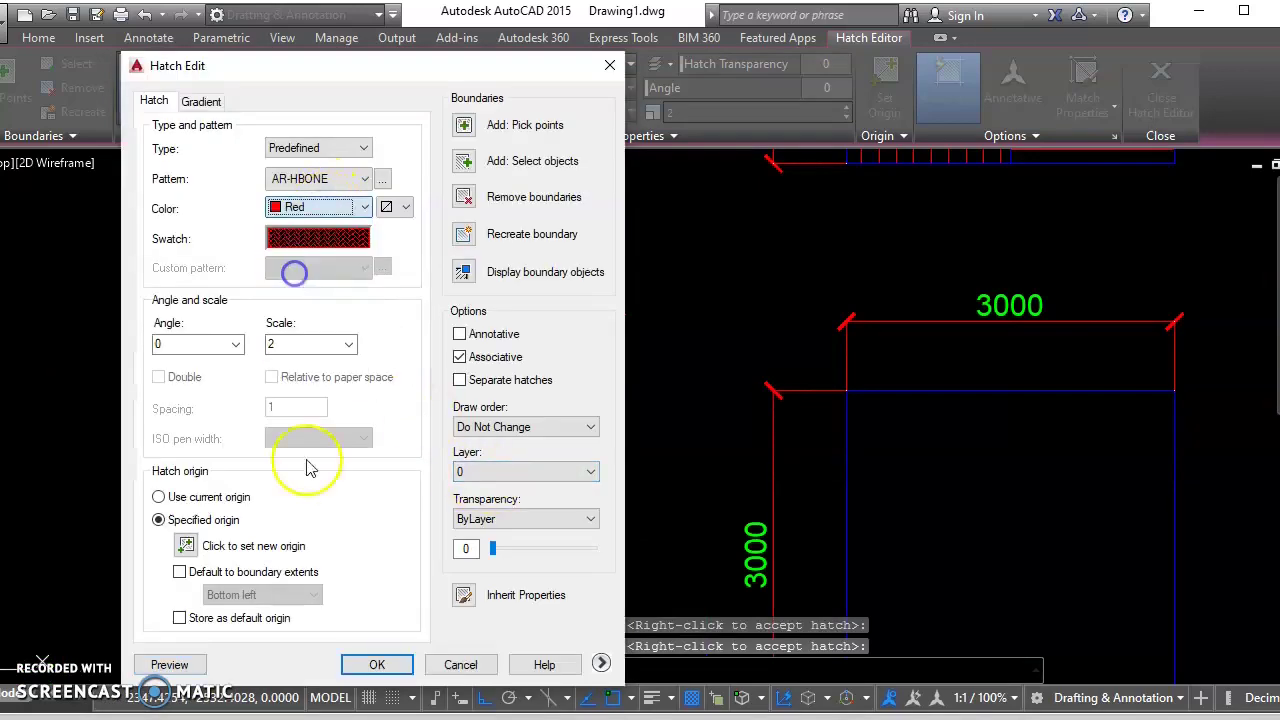
click(375, 665)
middle_drag(522, 425, 568, 279)
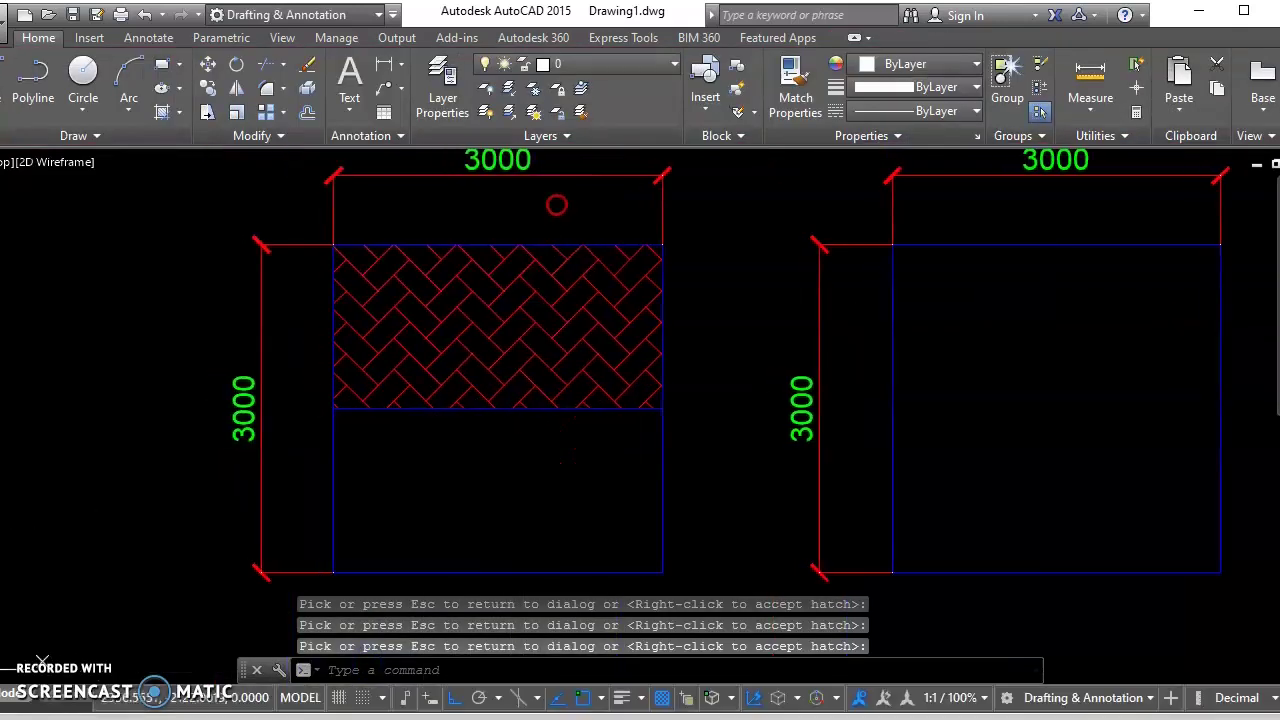
Accept the herringbone hatch and hatch the lower part of the square.
right_click(520, 482)
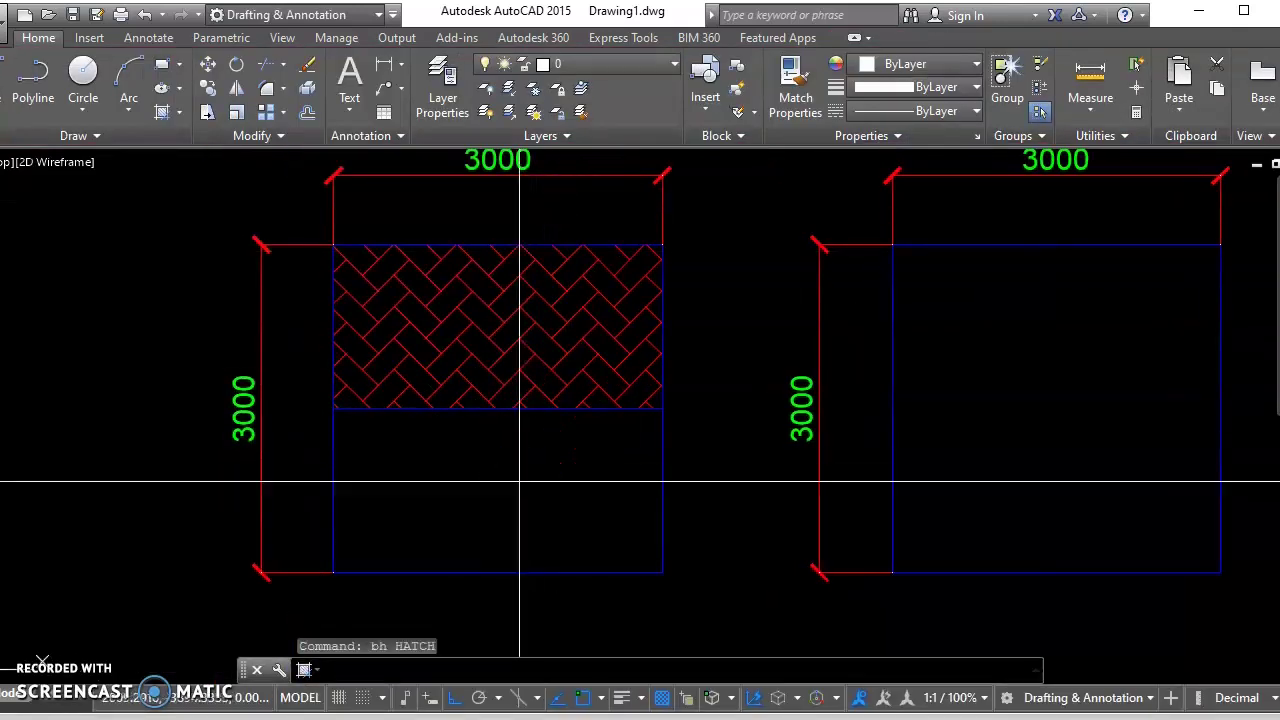
key(Return)
click(500, 467)
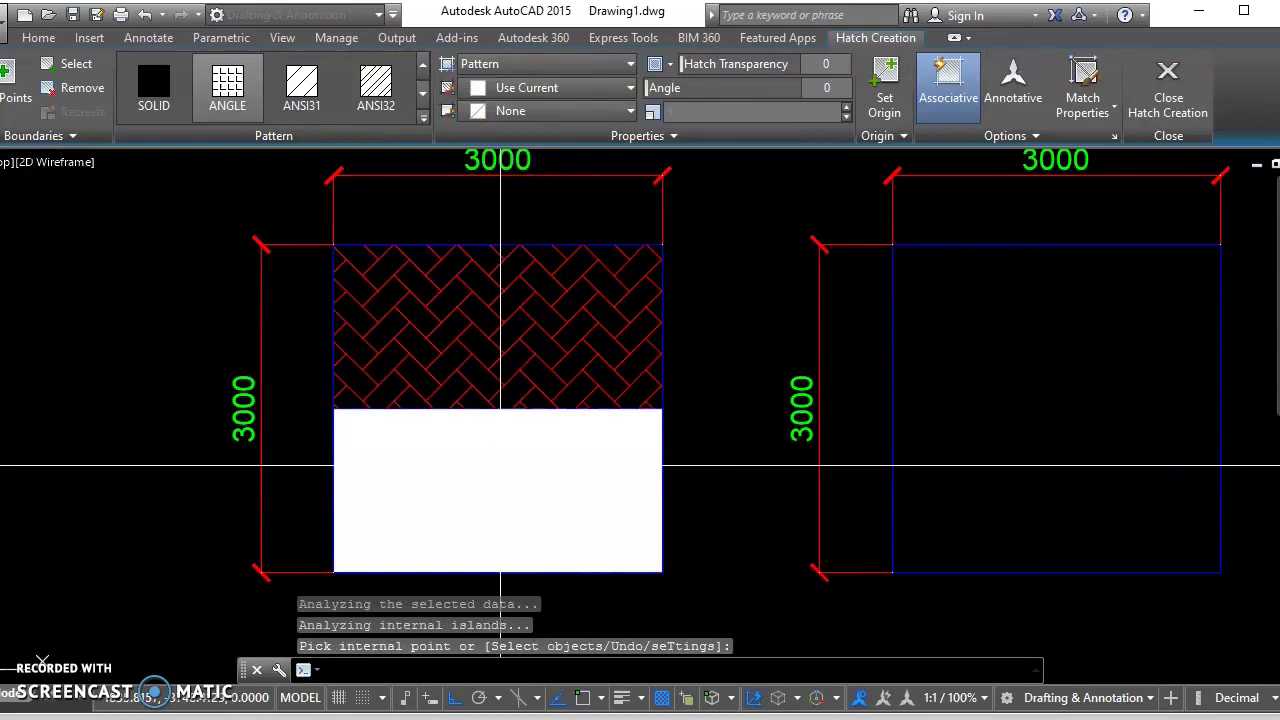
key(Return)
Change the lower hatch's pattern to EARTH in Hatch Edit.
click(479, 462)
right_click(479, 462)
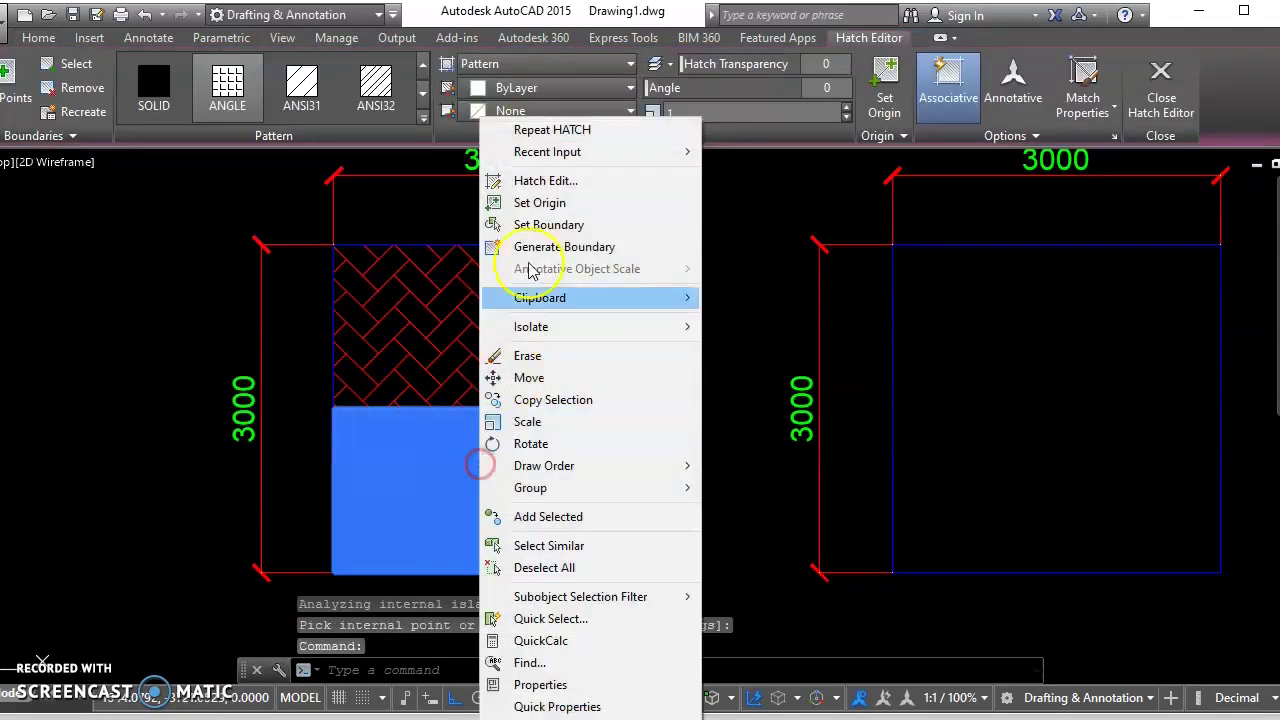
click(555, 180)
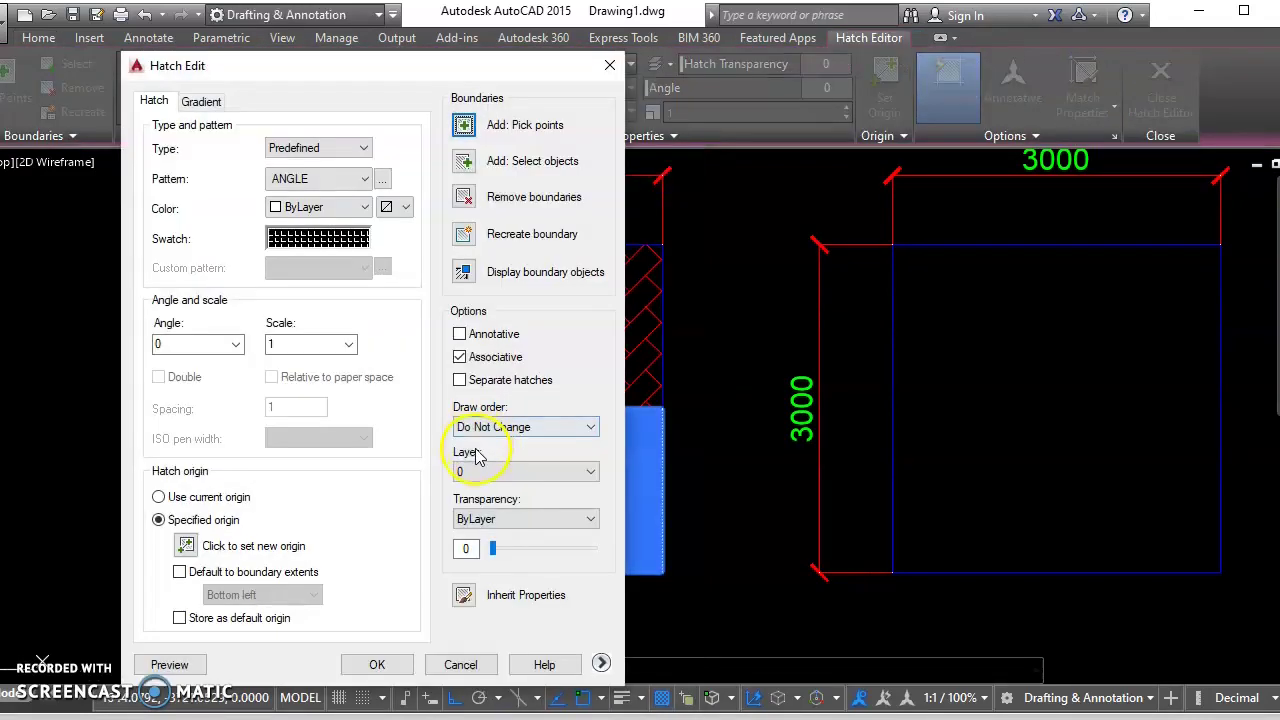
click(348, 242)
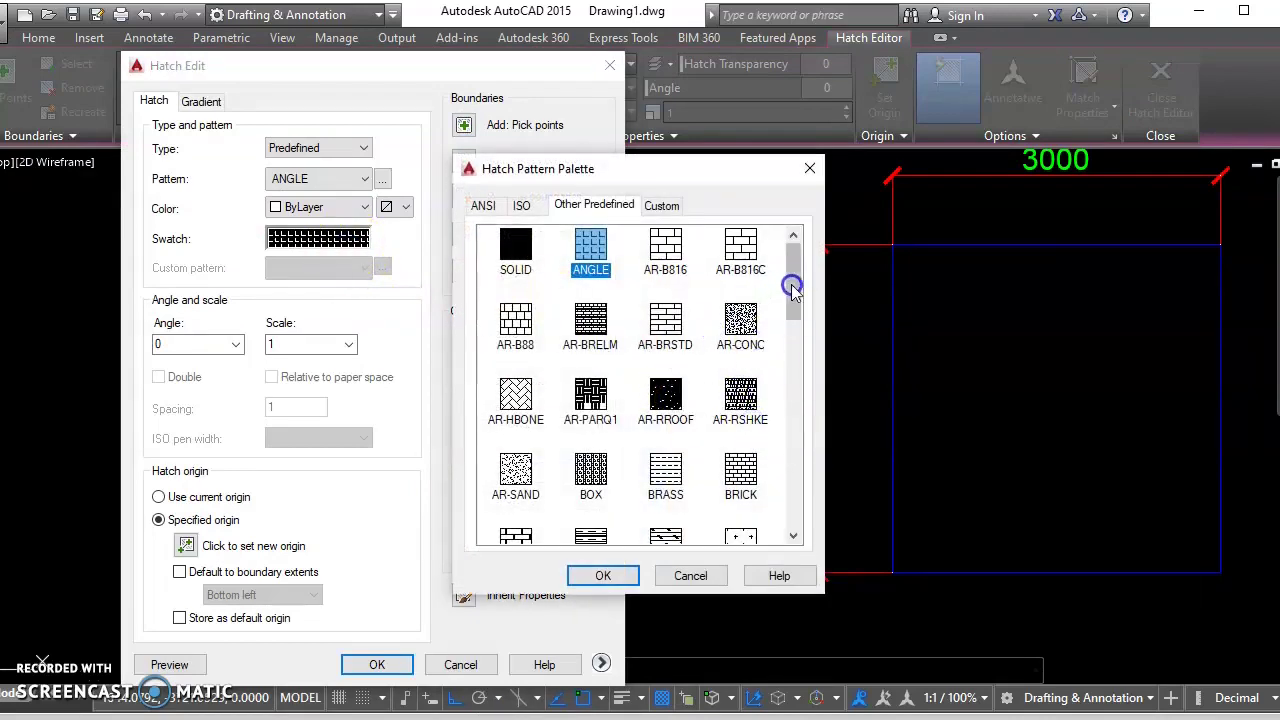
drag(792, 289, 793, 322)
click(741, 425)
click(603, 578)
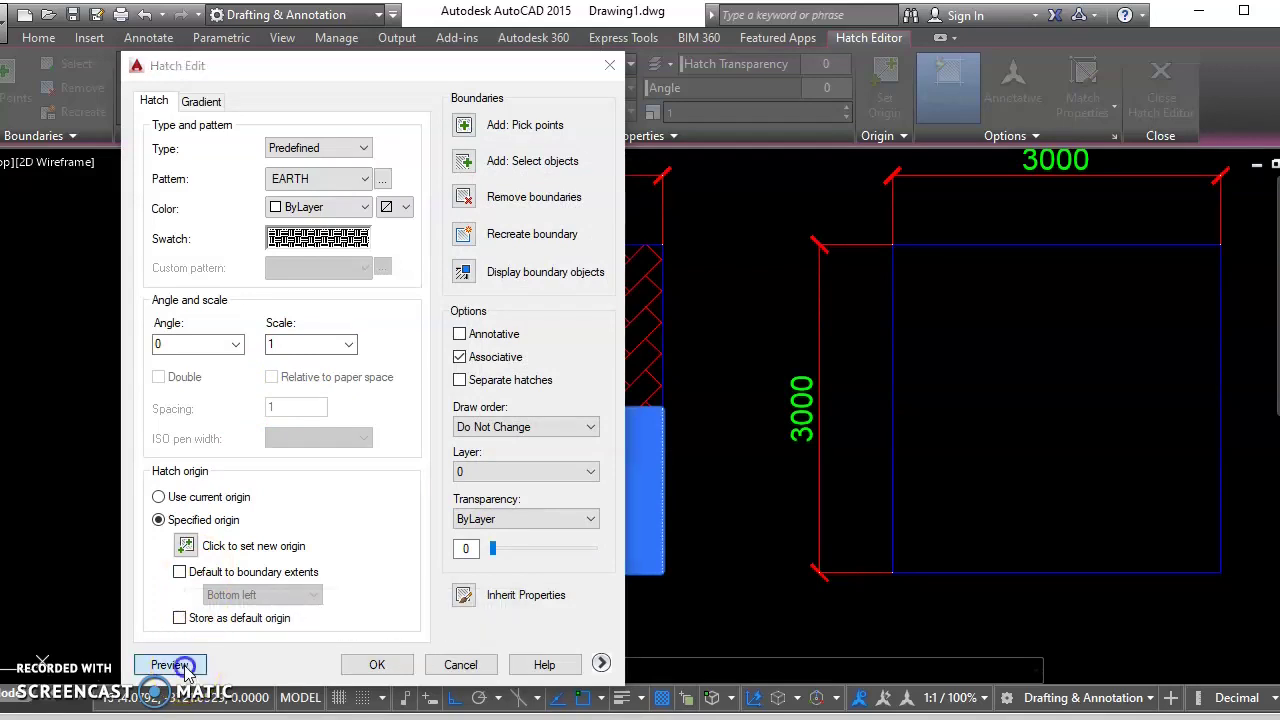
Try scales 5 and 50, settle the EARTH hatch on scale 30, make it red and apply.
click(169, 664)
scroll(490, 480, up, 2)
click(505, 472)
double_click(317, 345)
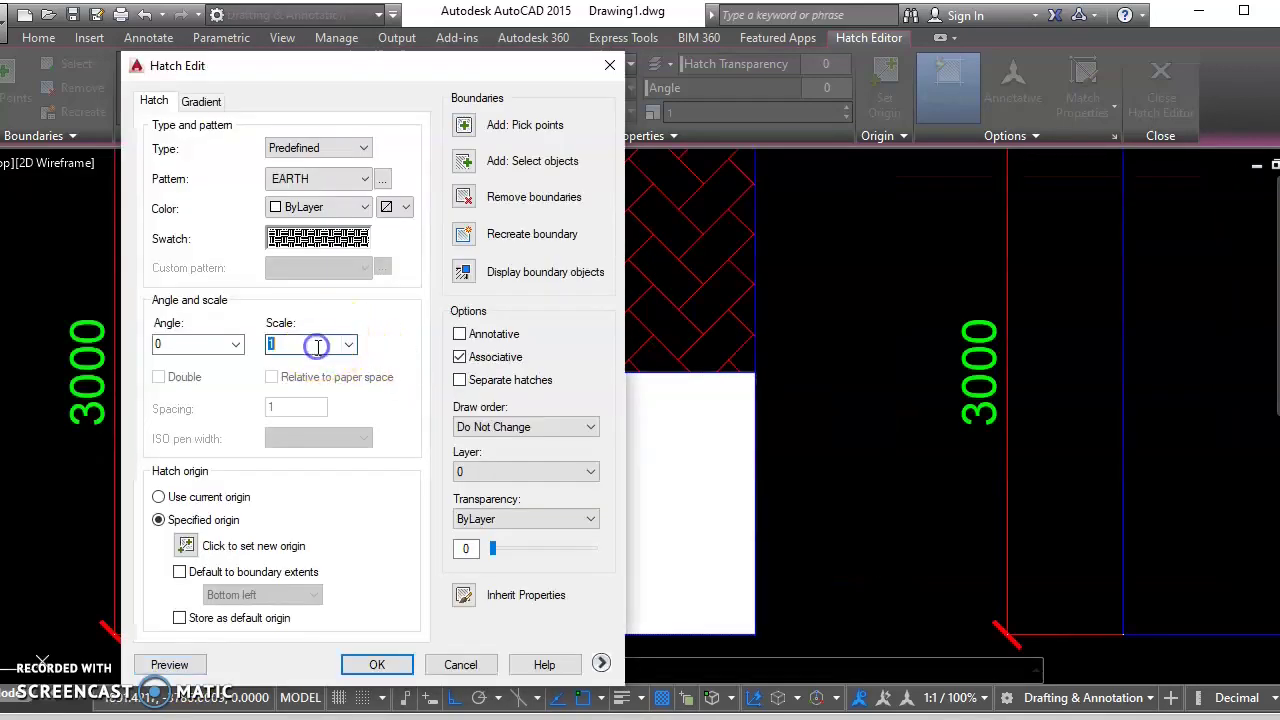
click(169, 664)
click(463, 480)
text(0)
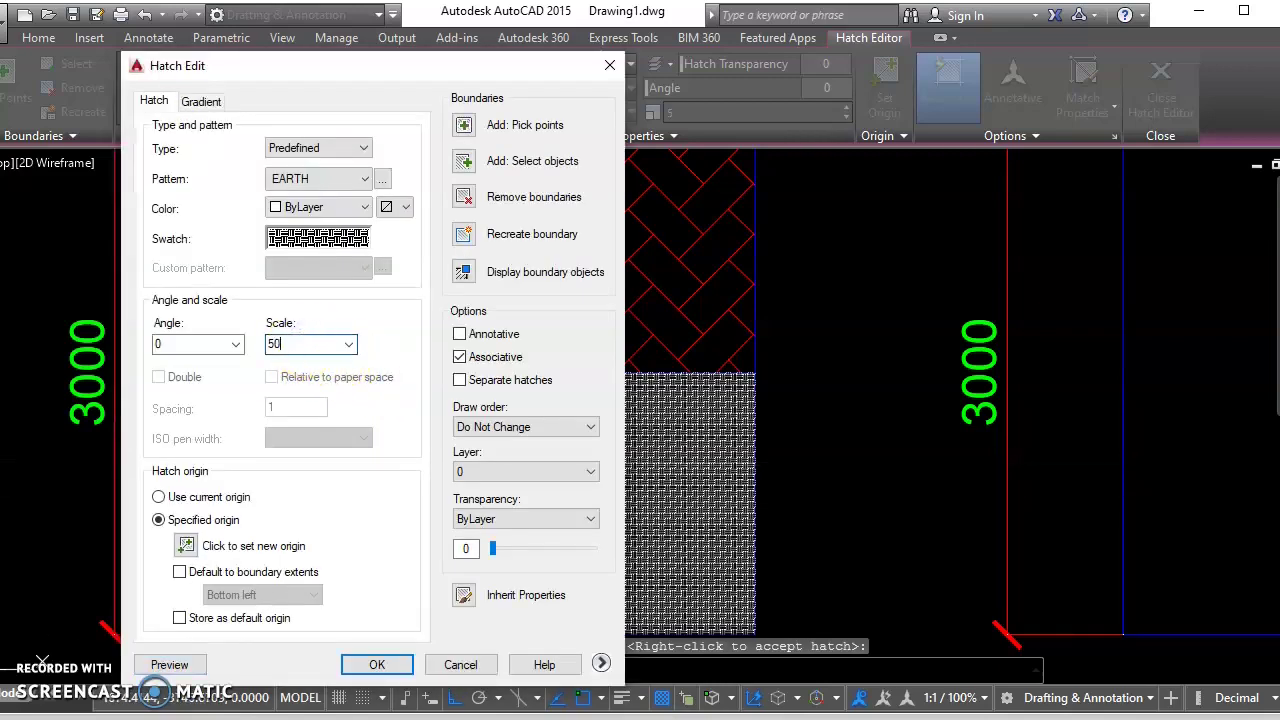
click(169, 664)
click(506, 477)
double_click(317, 343)
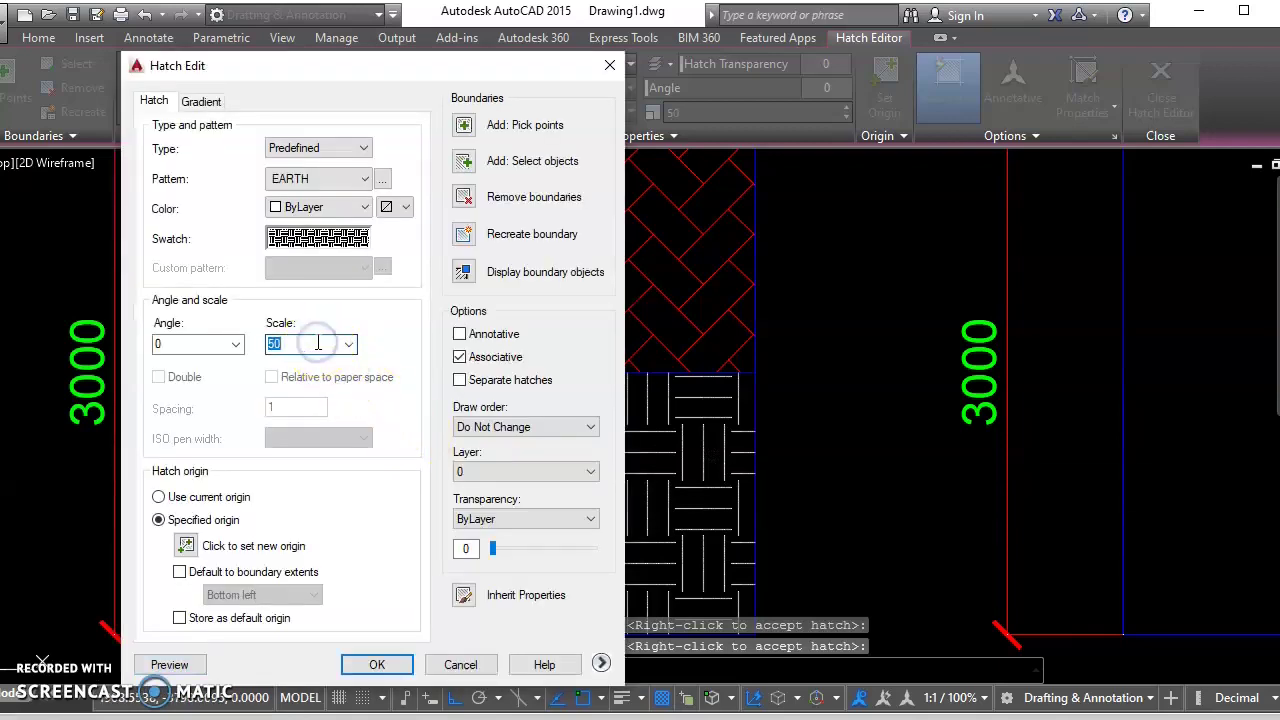
click(169, 664)
click(476, 449)
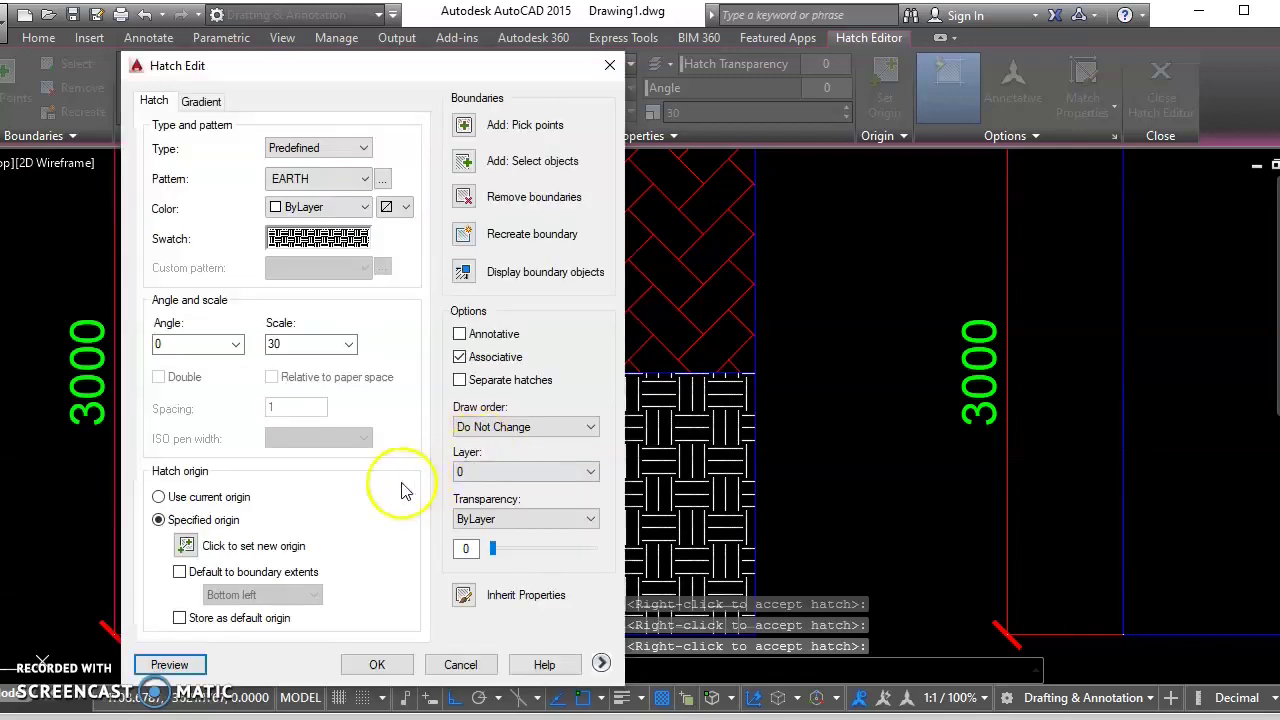
click(310, 207)
click(305, 277)
click(370, 665)
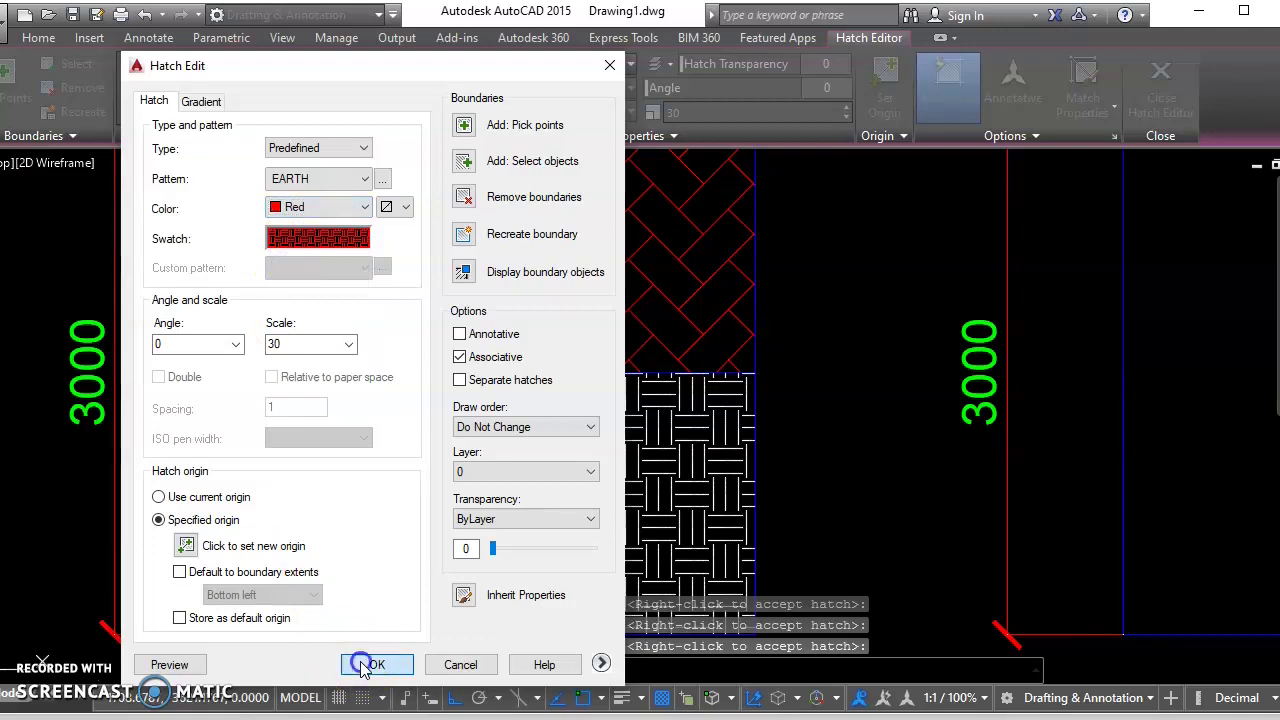
scroll(675, 430, down, 2)
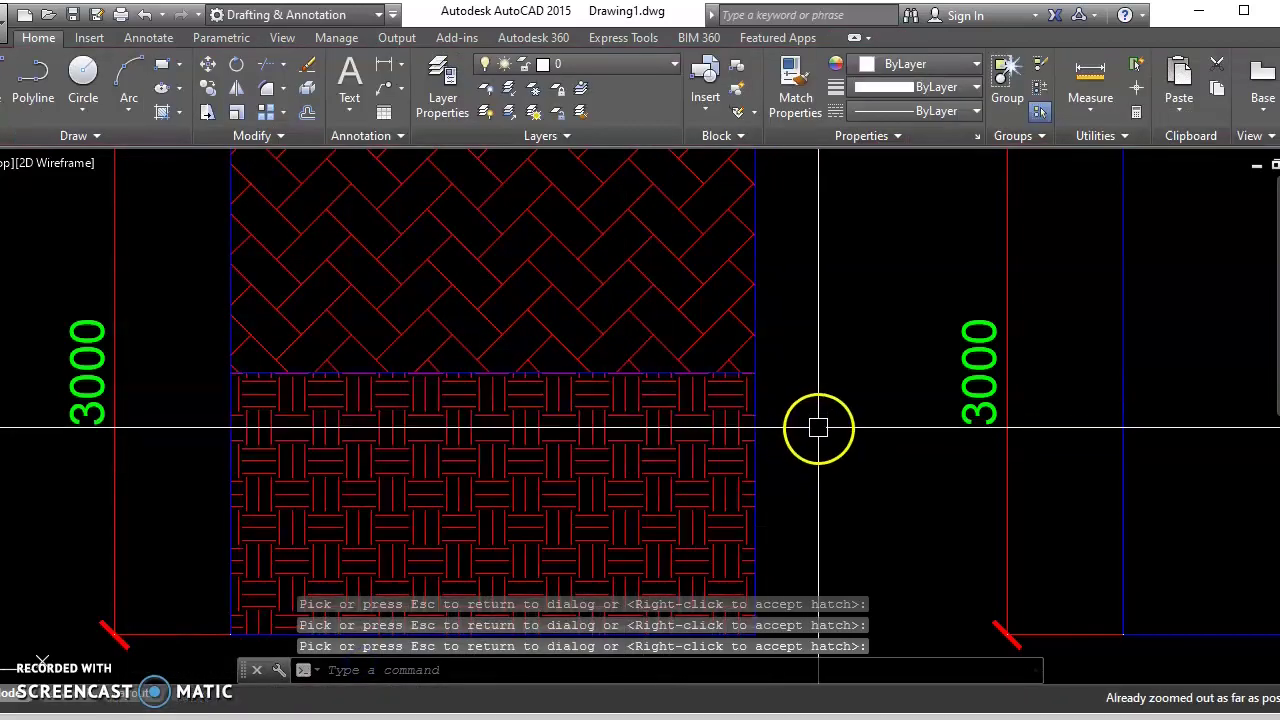
Accept the hatch and Save As exercises.dwg in the Desktop folder.
scroll(849, 420, up, 2)
scroll(743, 380, down, 2)
right_click(777, 468)
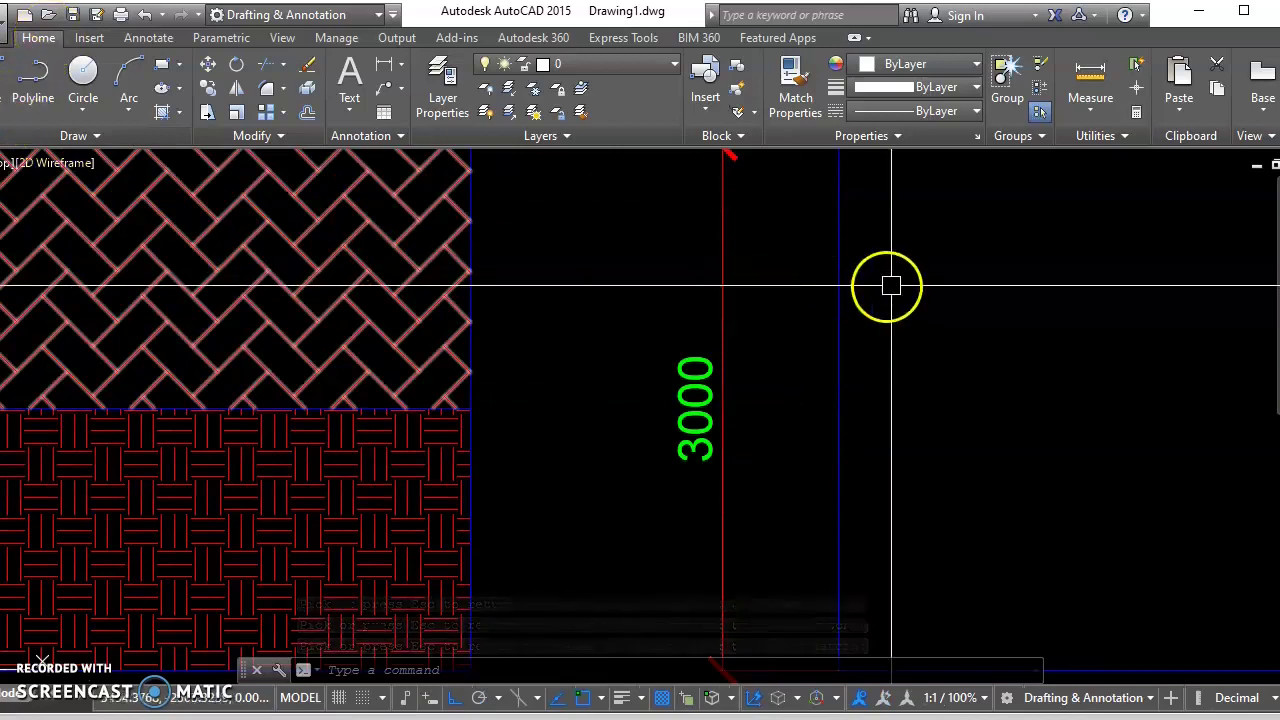
click(8, 18)
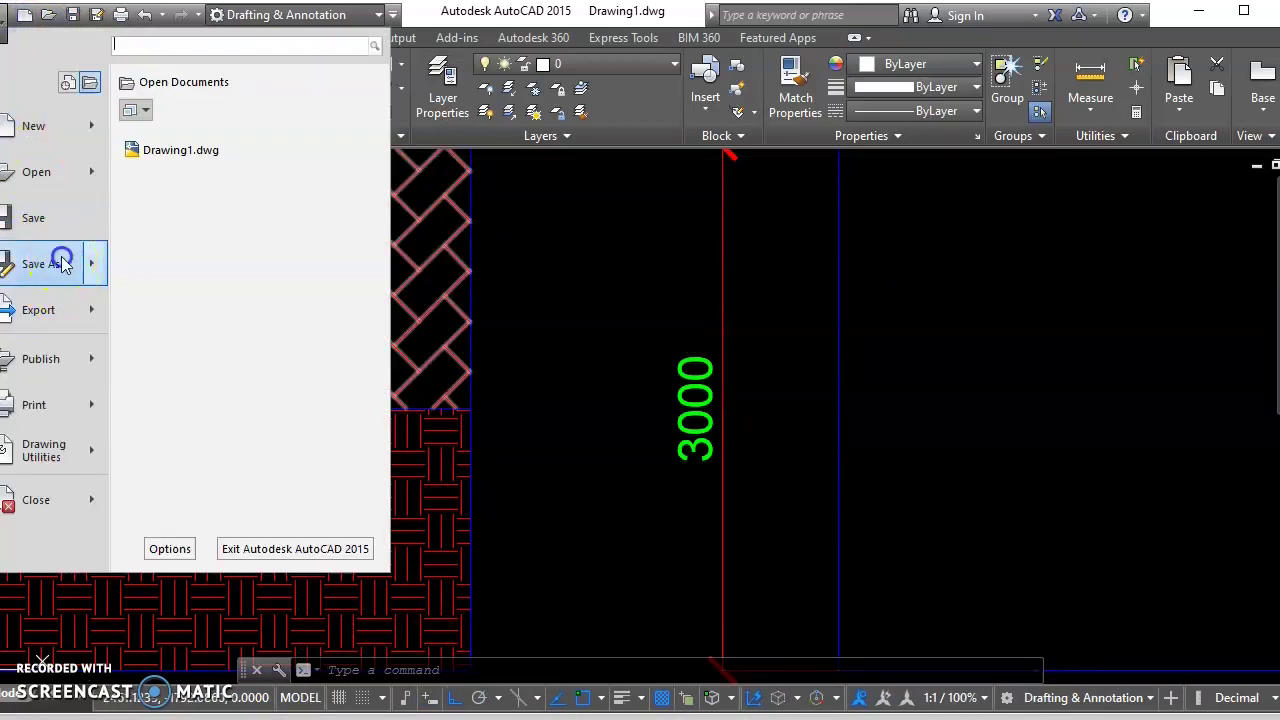
click(60, 258)
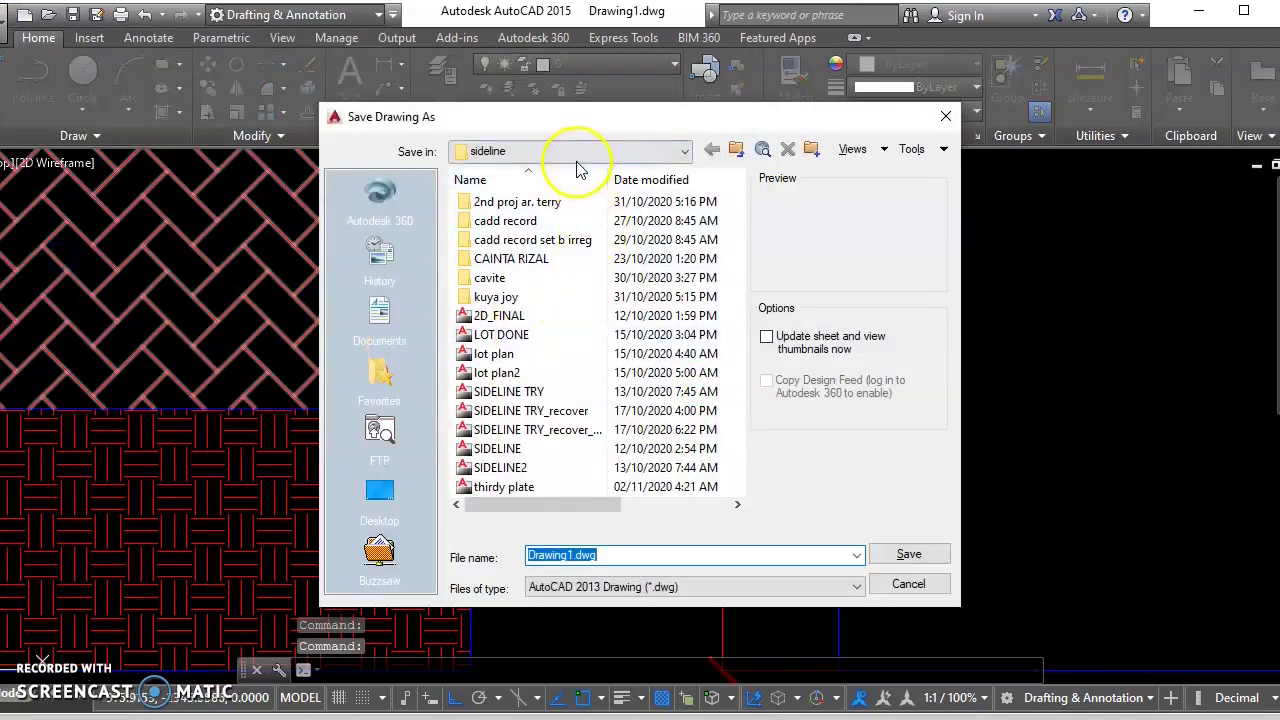
click(572, 150)
click(486, 172)
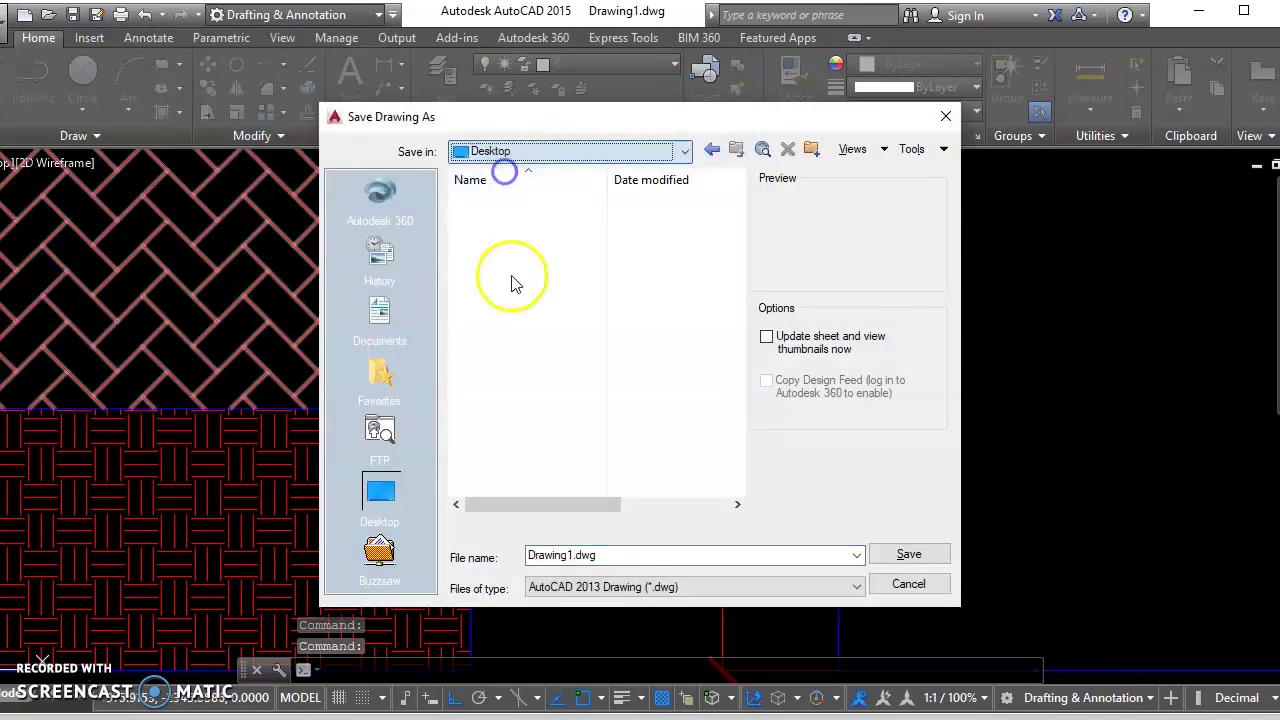
click(613, 555)
text(exercises)
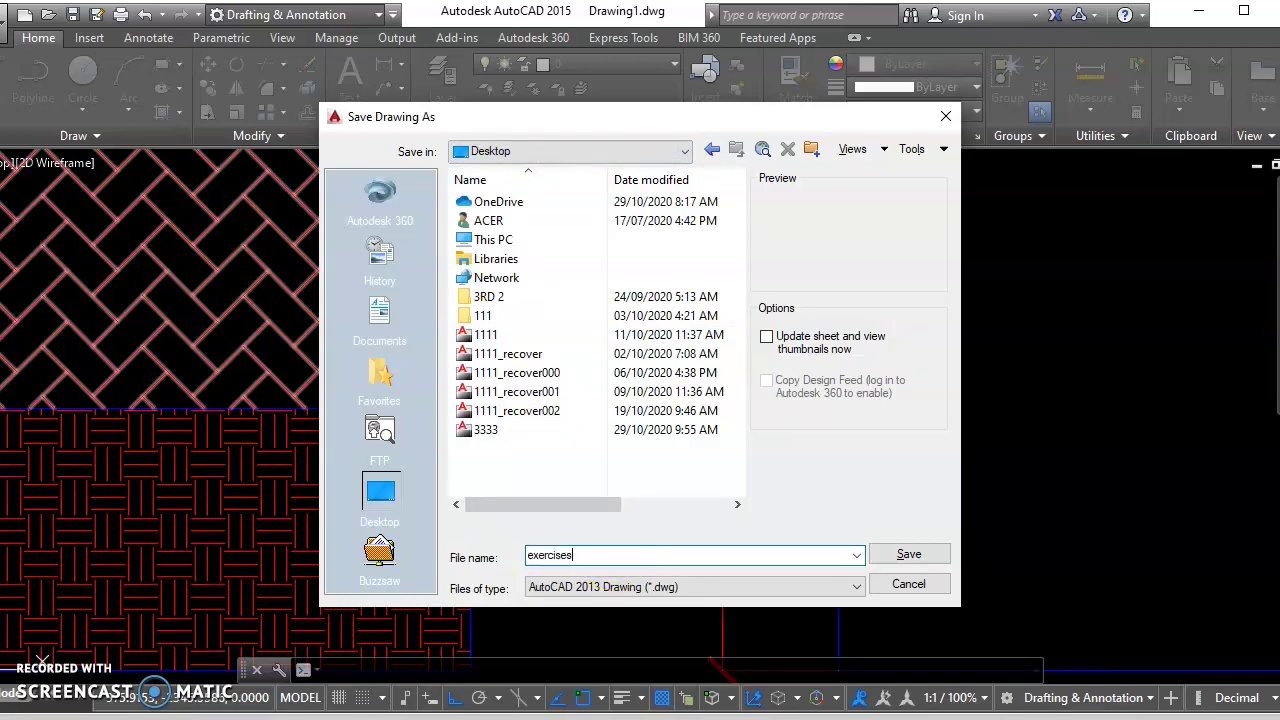
key(Return)
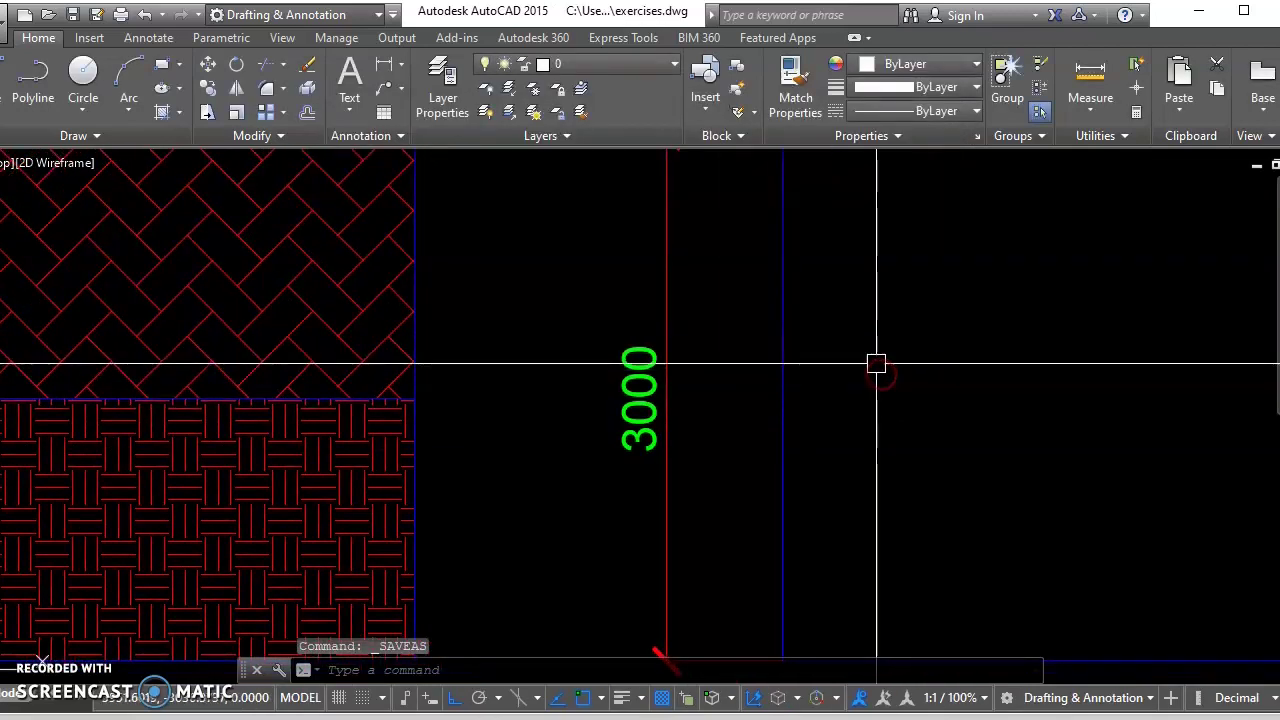
Zoom to extents with Z, E to show the whole drawing.
text(z)
key(Return)
text(e)
key(Return)
key(Escape)
Draw a vertical line from top to bottom edge of the bottom-middle square.
middle_drag(689, 486, 668, 310)
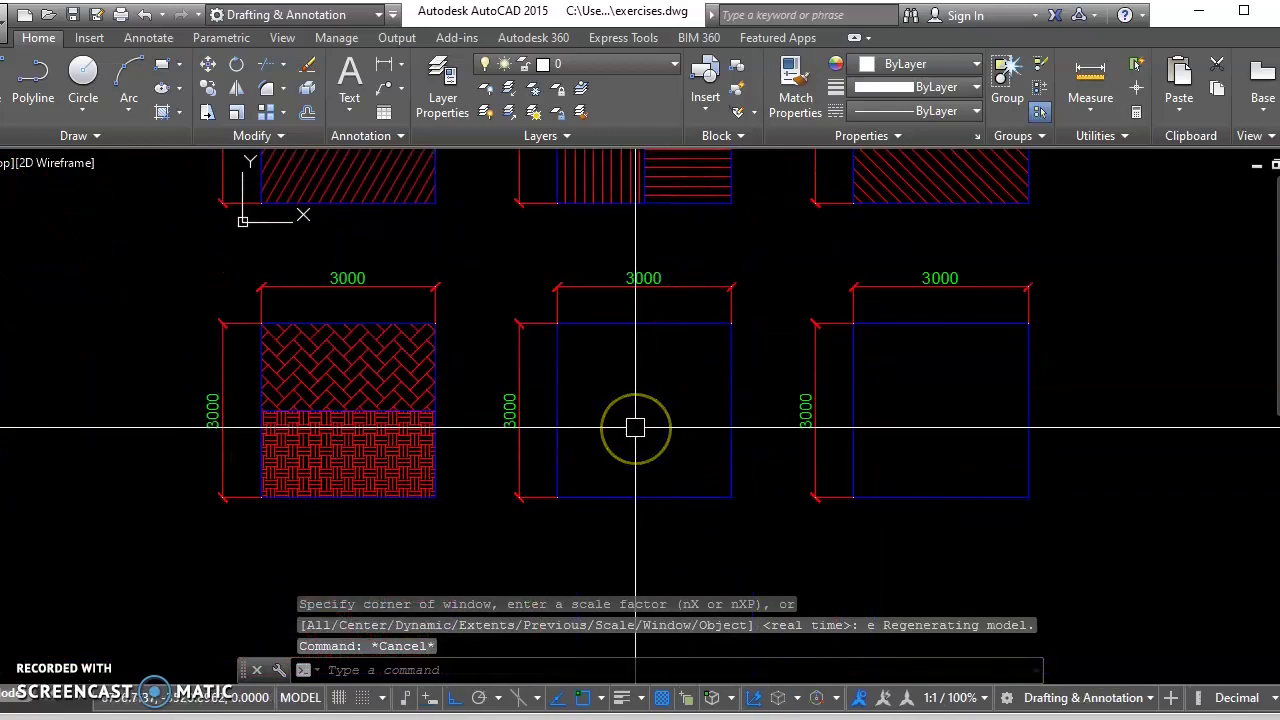
text(L)
key(Return)
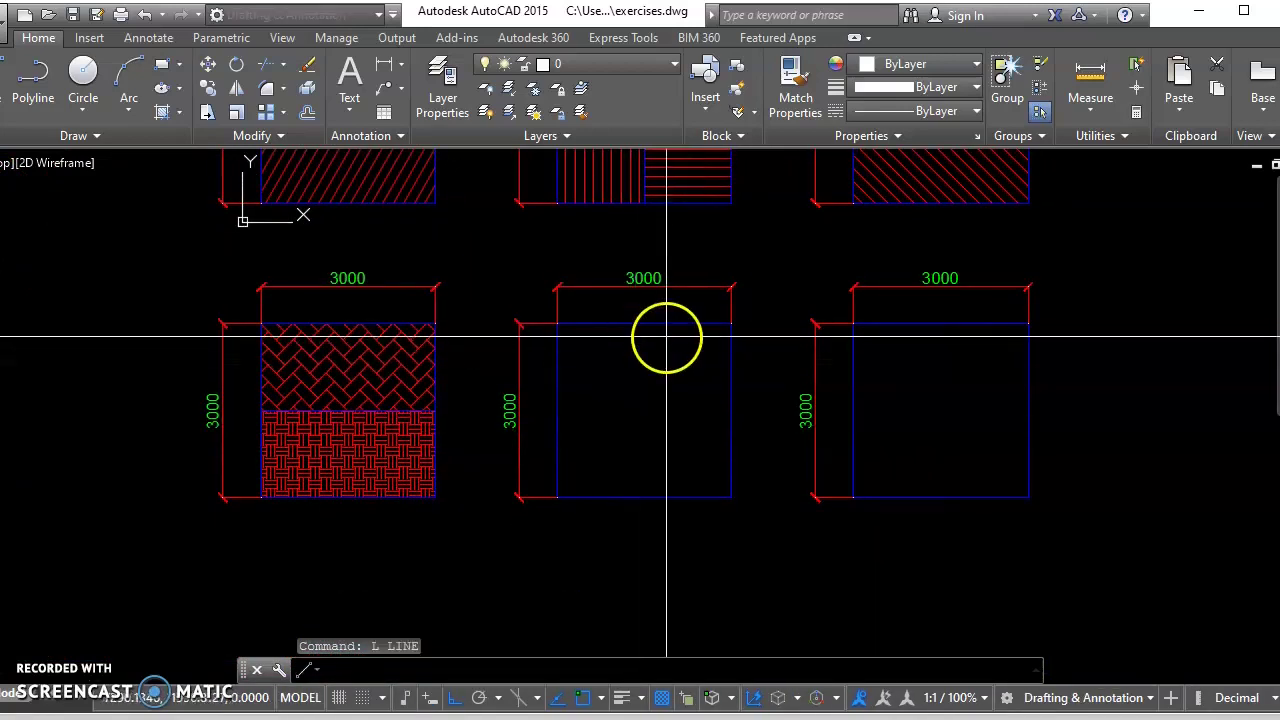
click(644, 323)
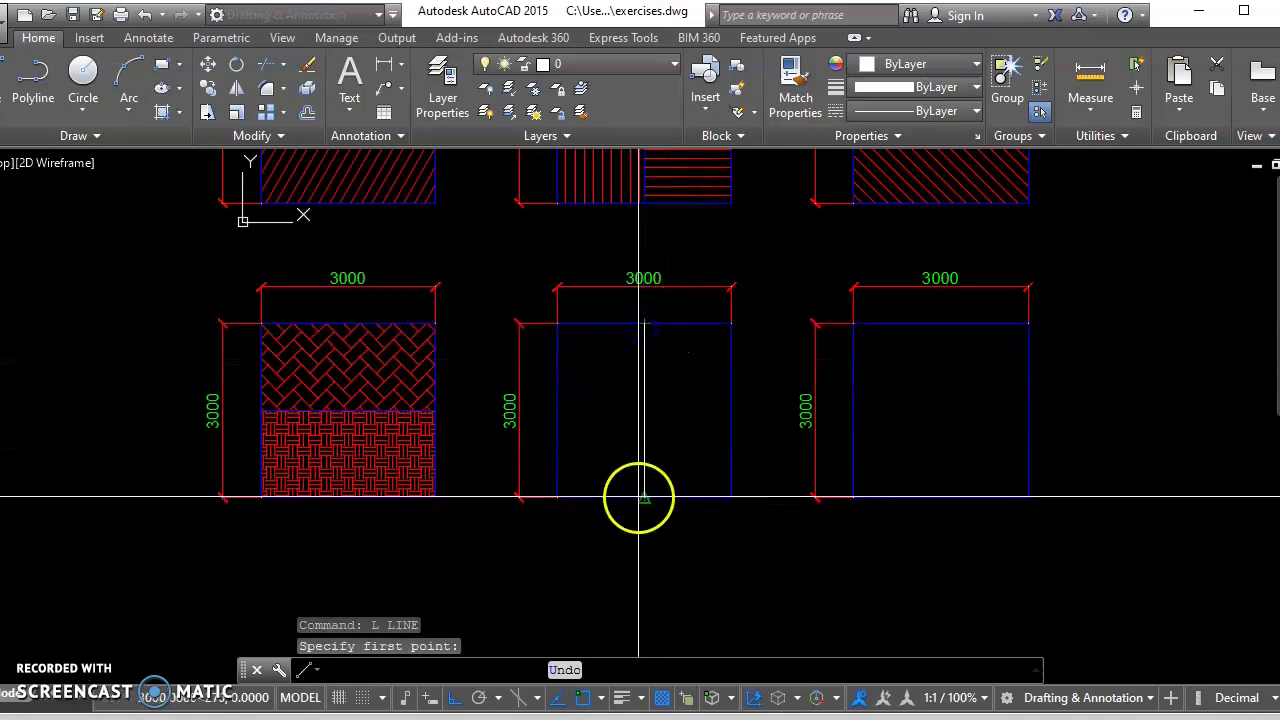
click(639, 491)
key(Escape)
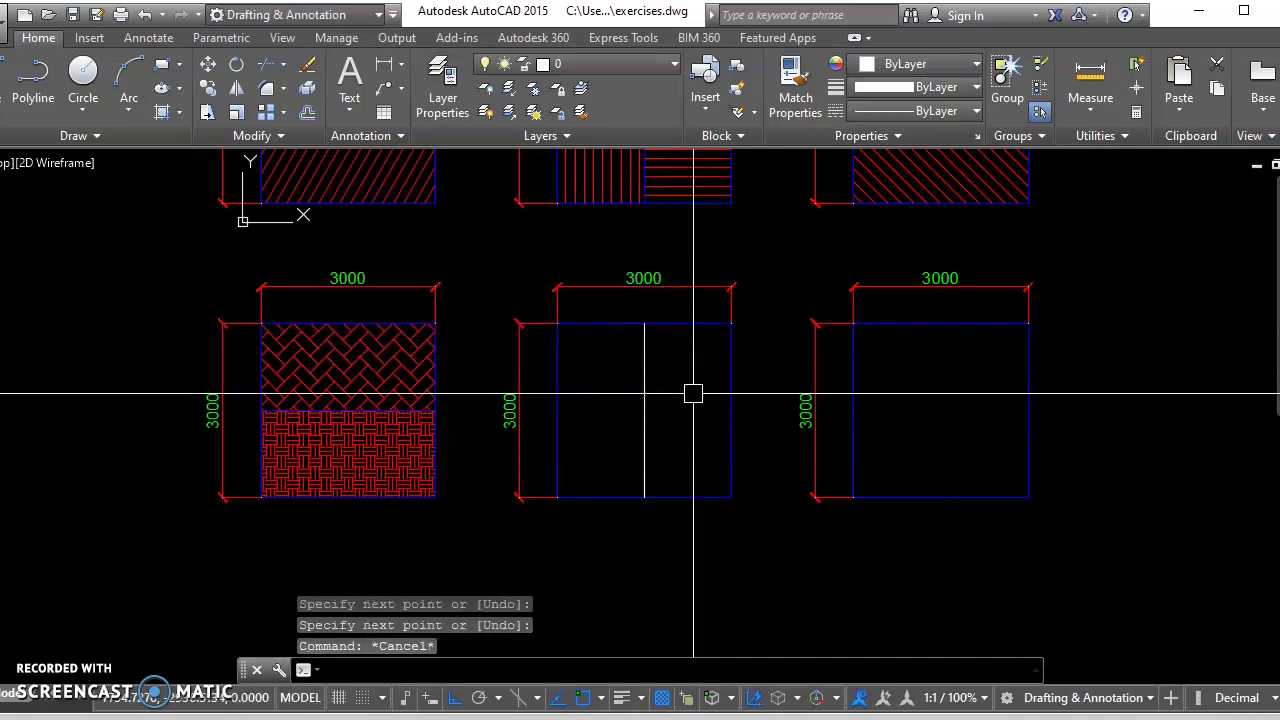
Match the blue square's properties onto the new vertical line.
text(MA)
key(Return)
click(731, 363)
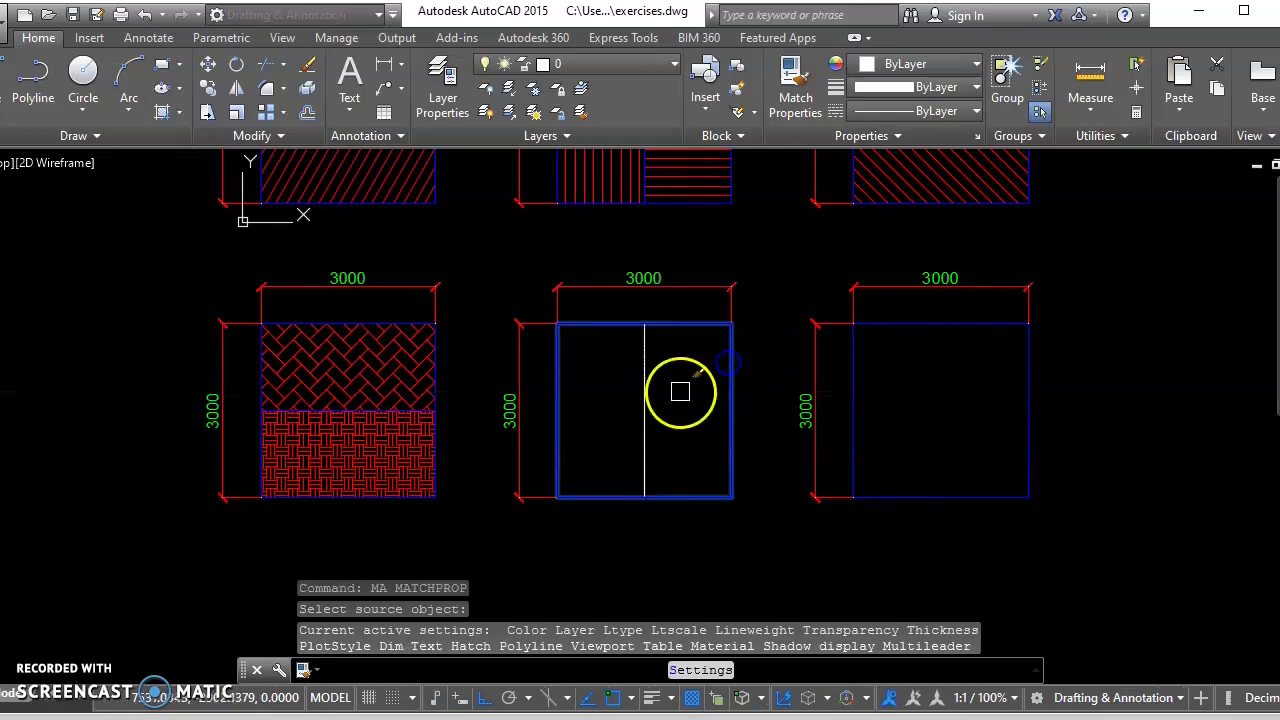
click(680, 386)
click(597, 418)
key(Escape)
Start BH and pick the middle square's left half to hatch.
click(603, 407)
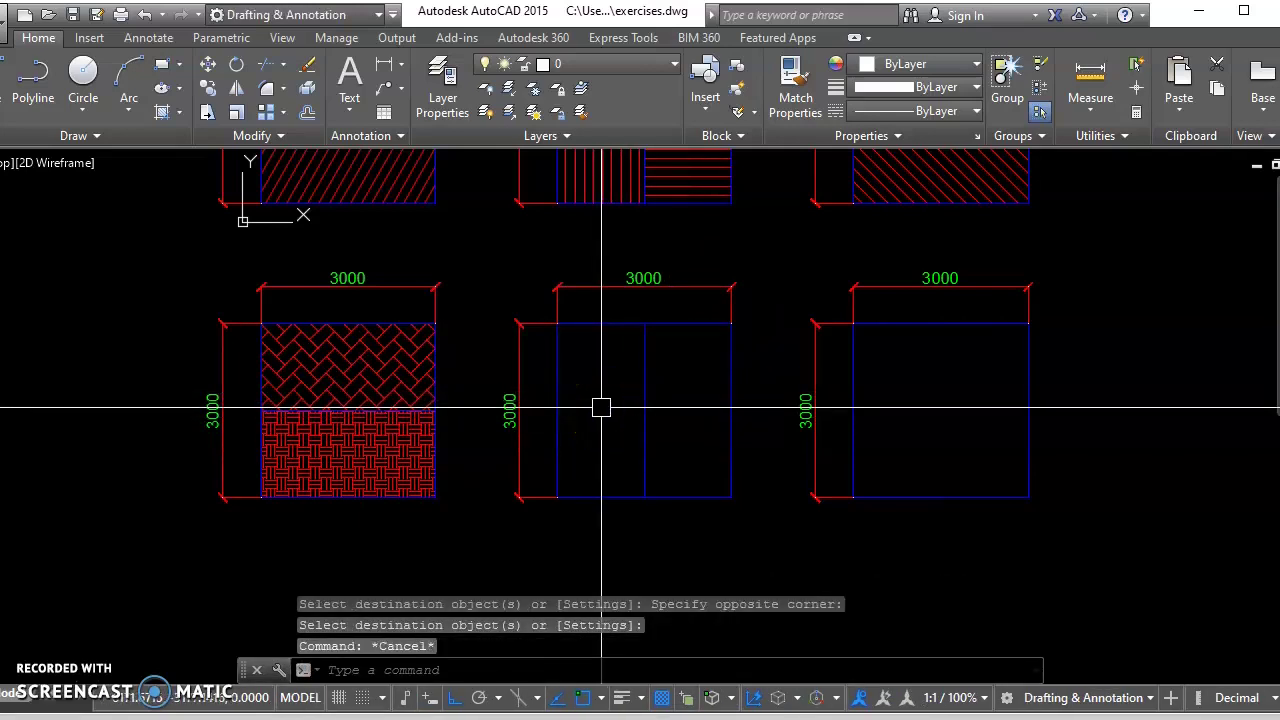
text(bh)
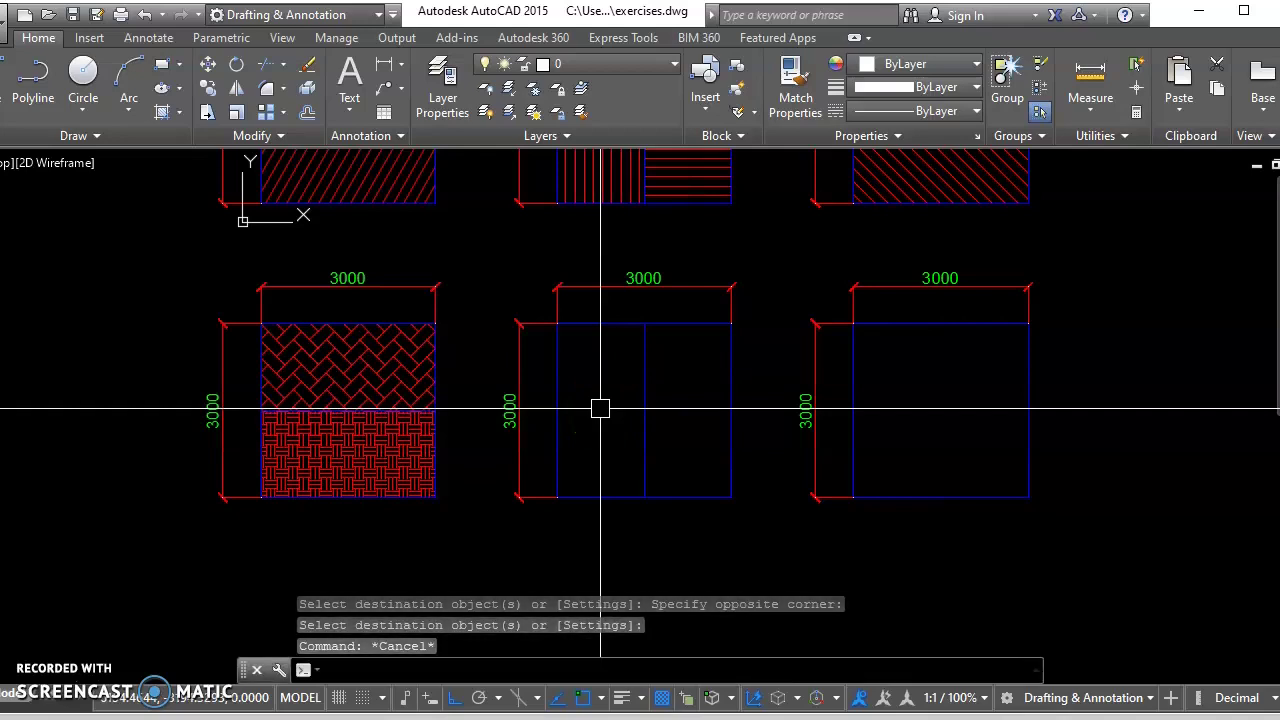
key(Return)
click(600, 400)
Accept the left-half hatch and change its pattern to GRAVEL in Hatch Edit.
right_click(586, 463)
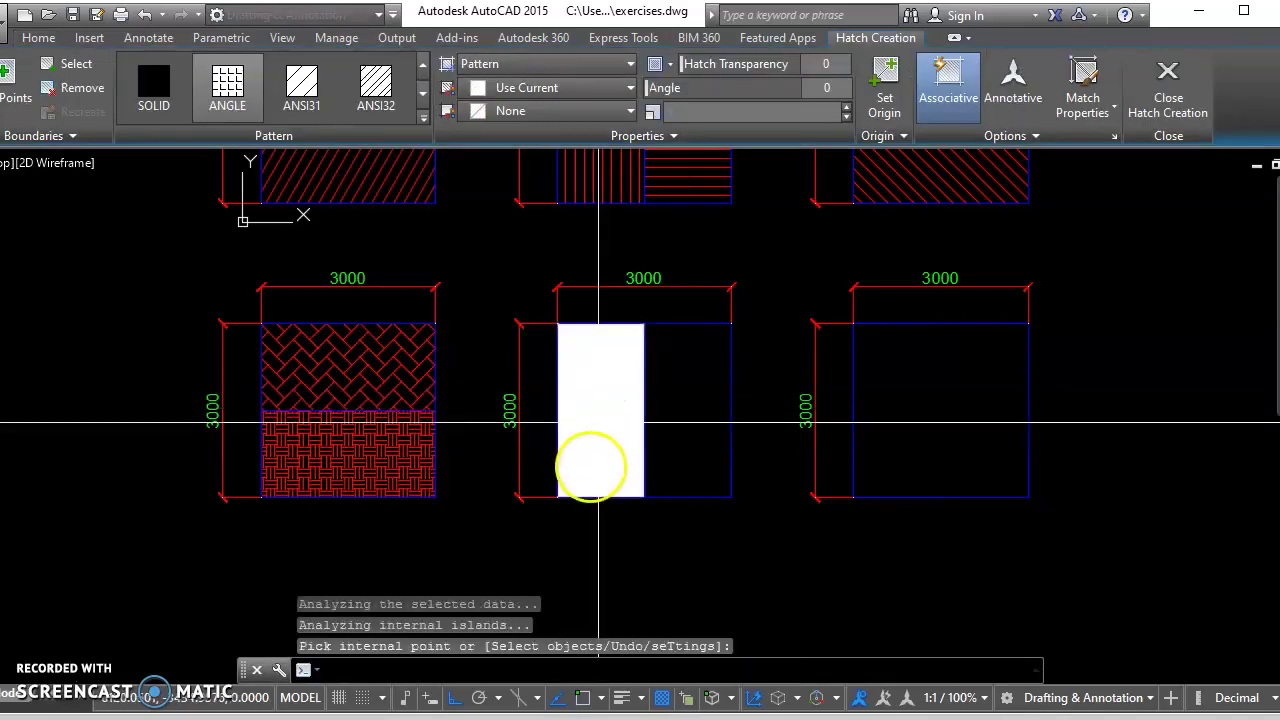
click(595, 443)
right_click(592, 436)
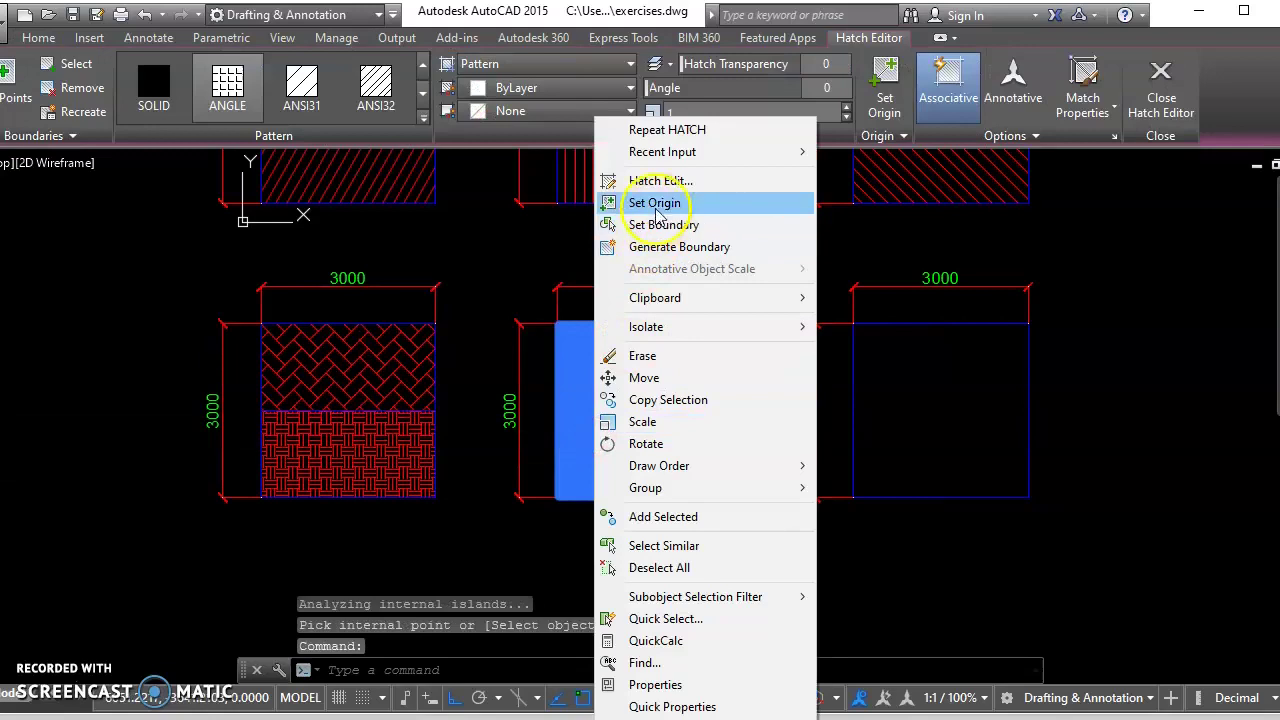
click(668, 182)
click(358, 250)
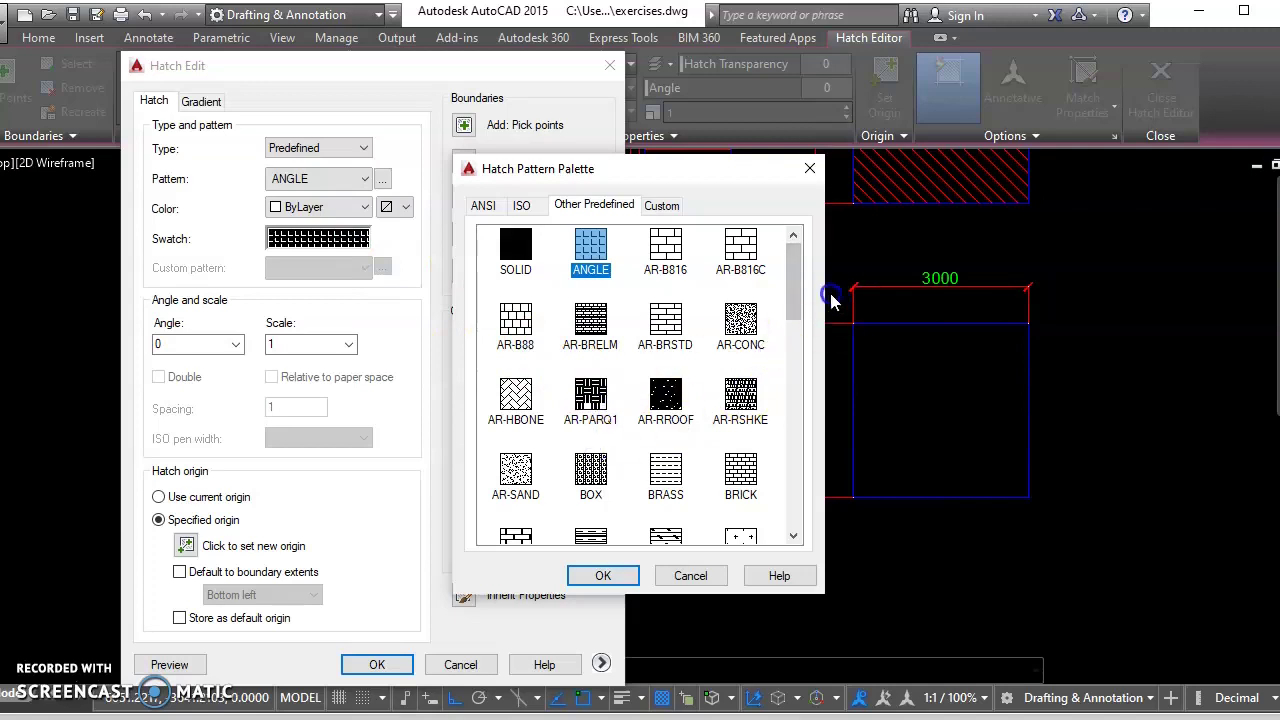
drag(796, 297, 781, 400)
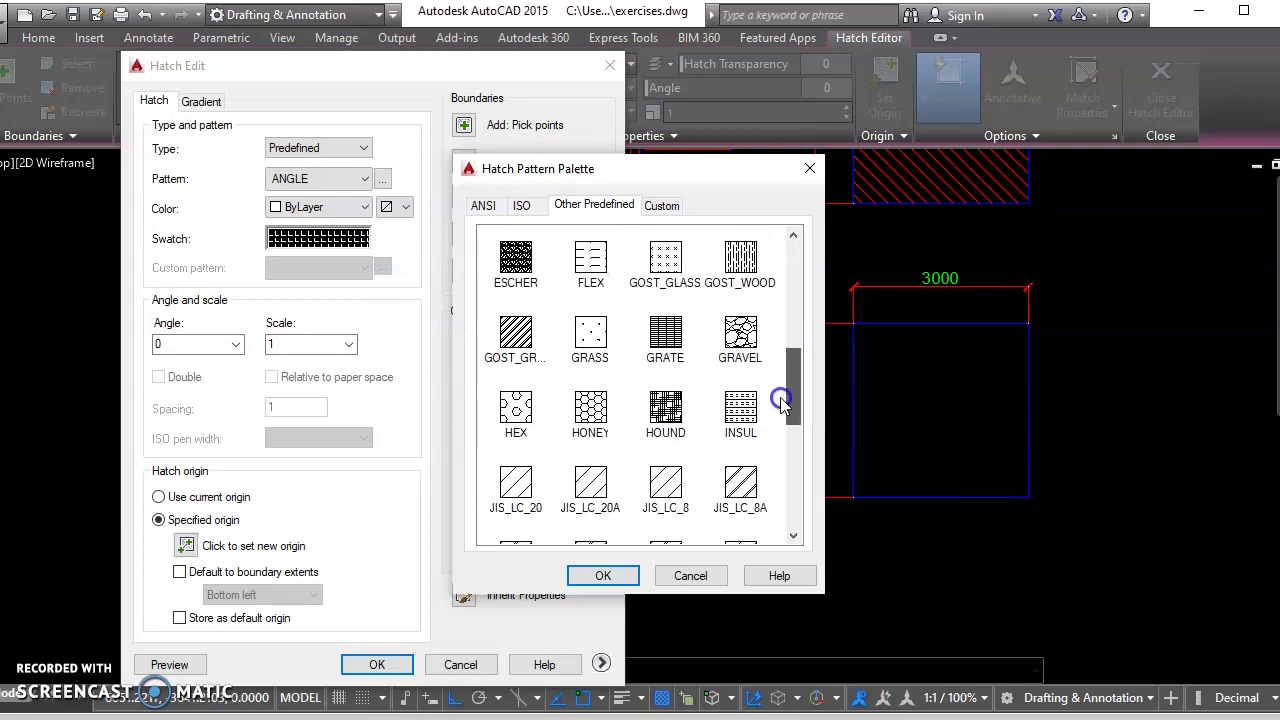
click(740, 335)
click(615, 580)
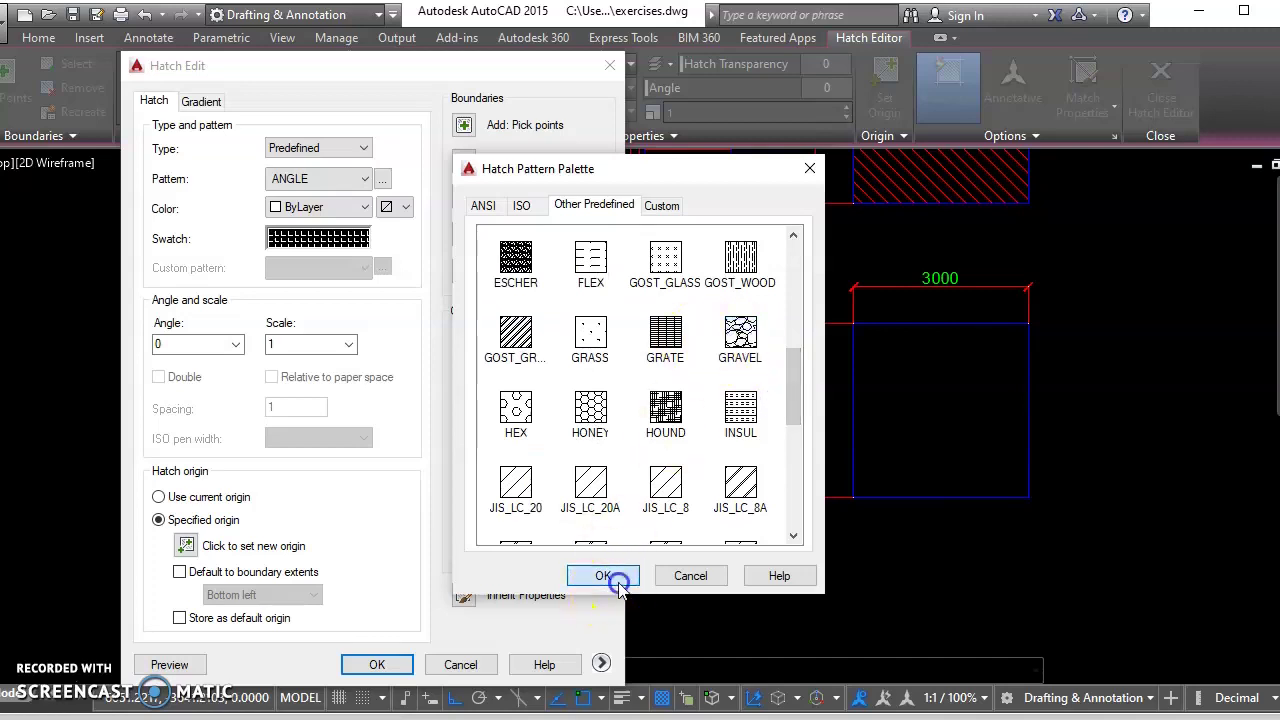
Make the gravel hatch red and preview it at scales 5 and 10.
click(297, 214)
click(299, 268)
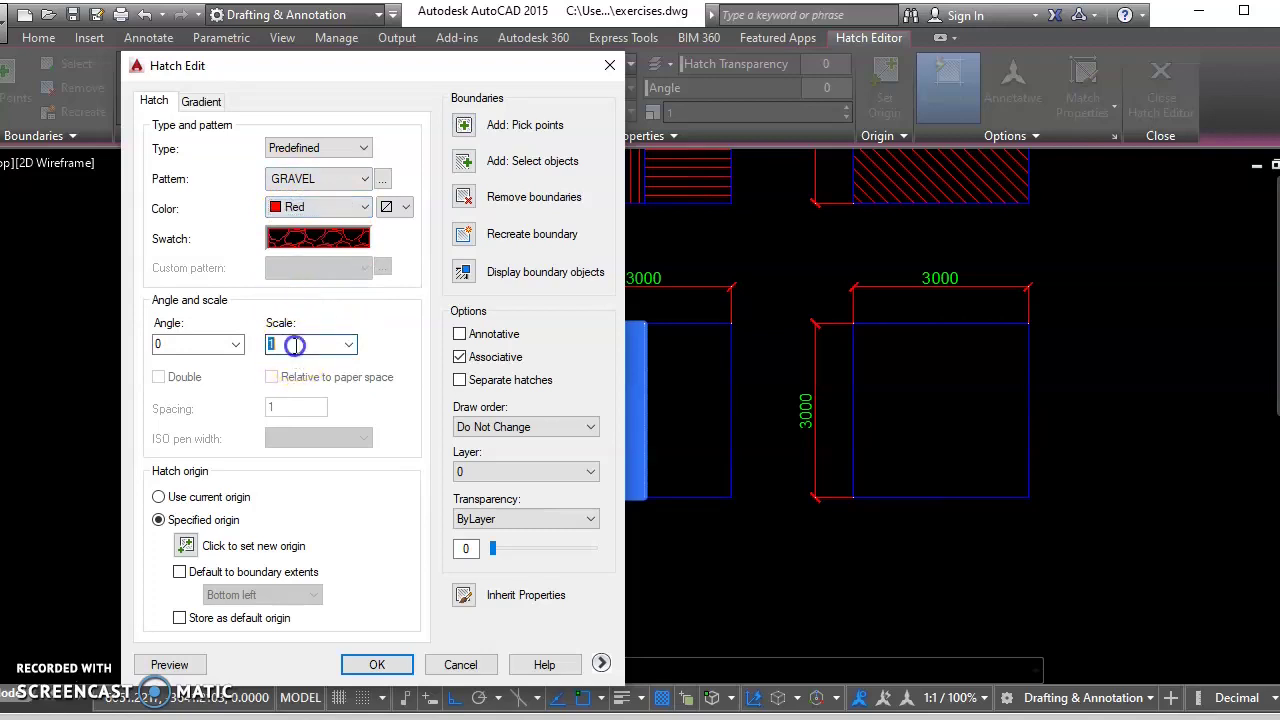
click(169, 665)
scroll(700, 350, up, 3)
key(Escape)
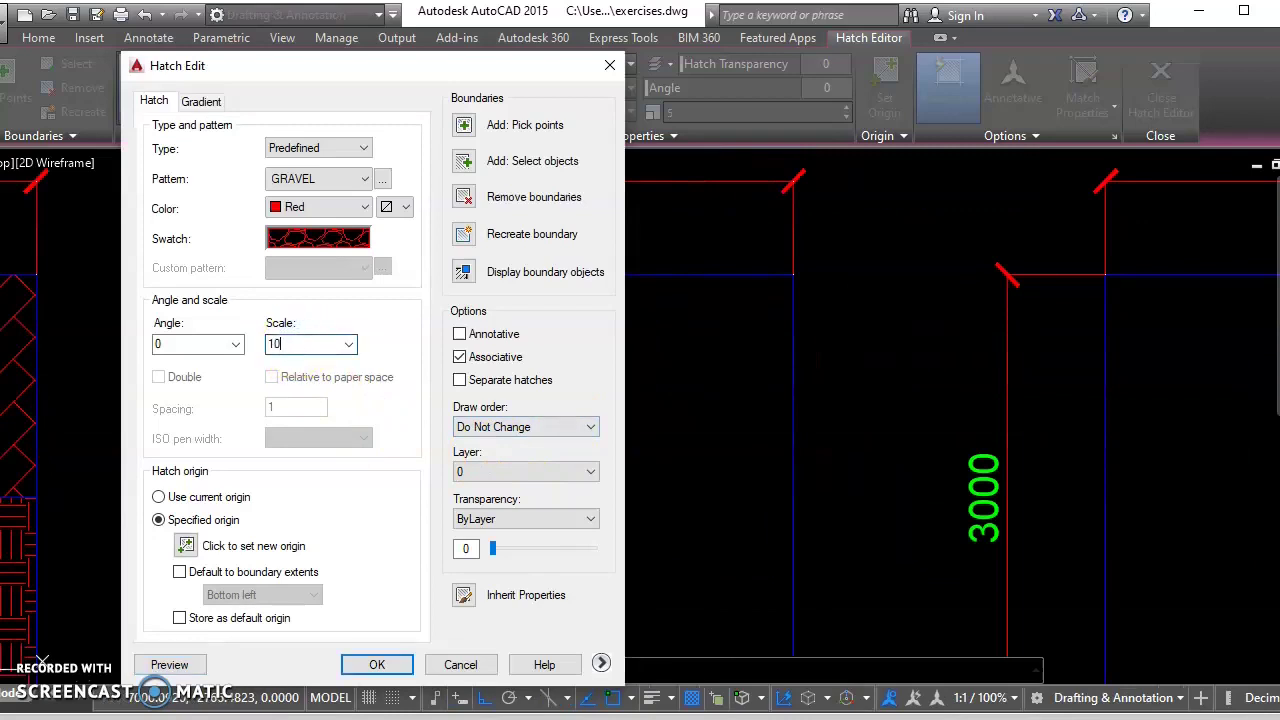
click(169, 665)
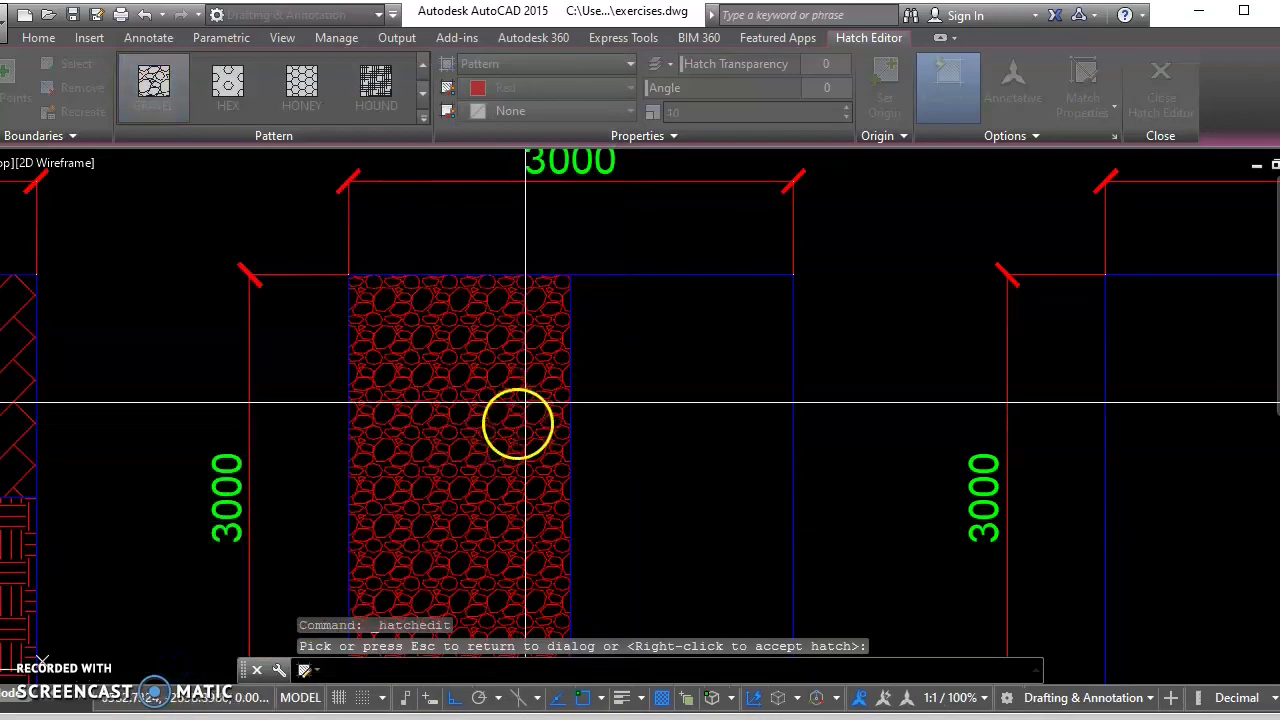
scroll(527, 402, down, 3)
key(Escape)
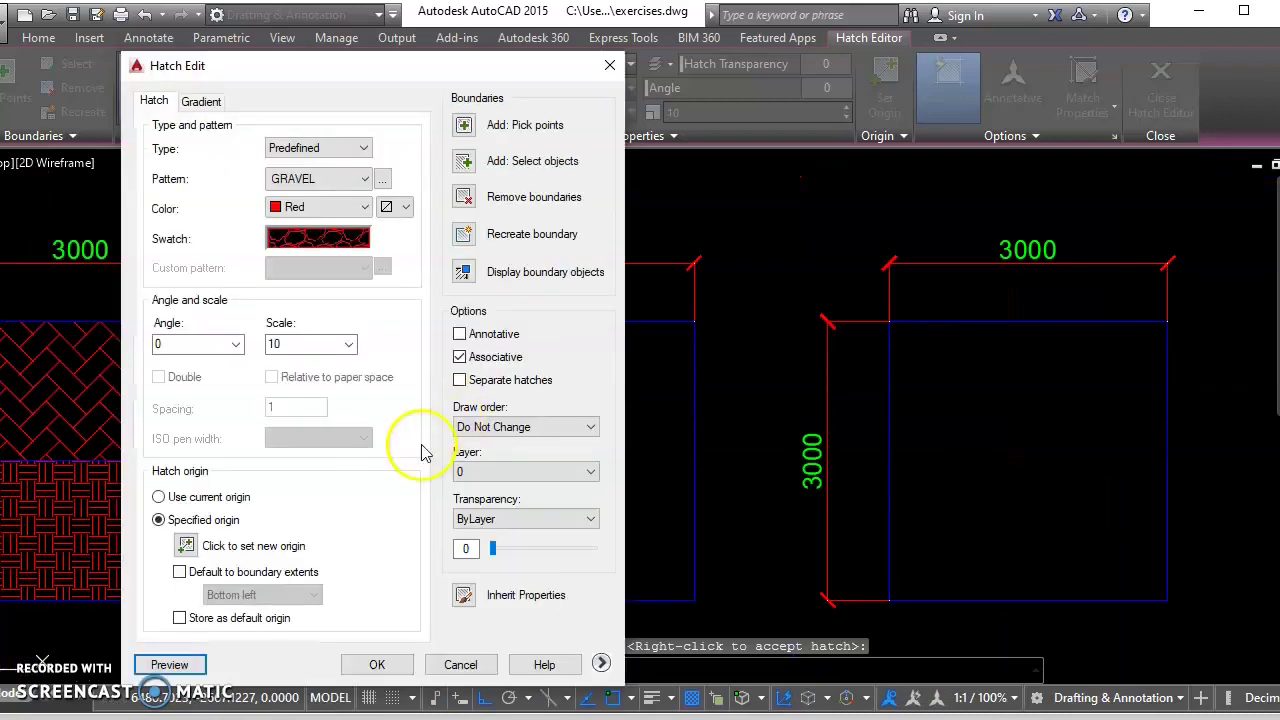
Set the gravel hatch scale to 30 after trying 25, then apply it.
double_click(315, 340)
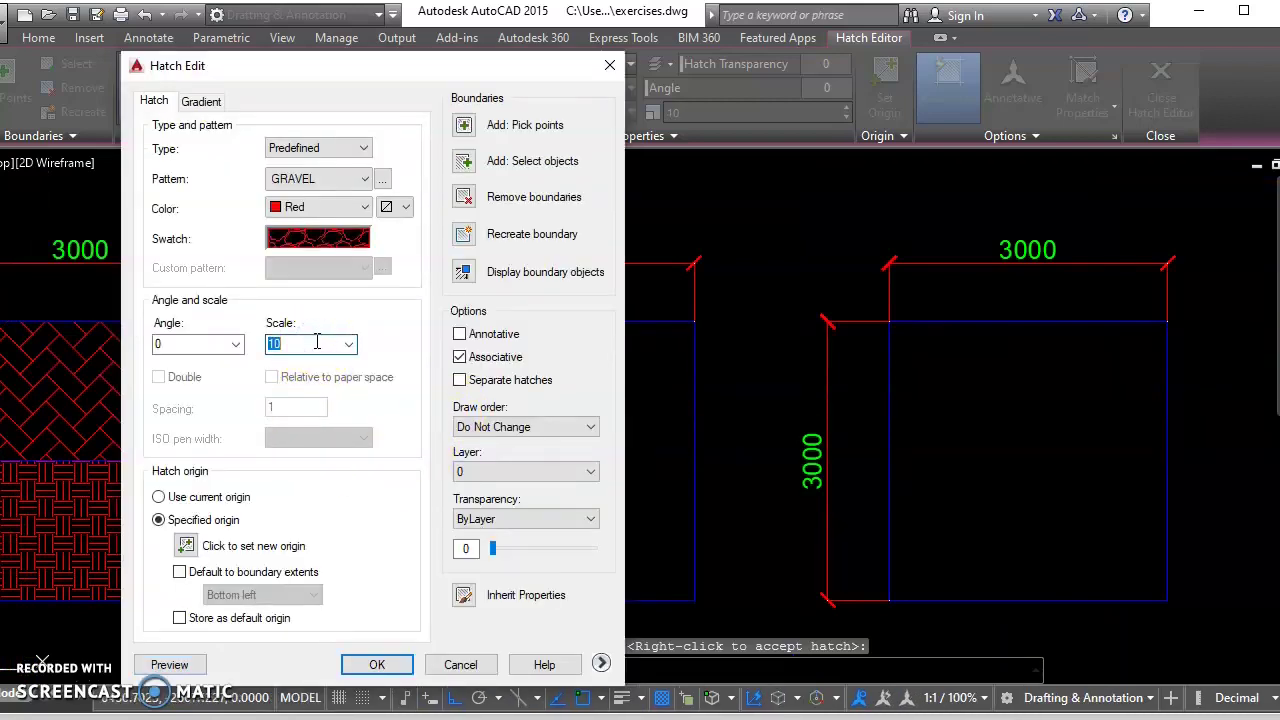
click(170, 666)
scroll(591, 405, down, 3)
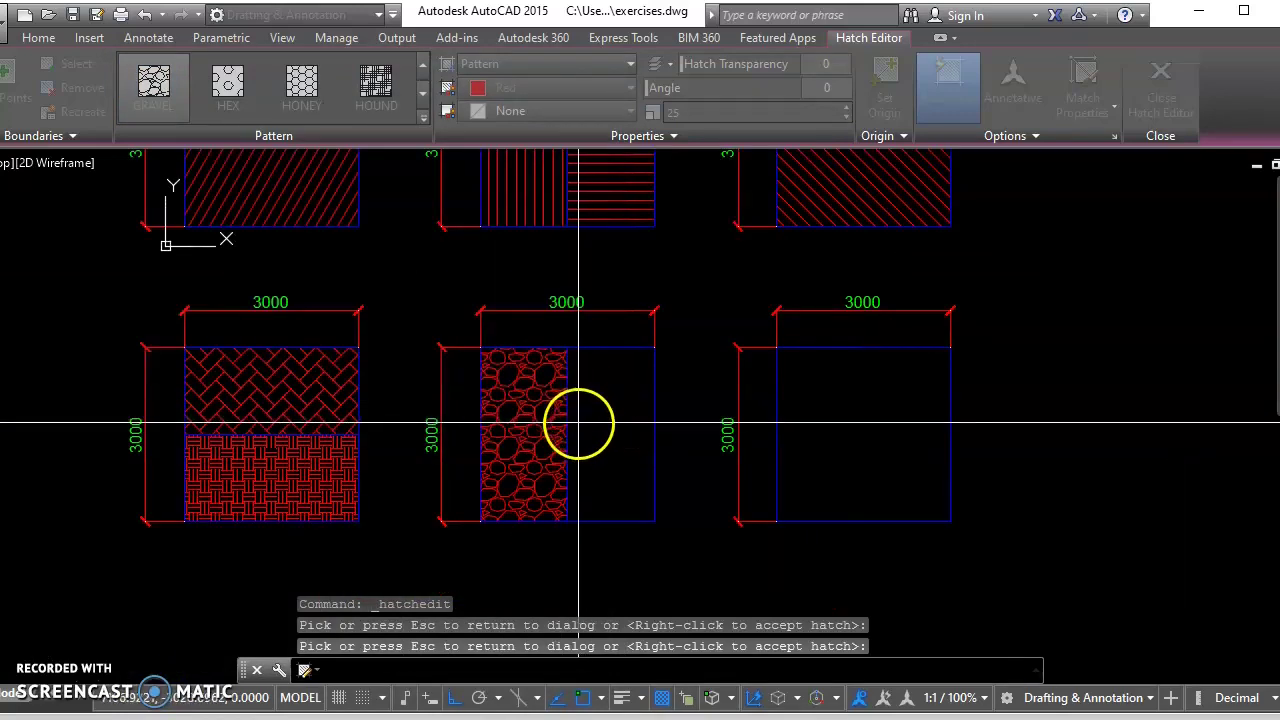
key(Escape)
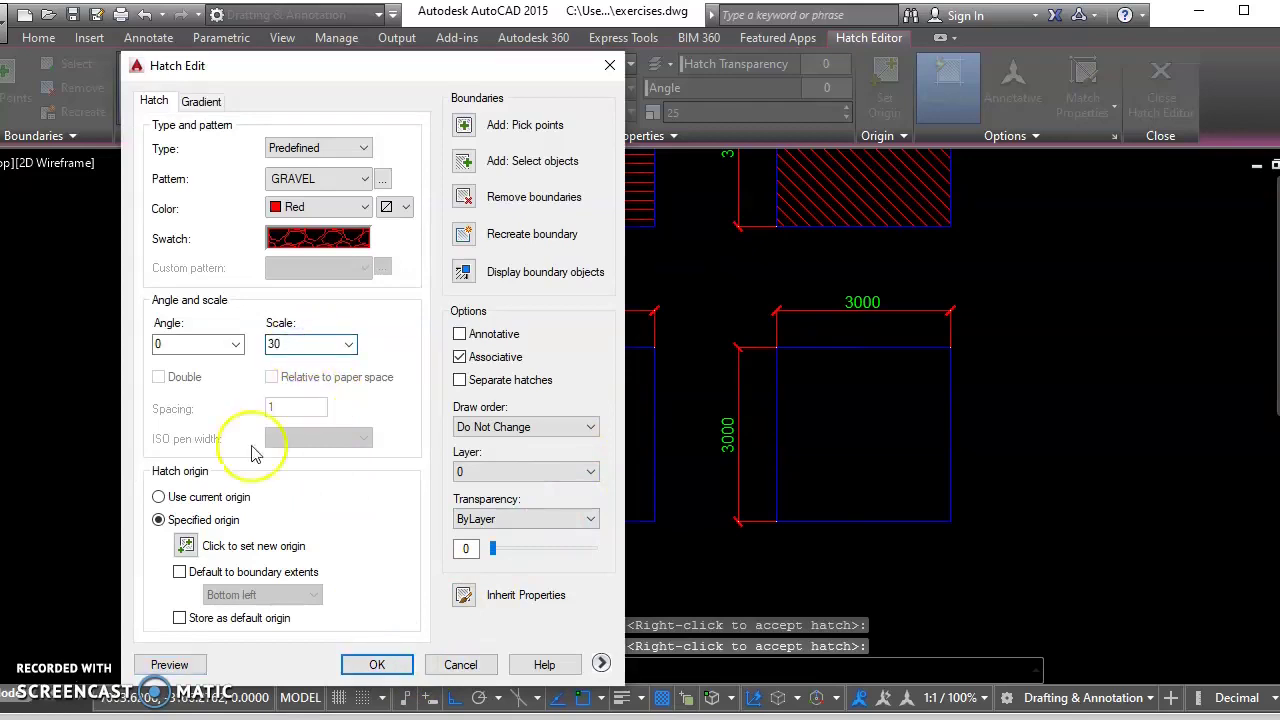
click(160, 666)
click(543, 466)
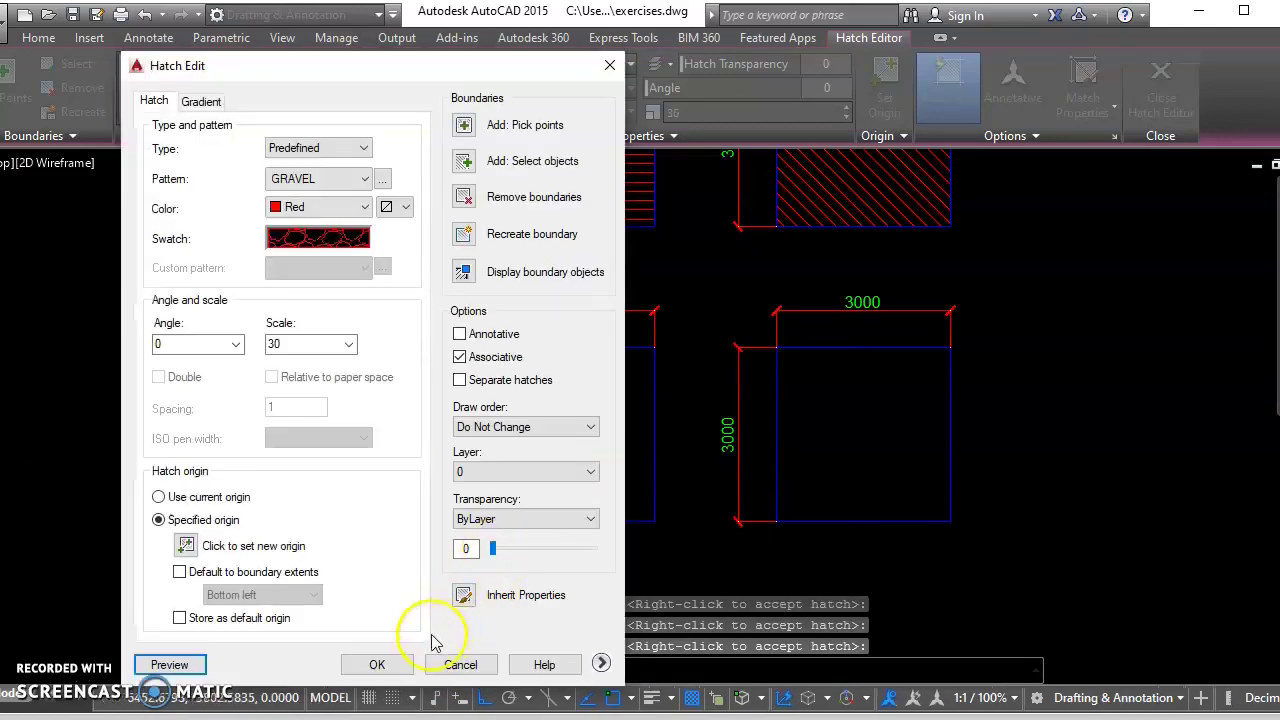
click(378, 665)
scroll(586, 428, up, 1)
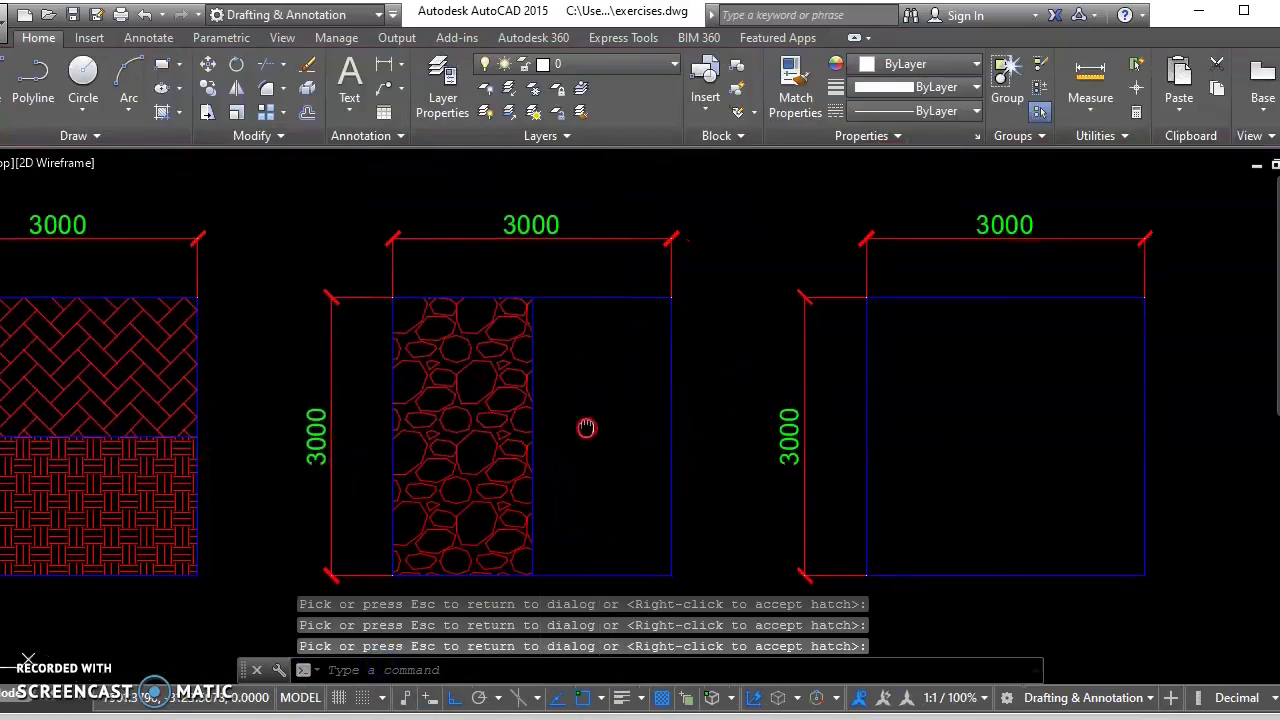
Add a hatch in the right half of the middle square and edit it.
text(h)
key(Return)
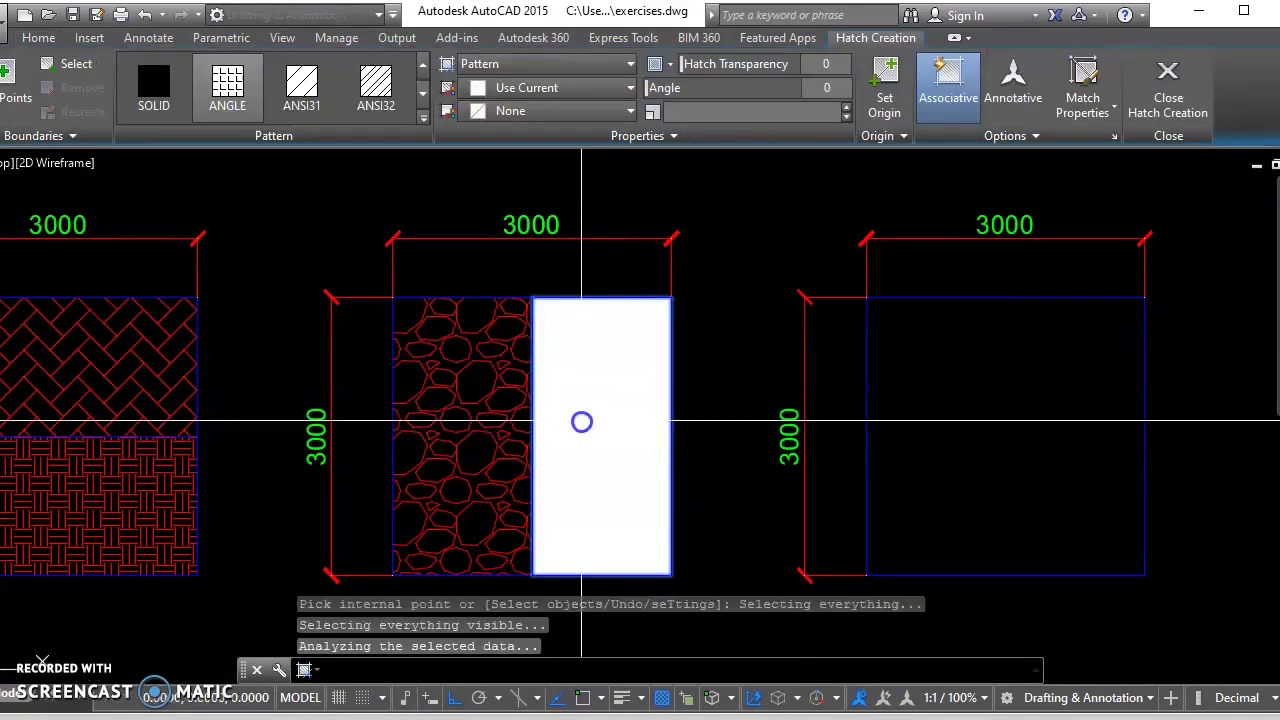
key(Return)
click(590, 400)
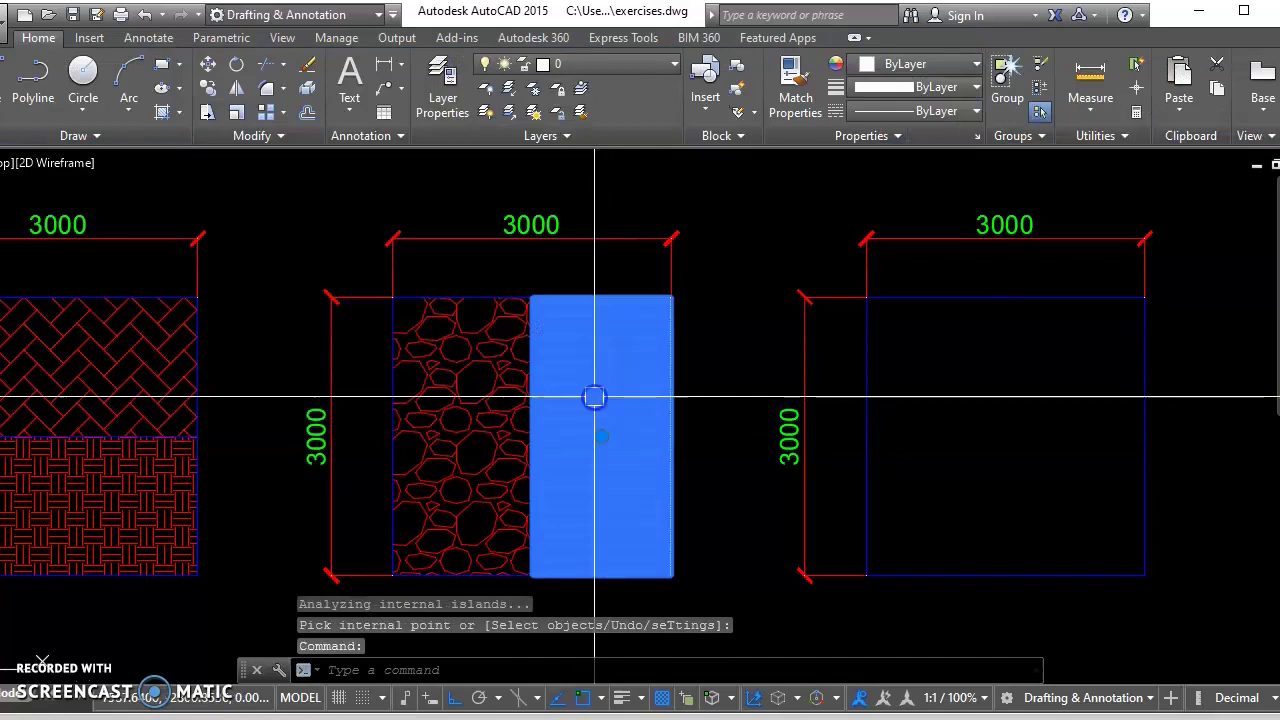
right_click(595, 402)
click(645, 180)
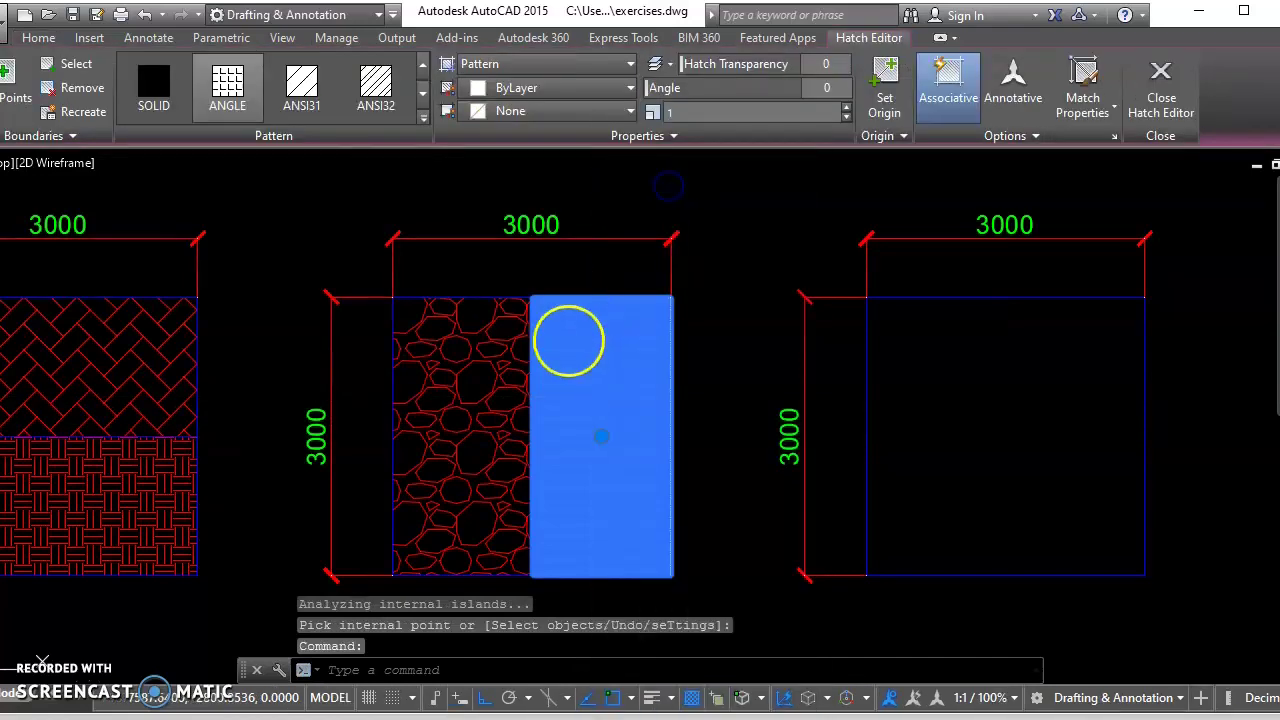
Change the right-half hatch to a red CROSS pattern.
click(352, 240)
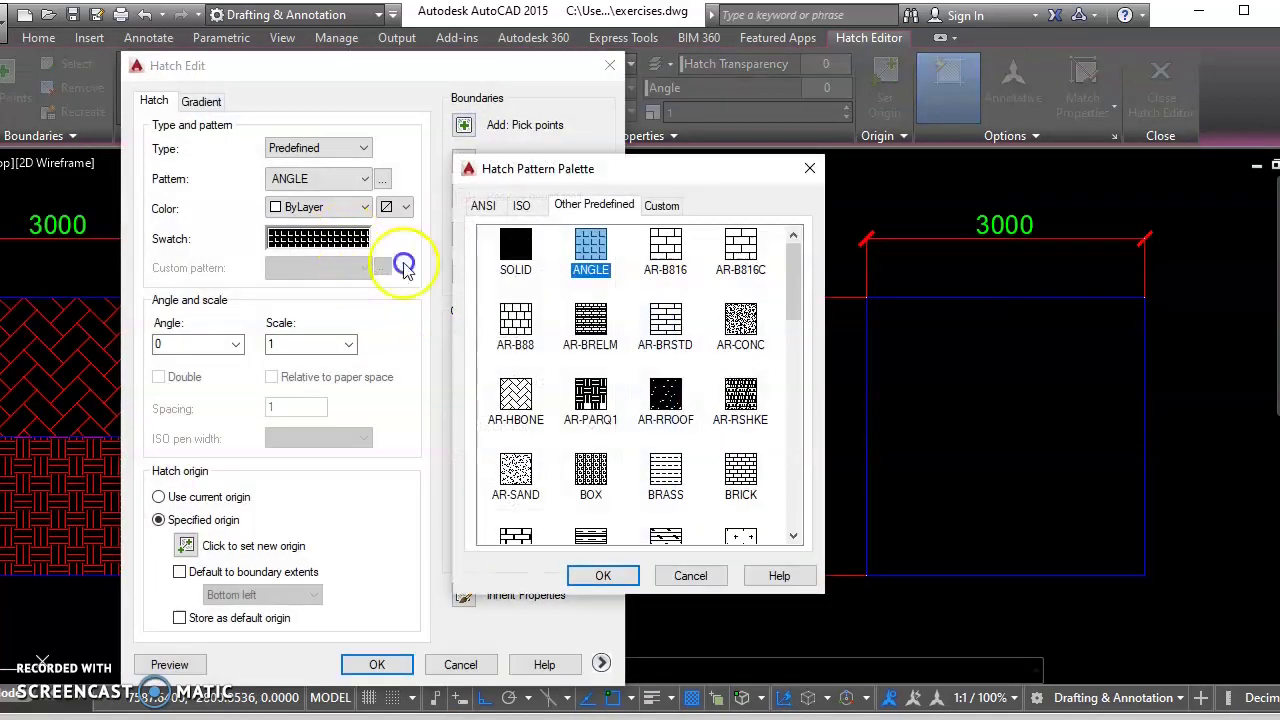
drag(794, 272, 790, 315)
click(740, 365)
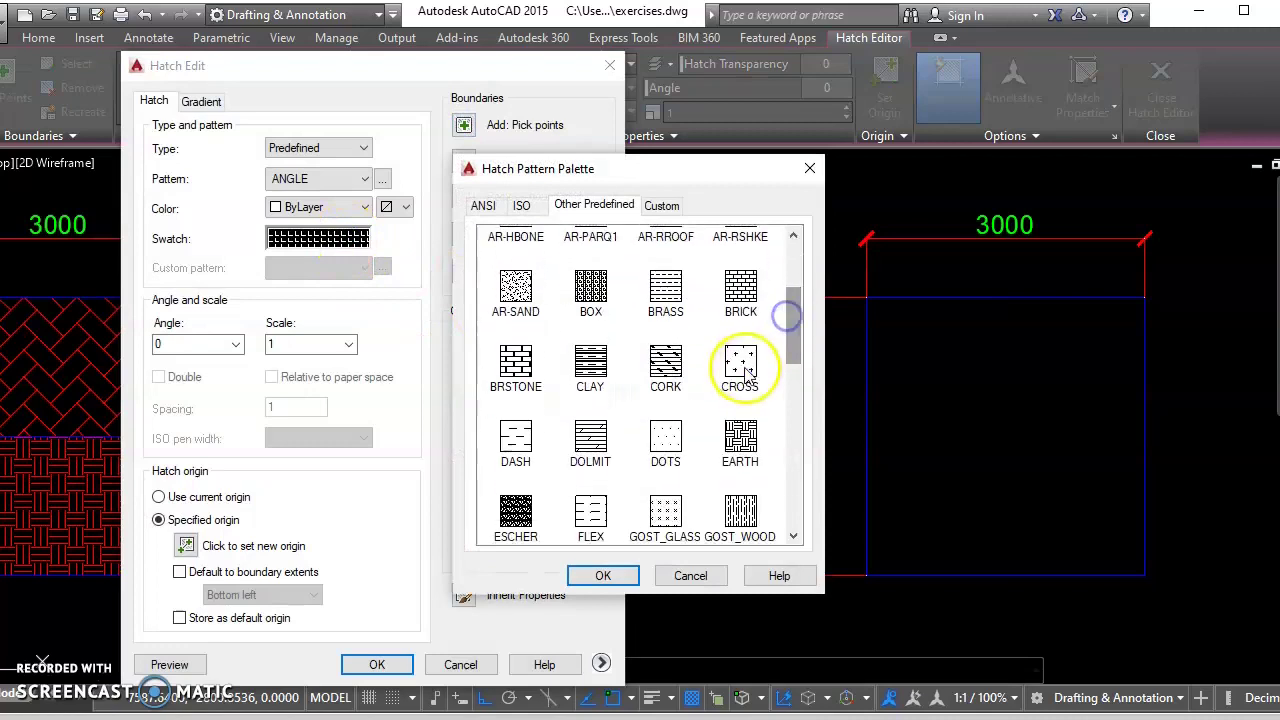
click(604, 577)
click(318, 207)
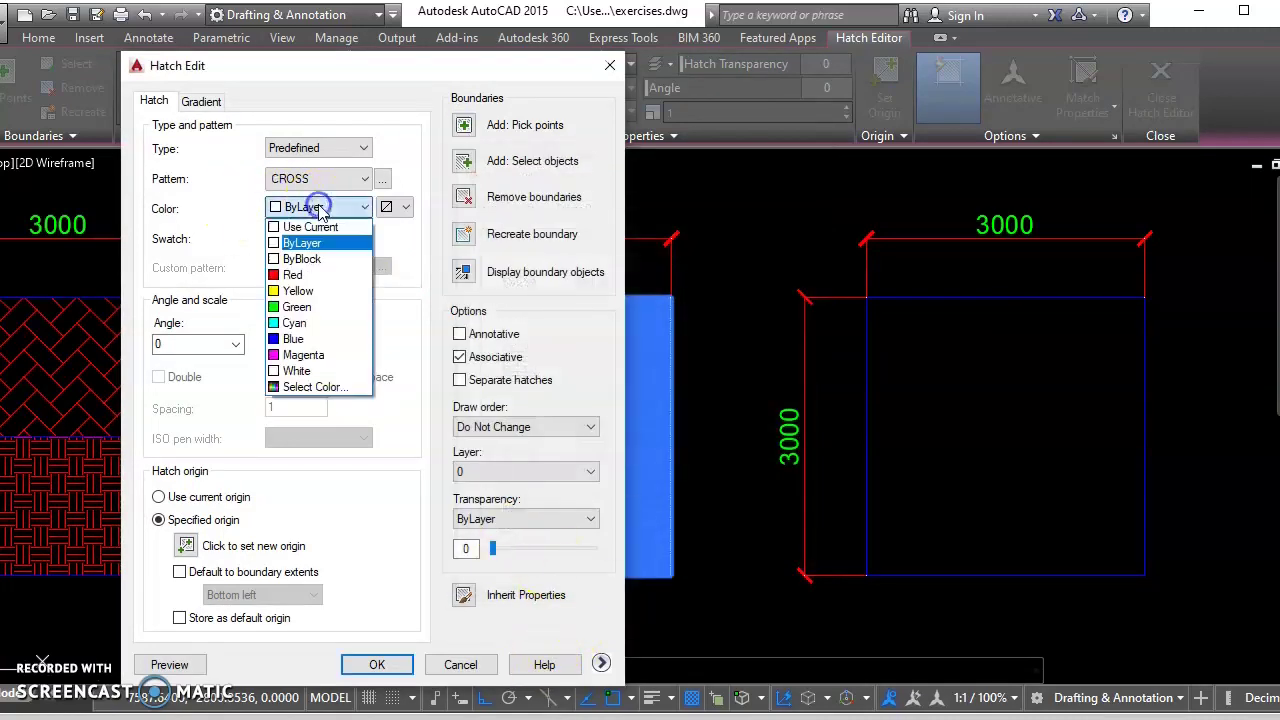
click(287, 272)
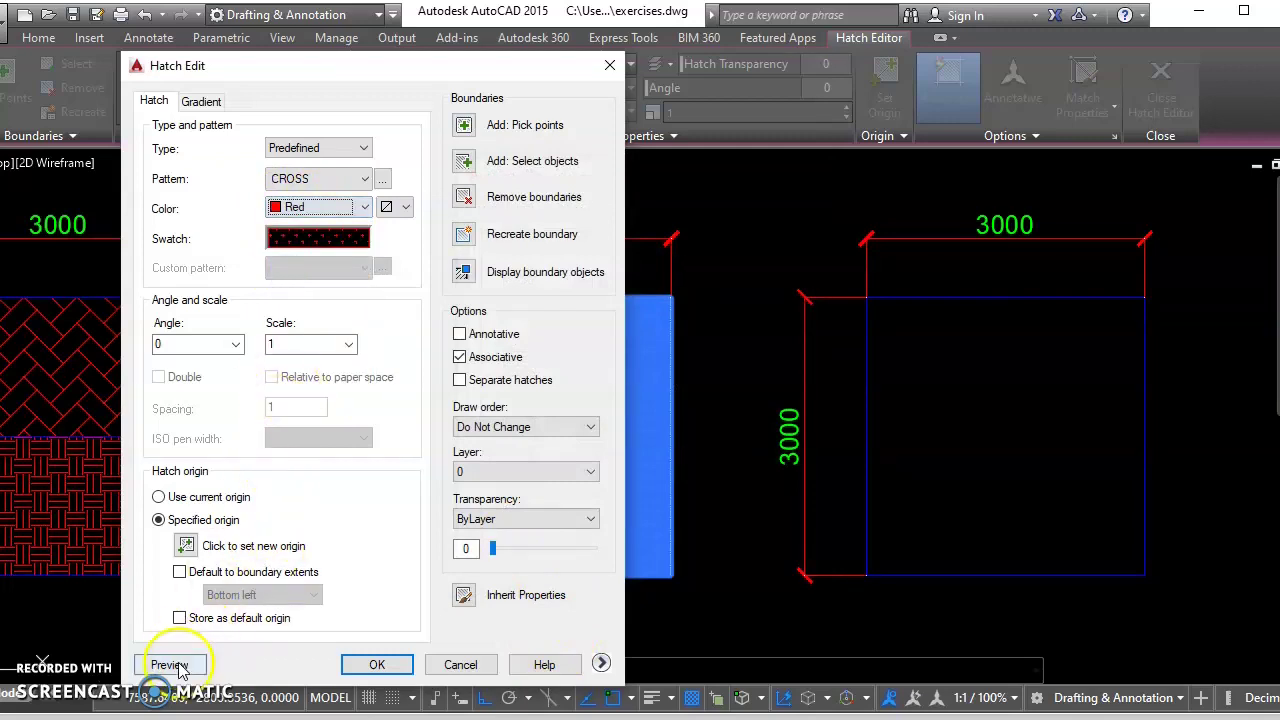
Set the CROSS hatch scale to 25 after previewing, and apply it.
click(180, 669)
click(634, 391)
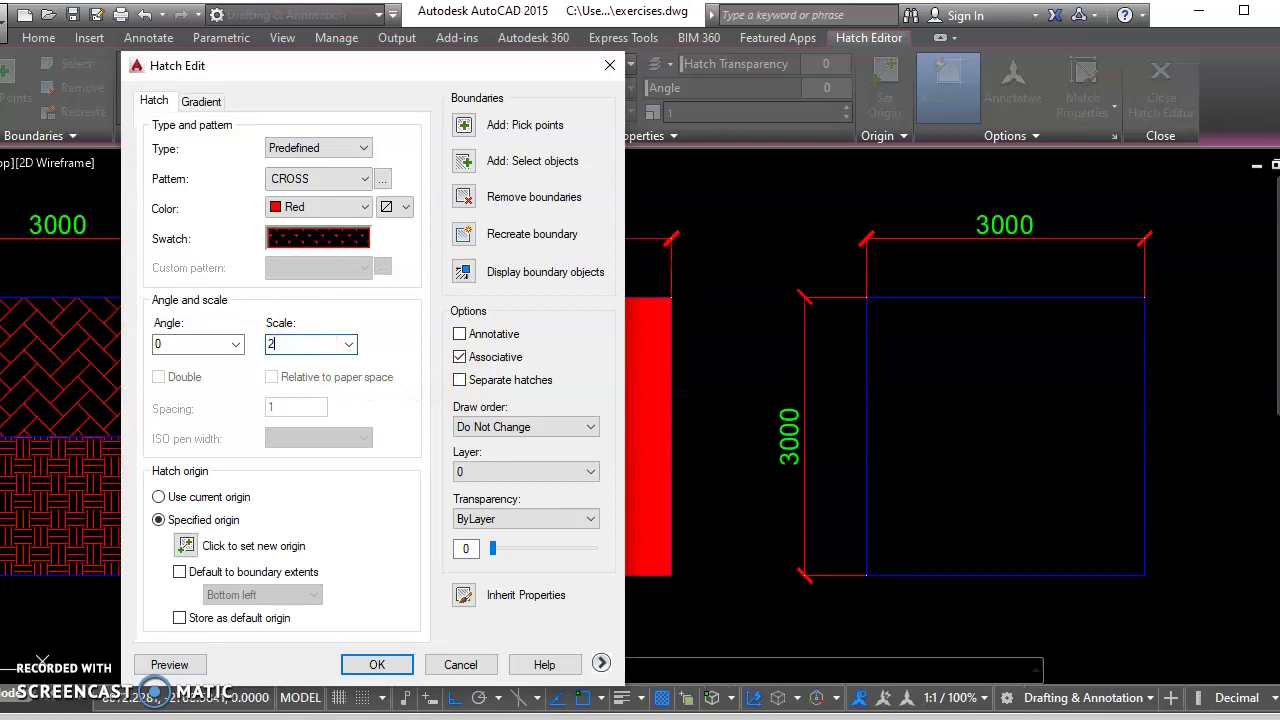
click(200, 668)
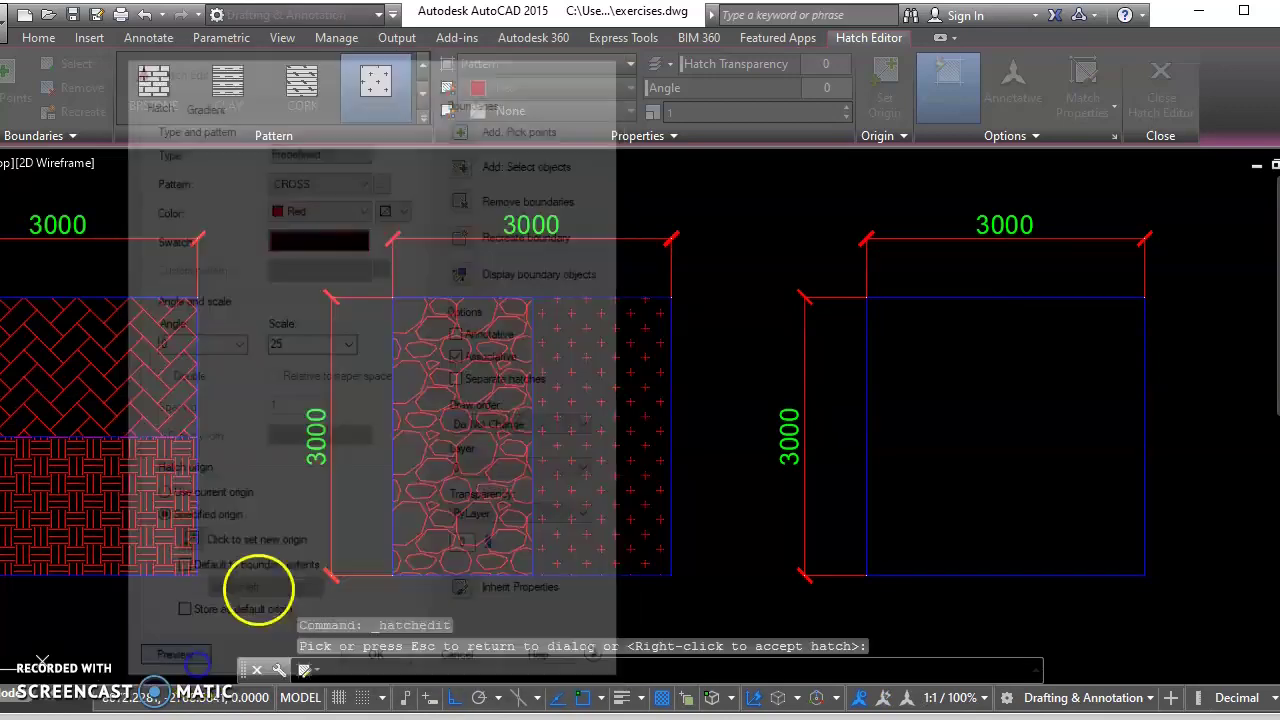
scroll(609, 400, up, 3)
click(594, 409)
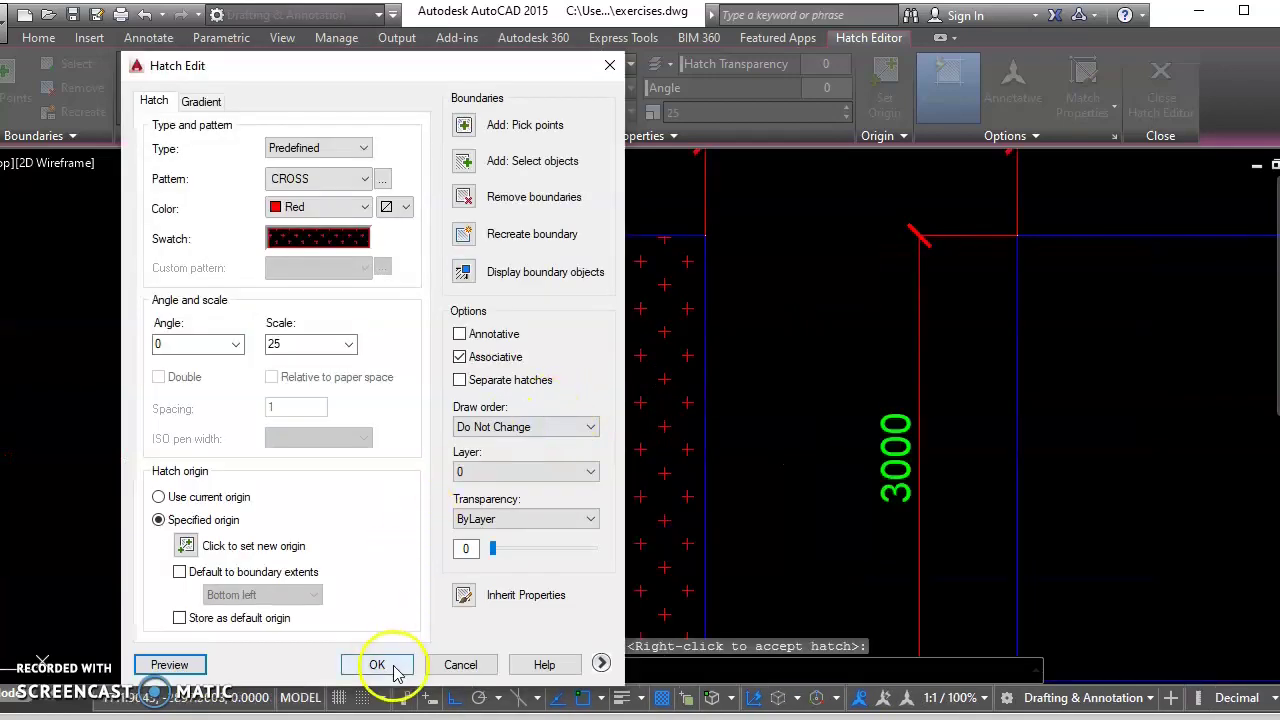
click(377, 665)
scroll(943, 380, down, 2)
middle_drag(1014, 400, 811, 400)
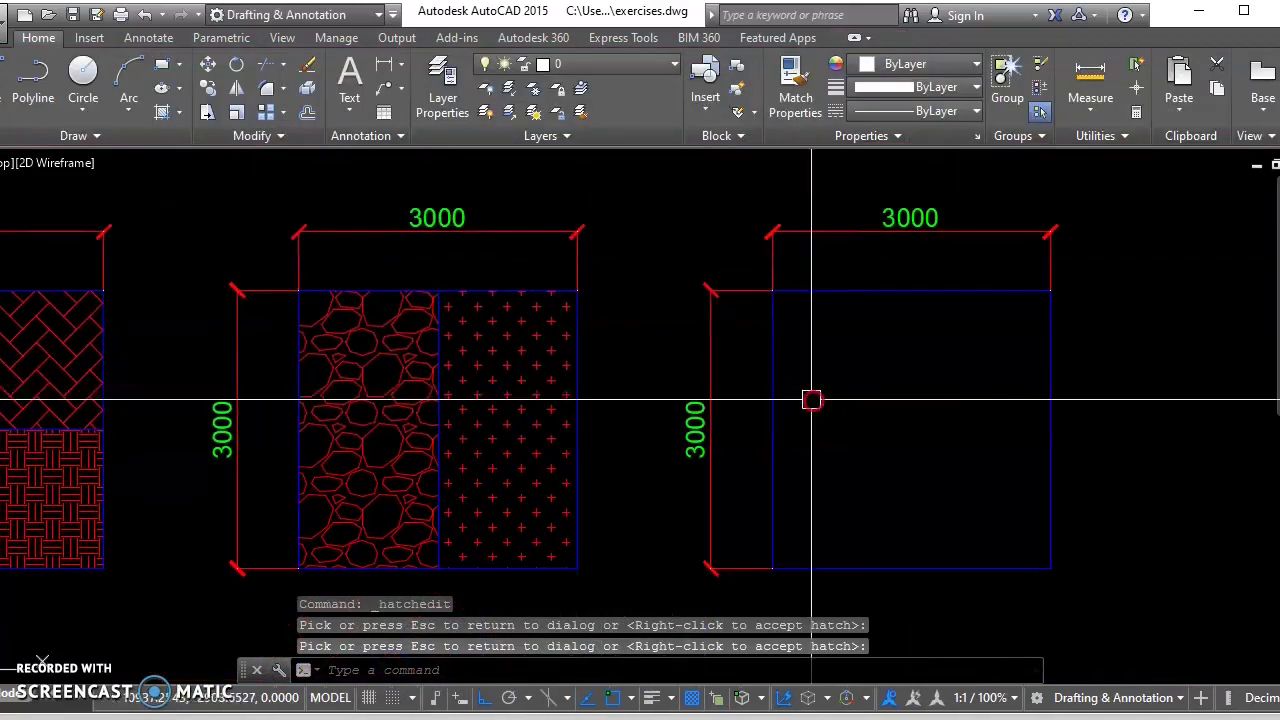
scroll(811, 400, down, 3)
Hatch the inside of the empty lower-right square with the BH command.
click(848, 420)
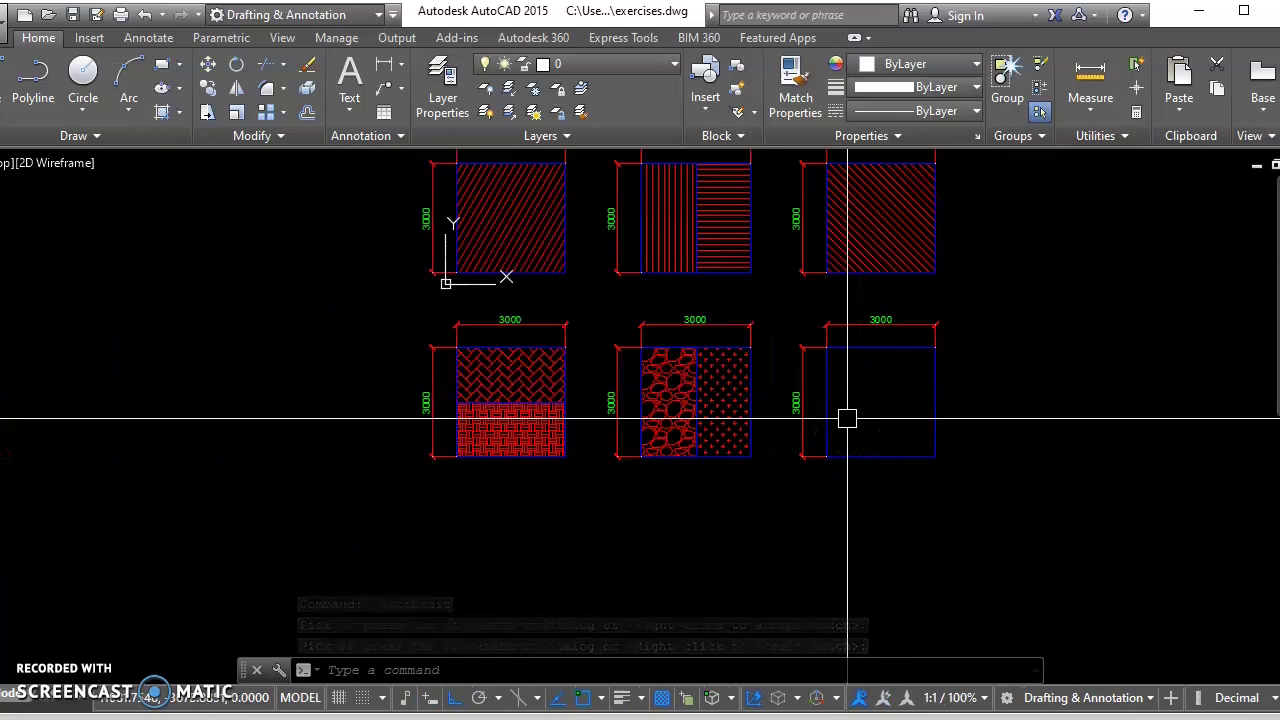
text(BH)
key(Return)
click(865, 420)
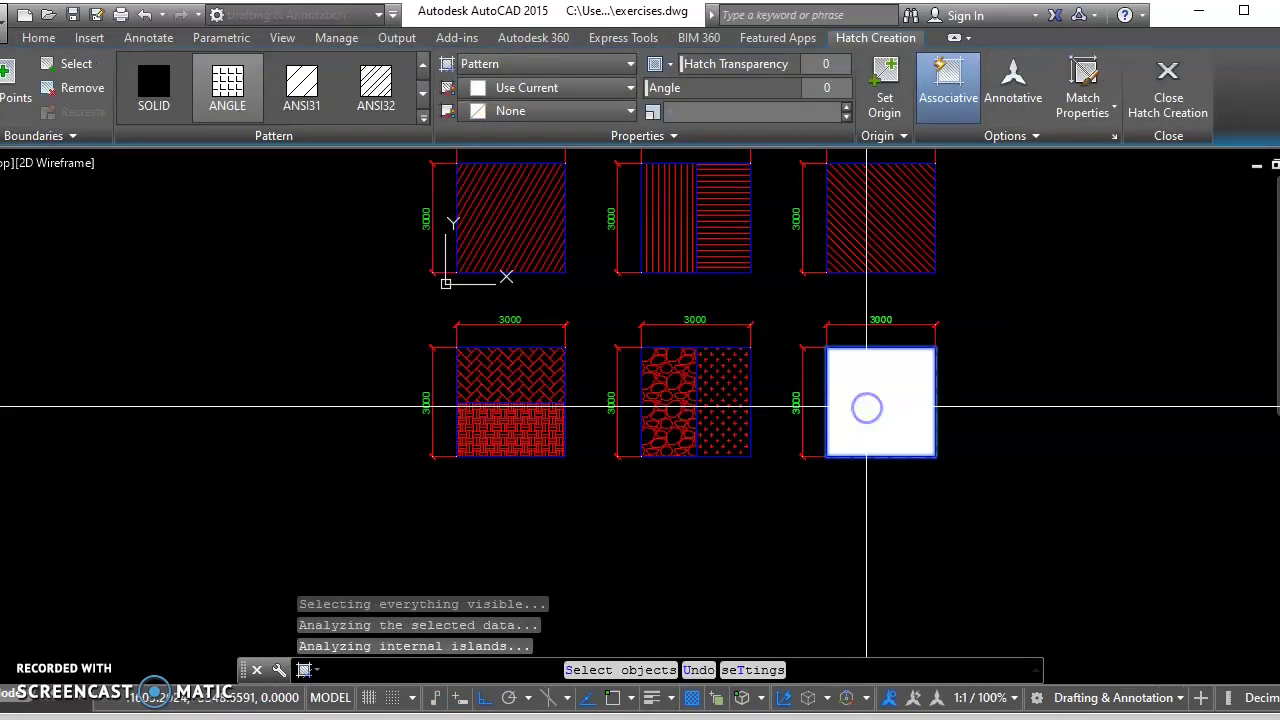
key(Return)
Change the new hatch's pattern to NET in Hatch Edit.
click(862, 418)
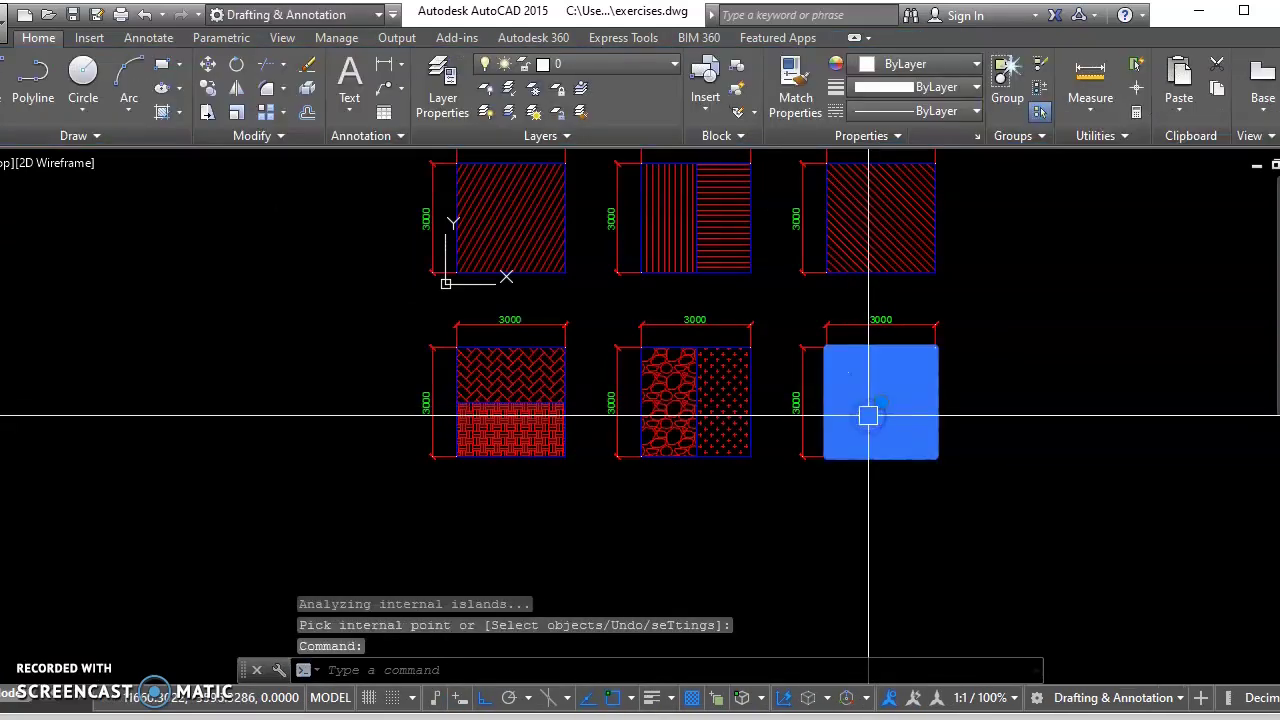
right_click(866, 416)
click(940, 186)
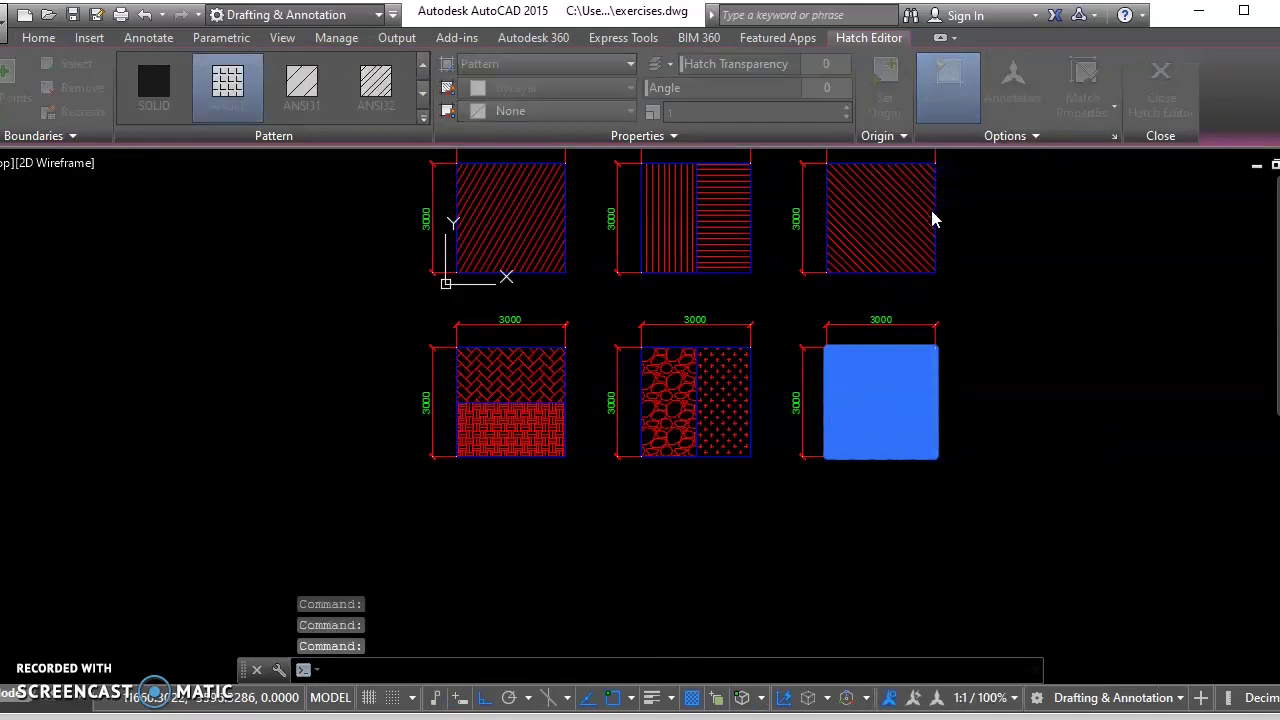
click(313, 240)
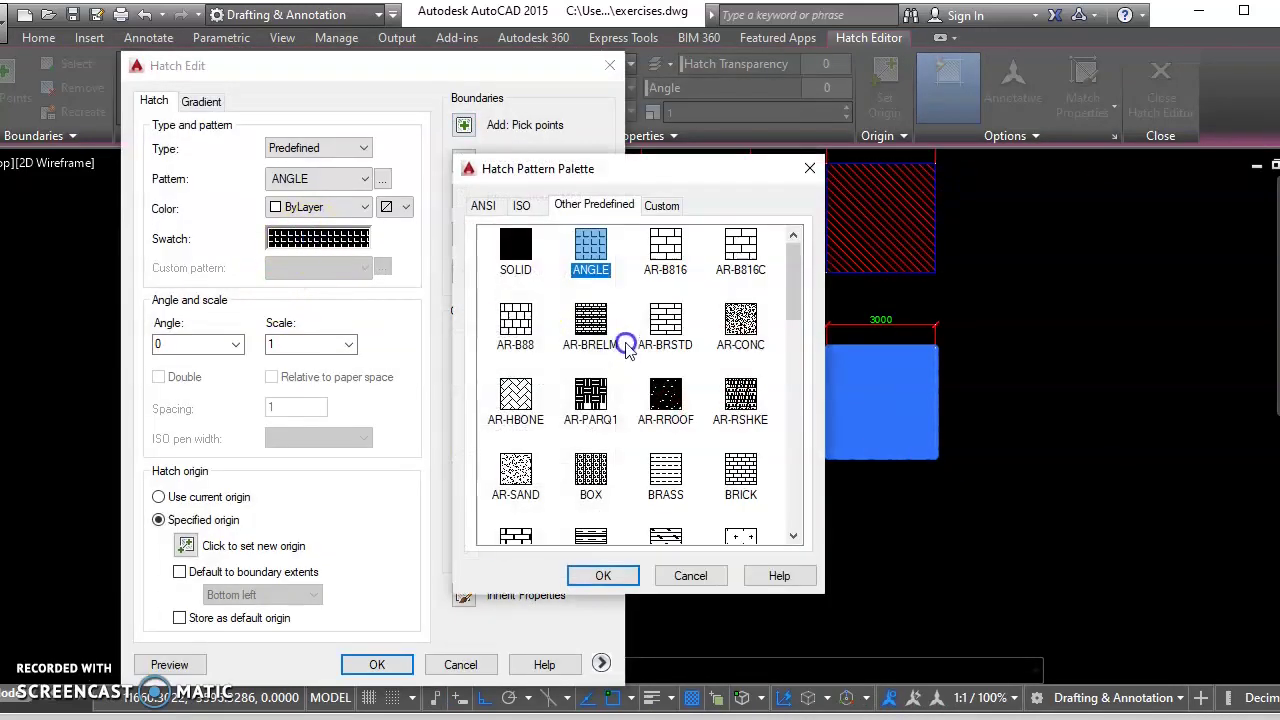
click(591, 322)
scroll(591, 322, down, 10)
click(591, 315)
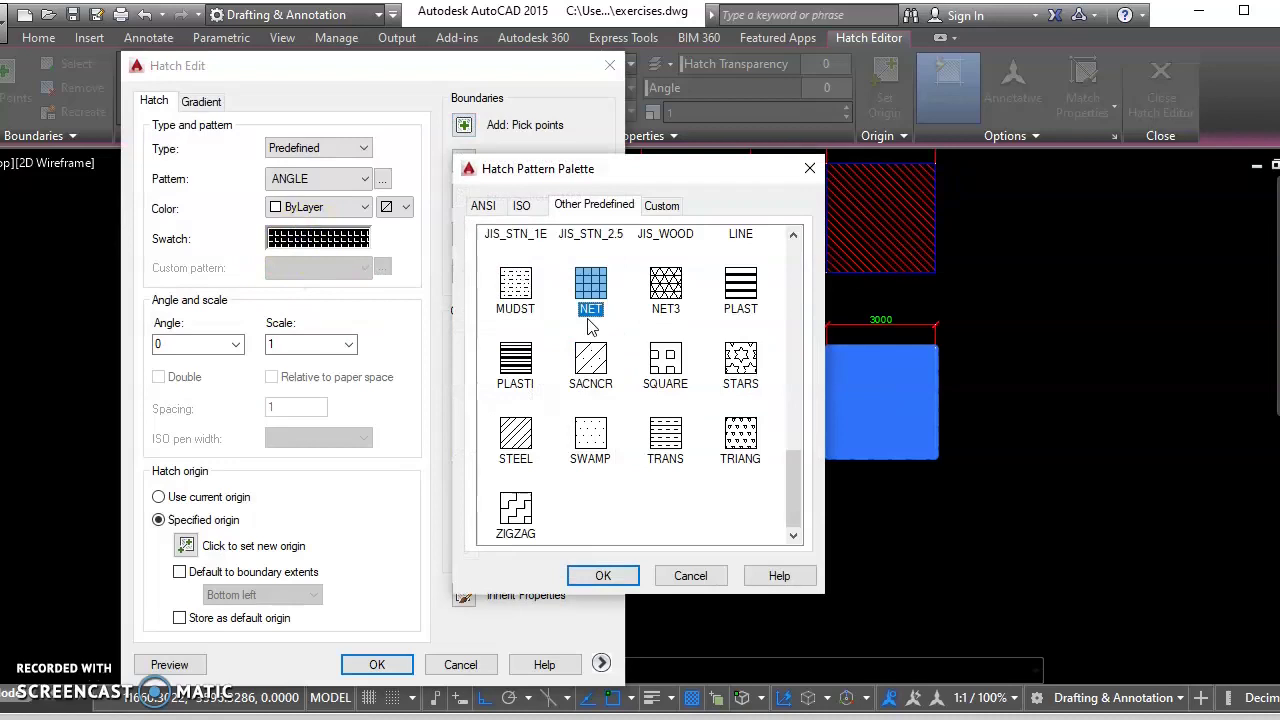
click(603, 570)
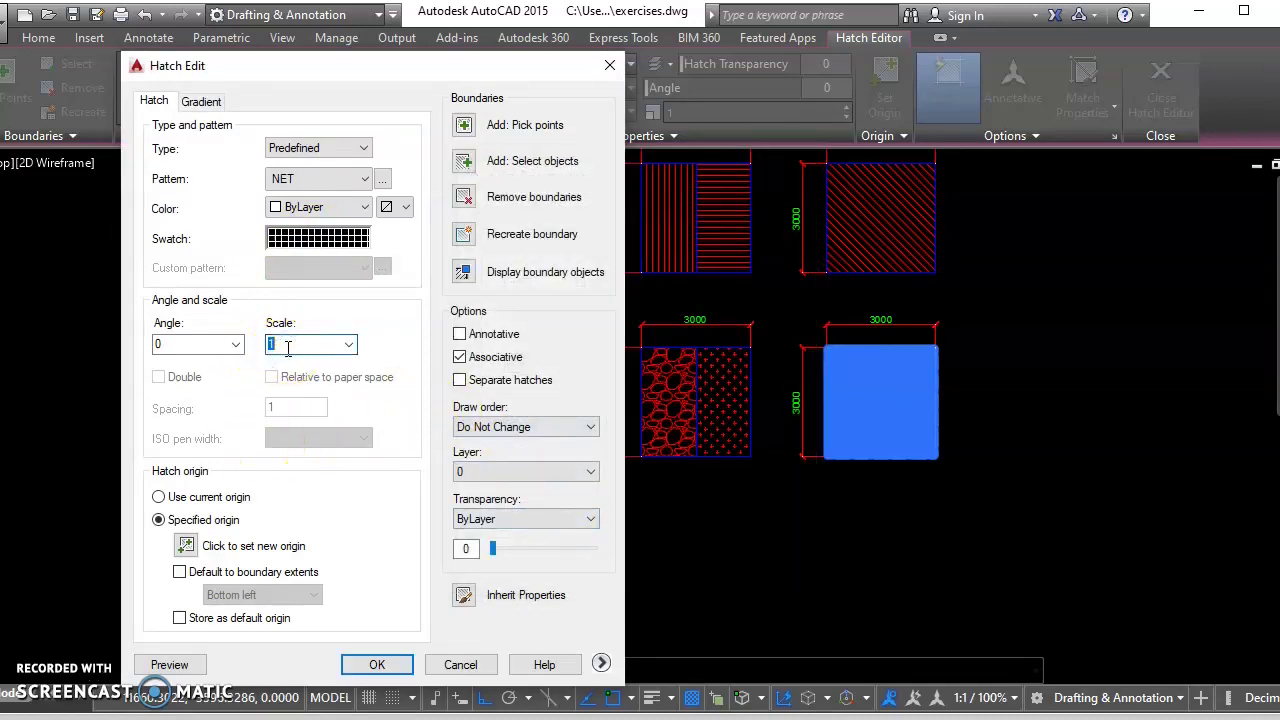
Preview the NET hatch in the square and try scale 75.
click(170, 665)
scroll(877, 385, up, 4)
scroll(877, 385, up, 4)
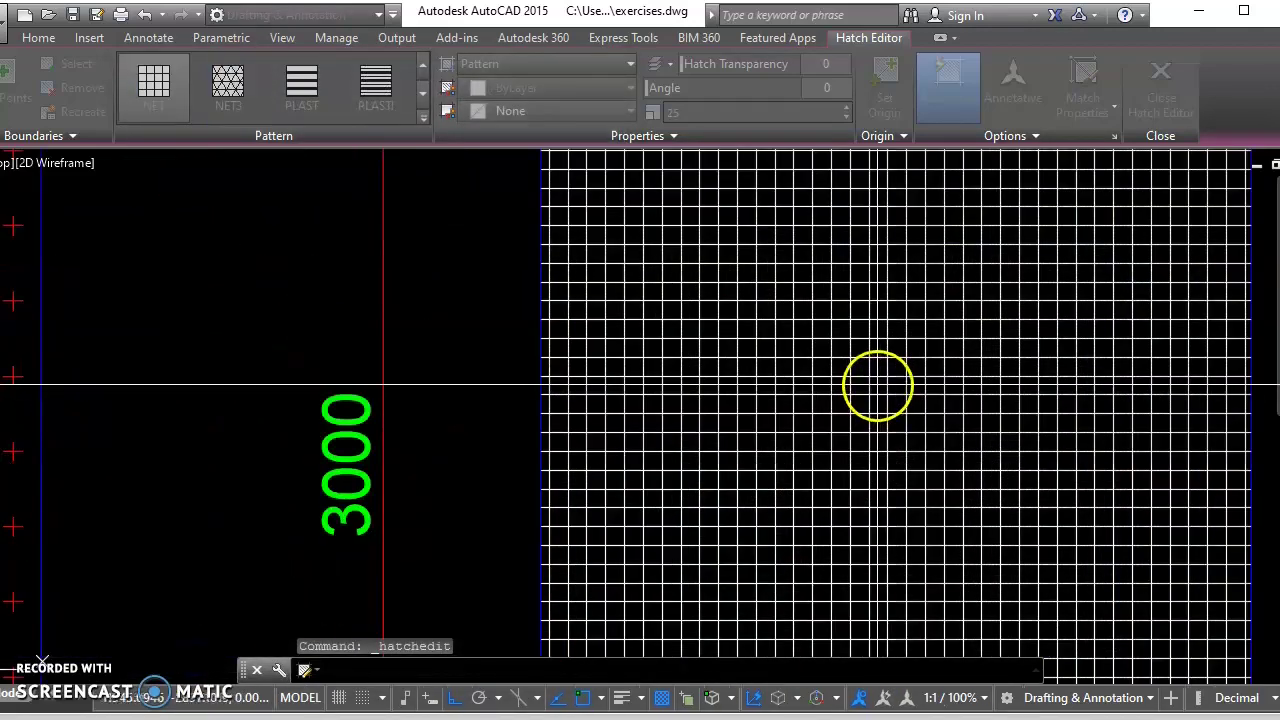
click(877, 385)
double_click(305, 344)
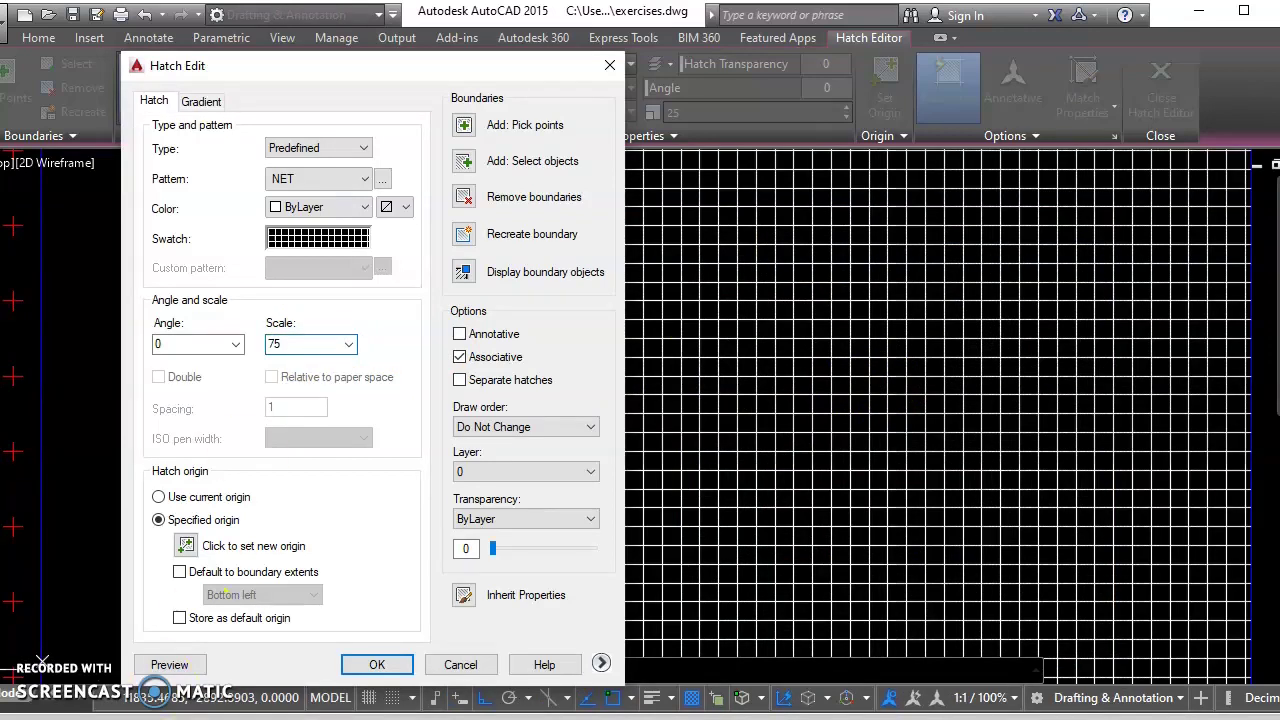
click(180, 667)
scroll(620, 420, down, 5)
click(554, 343)
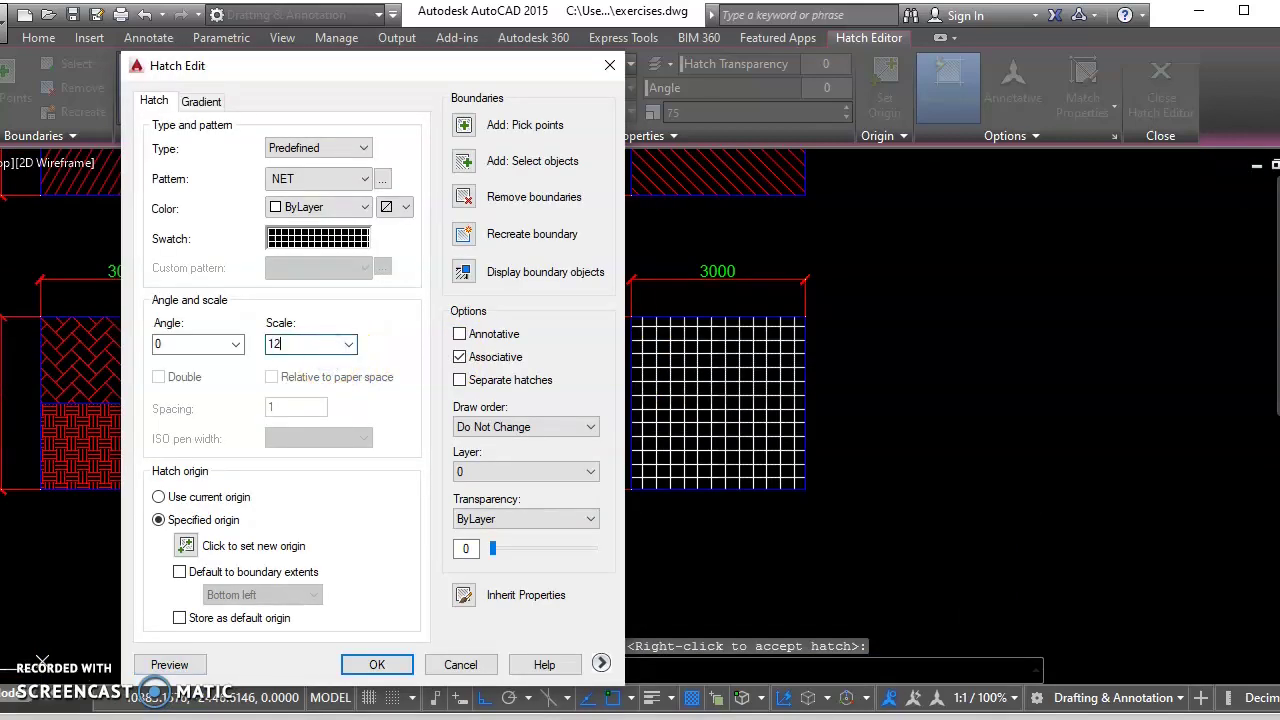
Try hatch scales 125, 100 and 80, settling on scale 85.
click(180, 667)
click(540, 385)
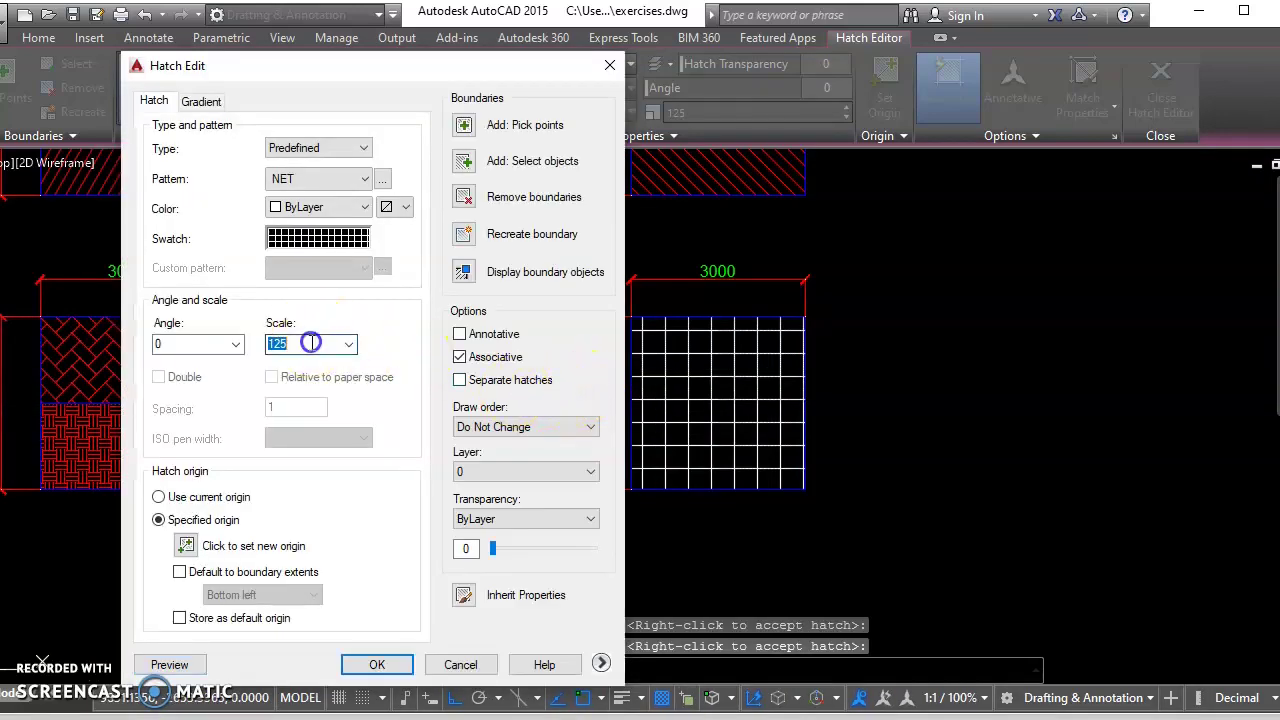
click(168, 664)
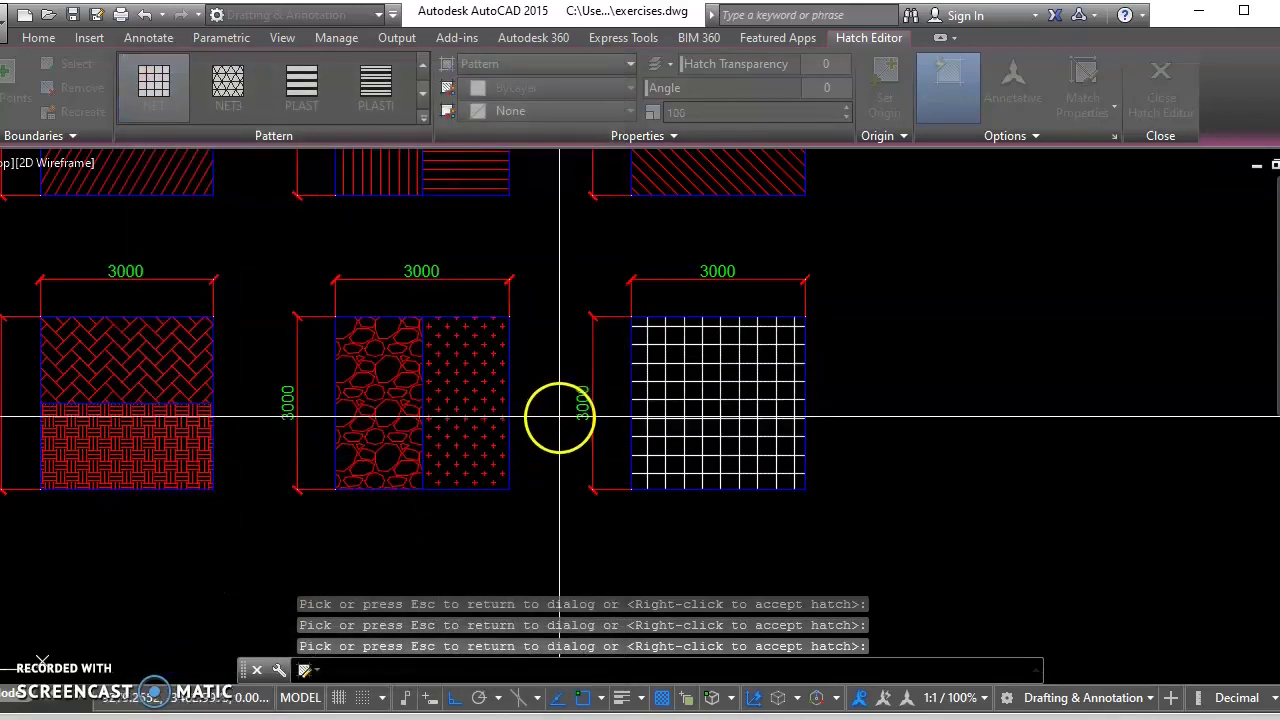
click(520, 419)
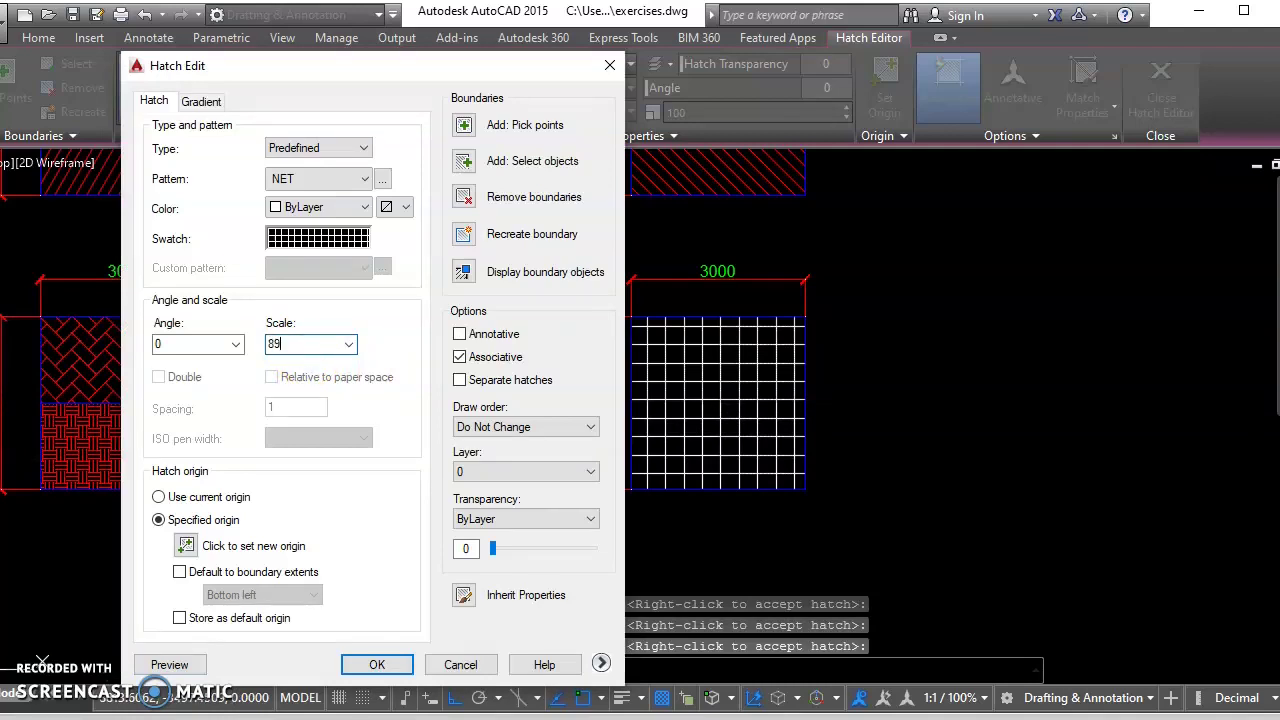
click(197, 665)
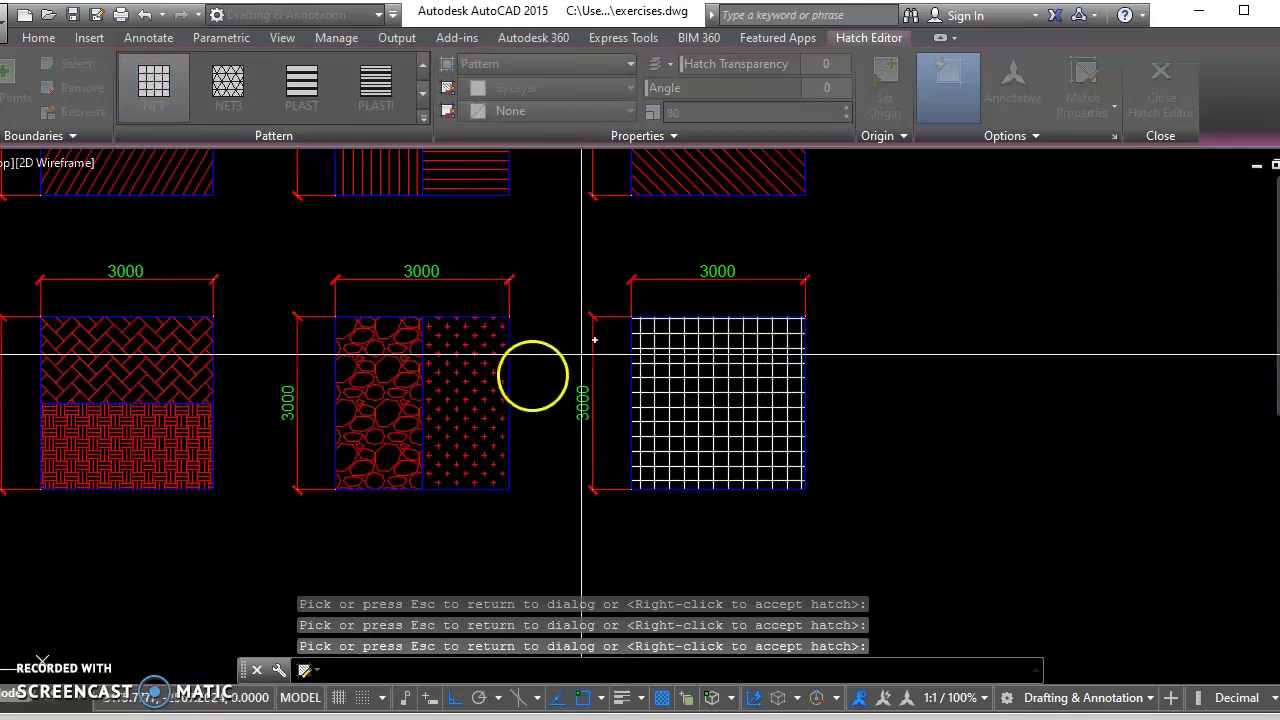
click(473, 343)
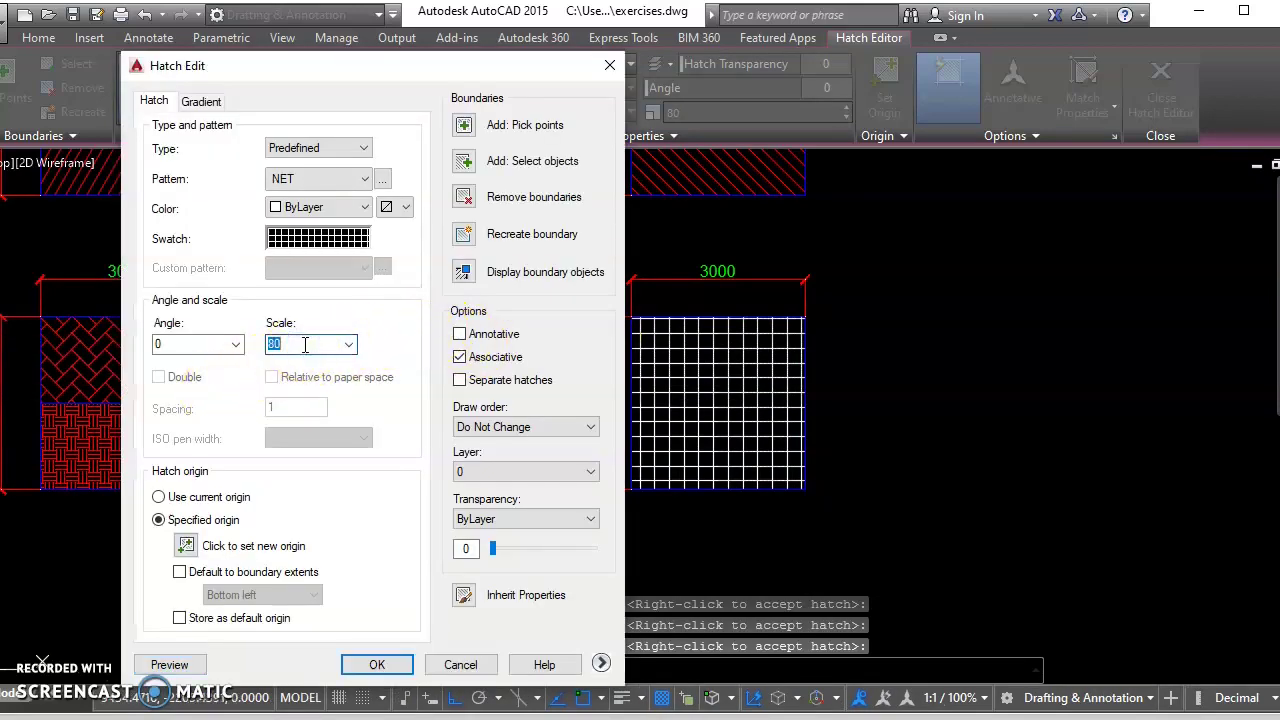
click(174, 670)
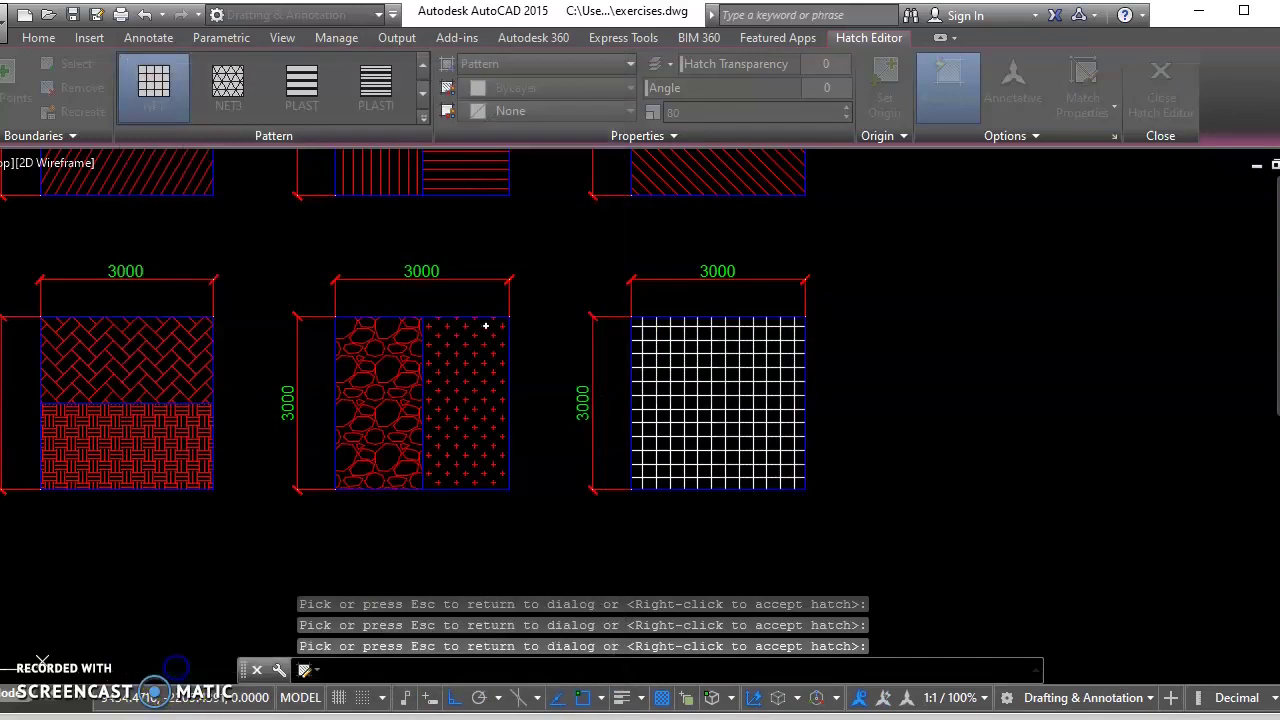
click(473, 371)
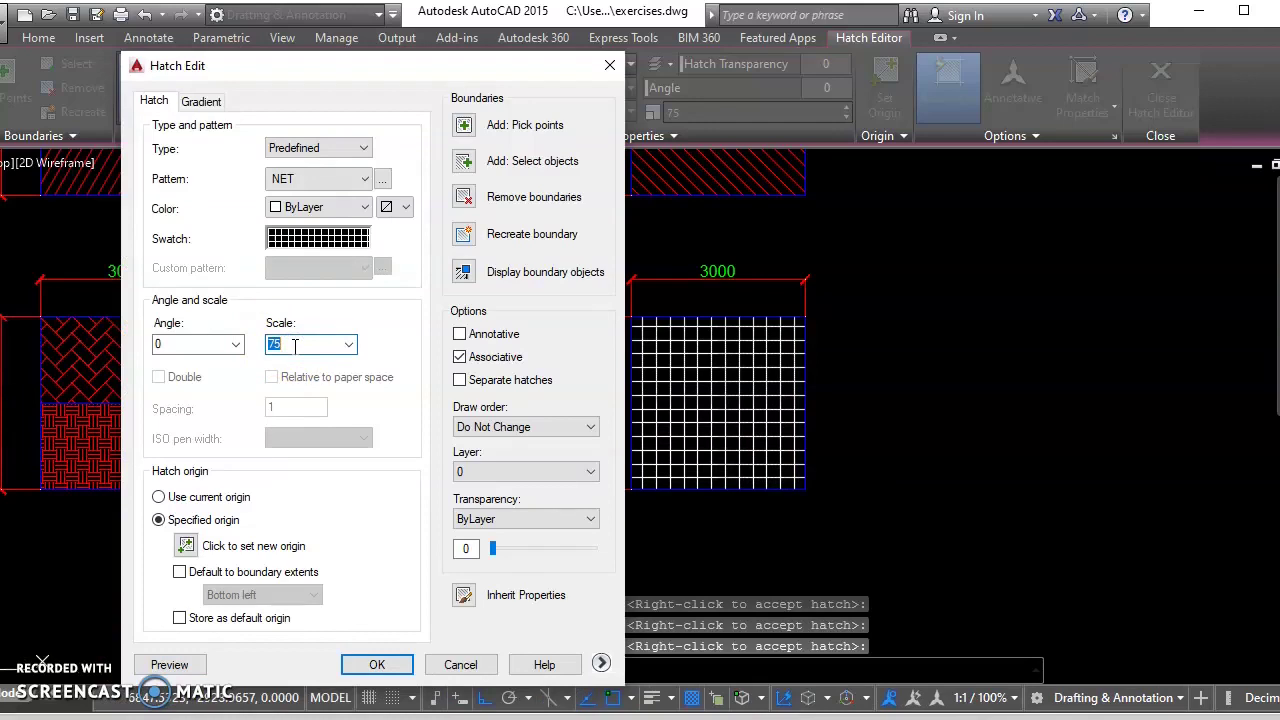
click(170, 665)
click(457, 414)
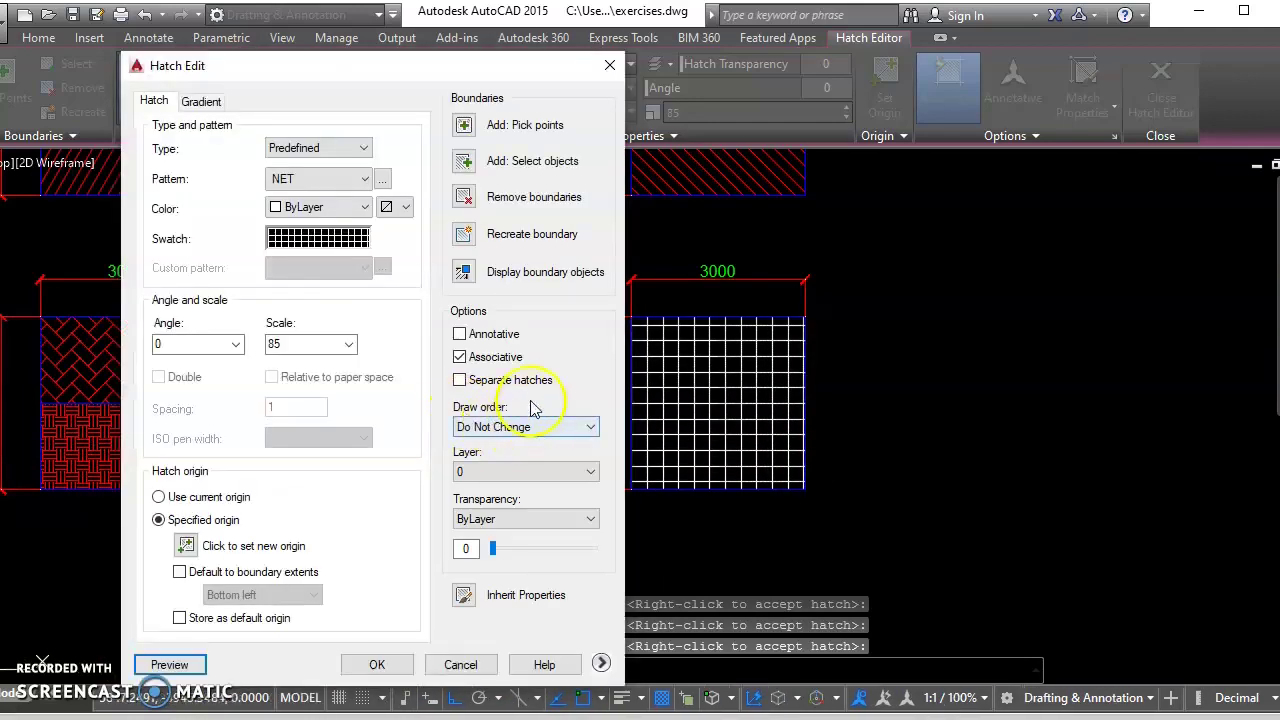
Make the NET hatch red and apply it to the square.
click(297, 207)
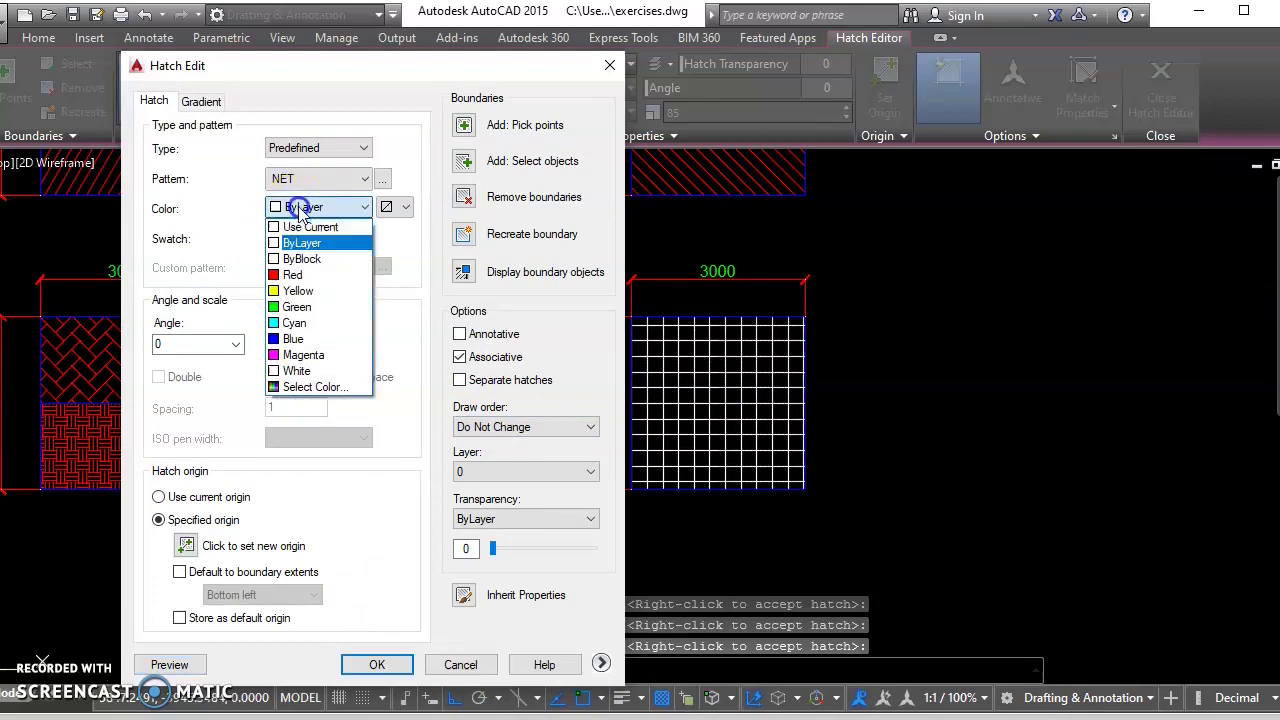
click(288, 274)
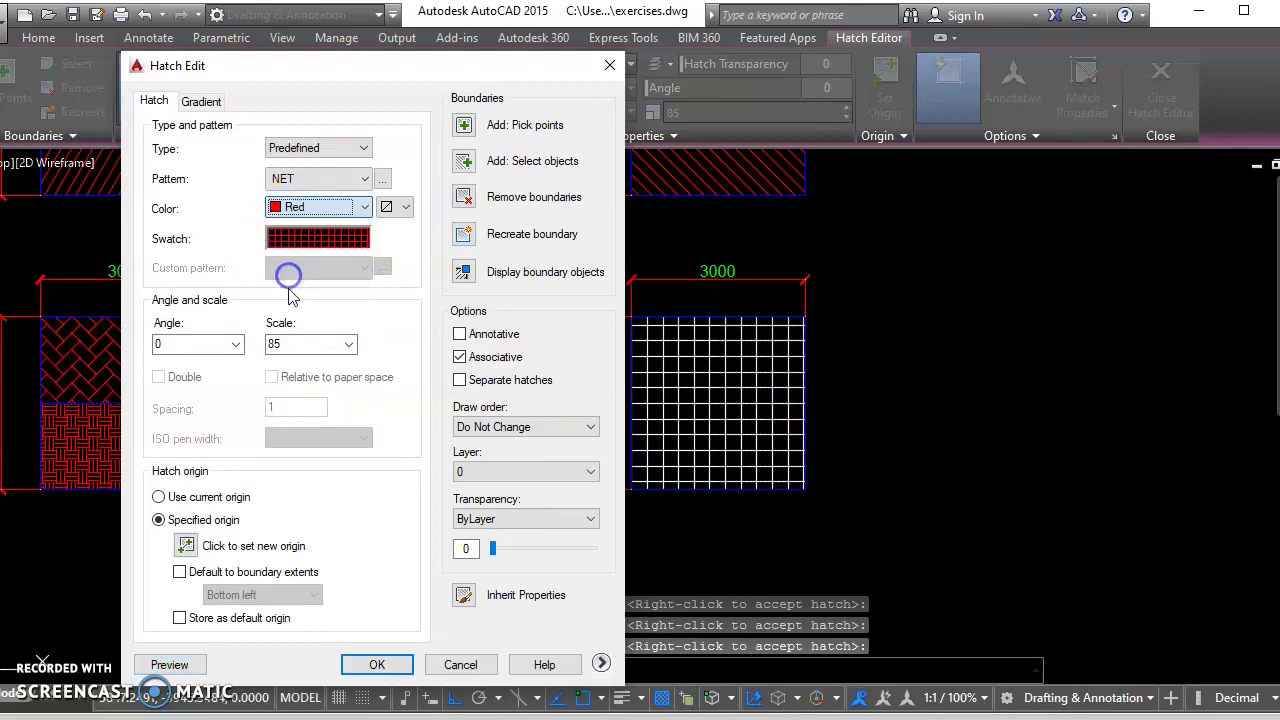
click(370, 665)
mouse_move(437, 400)
middle_down()
mouse_move(491, 337)
mouse_move(546, 343)
middle_up()
scroll(528, 317, up, 1)
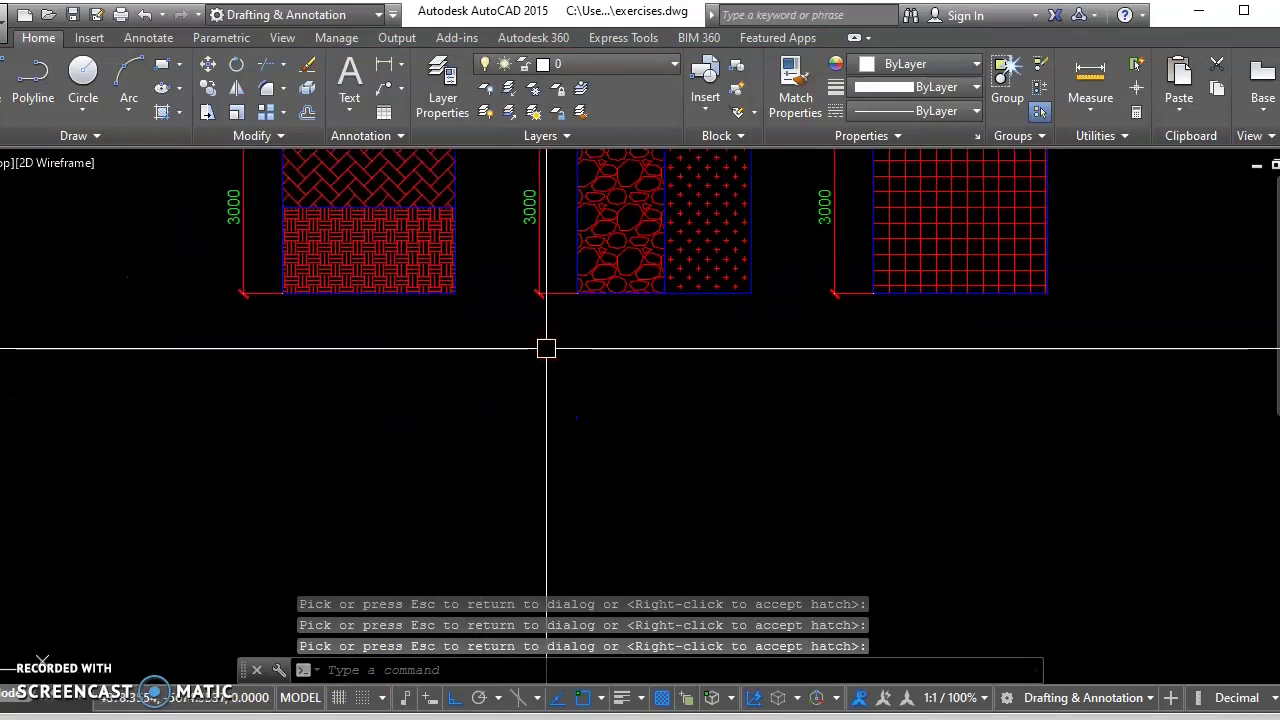
Save the drawing and draw a circle with diameter 3000.
key(ctrl+s)
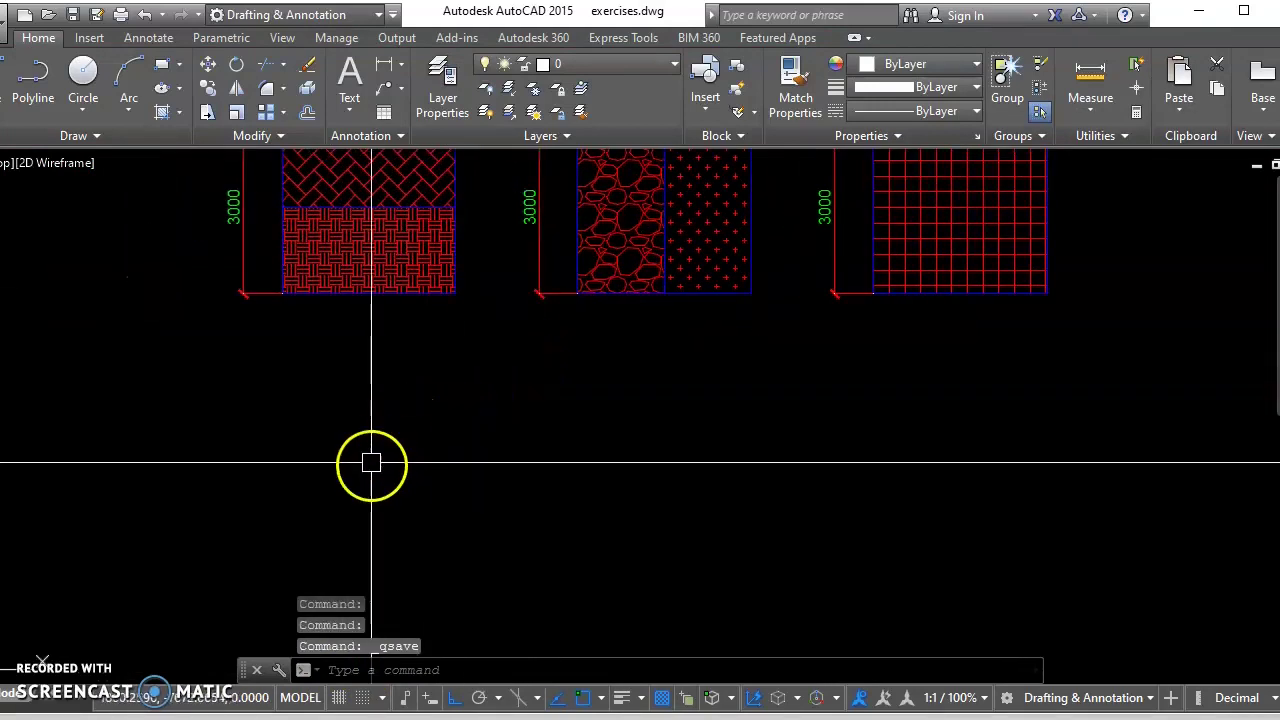
text(c)
key(Return)
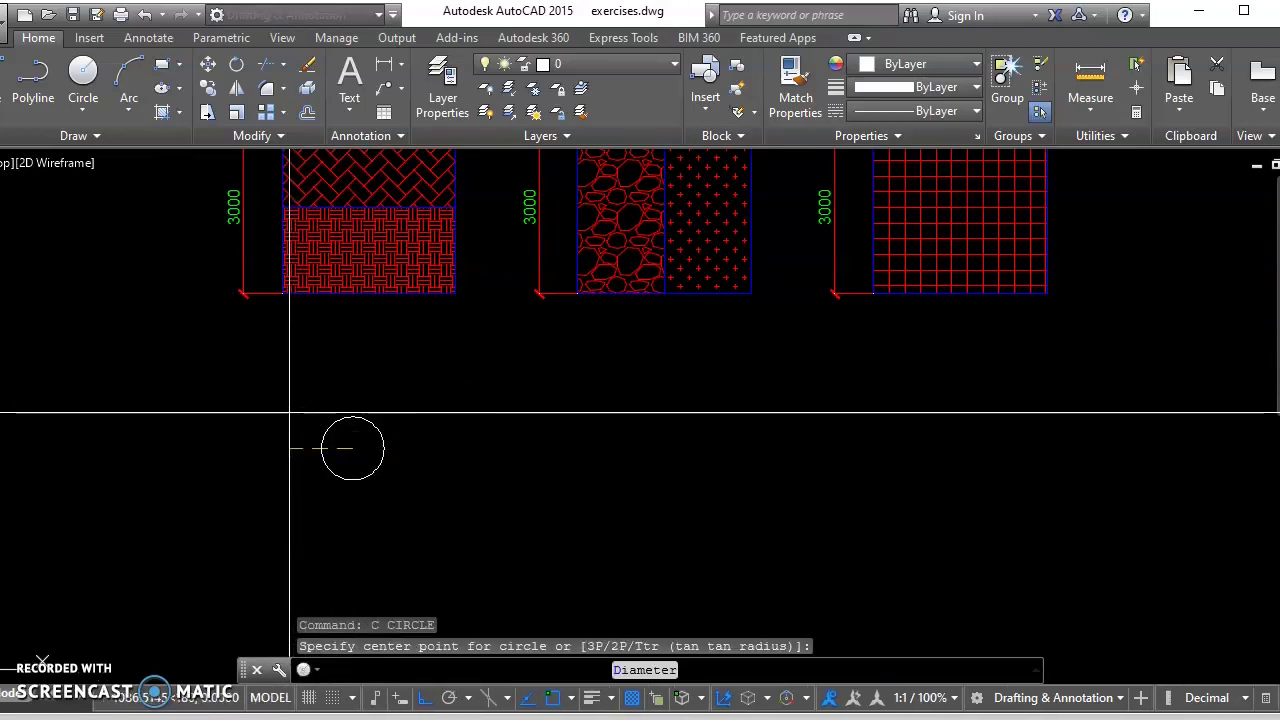
text(d)
key(Return)
text(3000)
Add a 3000 linear dimension across the top of the circle.
key(Return)
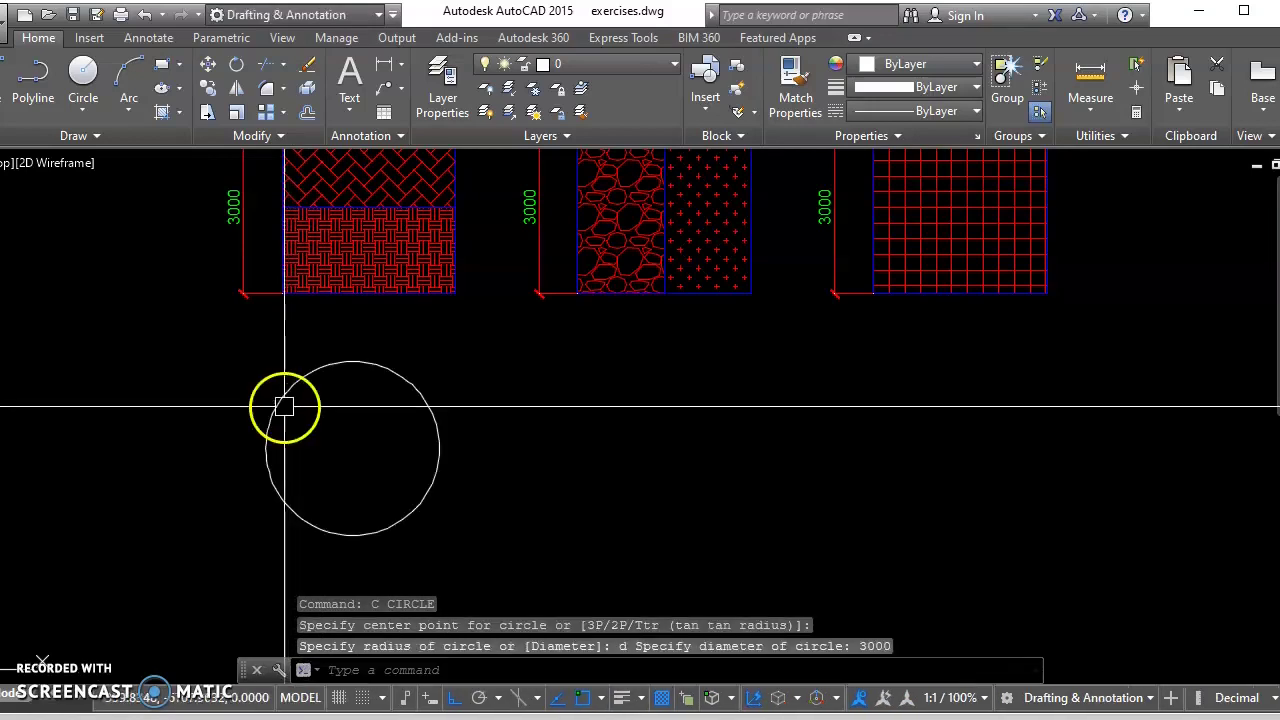
text(dli)
key(Return)
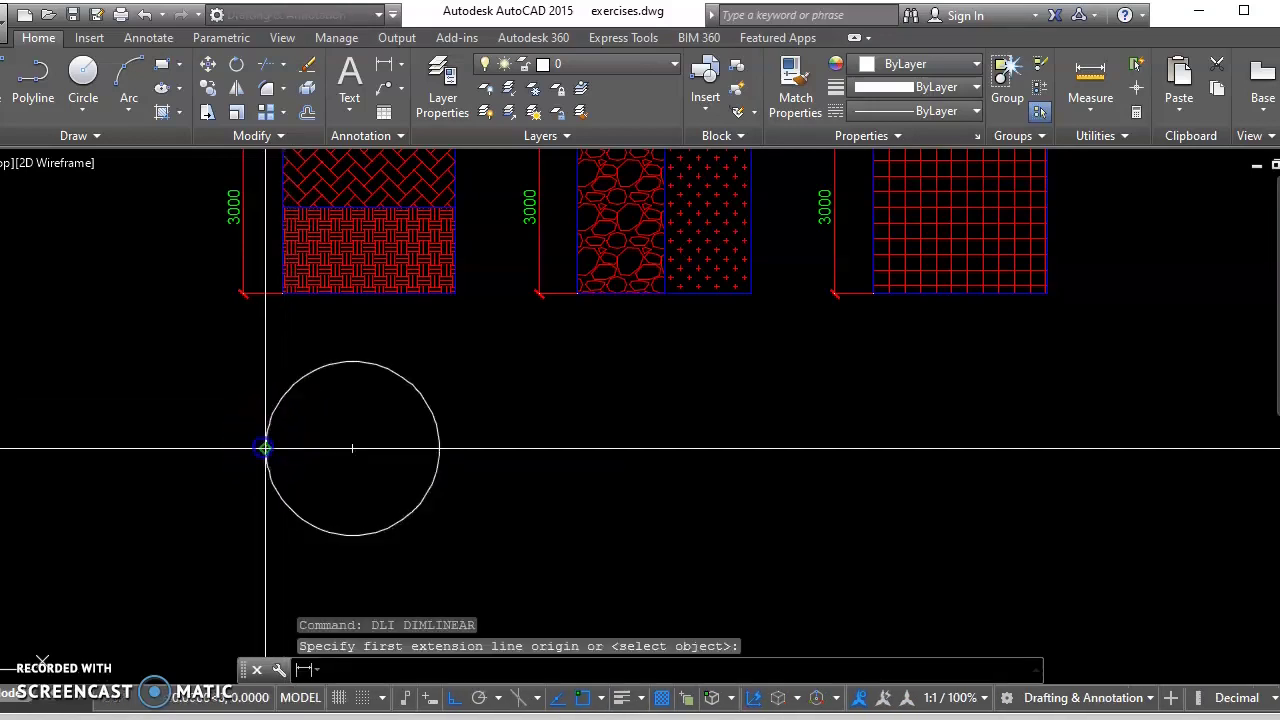
click(265, 448)
click(439, 448)
click(443, 338)
key(Escape)
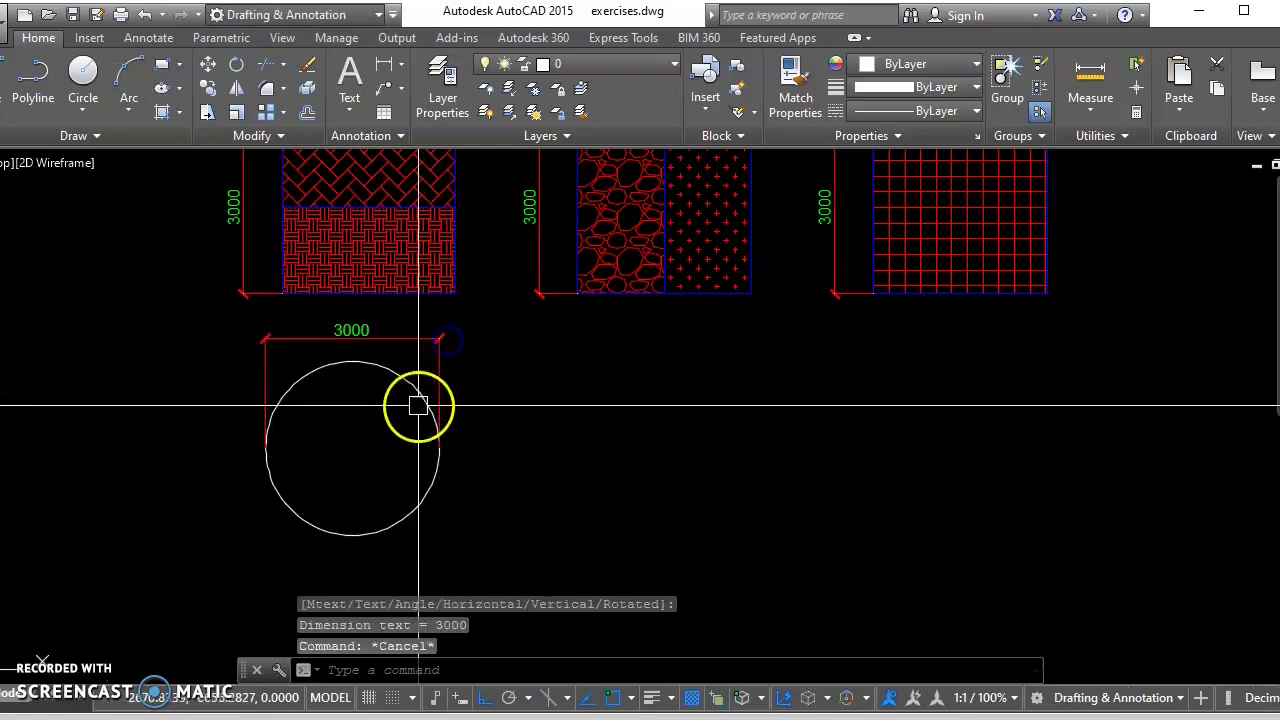
Change the circle's colour to Blue in the Properties colour list.
middle_drag(420, 405, 418, 392)
click(422, 352)
click(386, 400)
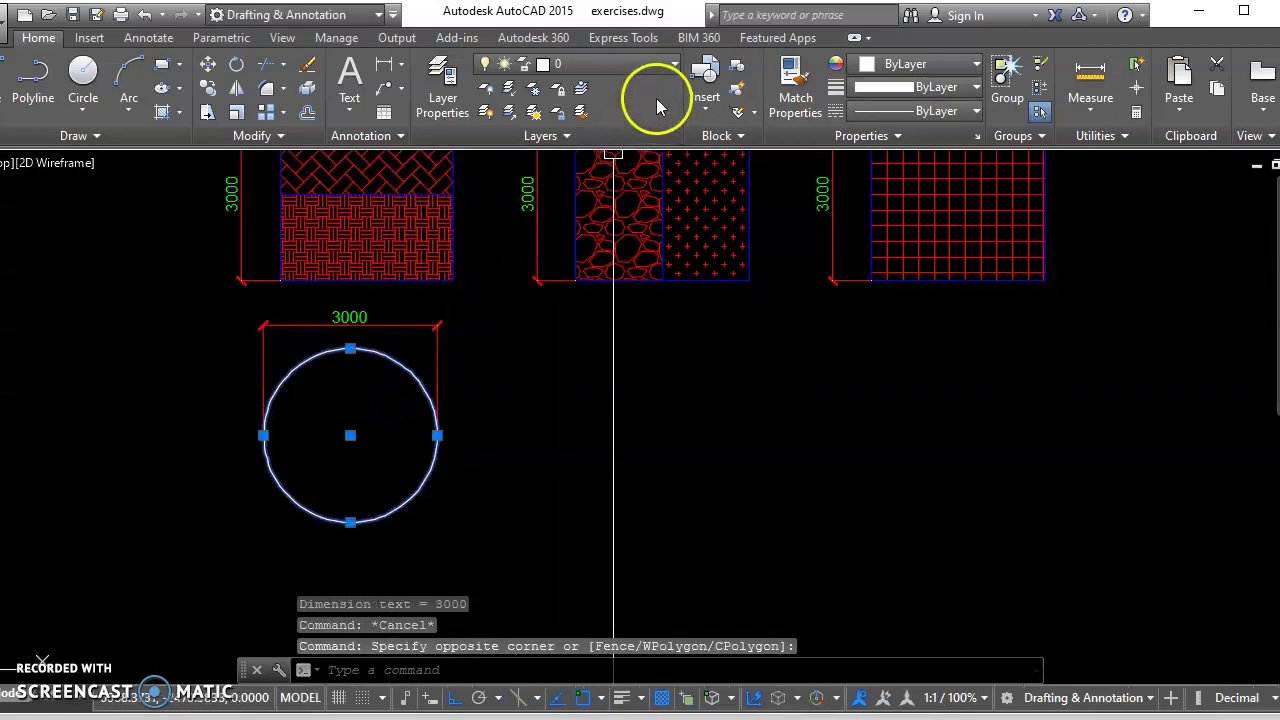
click(932, 65)
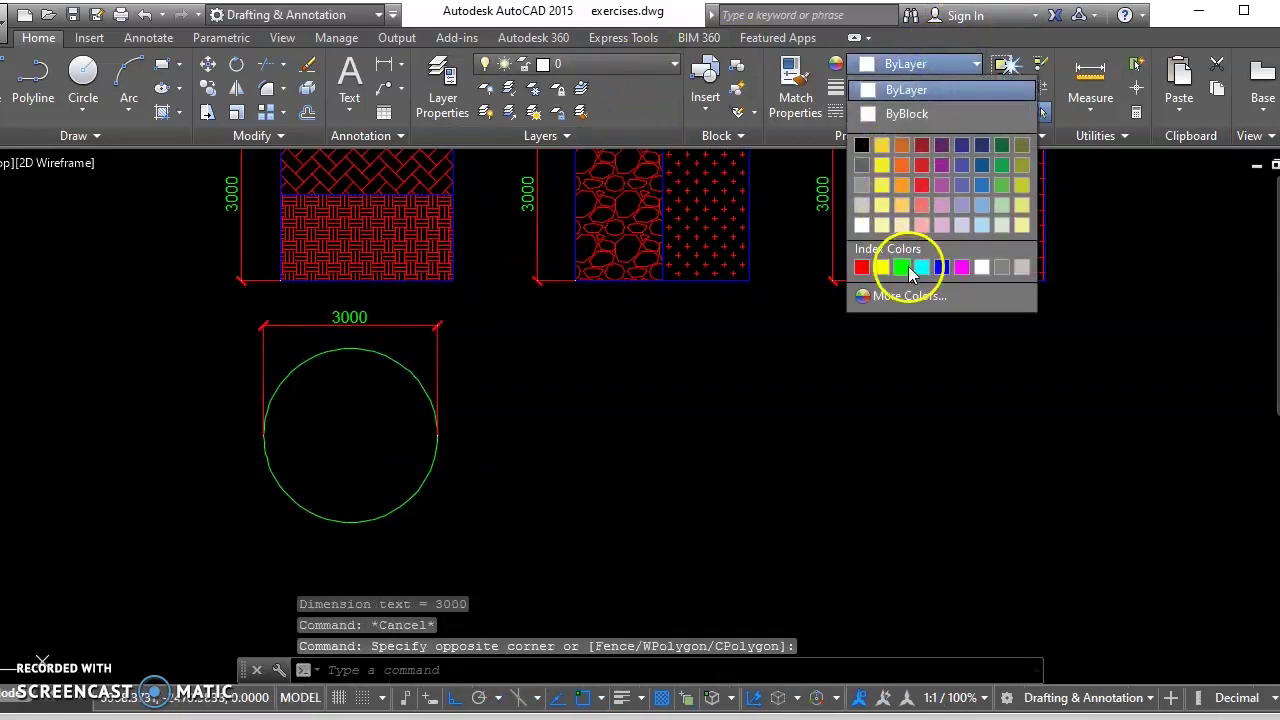
click(942, 265)
key(Escape)
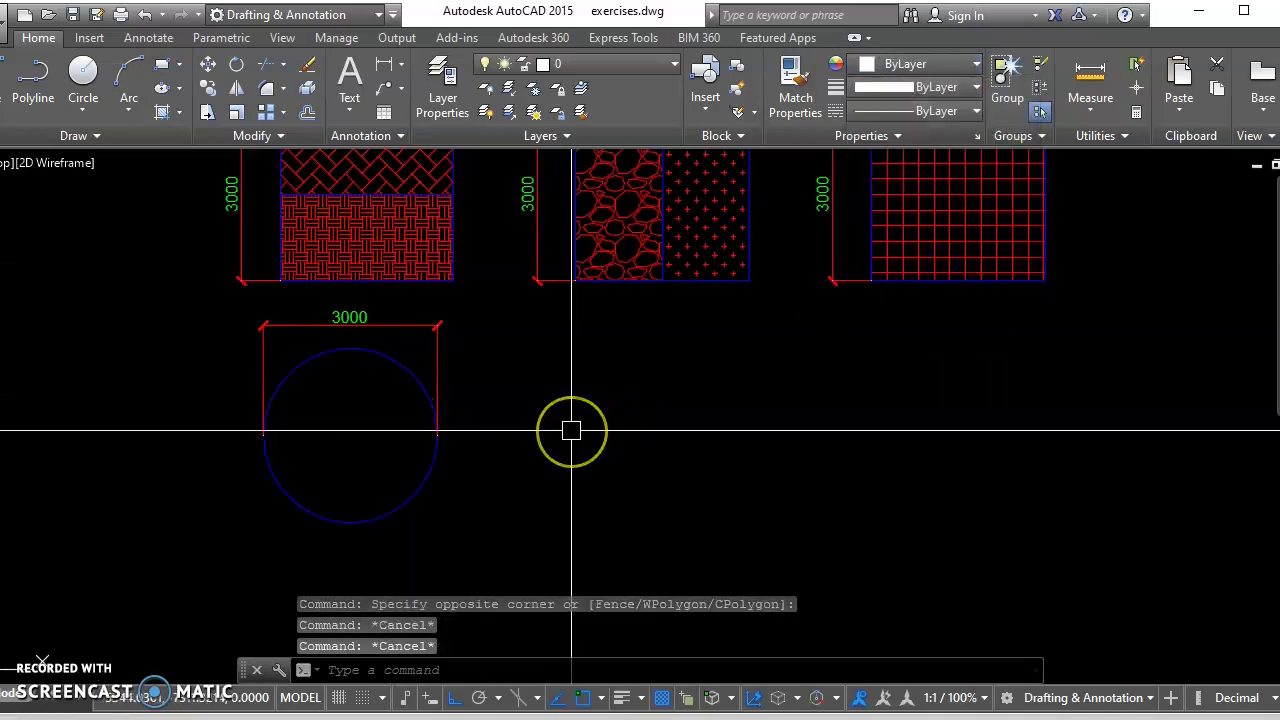
key(Escape)
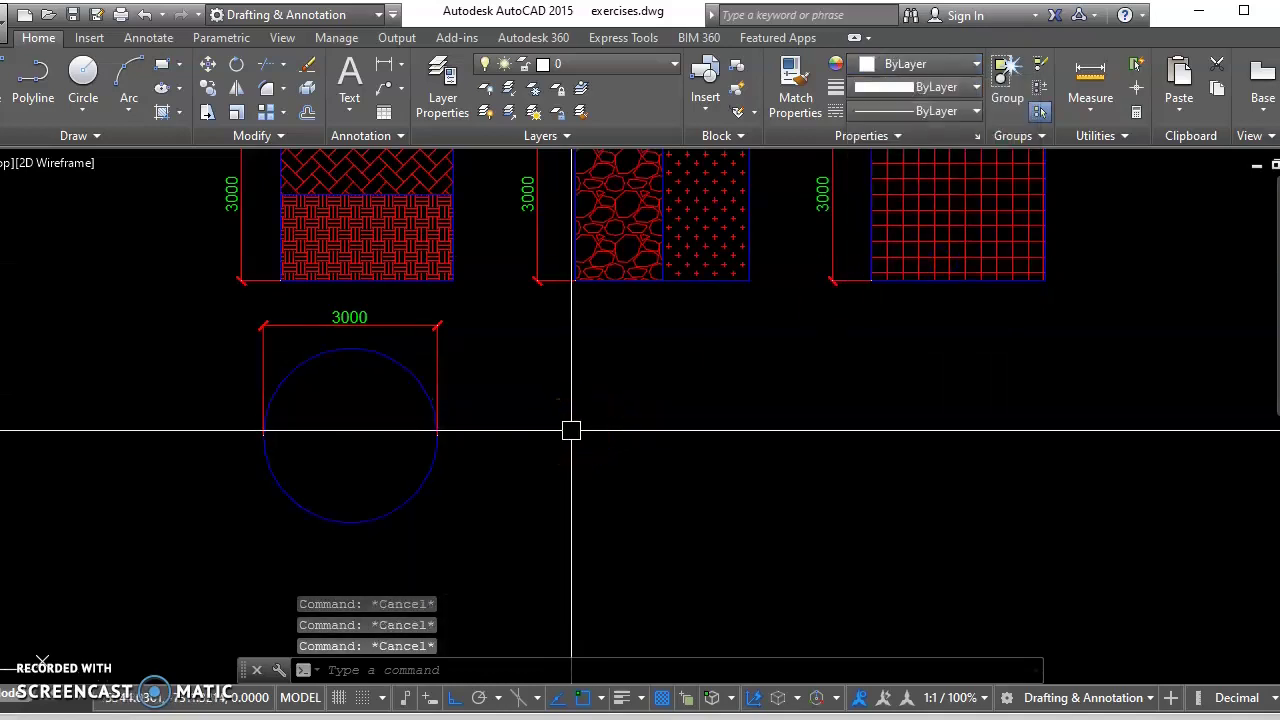
text(bh)
key(Return)
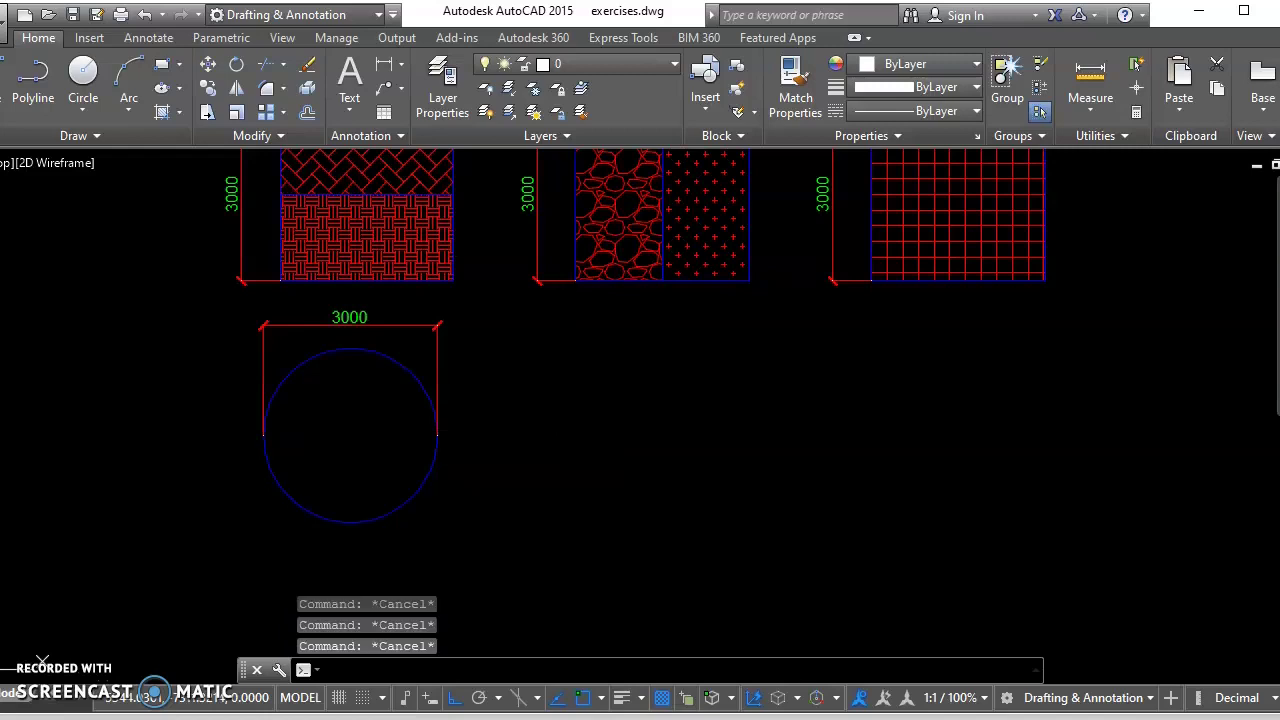
Hatch the inside of the blue circle and bring up its Hatch Edit settings.
click(409, 448)
key(Return)
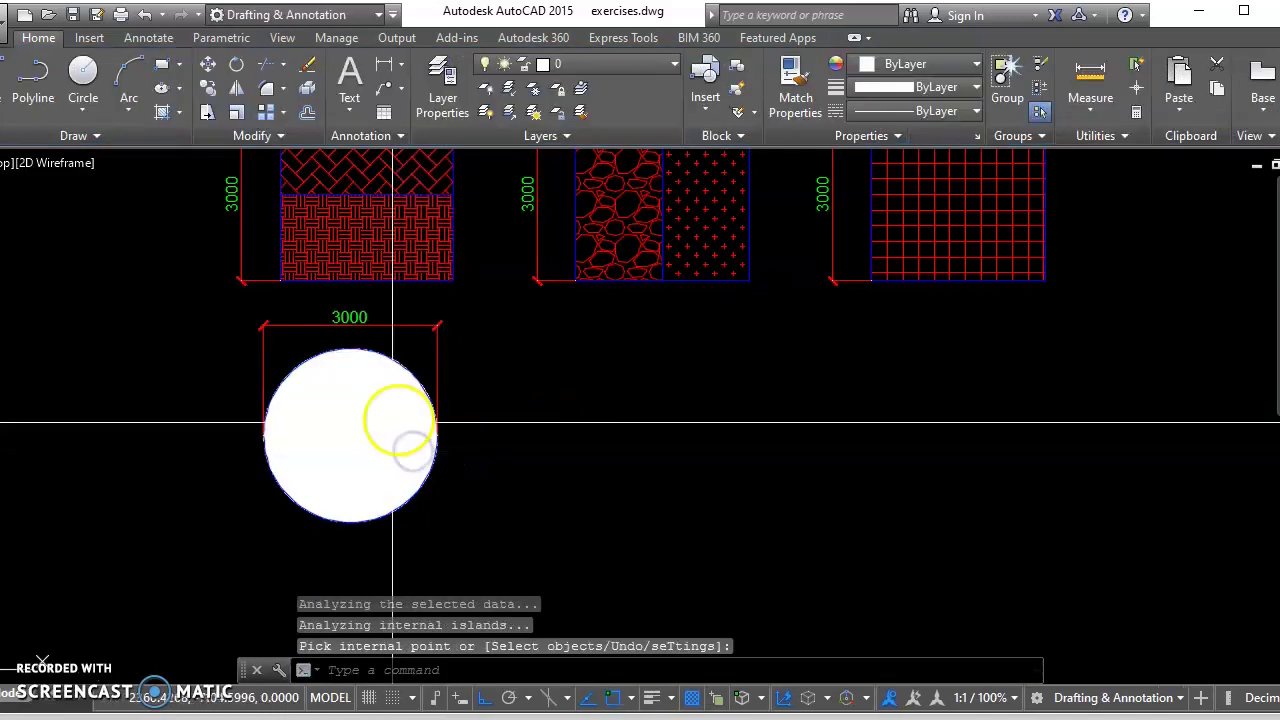
click(379, 433)
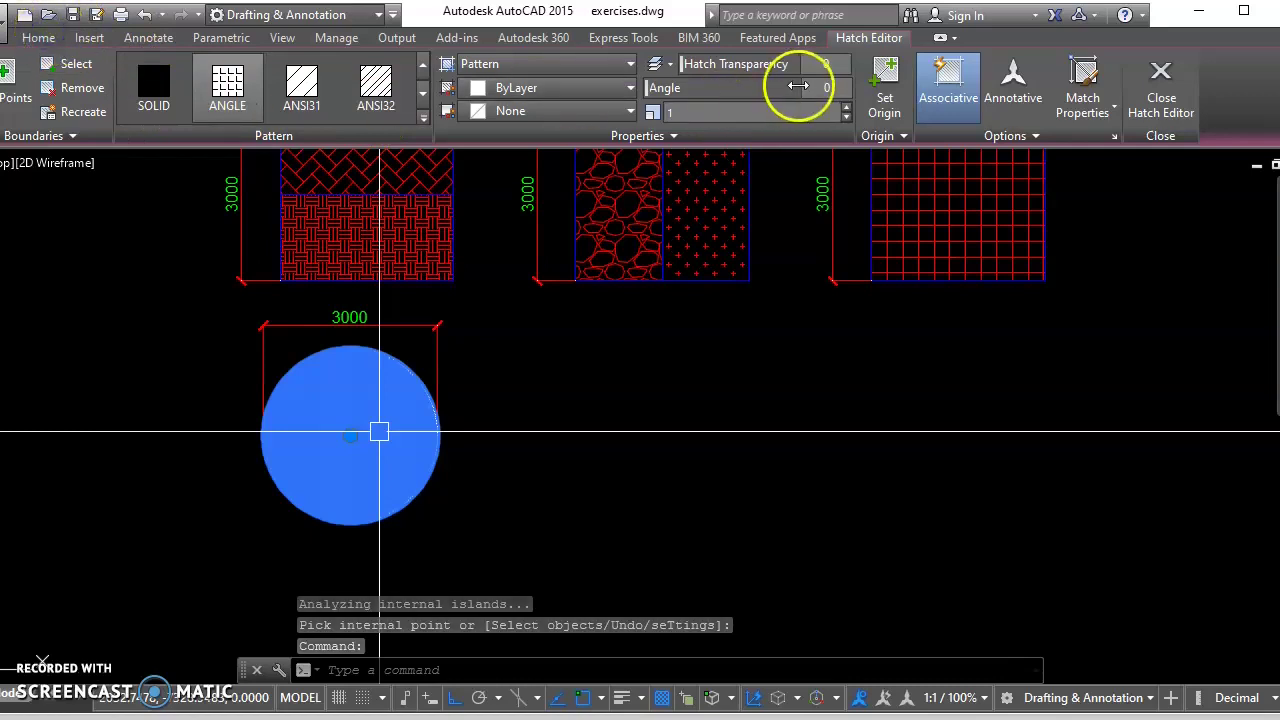
key(Escape)
key(Escape)
key(Escape)
click(400, 408)
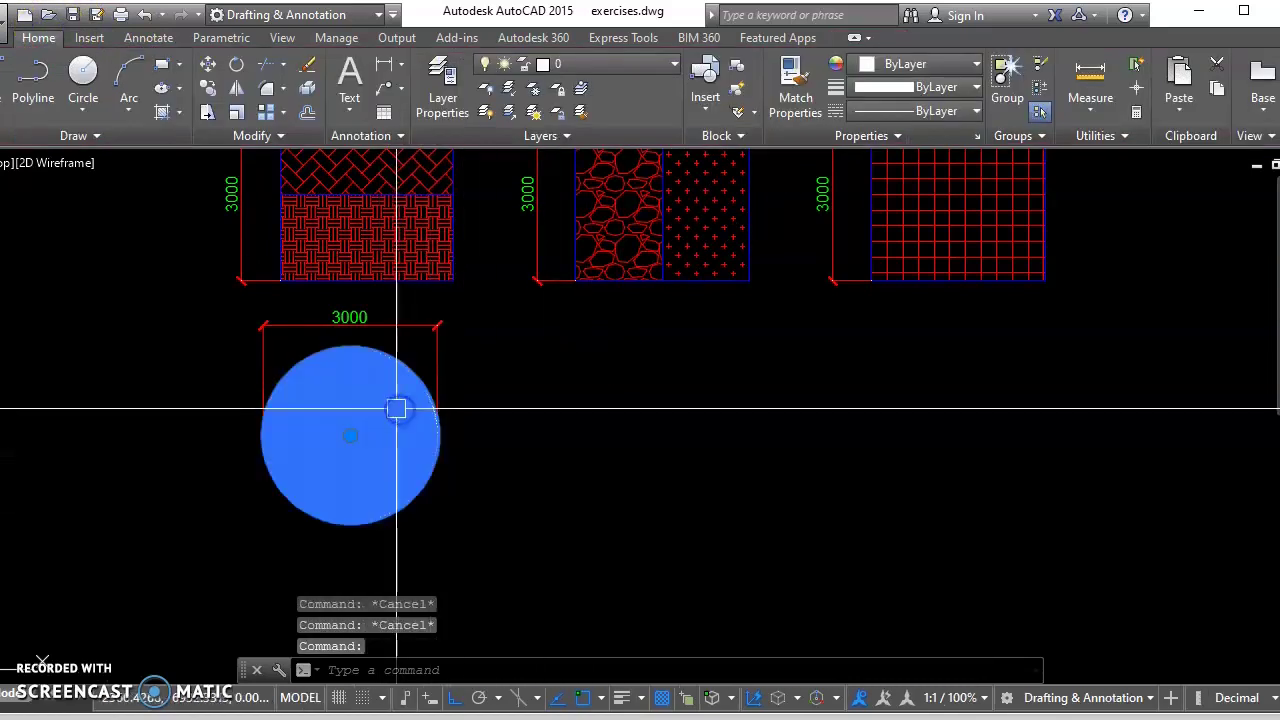
right_click(400, 408)
click(458, 172)
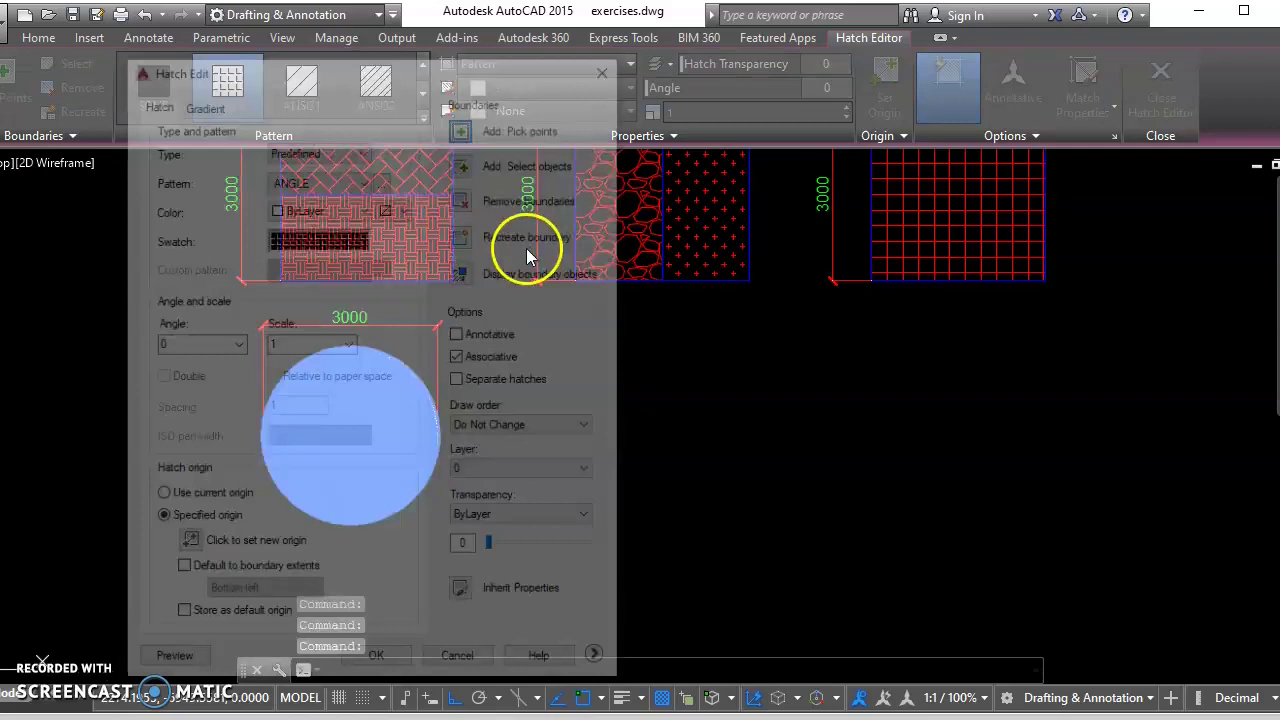
click(300, 207)
click(300, 243)
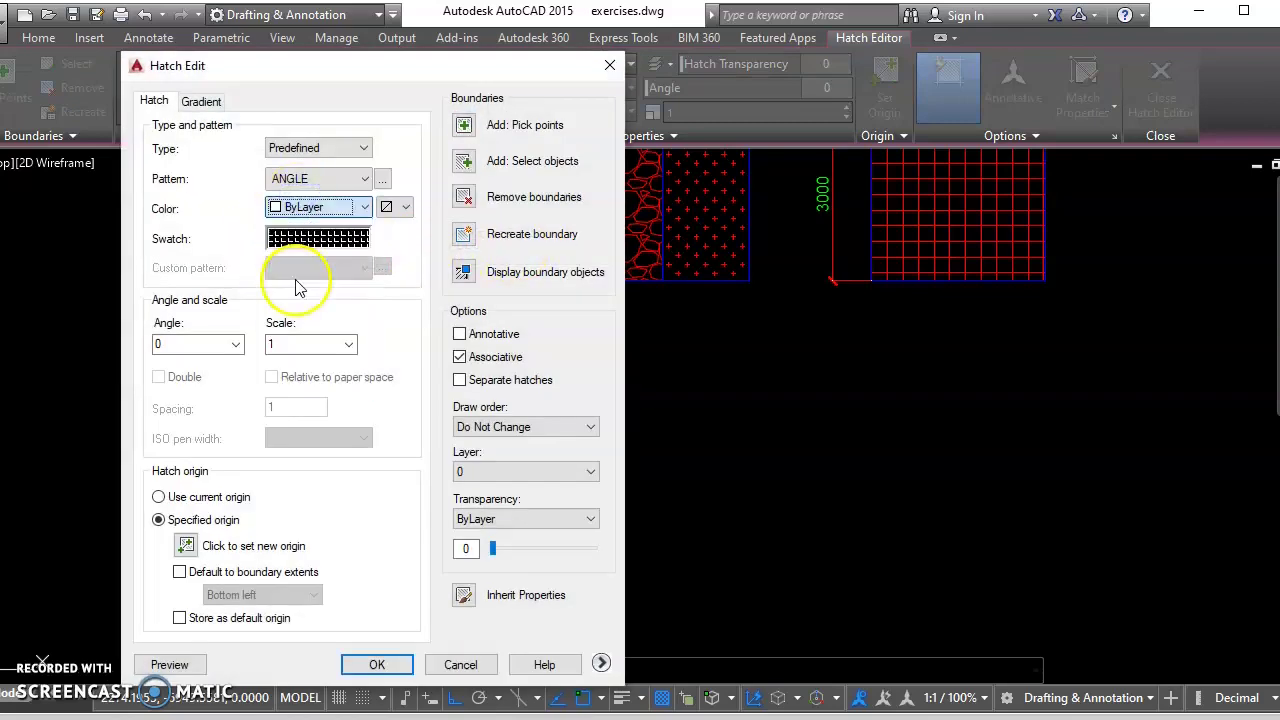
Change the circle's hatch to a green SOLID fill.
click(295, 245)
click(483, 205)
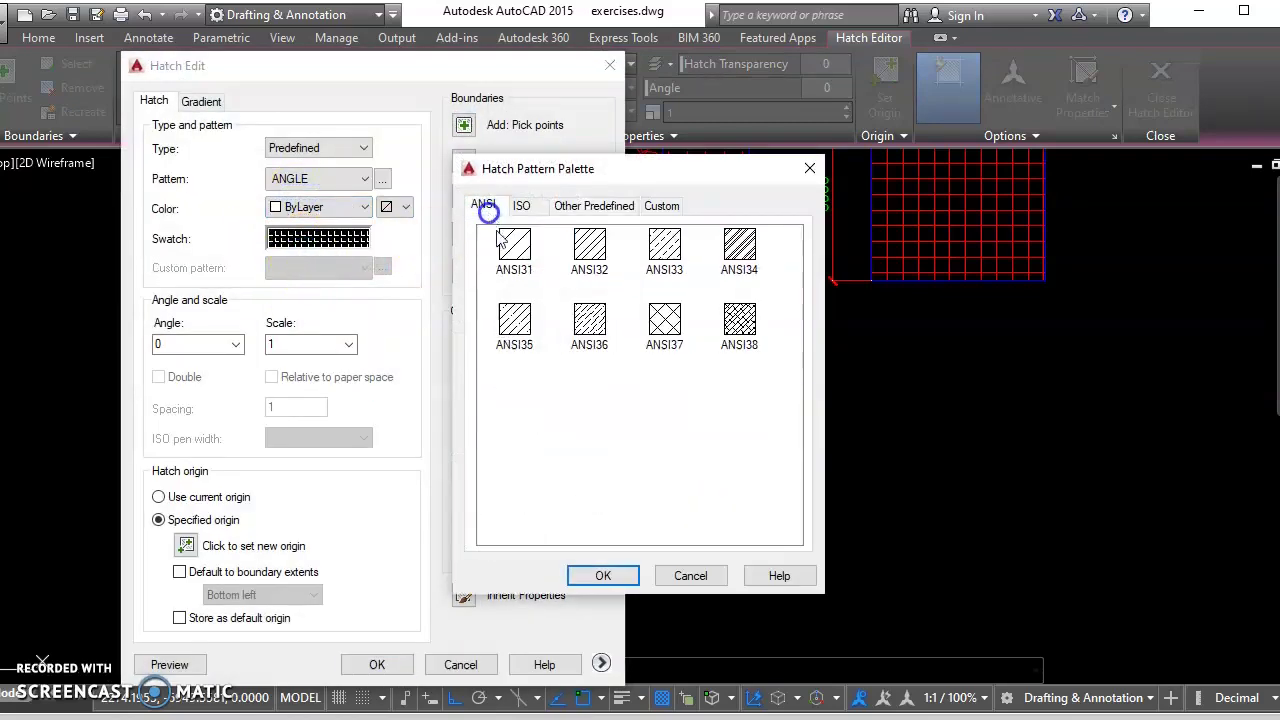
key(Escape)
click(345, 245)
click(518, 250)
click(602, 575)
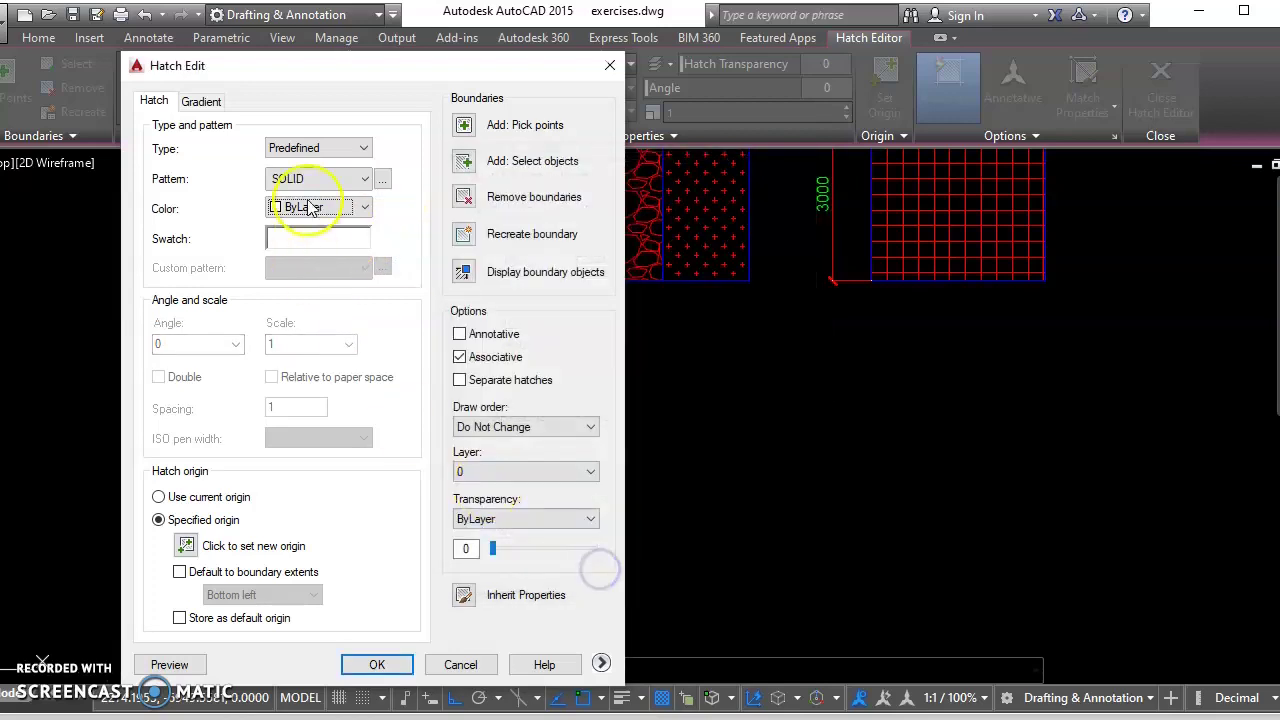
click(300, 207)
click(300, 306)
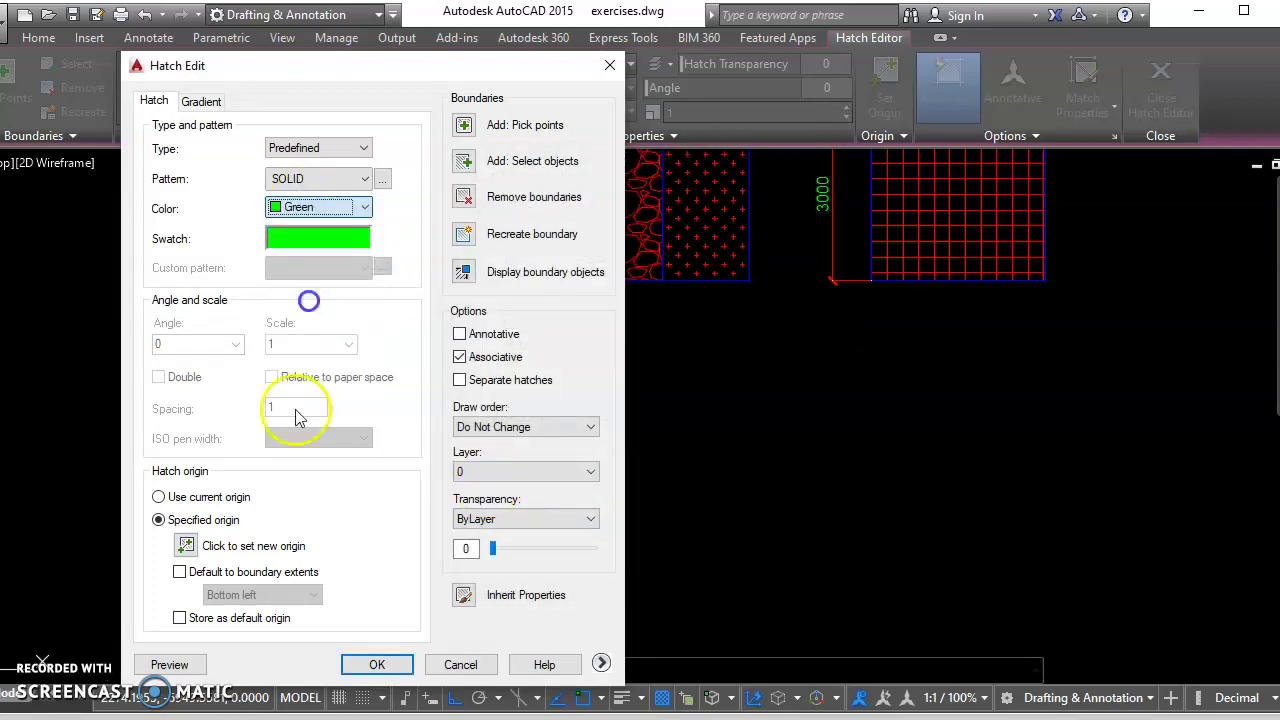
click(377, 665)
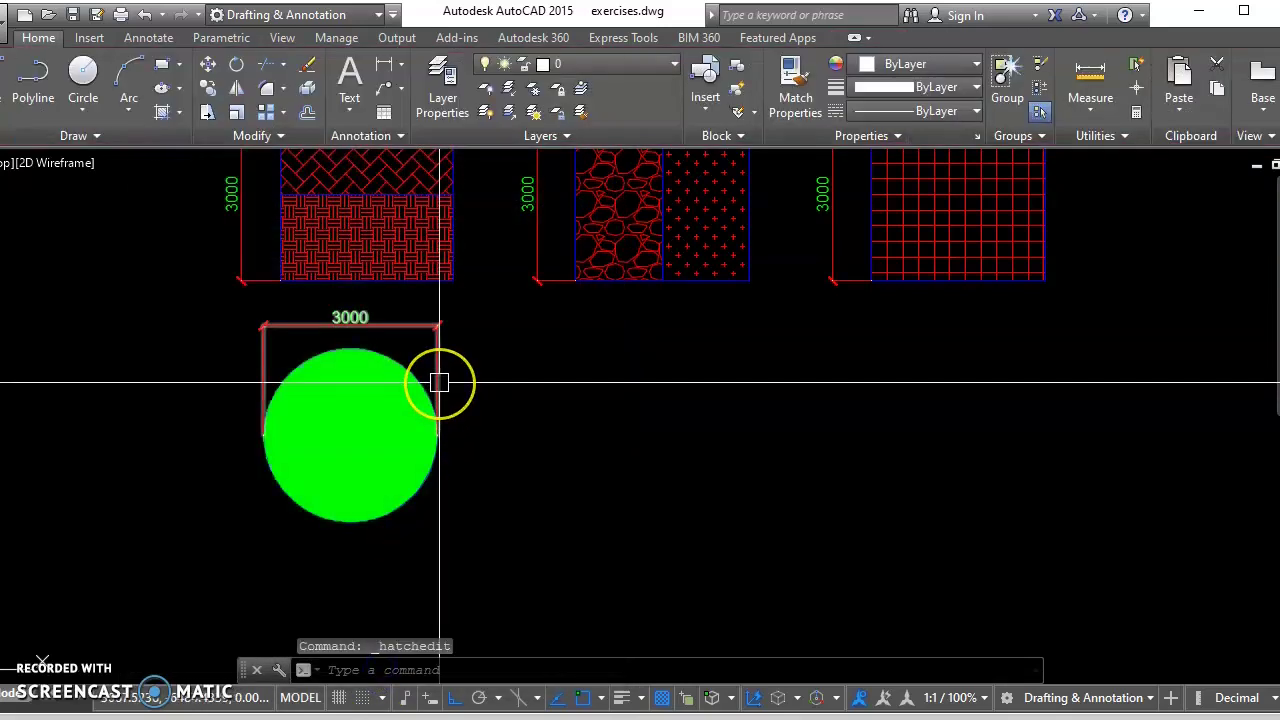
Copy the circle and its 3000 dimension to the right.
text(co)
key(Return)
click(440, 365)
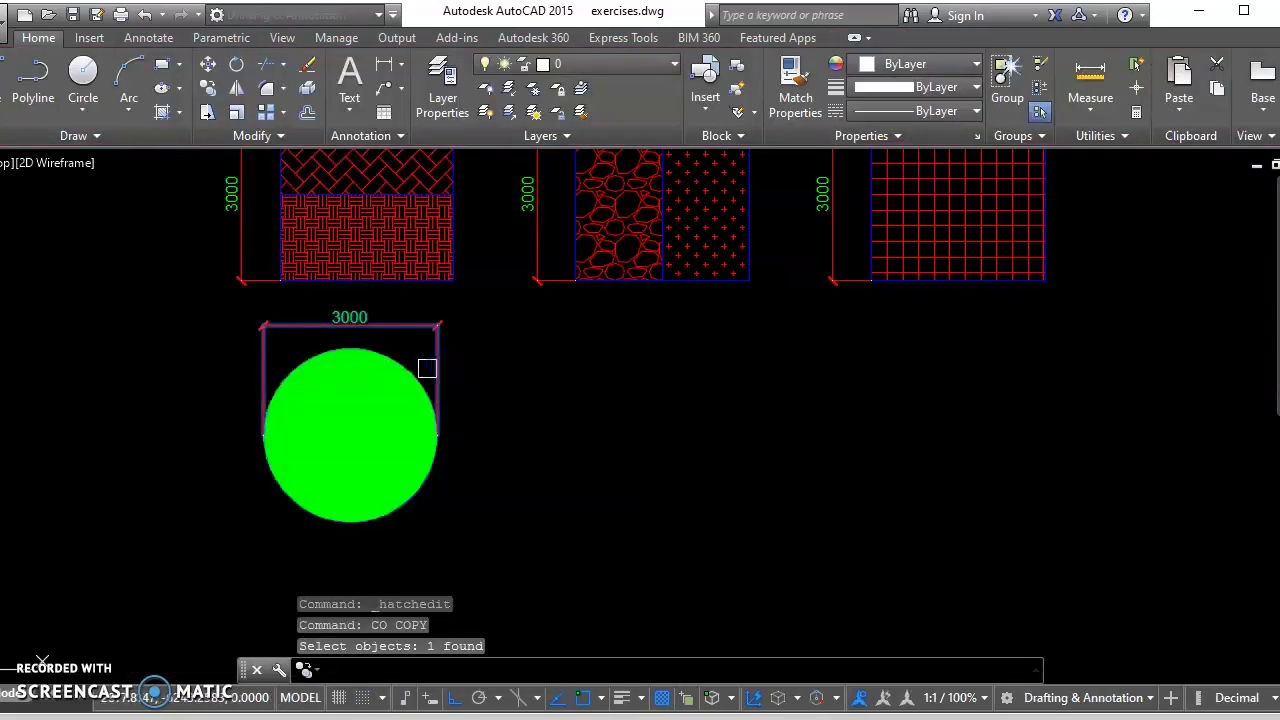
click(427, 369)
key(Return)
click(504, 428)
click(787, 428)
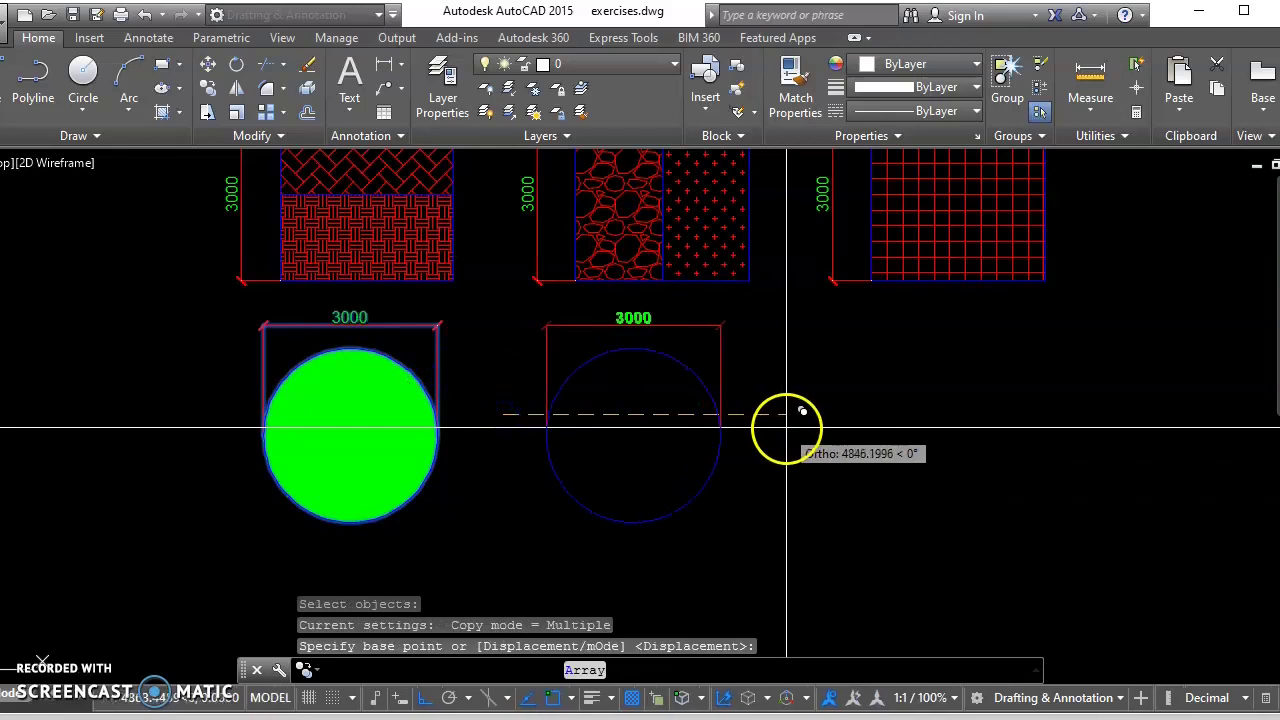
click(818, 425)
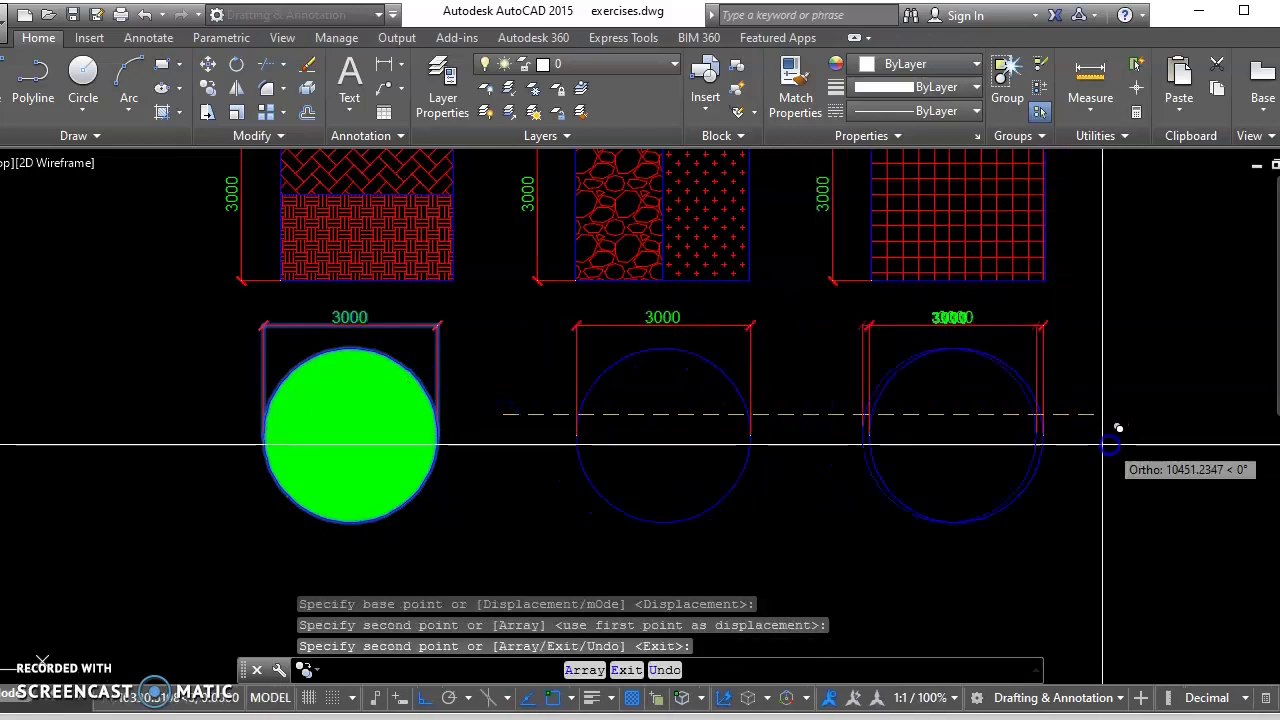
key(Escape)
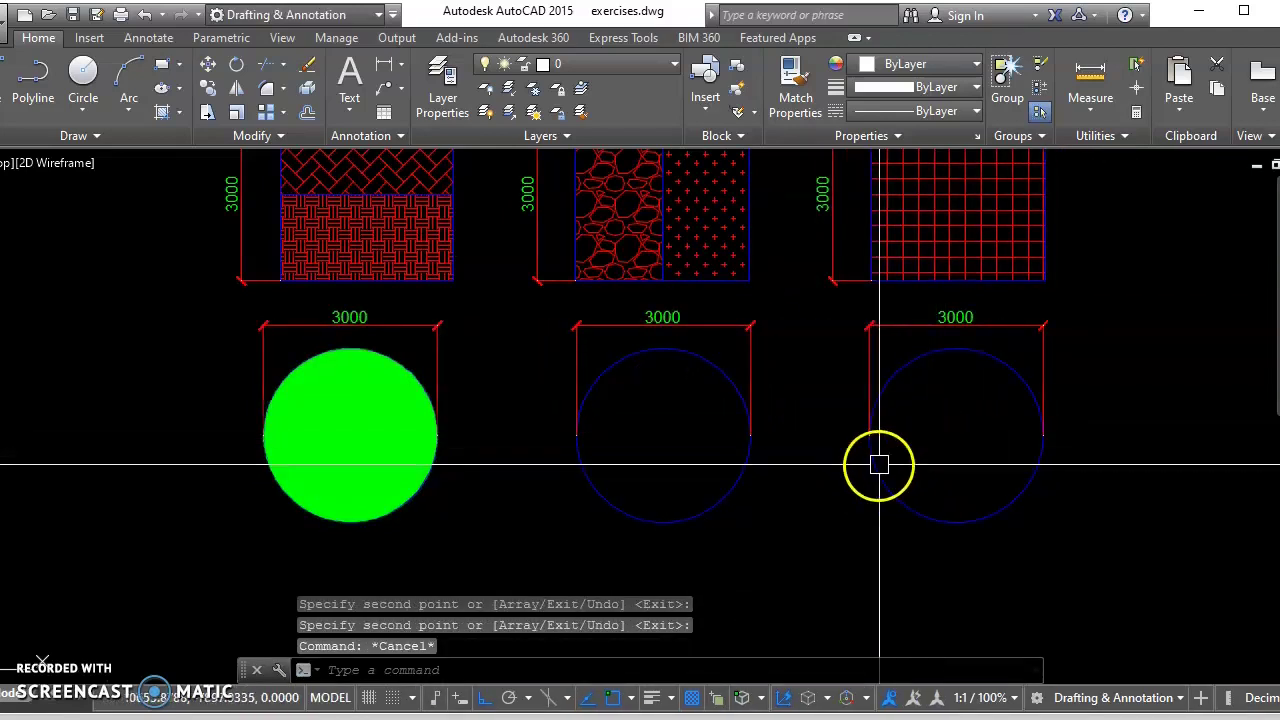
Hatch the inside of the middle circle using the H command.
text(h)
key(Return)
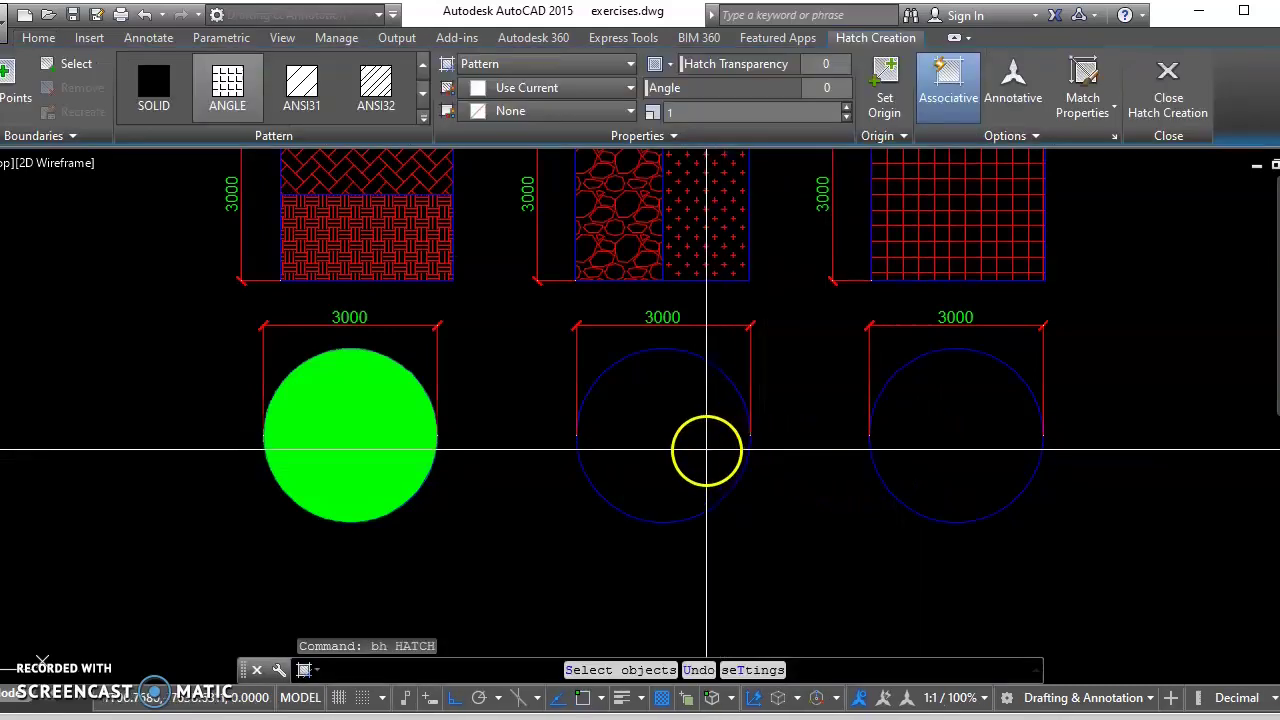
click(700, 446)
key(Return)
click(683, 436)
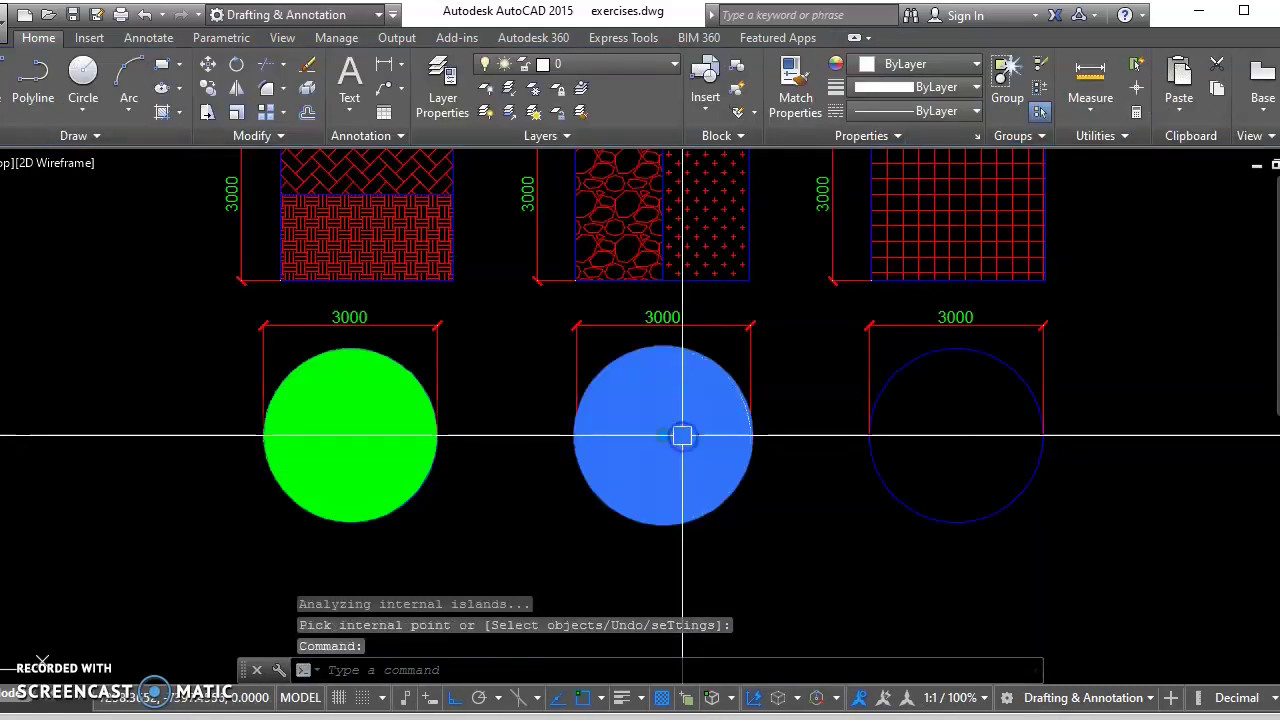
right_click(683, 436)
click(758, 182)
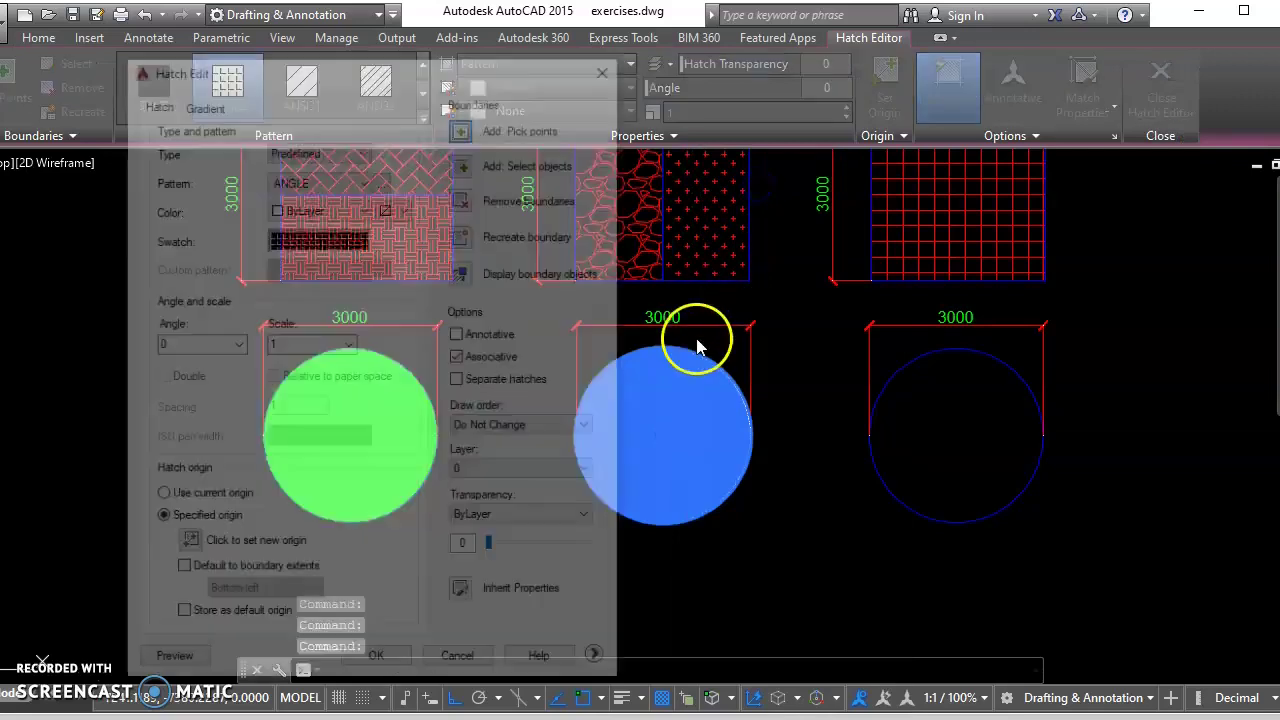
Change the middle circle's hatch pattern to STARS.
click(345, 238)
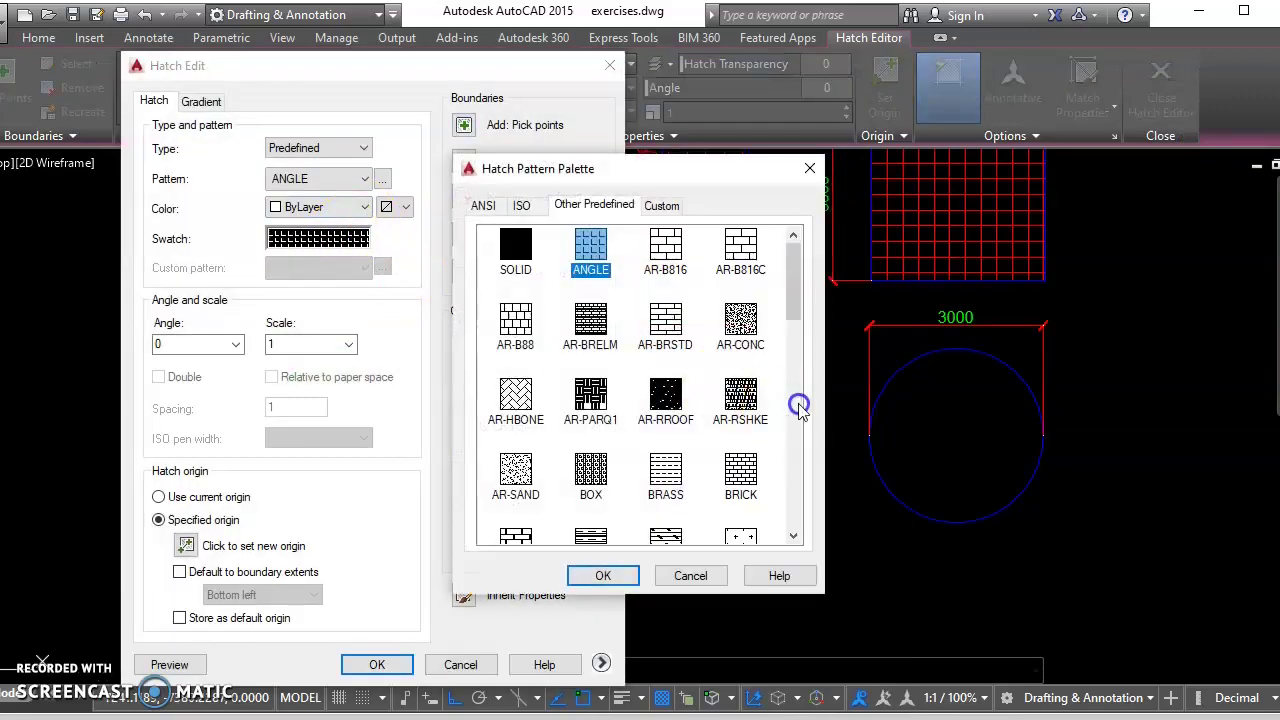
drag(793, 316, 783, 482)
click(665, 468)
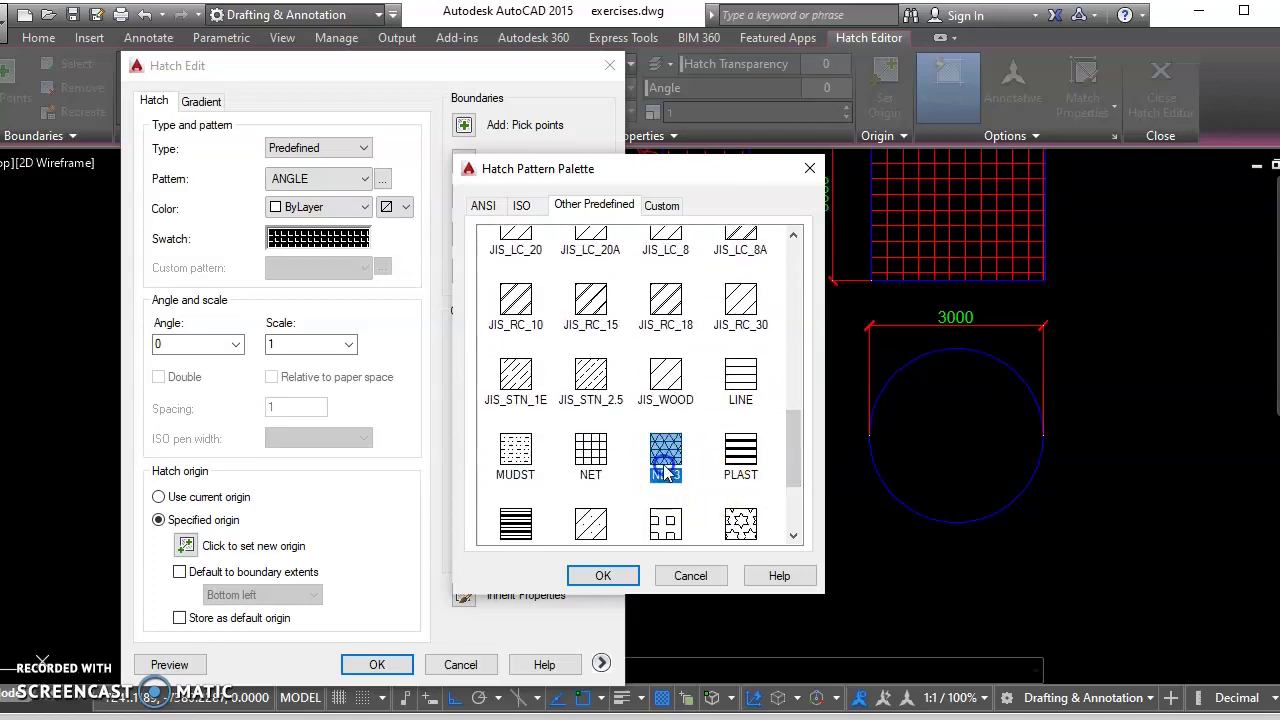
click(745, 528)
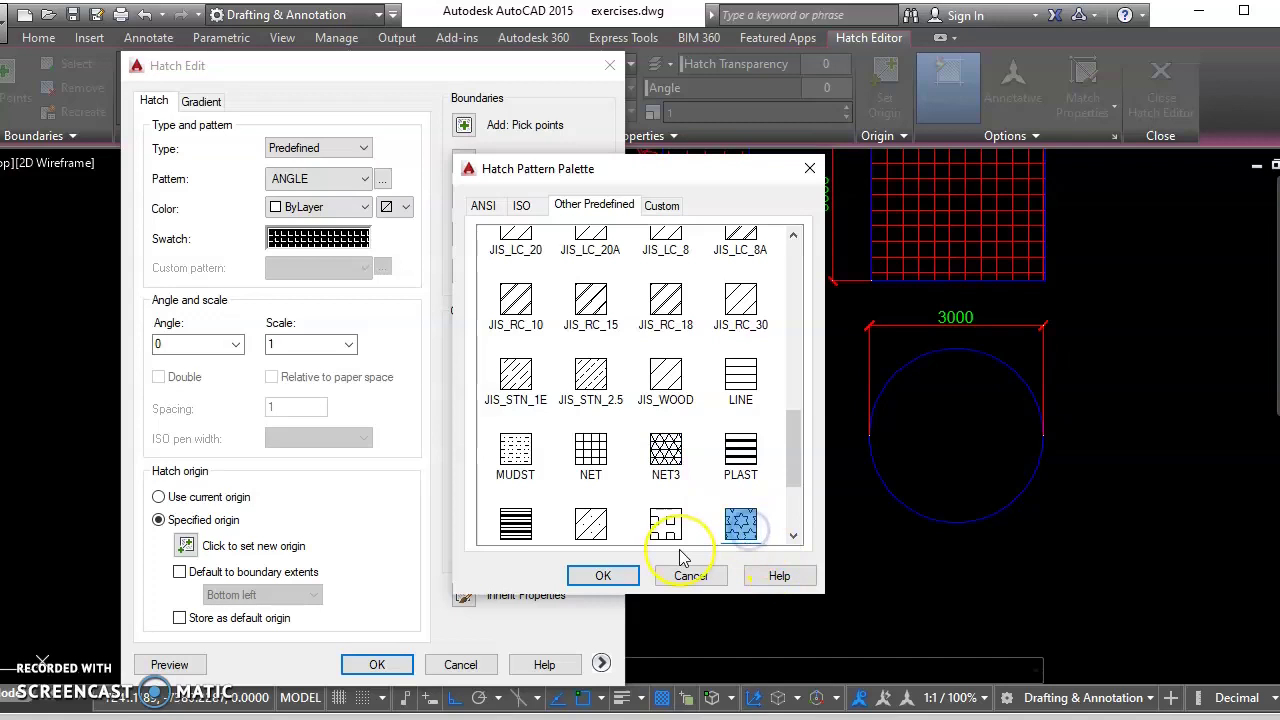
click(603, 578)
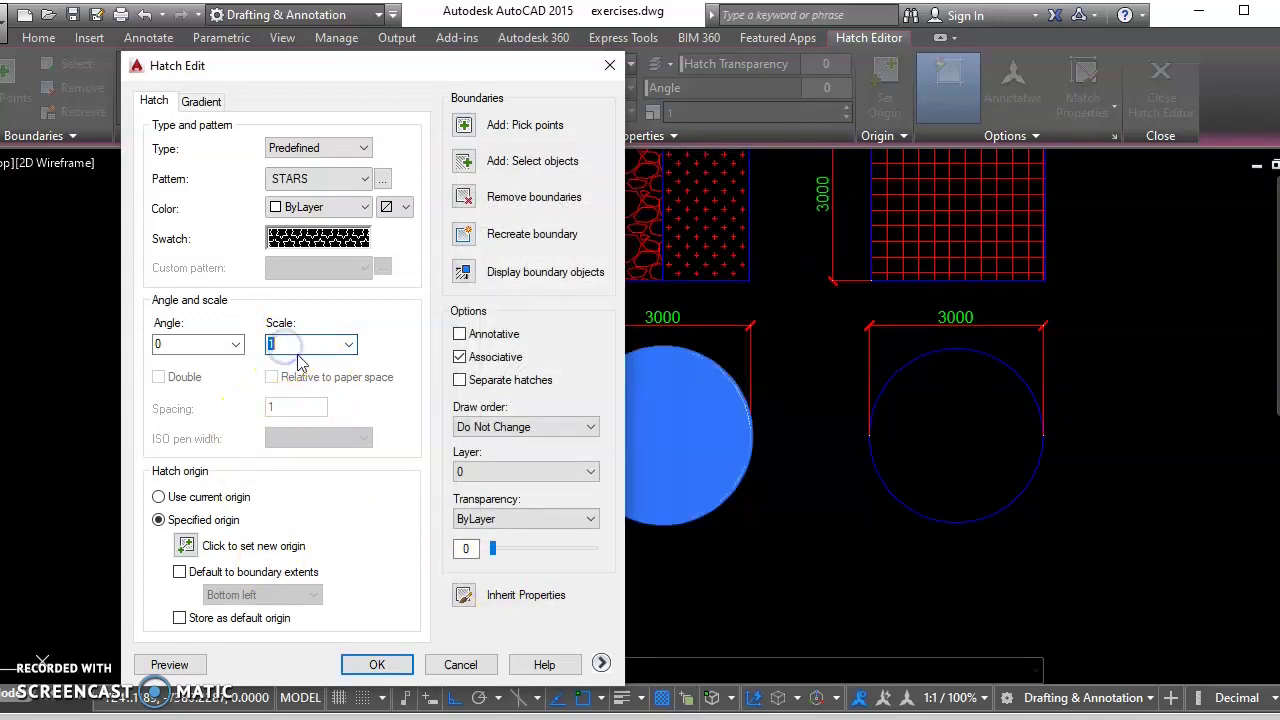
Set the star hatch to scale 50 and colour Red, then apply it.
text(75)
click(197, 668)
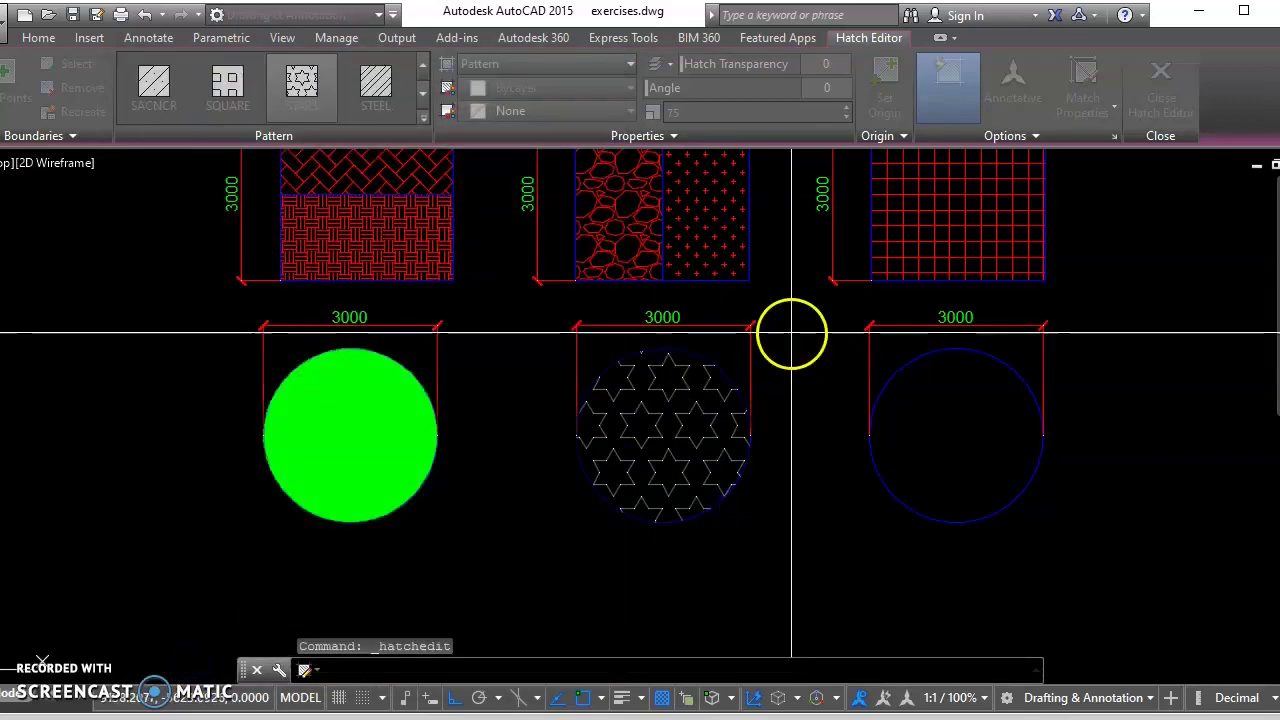
key(Escape)
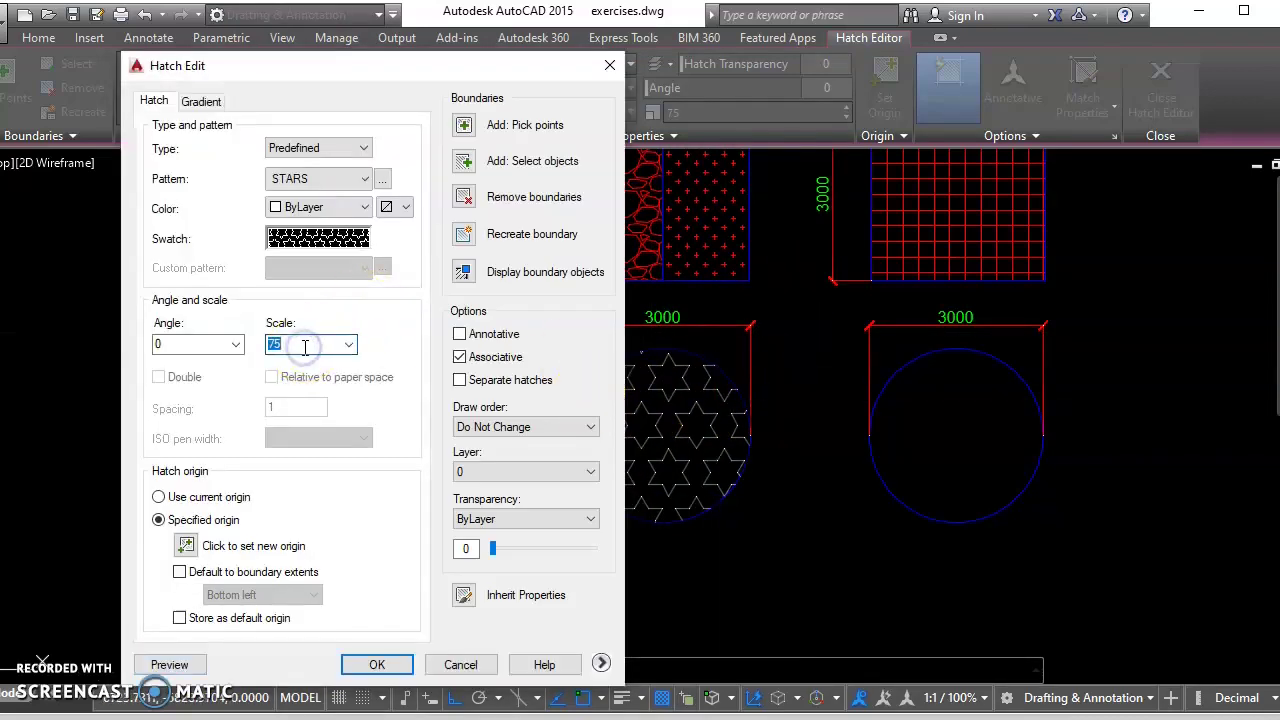
click(188, 672)
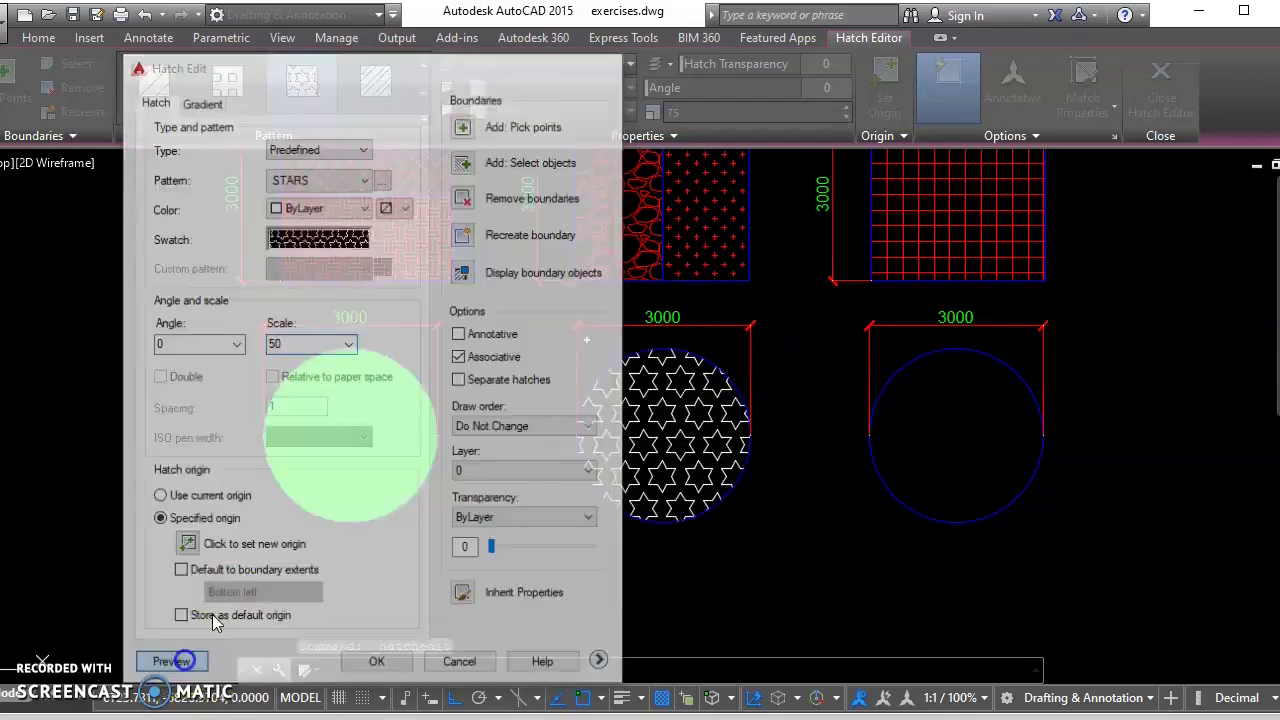
key(Escape)
click(297, 207)
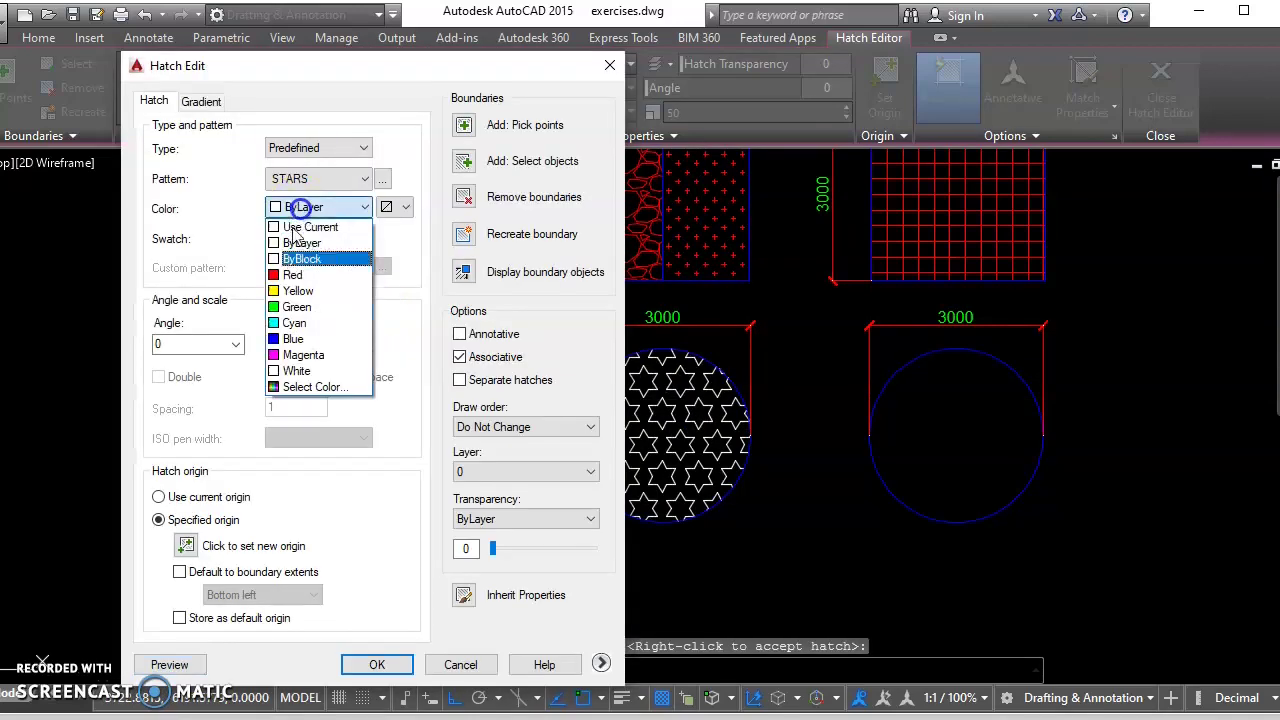
click(300, 257)
click(370, 668)
middle_drag(893, 458, 829, 463)
Hatch the inside of the right circle and bring up its Hatch Edit settings.
right_click(829, 463)
text(h)
key(Return)
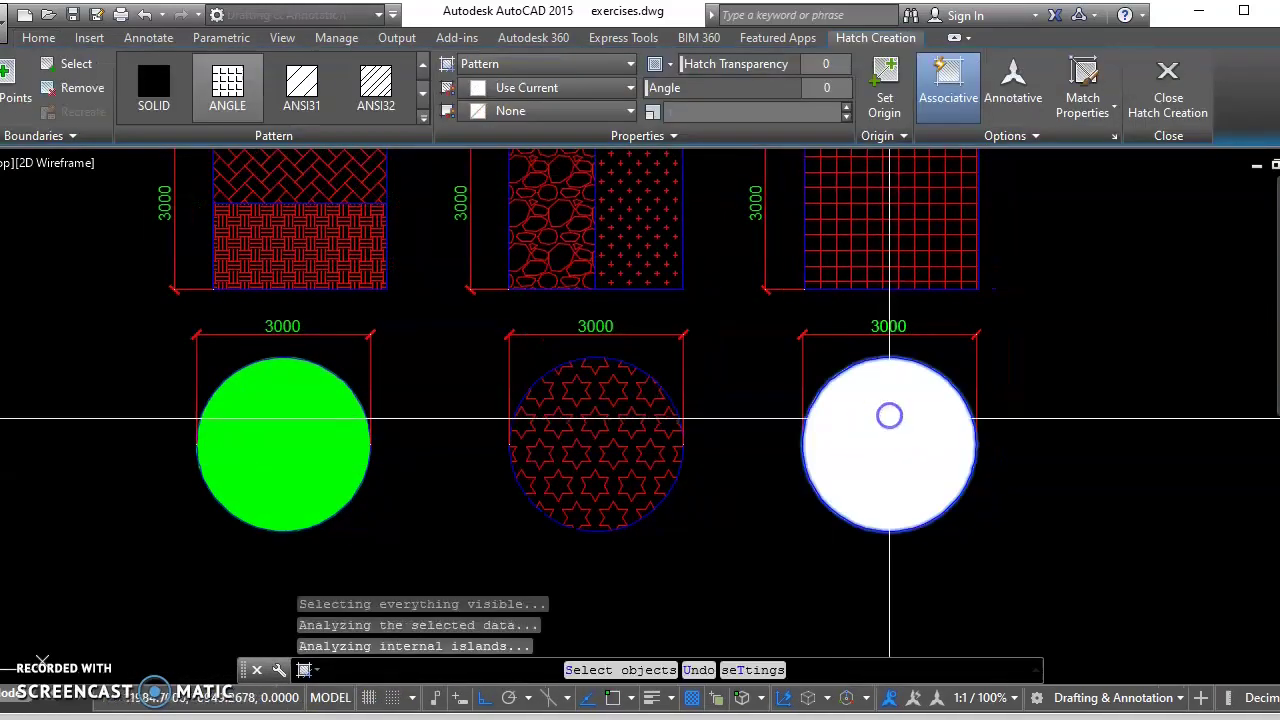
click(889, 415)
key(Return)
click(889, 415)
right_click(889, 415)
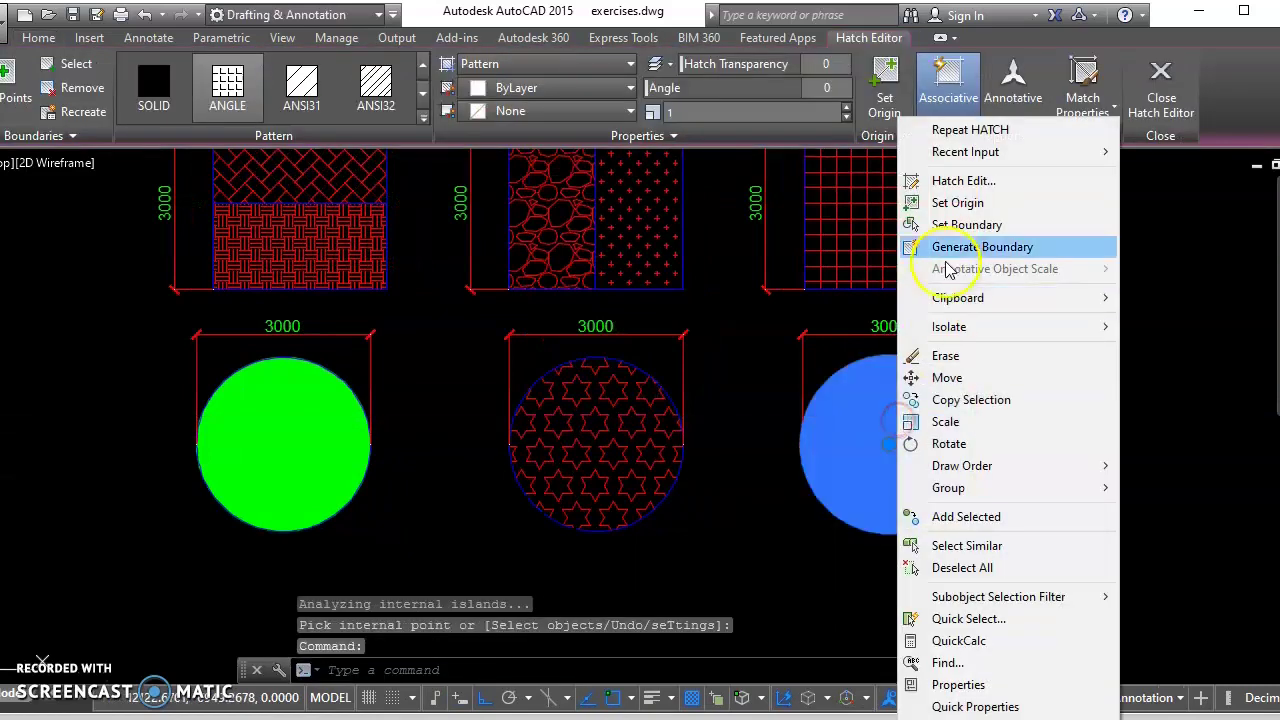
click(960, 186)
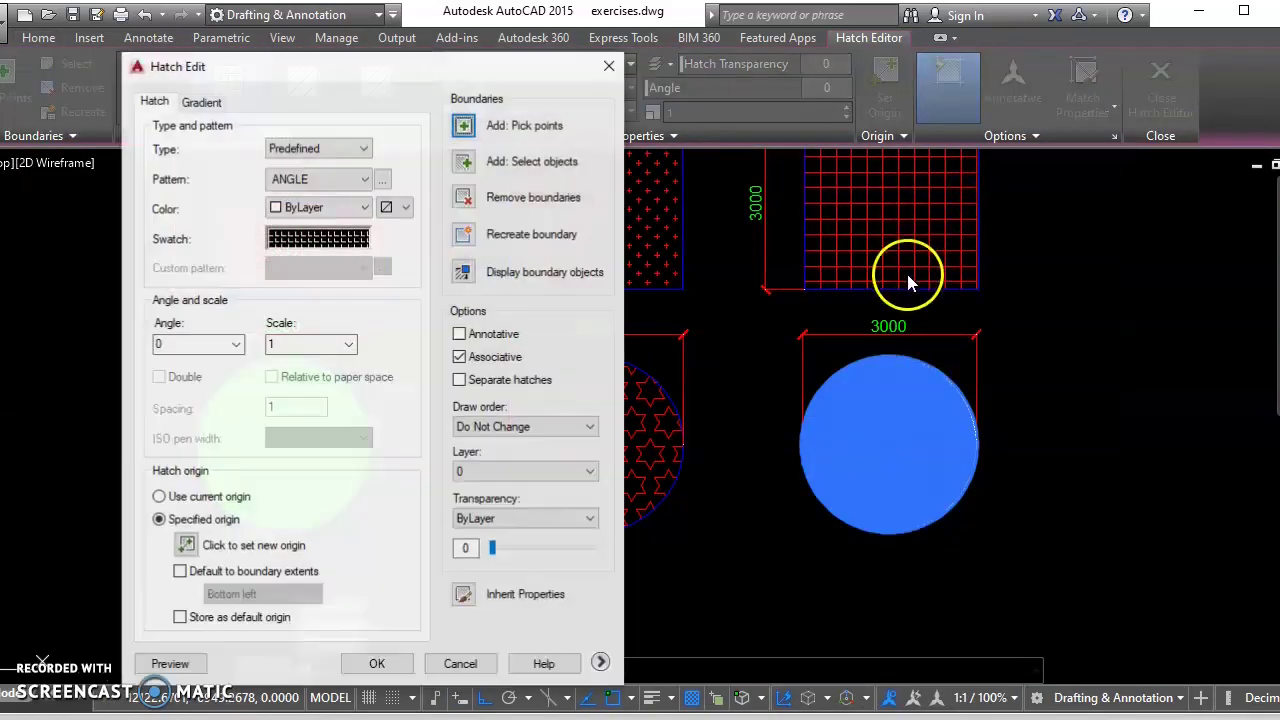
Change the right circle's hatch pattern to NET3.
click(323, 248)
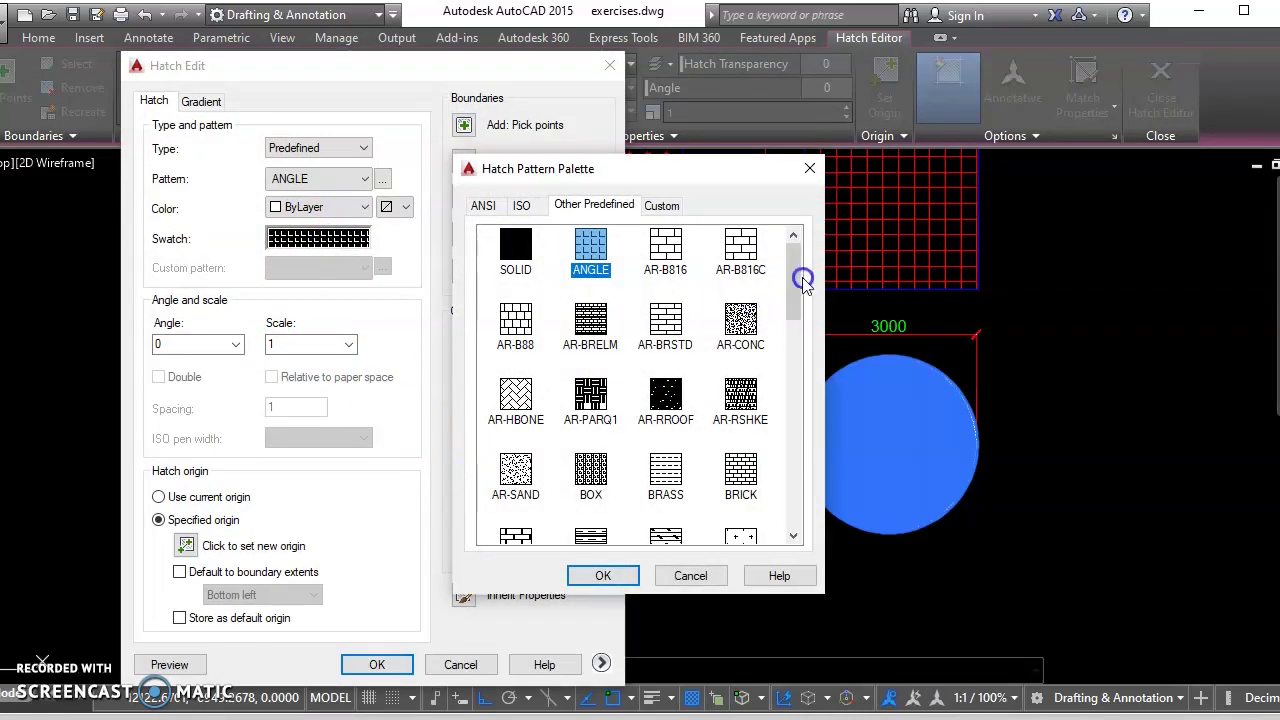
scroll(790, 342, down, 2)
scroll(780, 406, down, 3)
scroll(780, 363, down, 3)
scroll(791, 429, down, 2)
scroll(783, 467, down, 1)
click(665, 390)
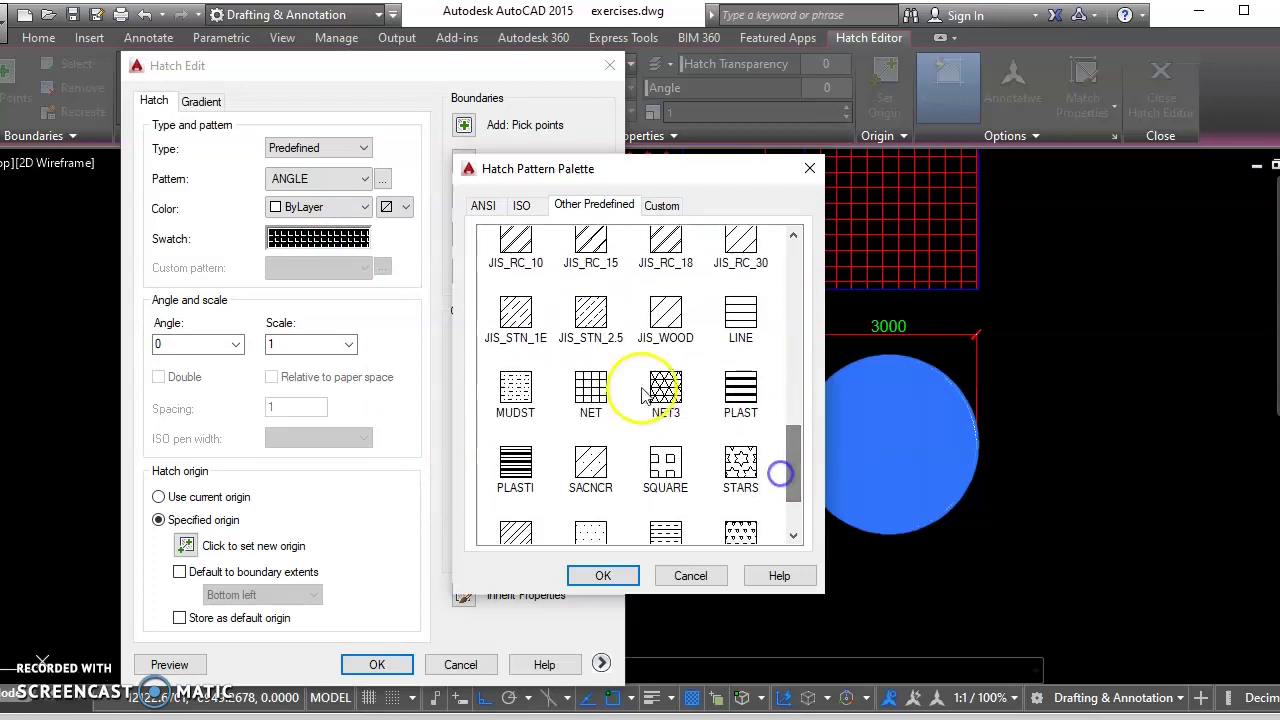
drag(793, 483, 793, 497)
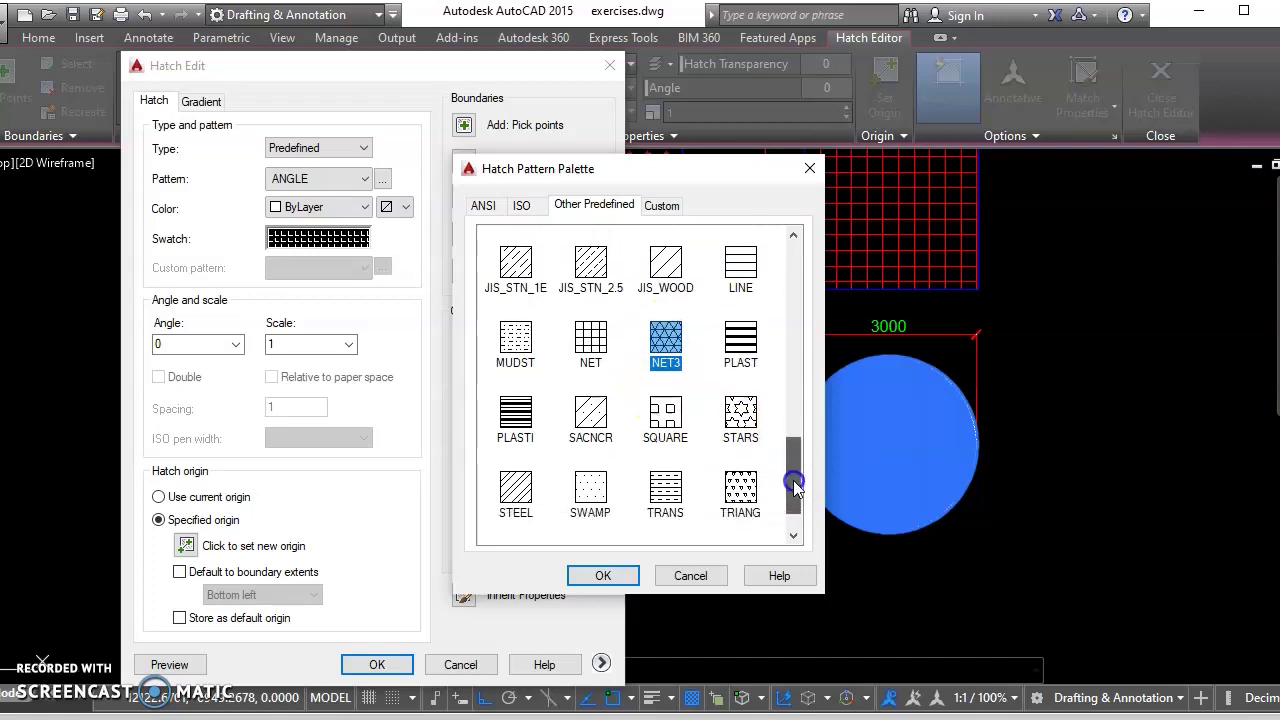
click(600, 576)
Try NET3 at scale 75, then accept it at scale 100.
click(169, 665)
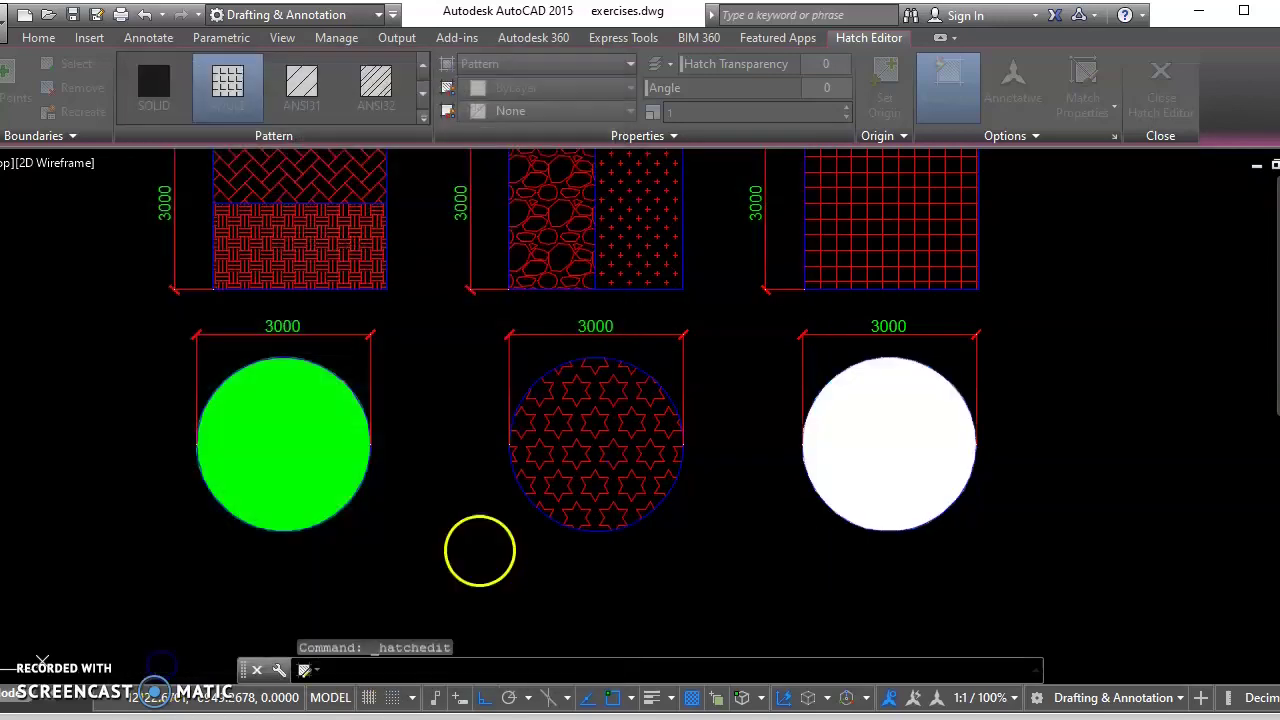
scroll(851, 451, up, 2)
key(Escape)
double_click(297, 344)
text(75)
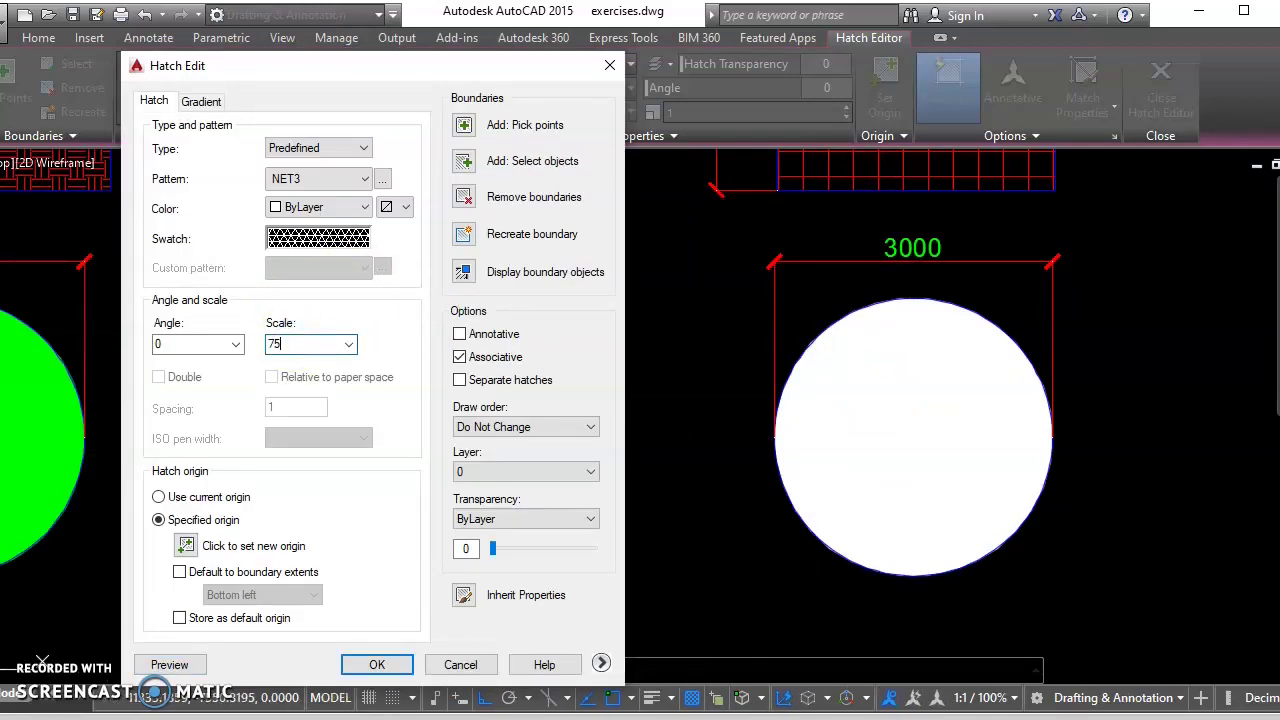
click(169, 665)
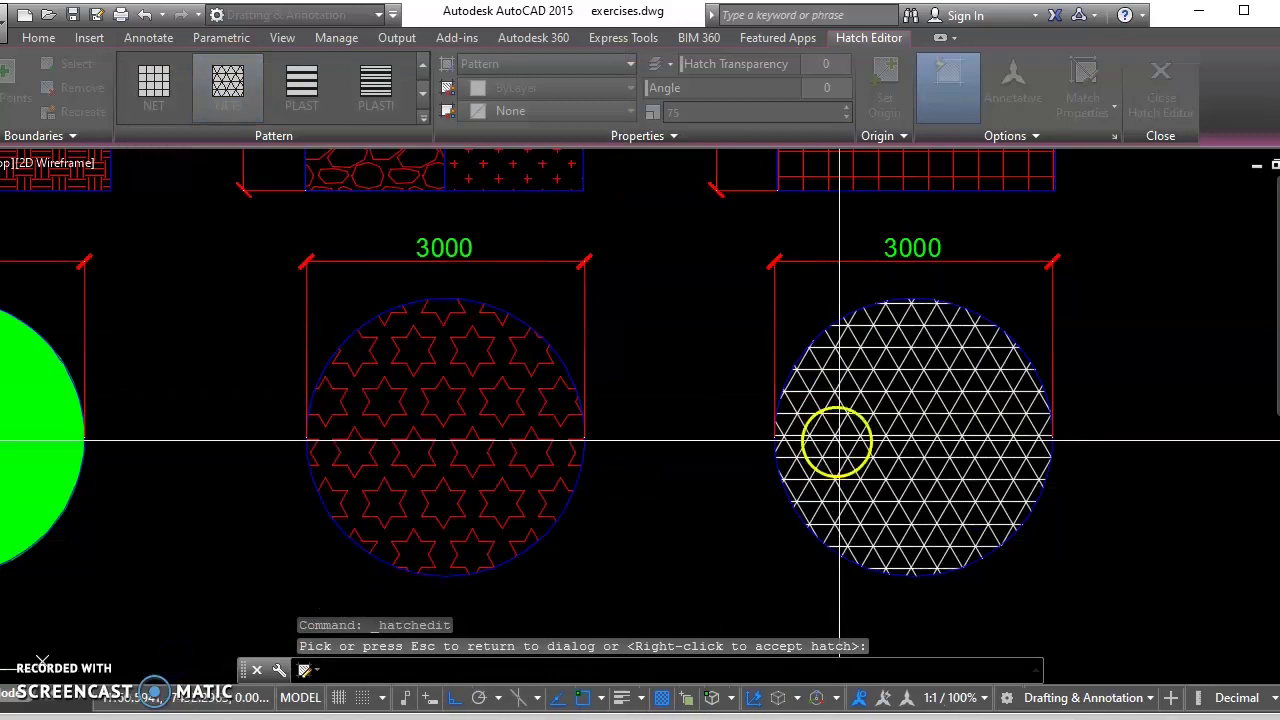
key(Escape)
double_click(298, 345)
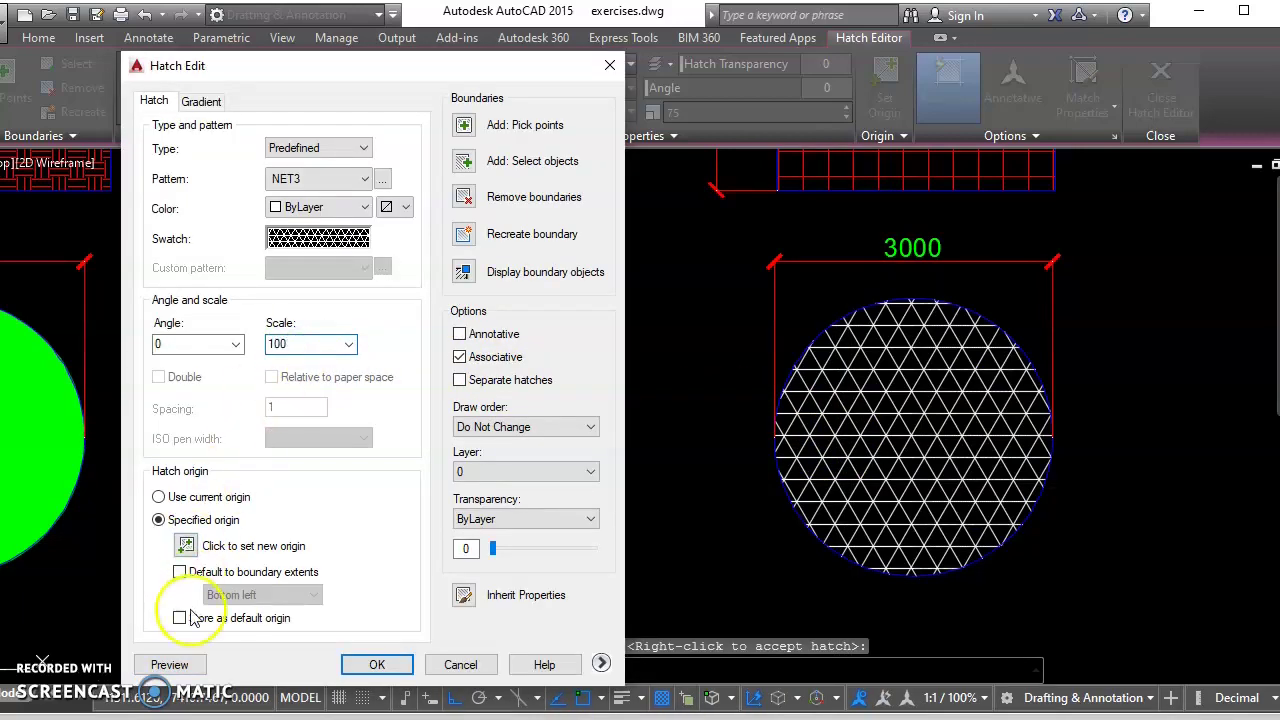
click(180, 675)
key(Escape)
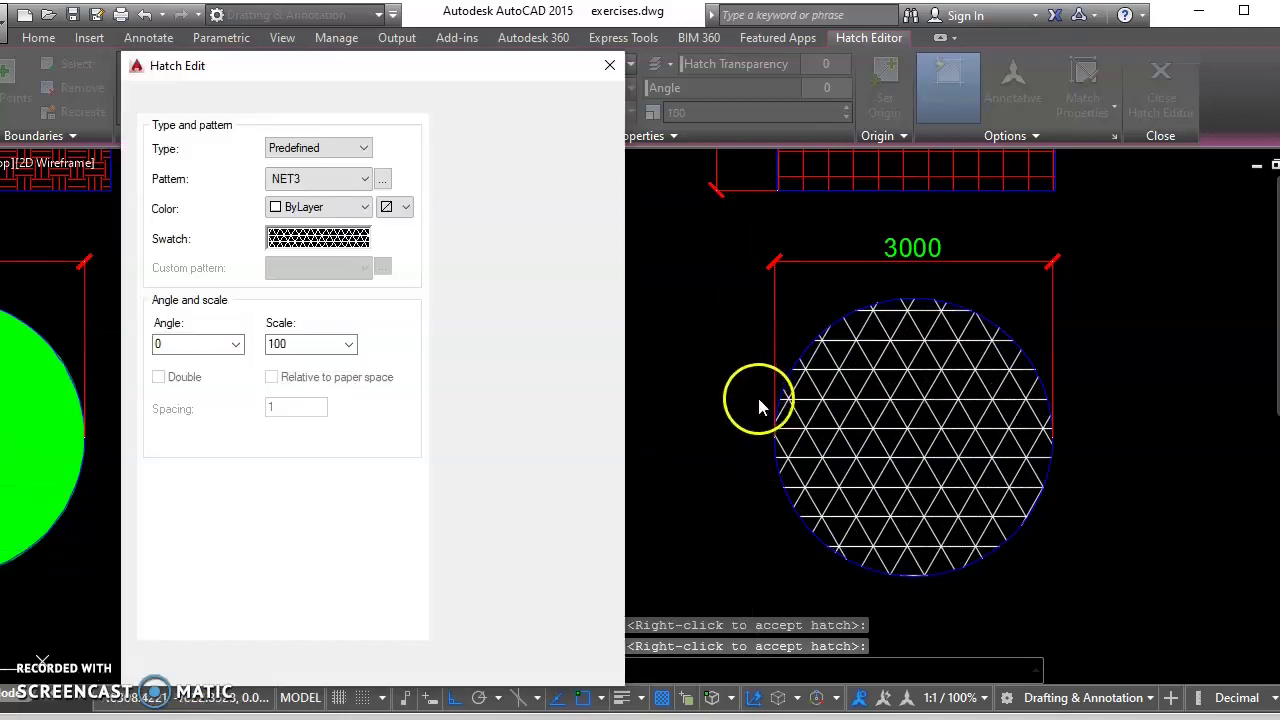
click(388, 672)
Change the right circle's NET3 hatch colour to Red.
click(923, 466)
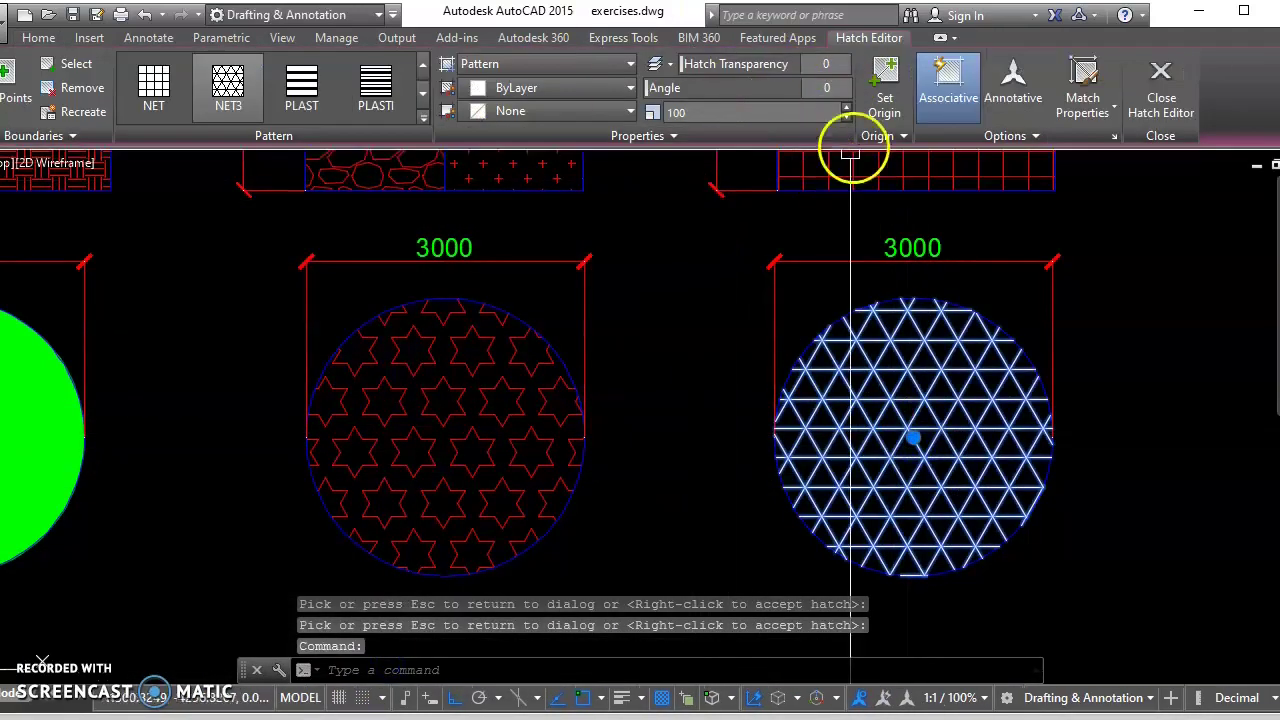
right_click(878, 393)
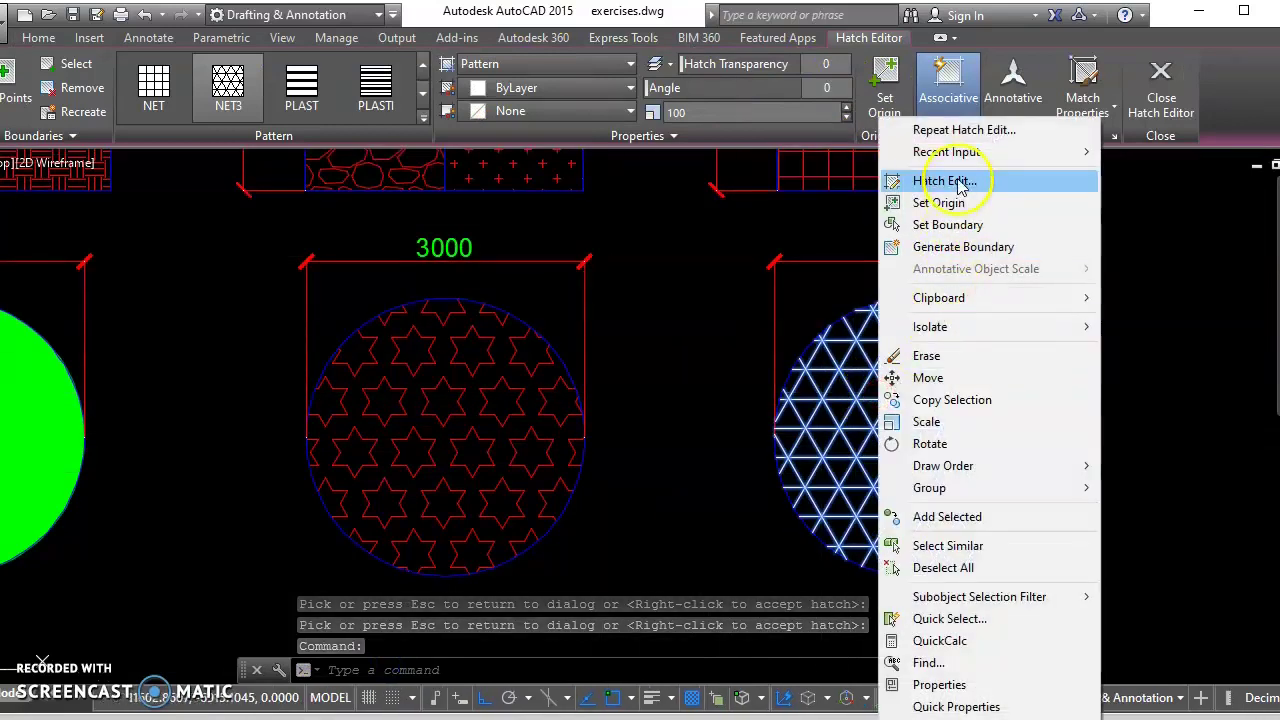
click(960, 177)
click(318, 208)
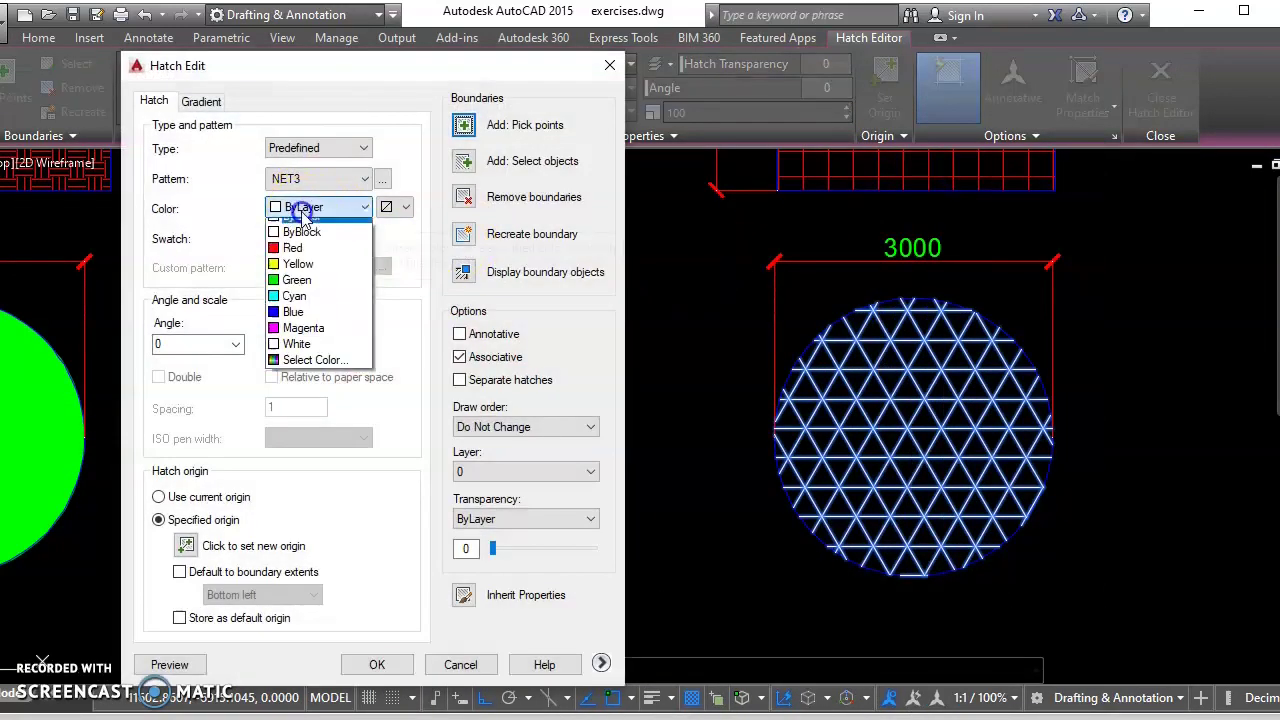
click(295, 270)
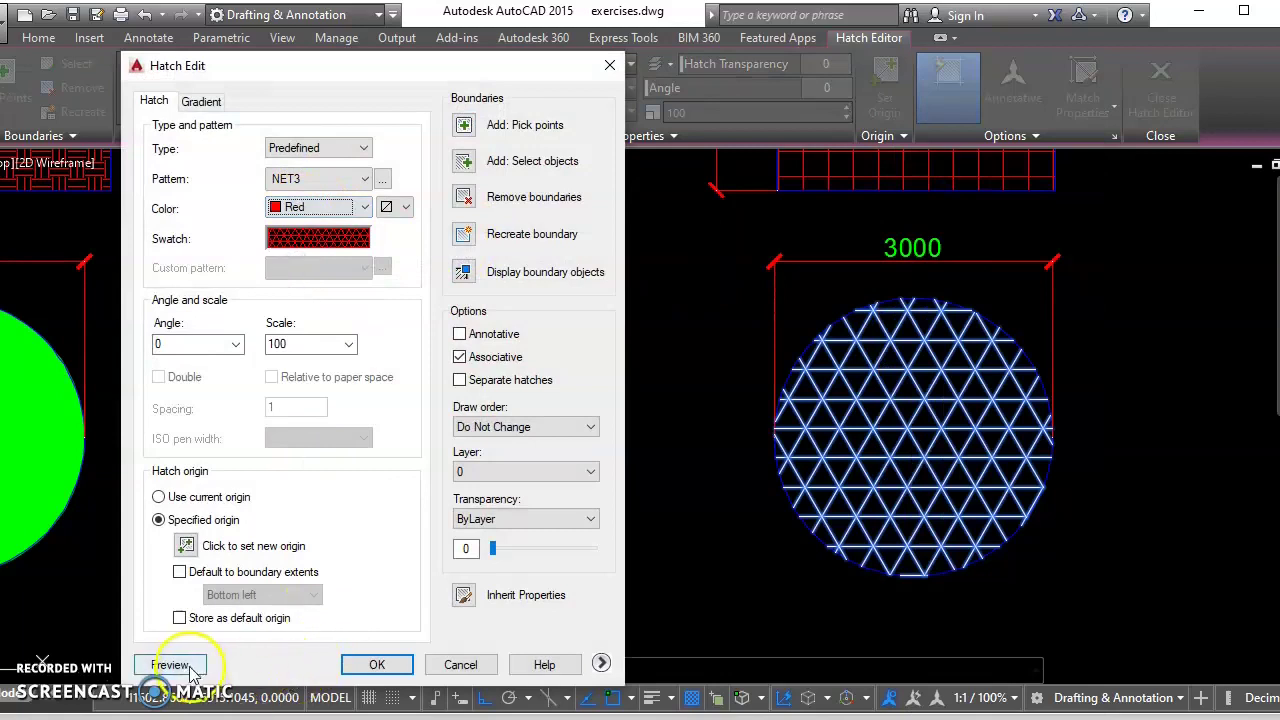
click(372, 665)
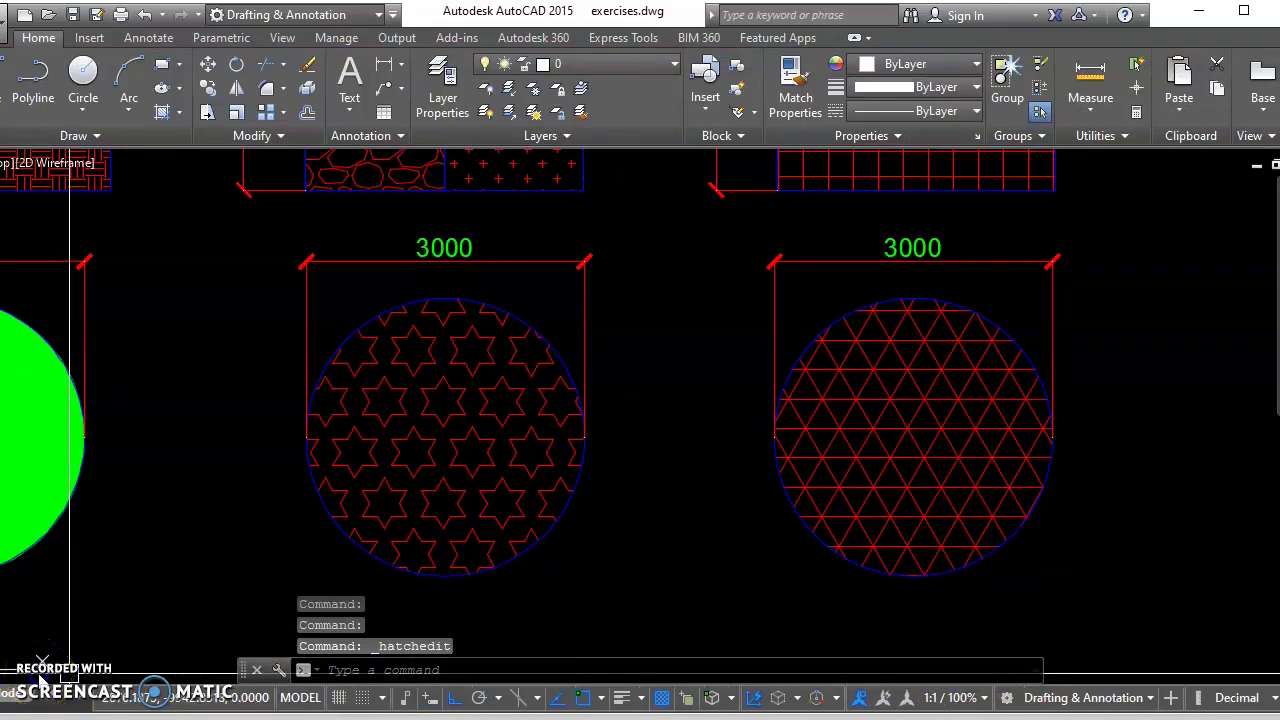
Pan and zoom out until all six hatched squares and three circles are visible.
middle_drag(737, 600, 737, 614)
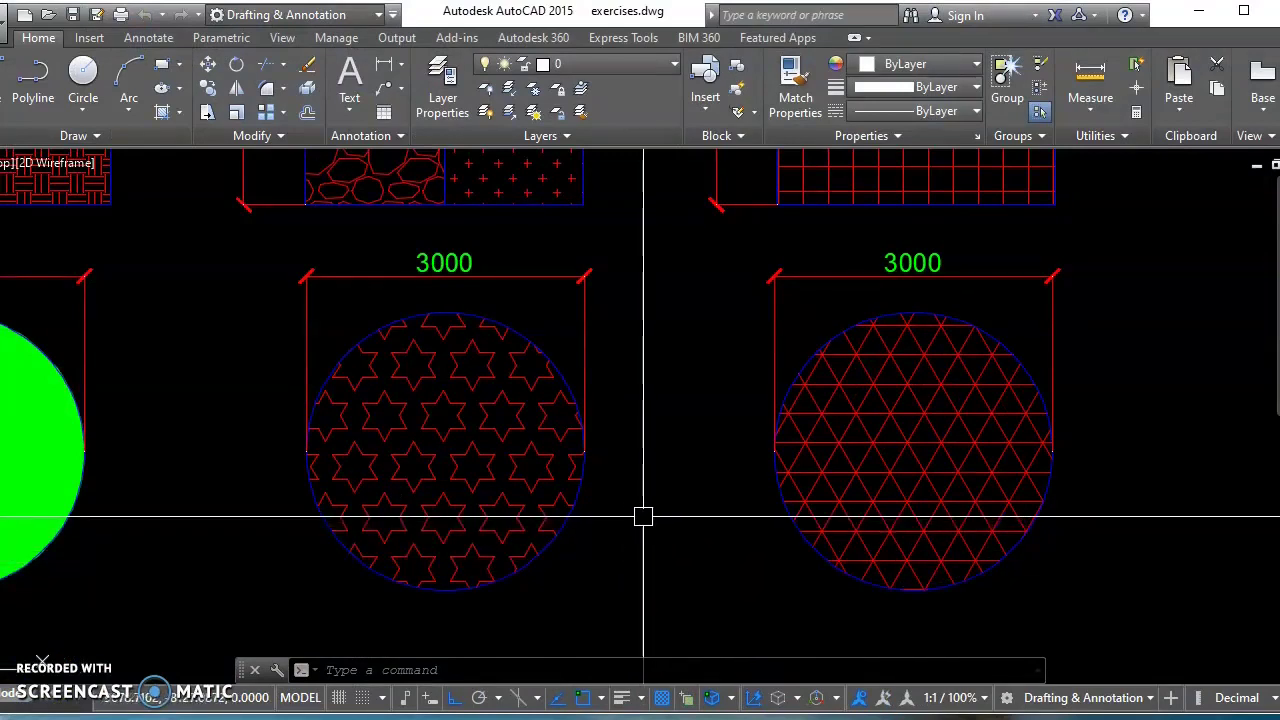
click(627, 496)
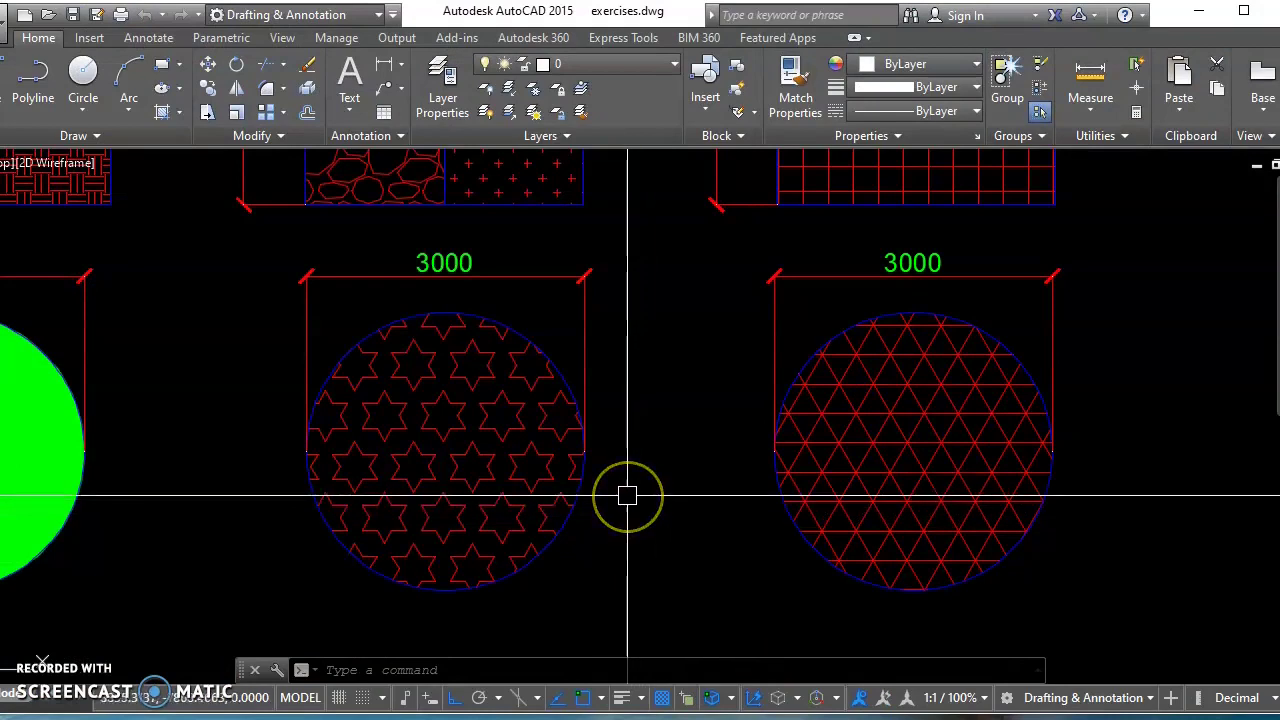
scroll(627, 496, down, 6)
middle_drag(545, 550, 556, 479)
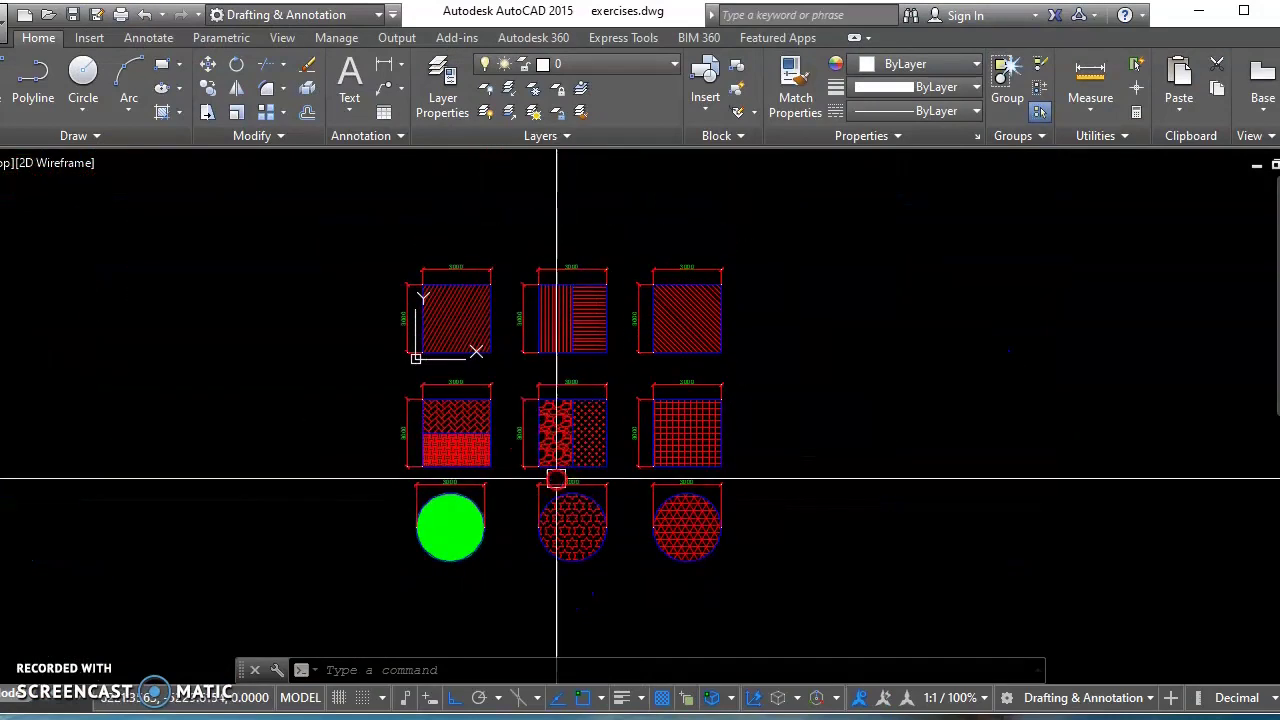
middle_drag(508, 556, 510, 510)
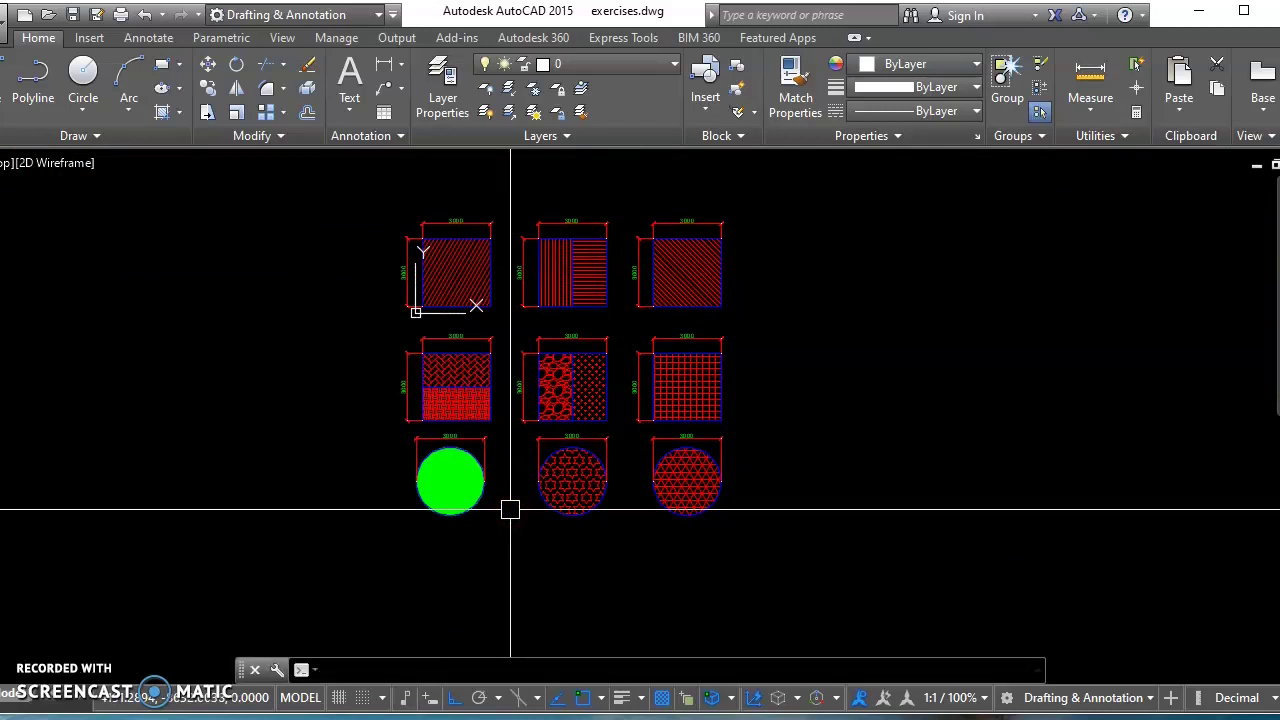
Place a multiline text label with the author's name below the circles at height 200.
text(mt)
key(Return)
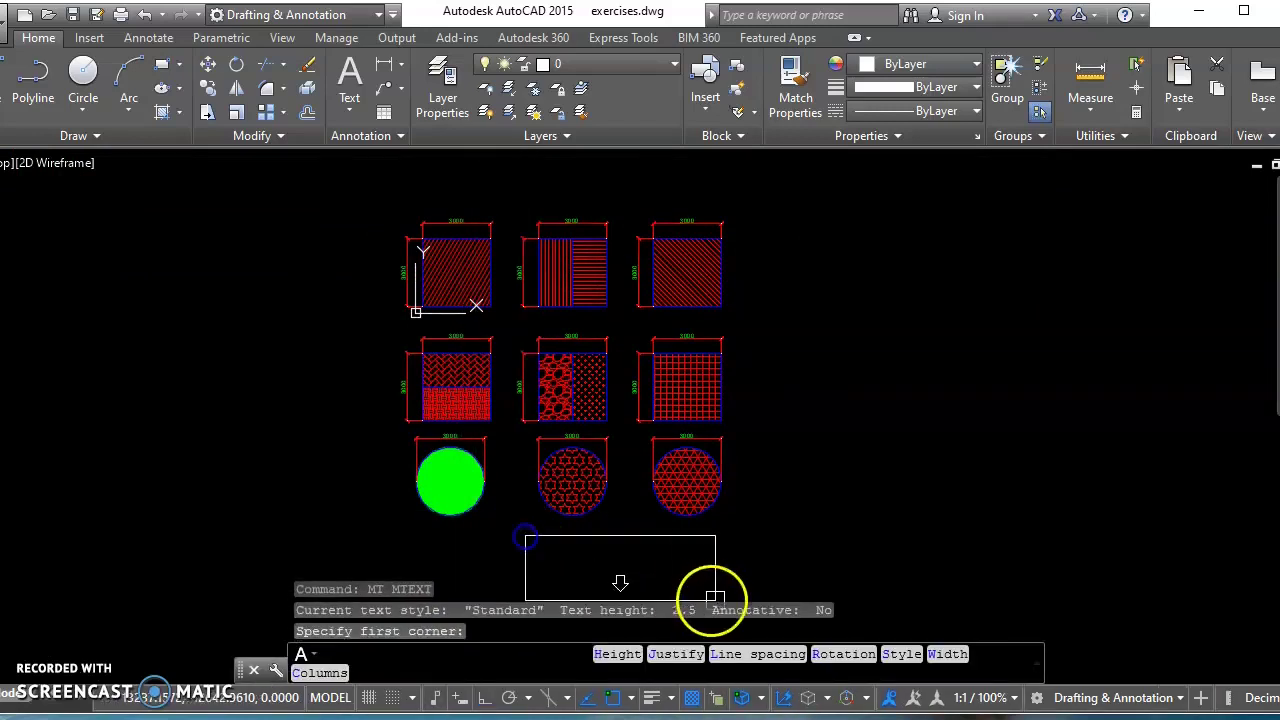
click(731, 590)
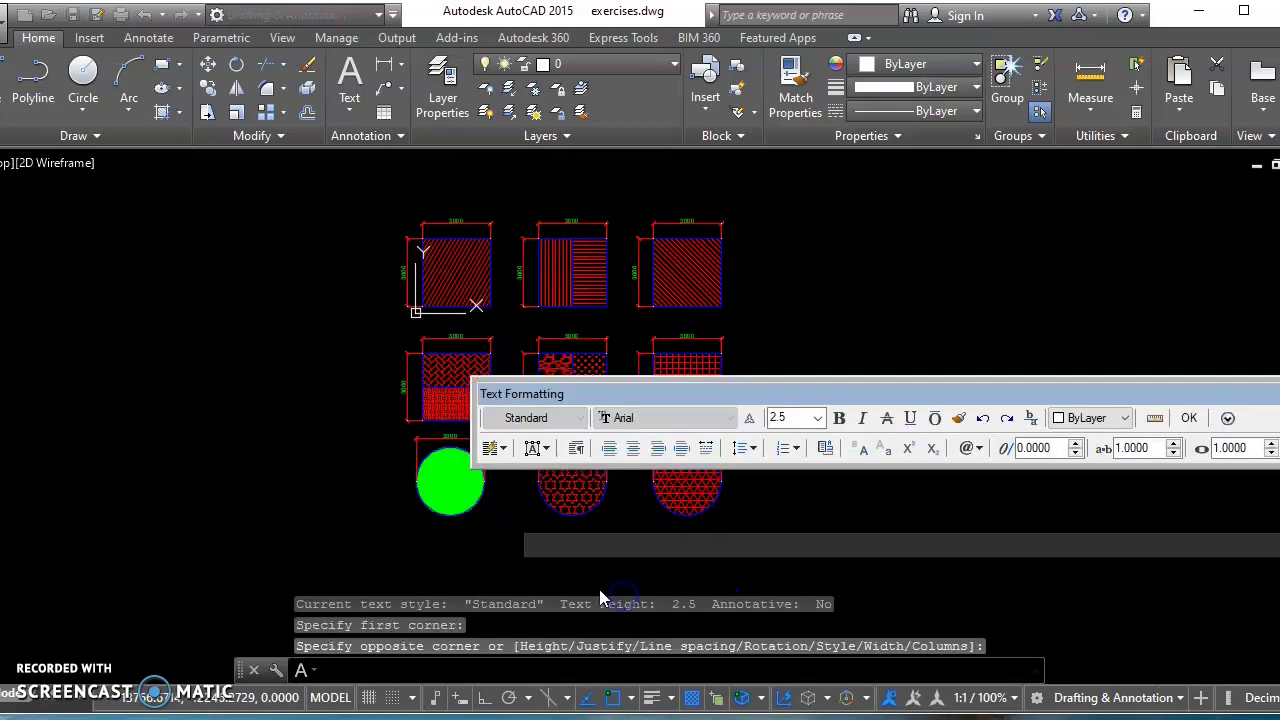
text(bhenad)
key(BackSpace)
key(BackSpace)
key(BackSpace)
key(BackSpace)
key(BackSpace)
key(BackSpace)
text(Bhen)
key(ctrl+a)
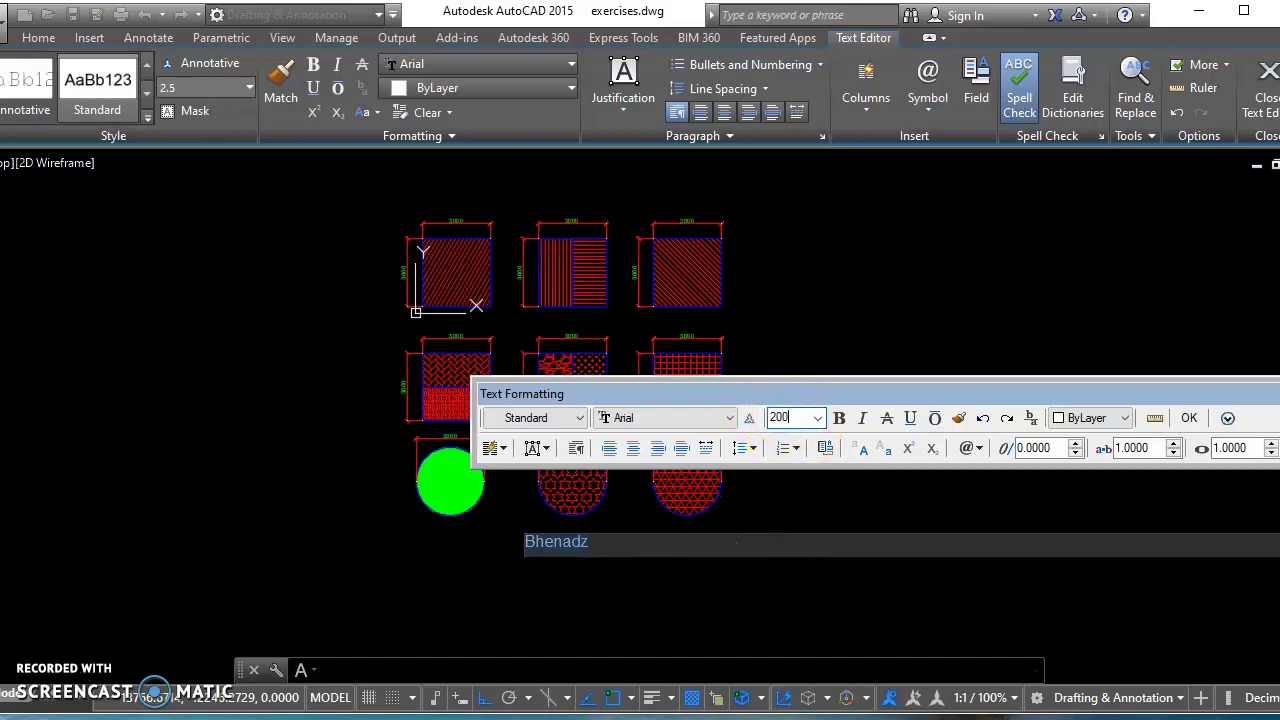
key(Return)
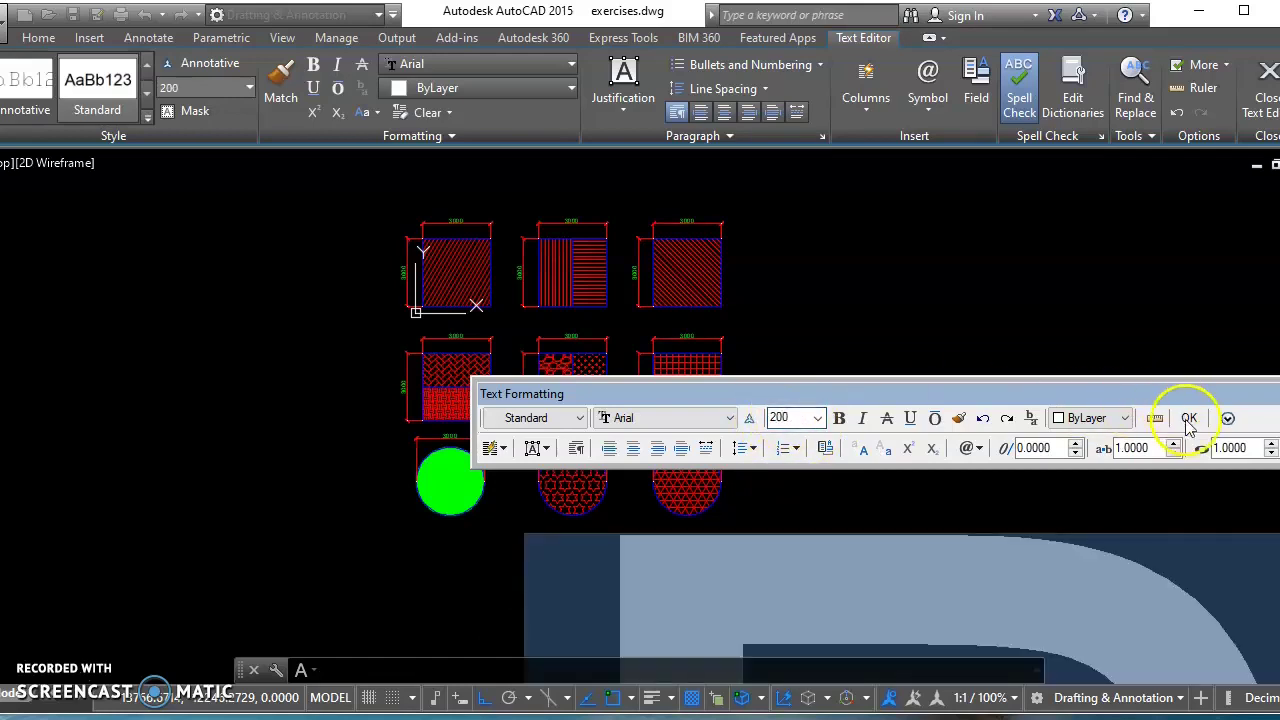
click(1188, 418)
Change the name label's text height to 600.
click(536, 502)
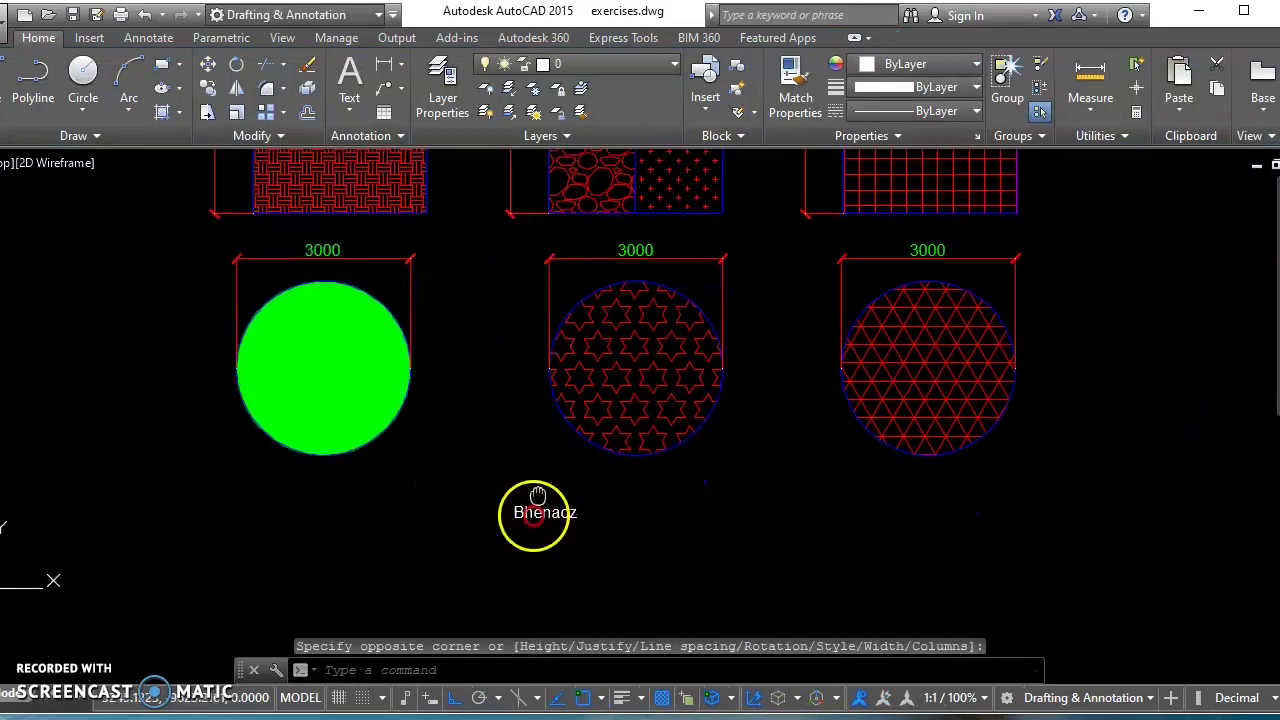
click(680, 378)
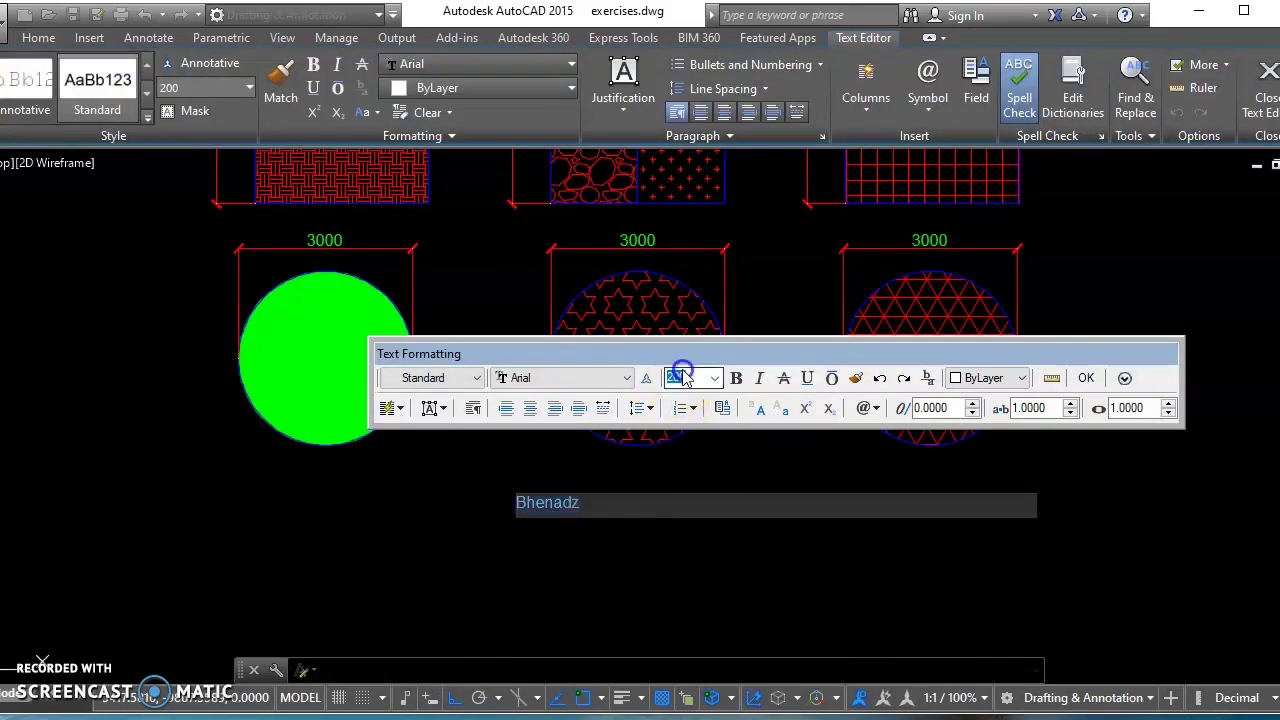
text(5)
key(BackSpace)
text(600)
key(Return)
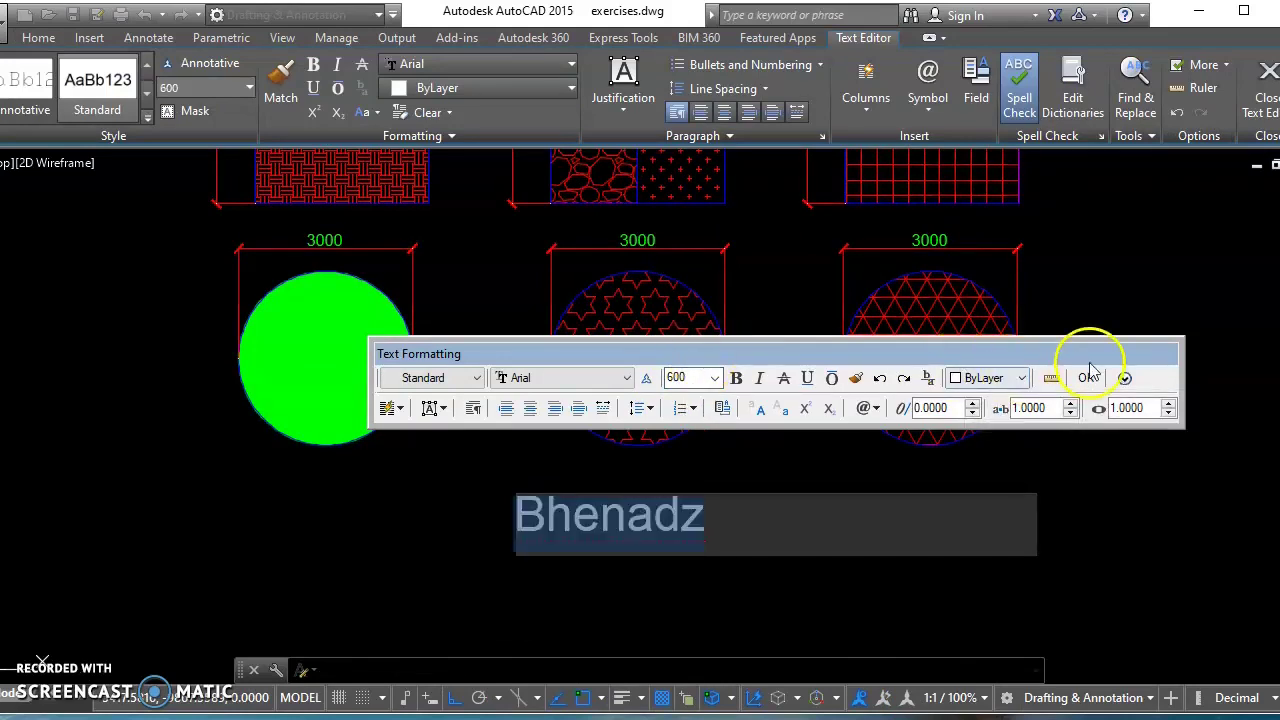
click(1087, 378)
scroll(500, 357, down, 3)
Zoom to extents so the nine samples and the name label all fit the screen.
scroll(500, 400, down, 2)
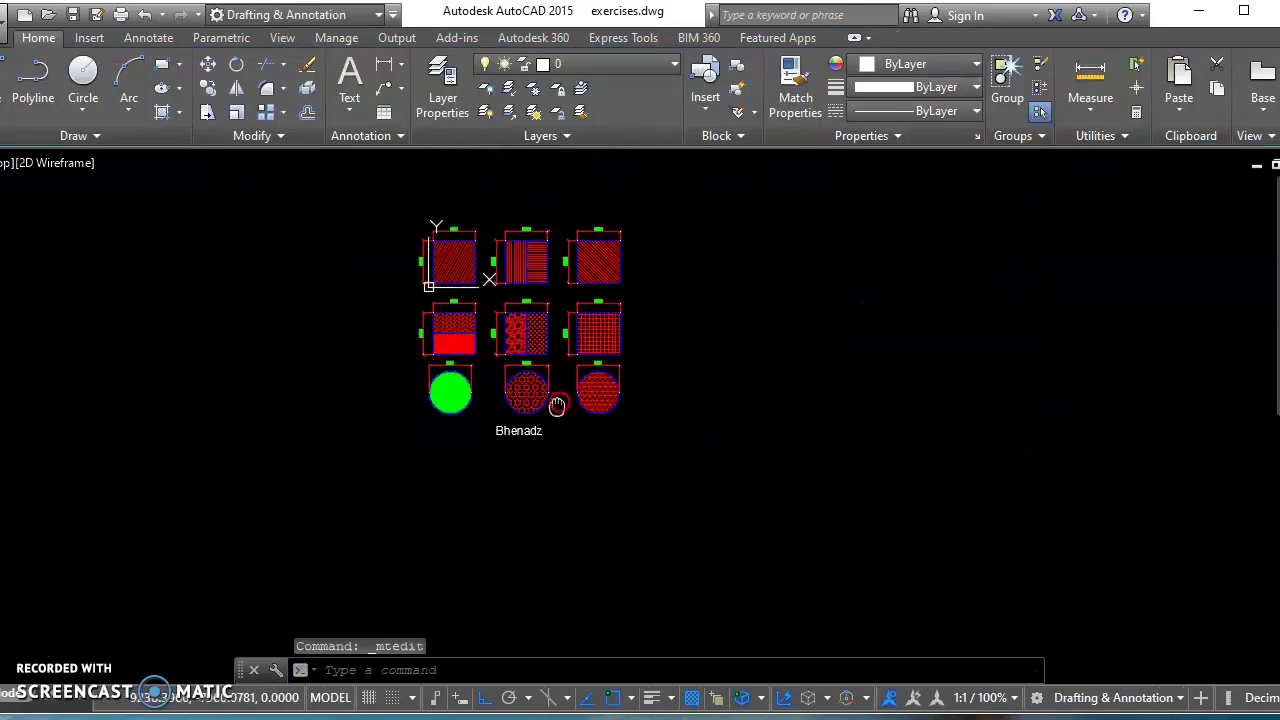
text(z)
key(Return)
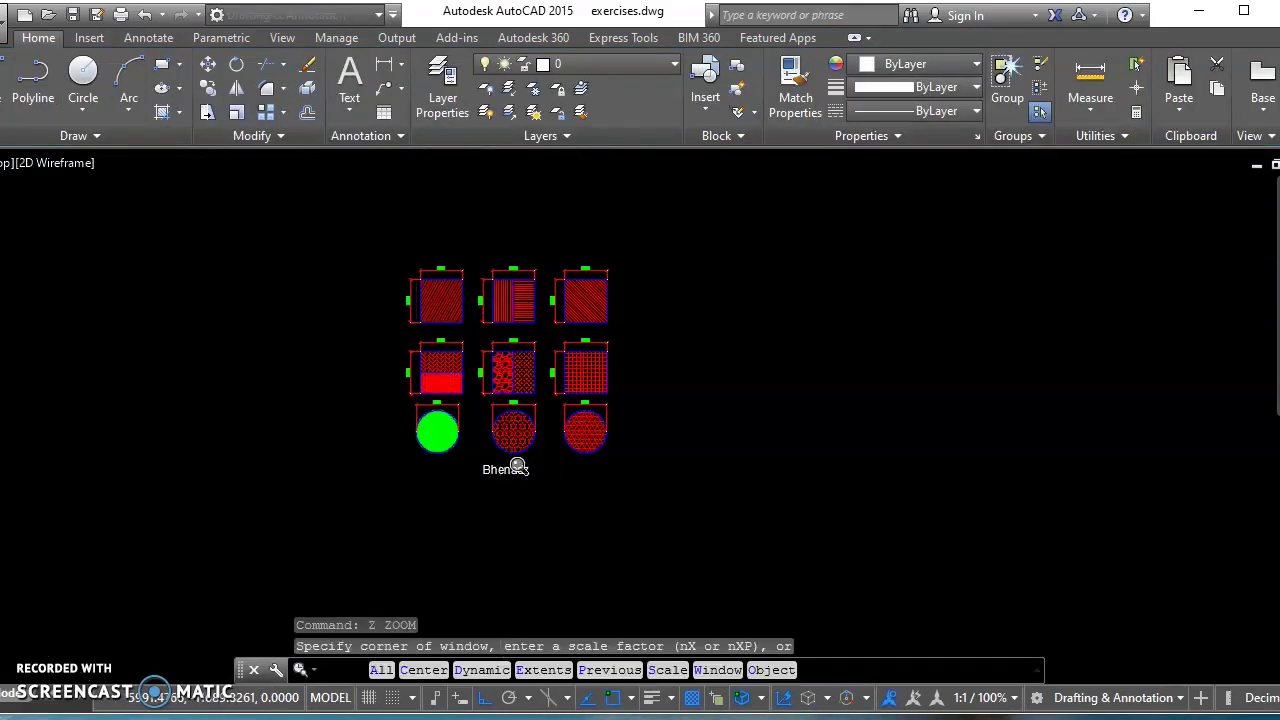
scroll(507, 499, up, 4)
text(e)
key(Return)
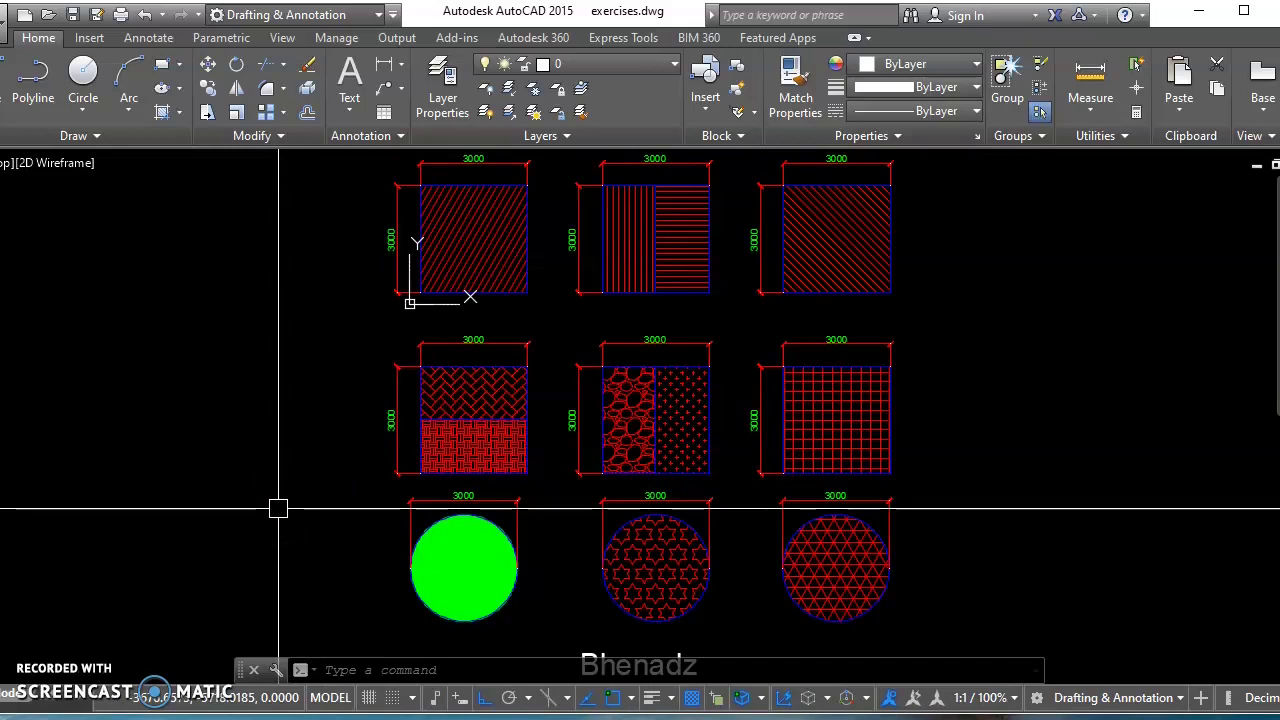
click(229, 523)
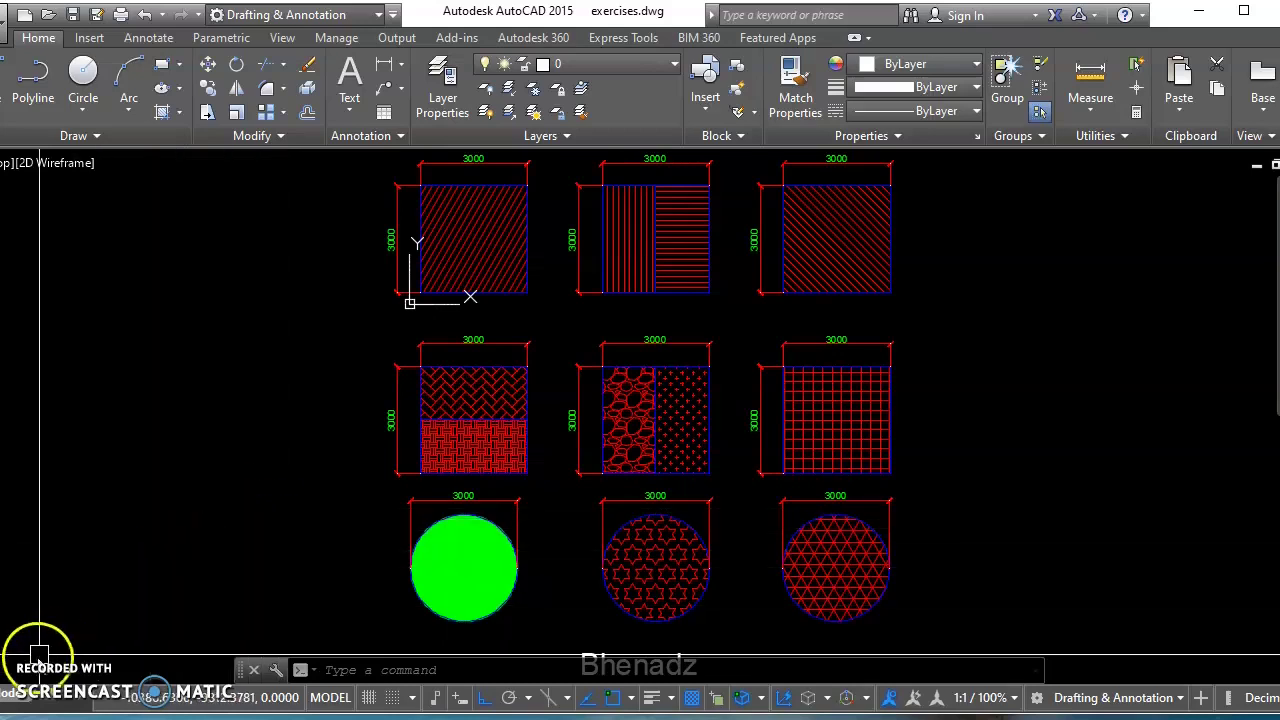